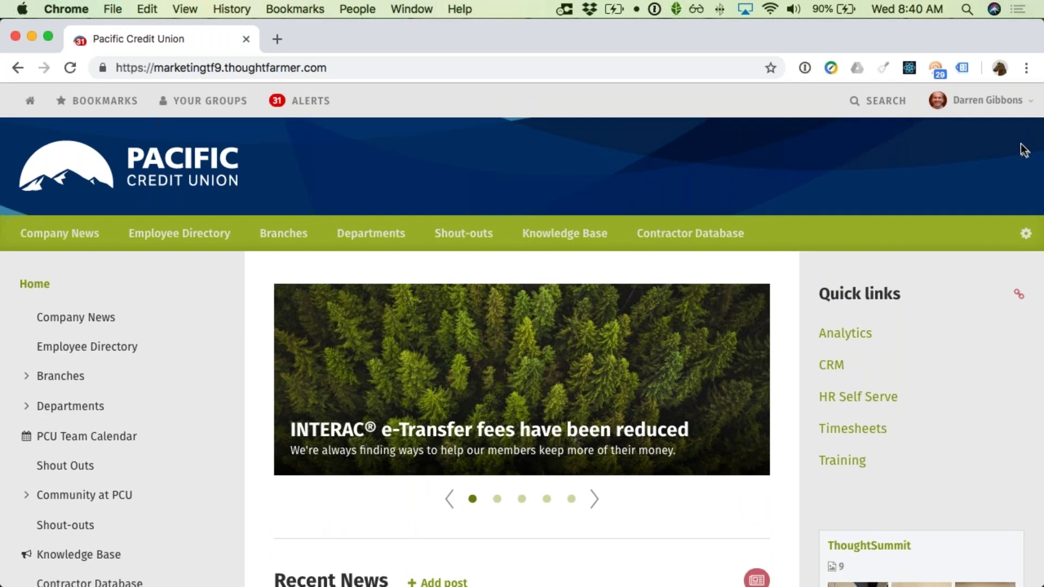
Step: Go to Forms from the profile menu and browse the list of 19 existing forms
{"action": "left_click", "coordinate": [990, 102]}
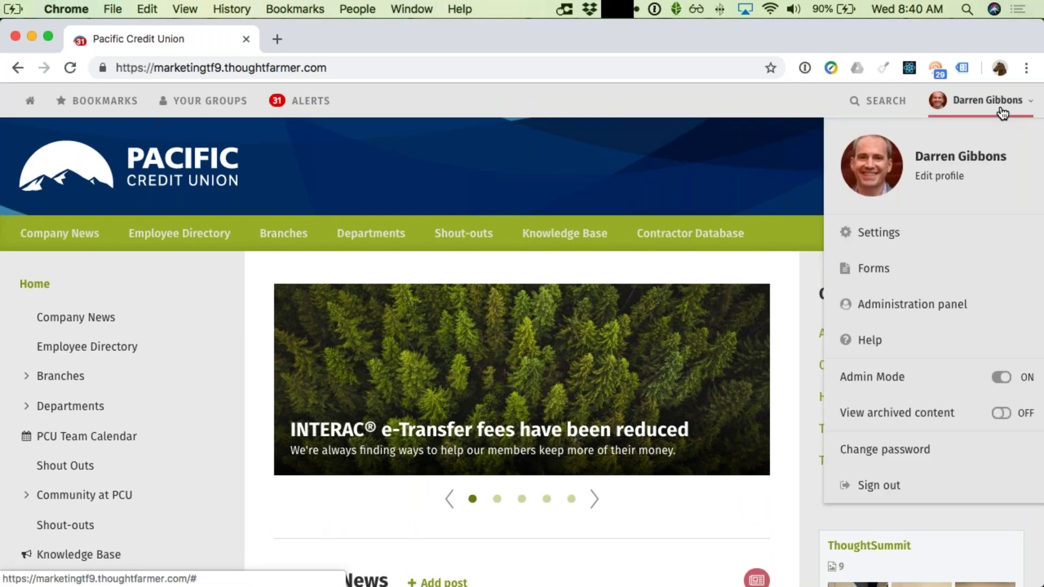
{"action": "left_click", "coordinate": [871, 283]}
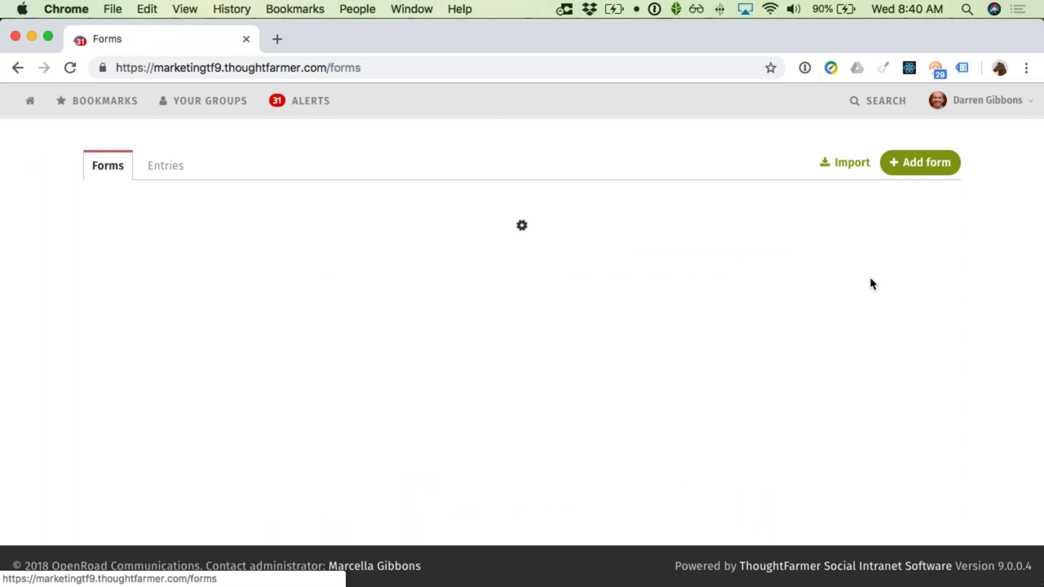
{"action": "scroll", "coordinate": [843, 291], "scroll_direction": "down", "scroll_amount": 5}
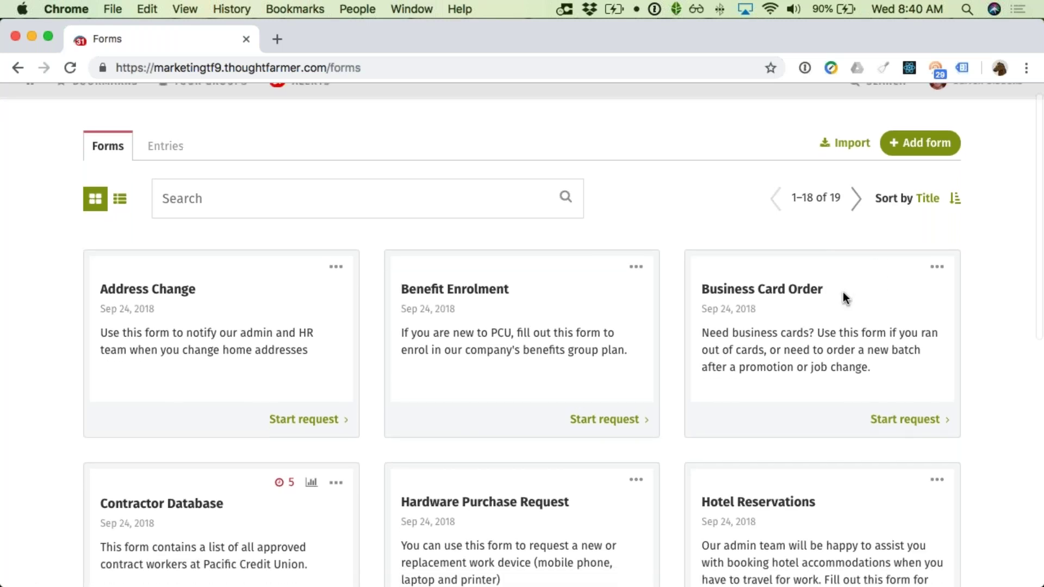
{"action": "scroll", "coordinate": [840, 293], "scroll_direction": "up", "scroll_amount": 3}
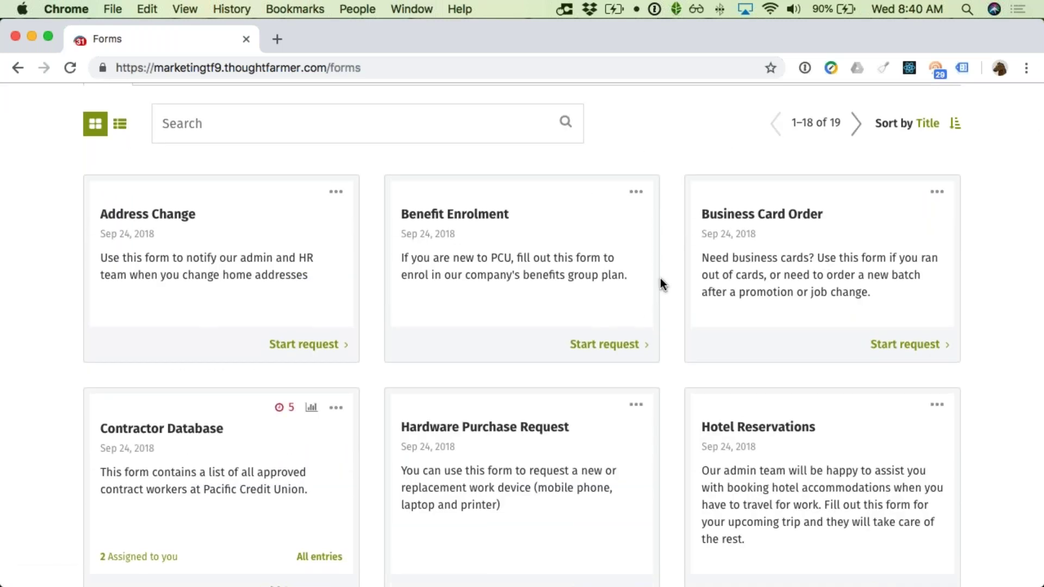
{"action": "scroll", "coordinate": [660, 279], "scroll_direction": "down", "scroll_amount": 4}
{"action": "scroll", "coordinate": [658, 284], "scroll_direction": "up", "scroll_amount": 5}
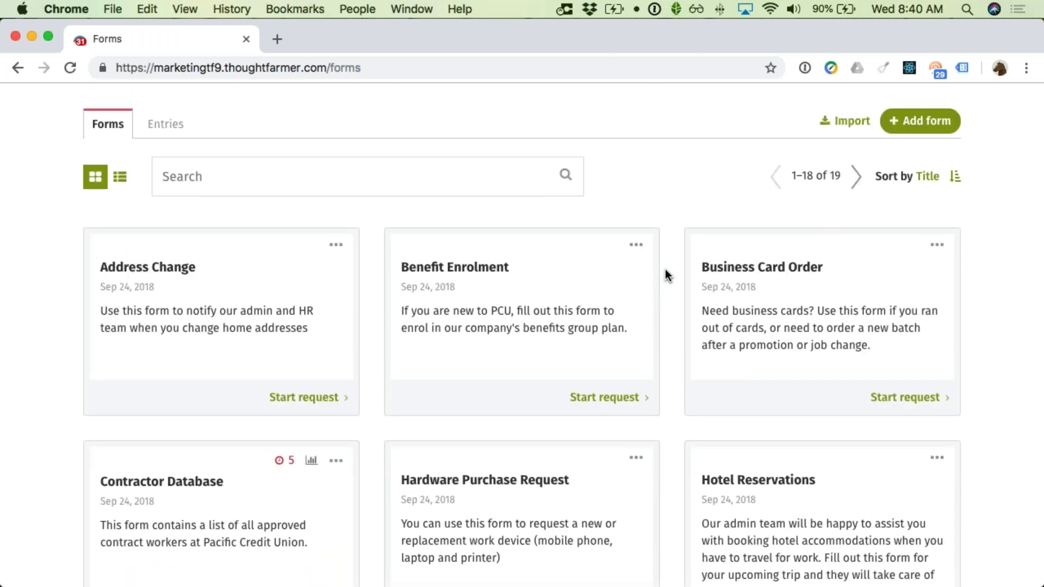
{"action": "scroll", "coordinate": [661, 271], "scroll_direction": "up", "scroll_amount": 1}
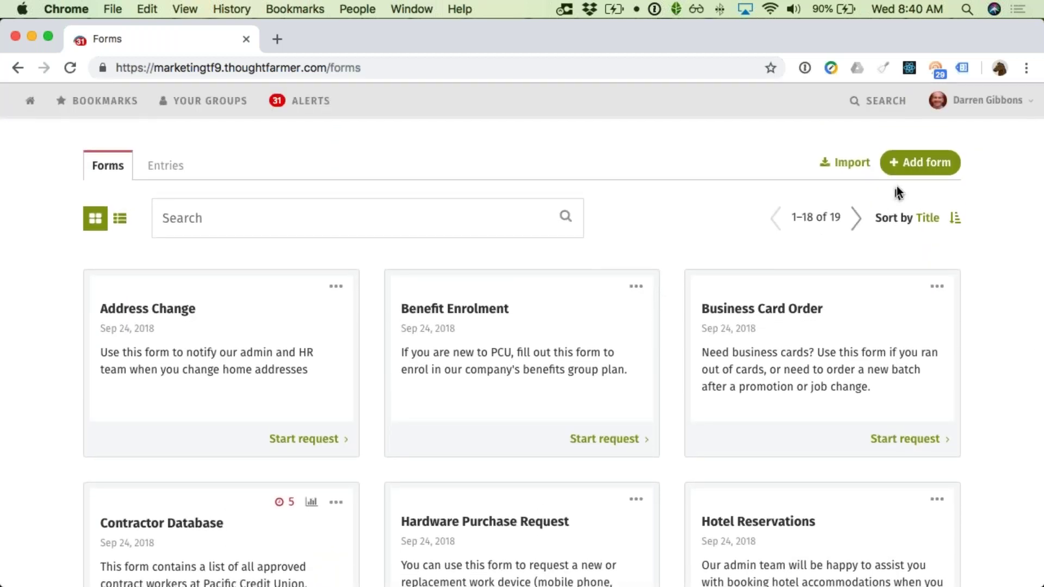
Step: Add a new form named 'Business Card Request' and save it
{"action": "left_click", "coordinate": [920, 171]}
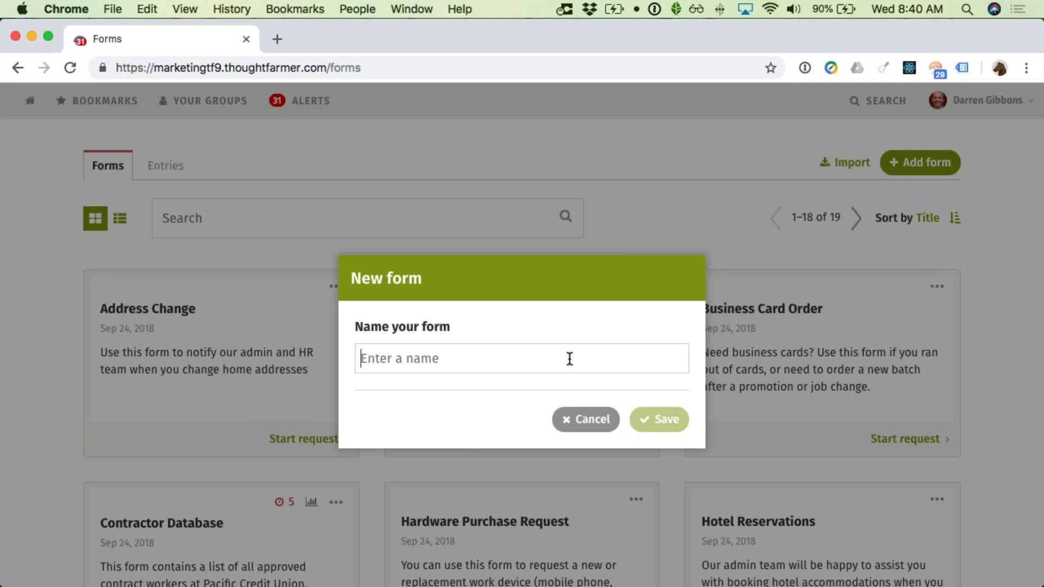
{"action": "type", "text": "Business"}
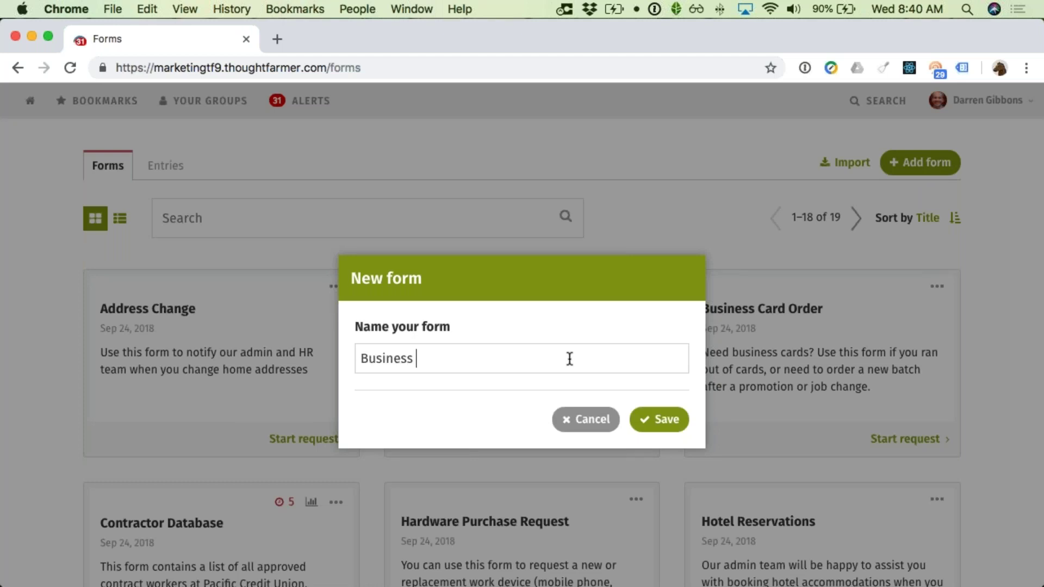
{"action": "type", "text": " Card Request"}
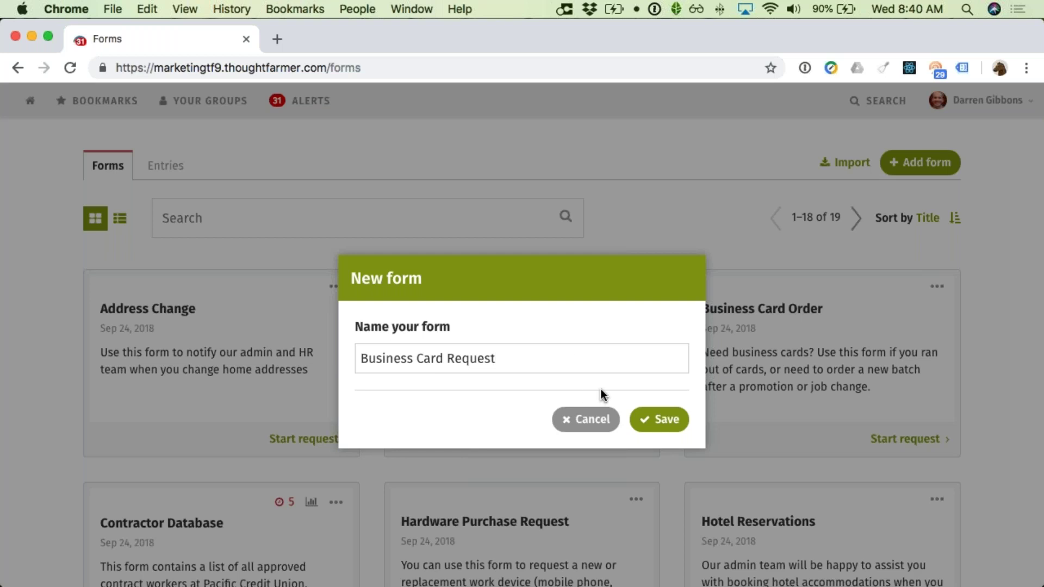
{"action": "left_click", "coordinate": [658, 421]}
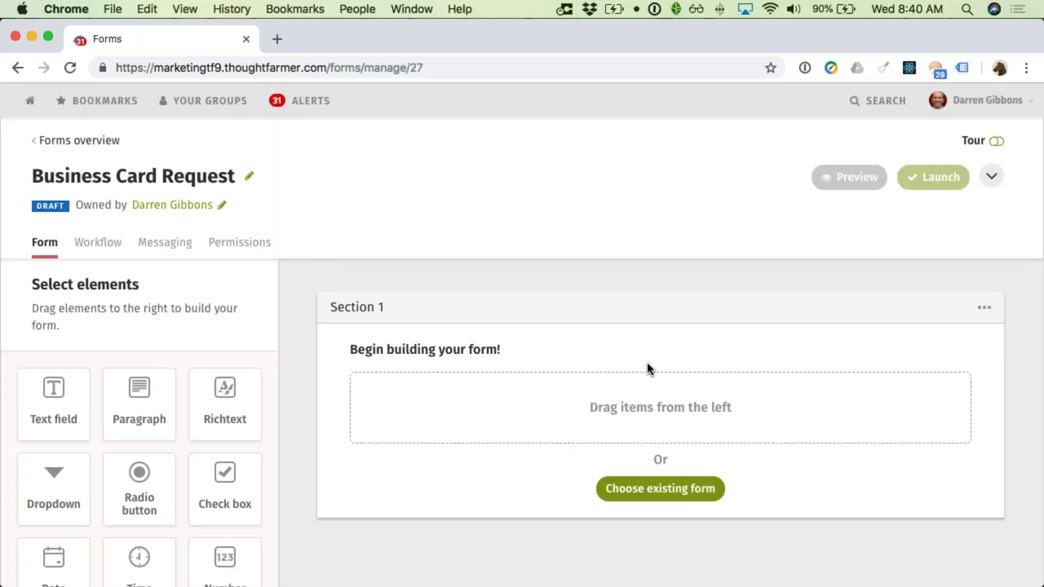
{"action": "scroll", "coordinate": [647, 363], "scroll_direction": "down", "scroll_amount": 1}
Step: Add two text fields to Section 1, named Name and Title
{"action": "scroll", "coordinate": [644, 363], "scroll_direction": "down", "scroll_amount": 3}
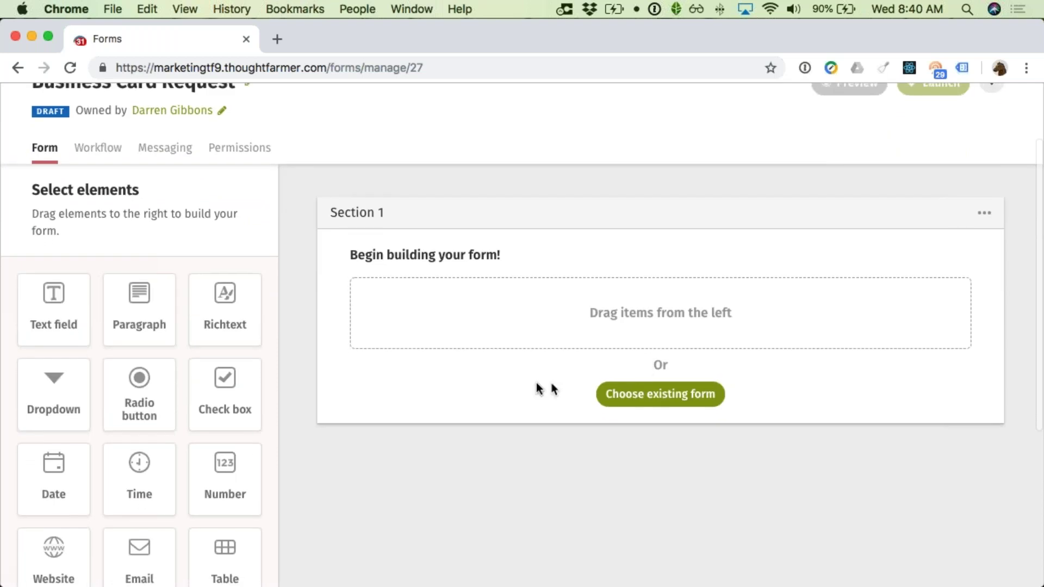
{"action": "scroll", "coordinate": [526, 381], "scroll_direction": "down", "scroll_amount": 2}
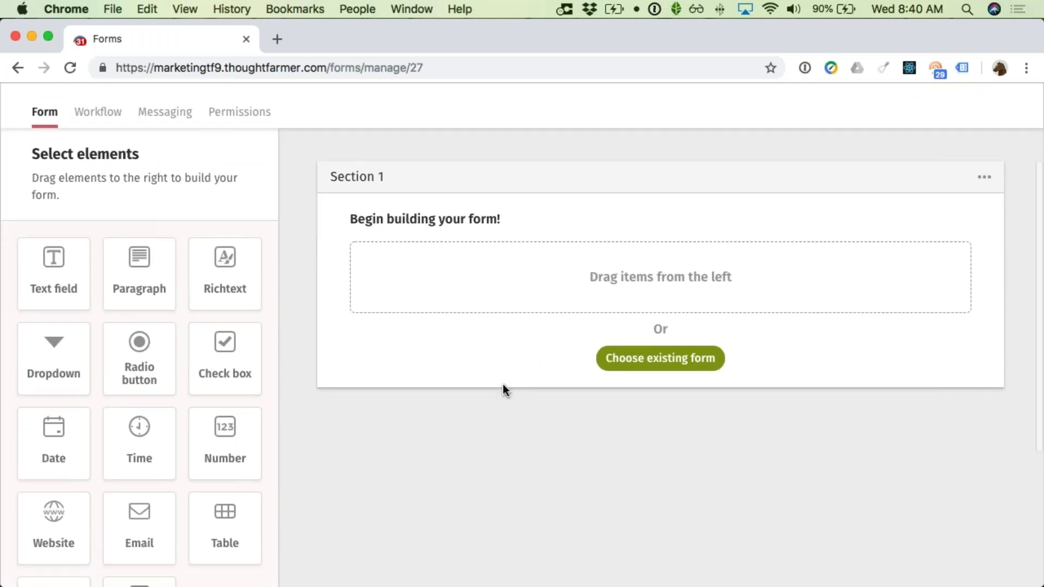
{"action": "left_click_drag", "start_coordinate": [69, 269], "coordinate": [387, 282]}
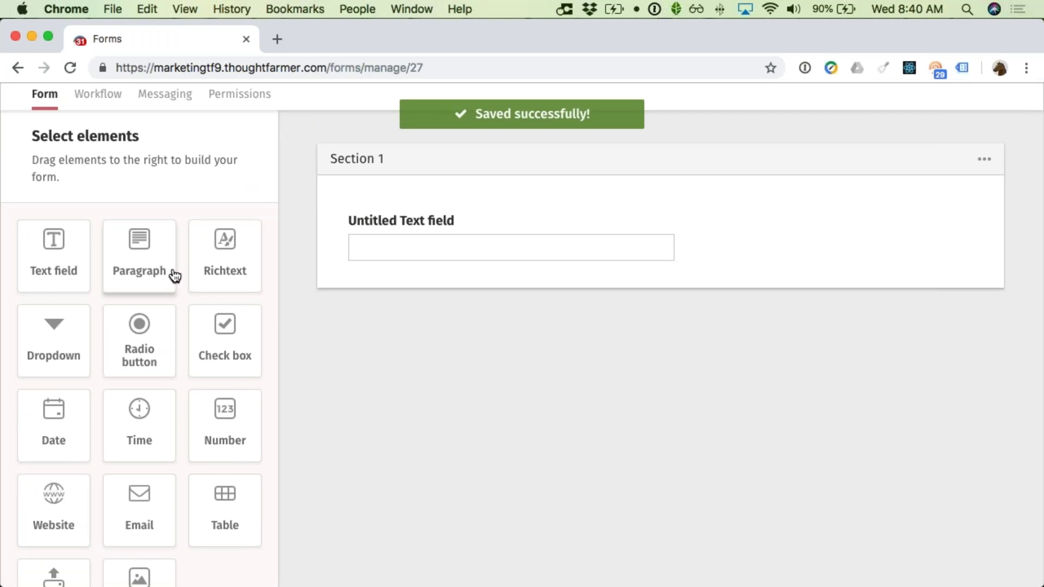
{"action": "left_click", "coordinate": [411, 228]}
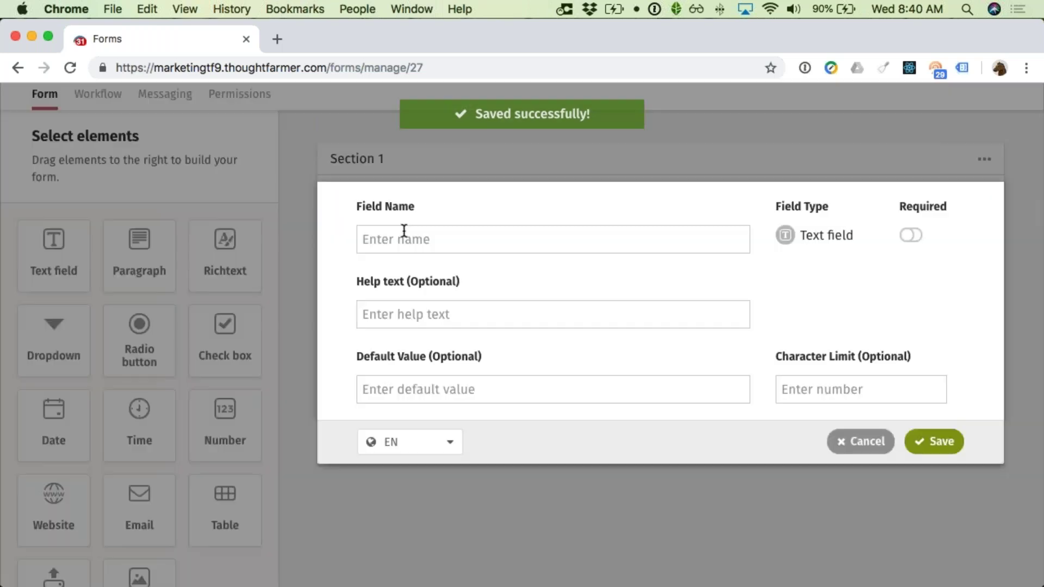
{"action": "type", "text": "Name"}
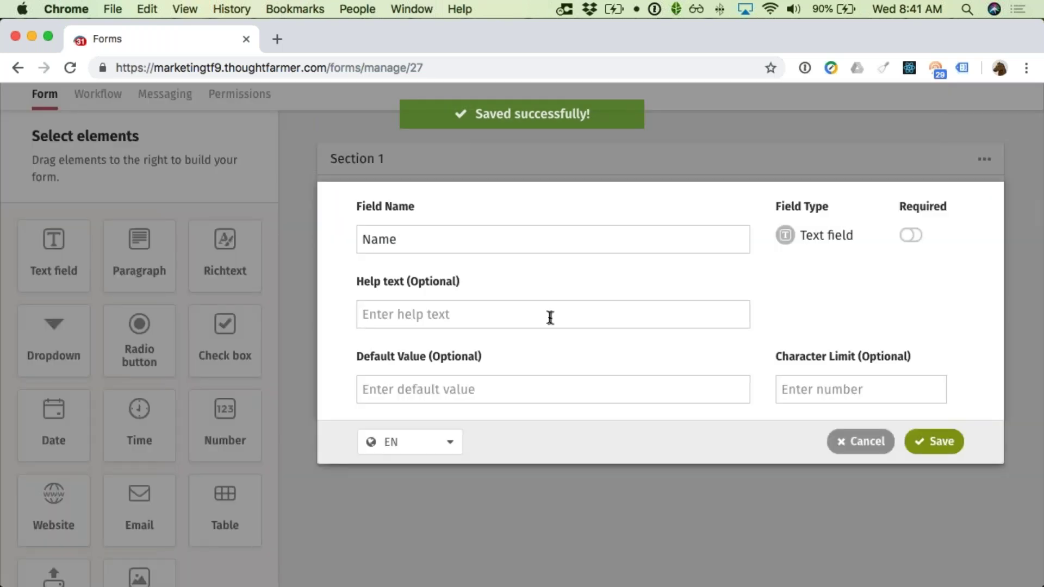
{"action": "left_click", "coordinate": [927, 441]}
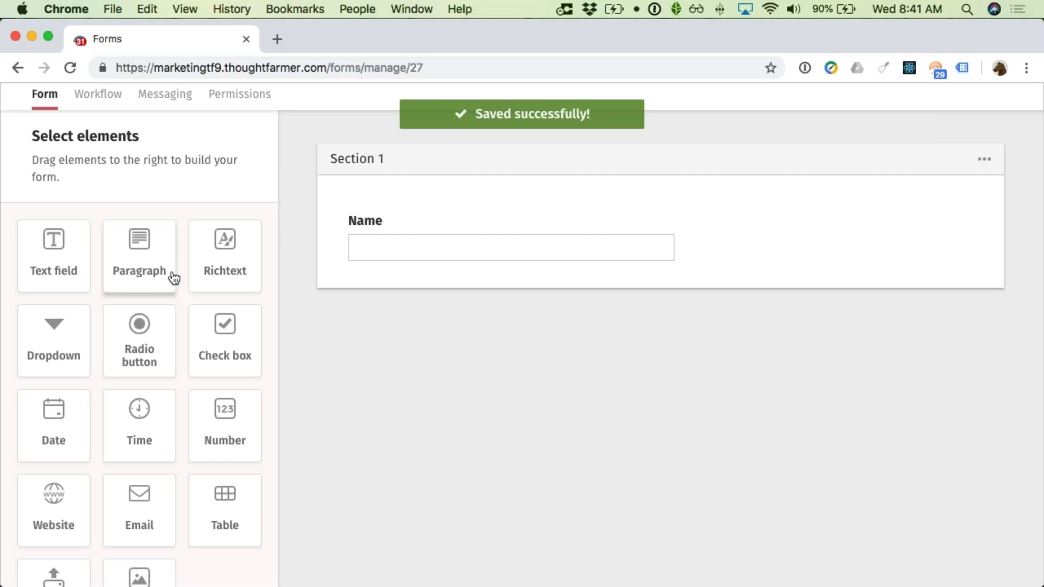
{"action": "left_click_drag", "start_coordinate": [73, 261], "coordinate": [399, 307]}
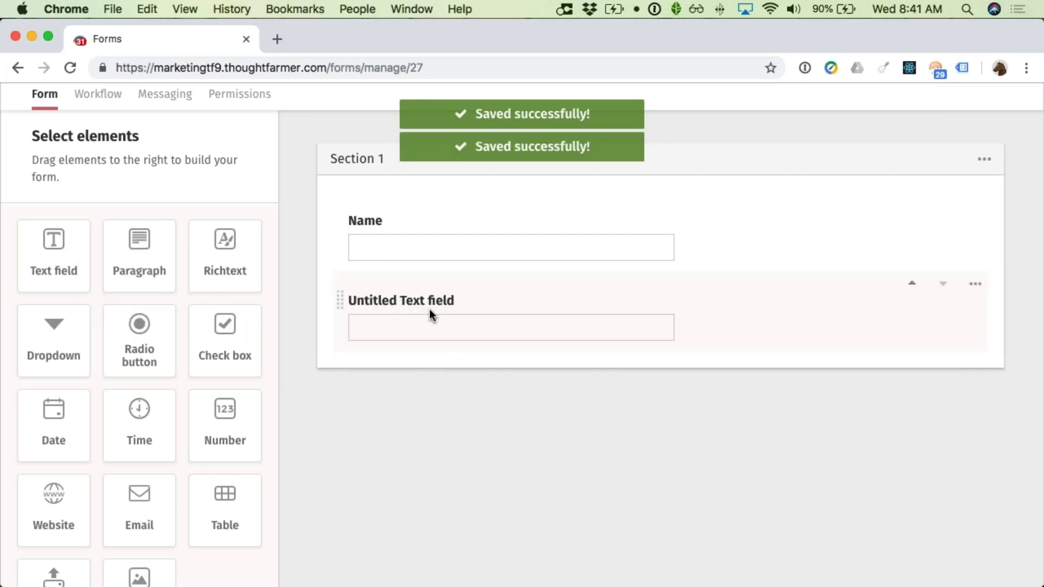
{"action": "left_click", "coordinate": [429, 309]}
{"action": "type", "text": "Title"}
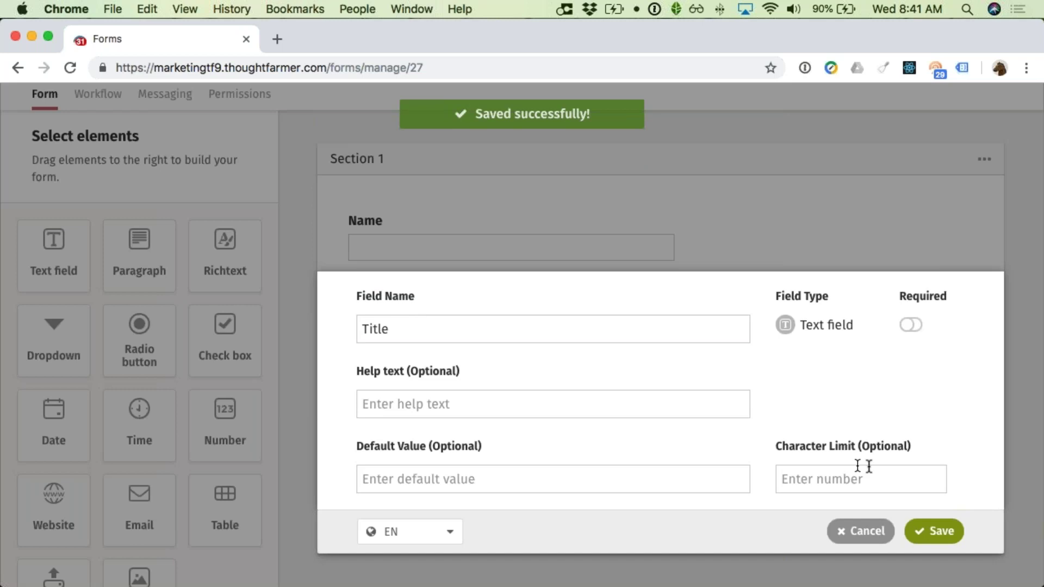
{"action": "left_click", "coordinate": [942, 537]}
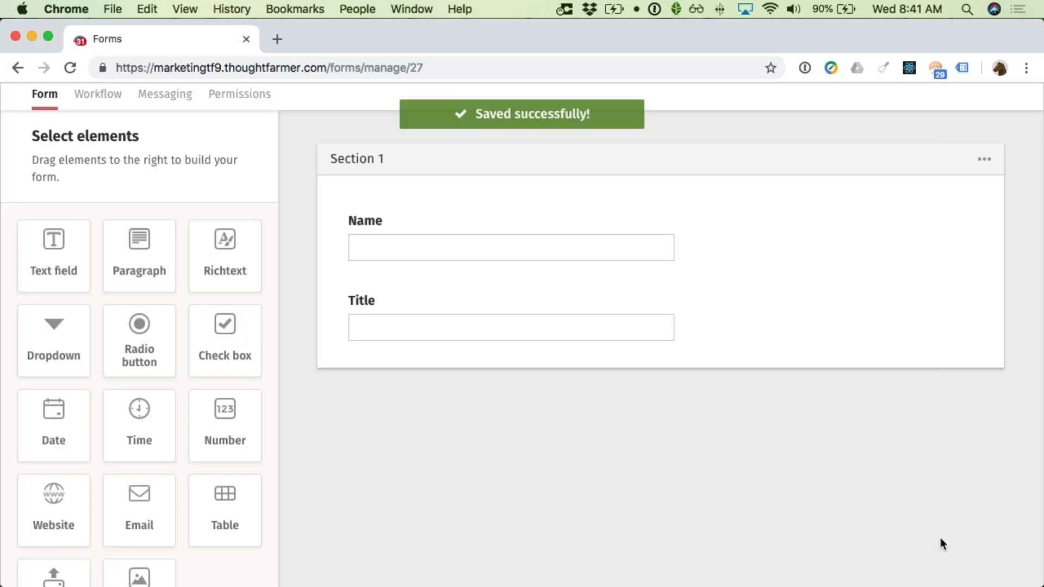
Step: Add a Phone Number text field and an Email field below Title
{"action": "left_click_drag", "start_coordinate": [65, 275], "coordinate": [334, 374]}
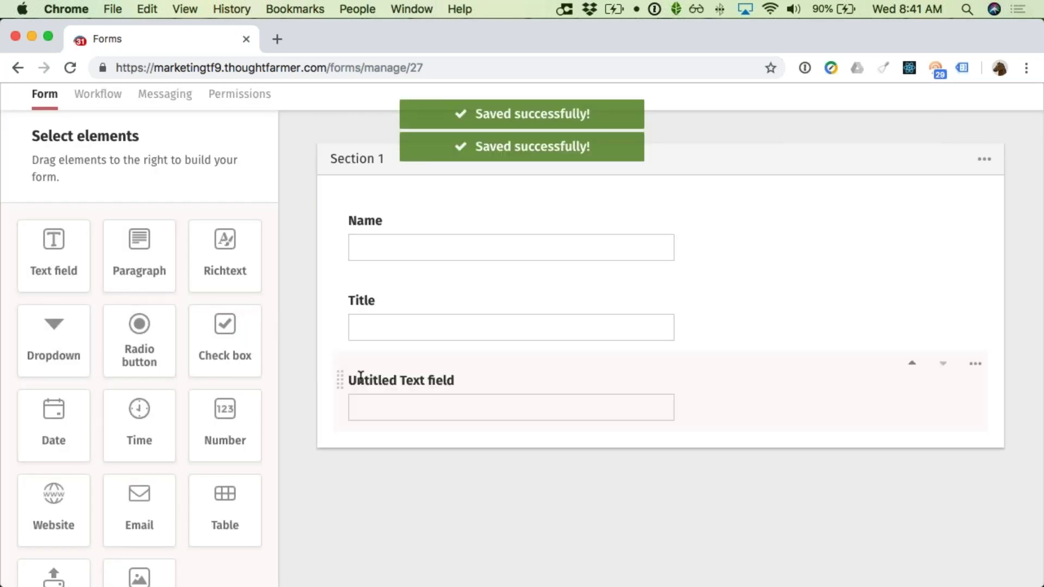
{"action": "left_click", "coordinate": [360, 374]}
{"action": "type", "text": "Phone Number"}
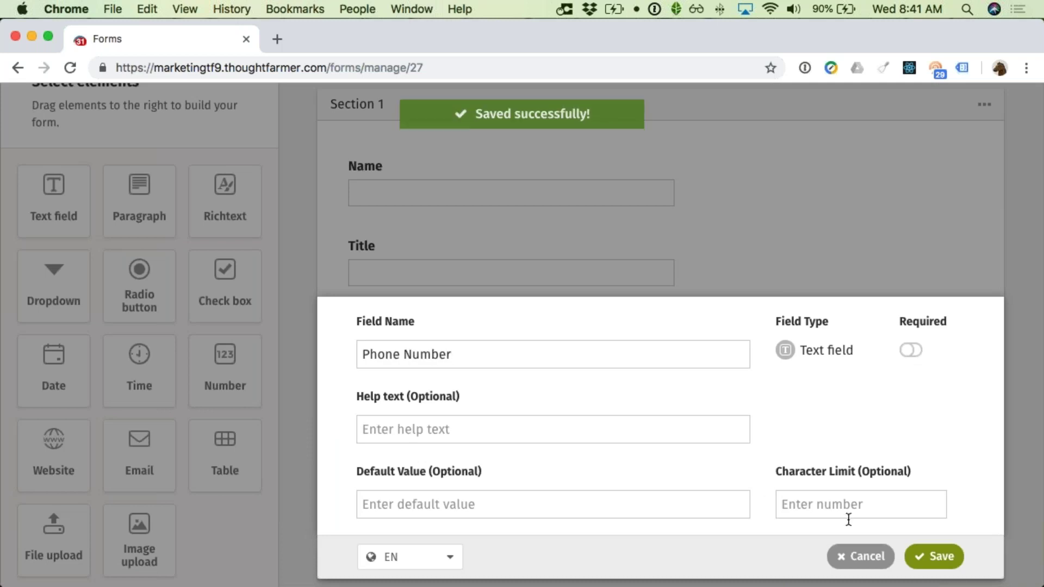
{"action": "left_click", "coordinate": [930, 555]}
{"action": "left_click_drag", "start_coordinate": [111, 467], "coordinate": [350, 446]}
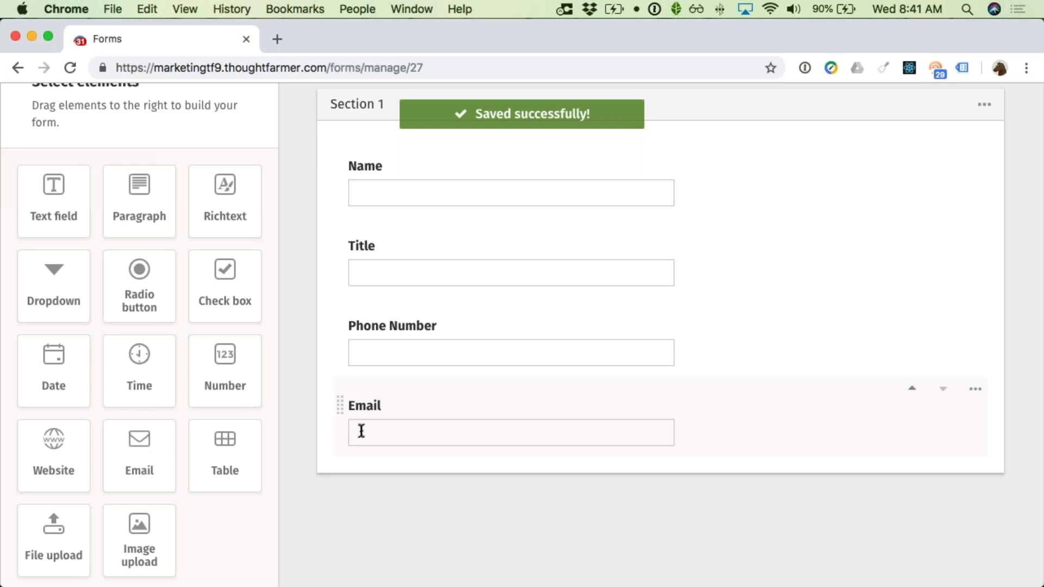
{"action": "scroll", "coordinate": [362, 431], "scroll_direction": "down", "scroll_amount": 2}
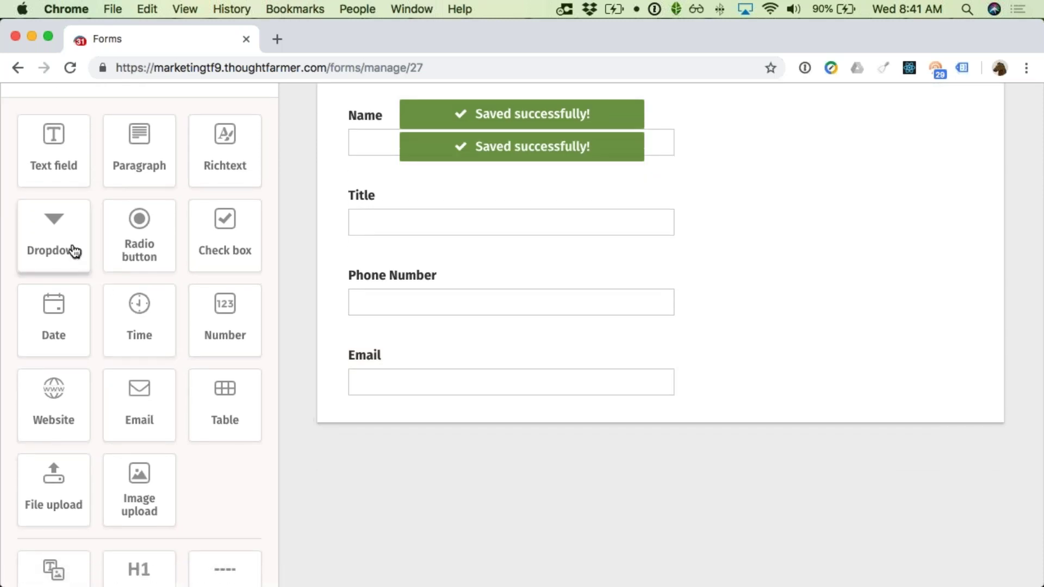
Step: Add a Location dropdown with choices Vancouver, Seattle, New York and Other
{"action": "left_click_drag", "start_coordinate": [56, 243], "coordinate": [379, 438]}
{"action": "left_click", "coordinate": [376, 434]}
{"action": "type", "text": "Location"}
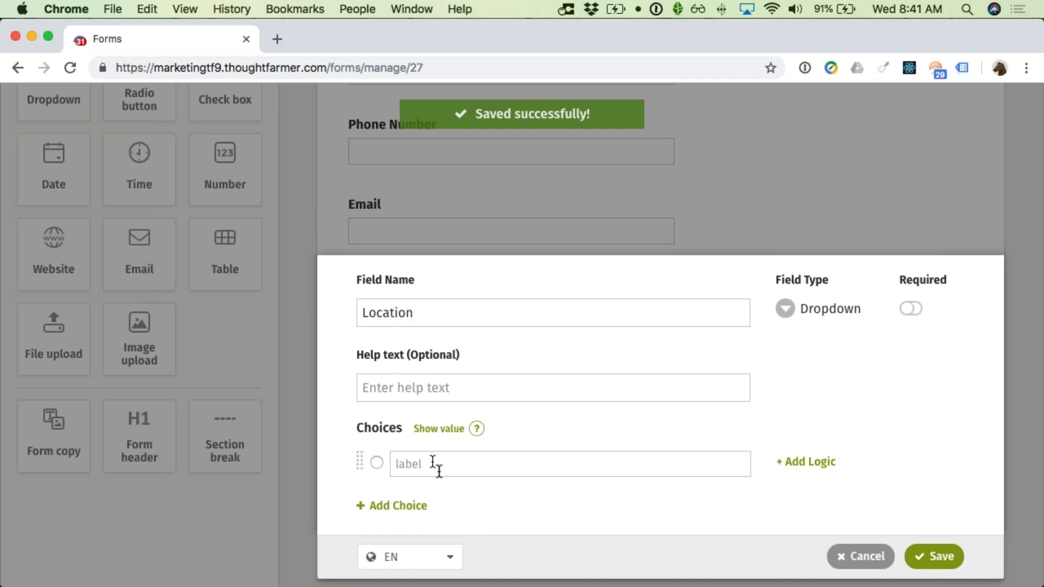
{"action": "left_click", "coordinate": [433, 466]}
{"action": "type", "text": "Vancouver"}
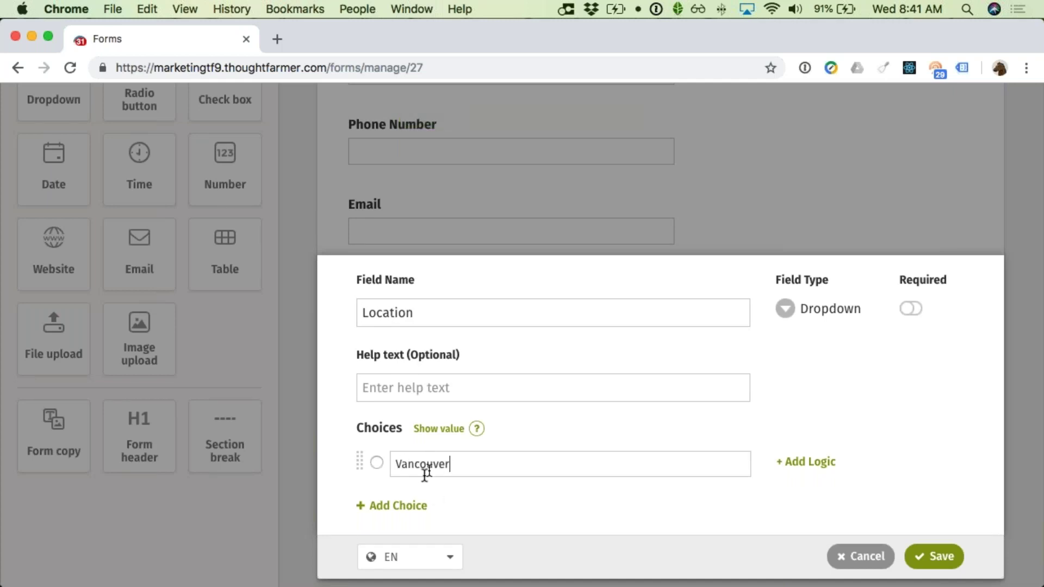
{"action": "left_click", "coordinate": [400, 504]}
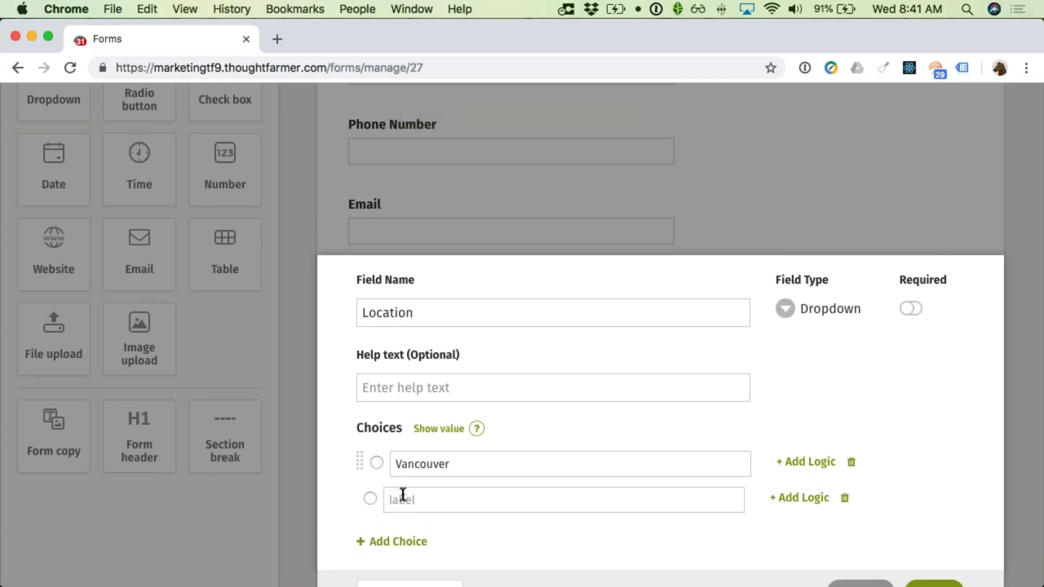
{"action": "type", "text": "Seattl"}
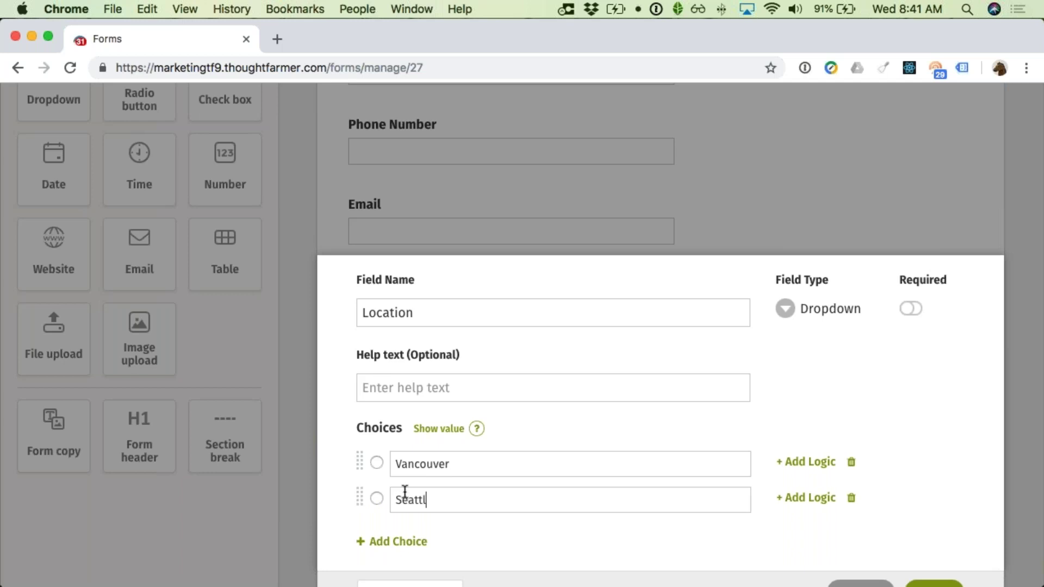
{"action": "scroll", "coordinate": [402, 493], "scroll_direction": "down", "scroll_amount": 2}
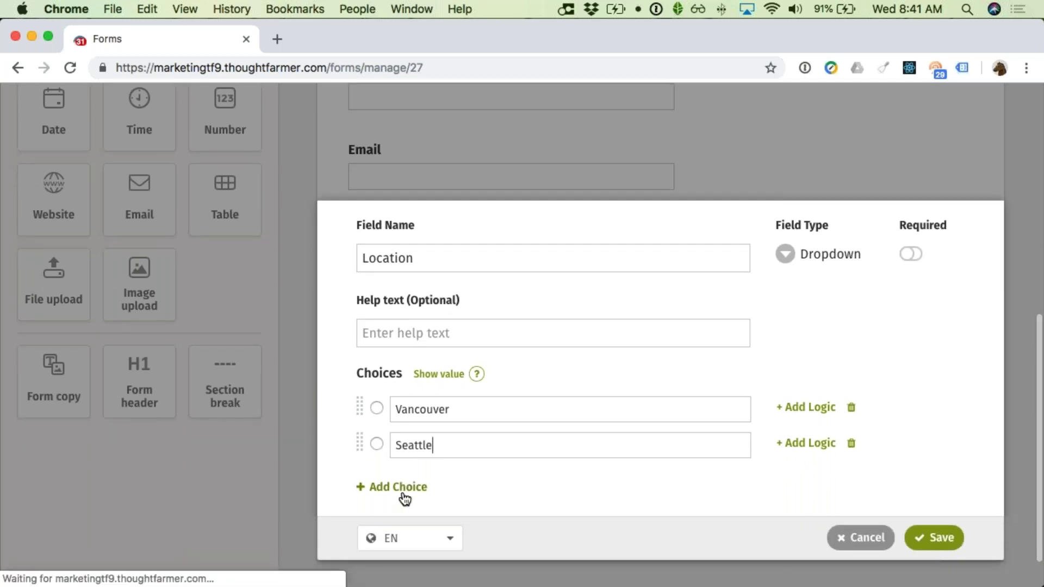
{"action": "left_click", "coordinate": [403, 489]}
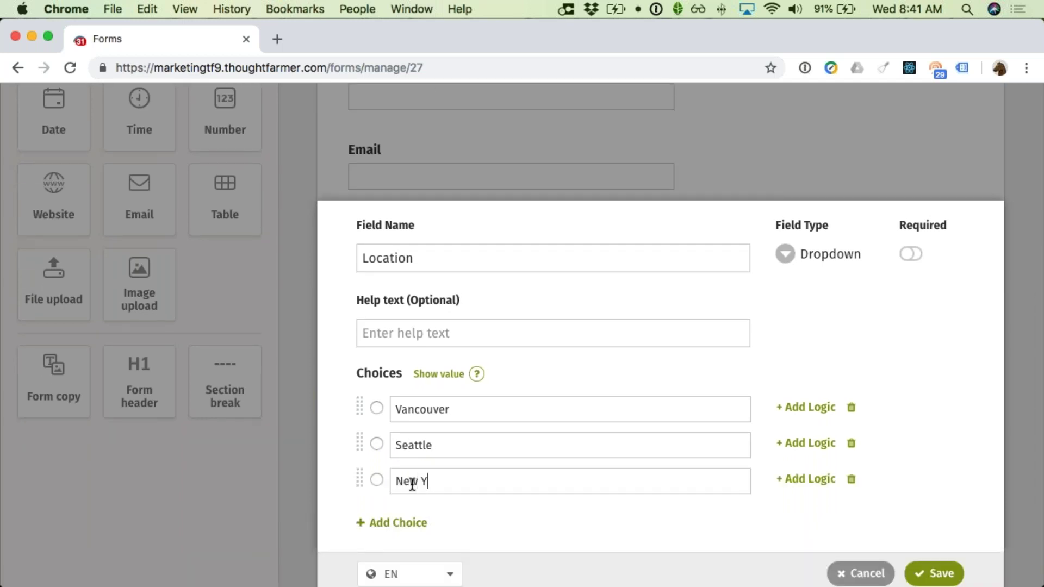
{"action": "left_click", "coordinate": [402, 522]}
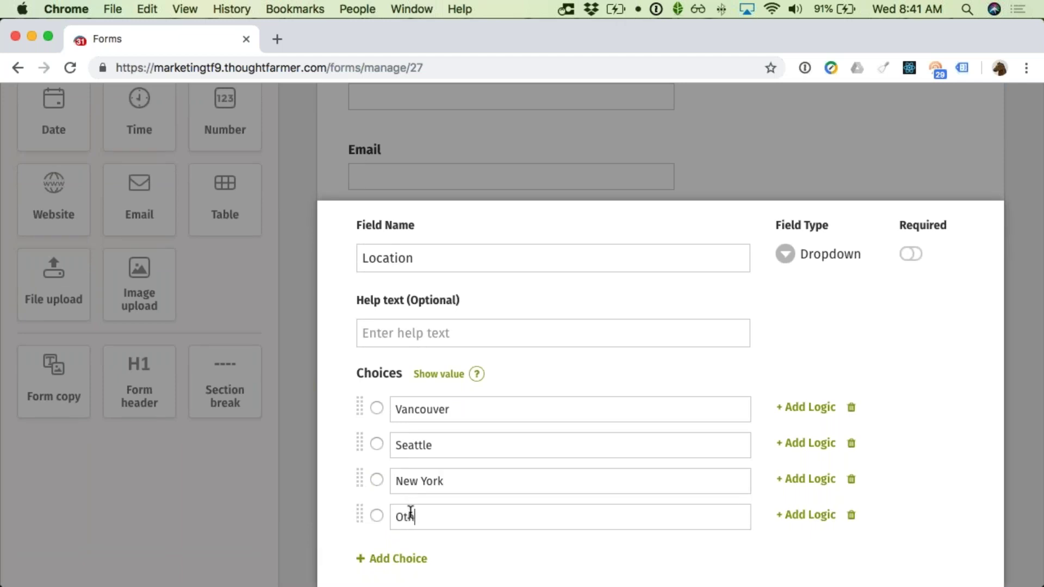
{"action": "type", "text": "Other"}
{"action": "scroll", "coordinate": [410, 513], "scroll_direction": "down", "scroll_amount": 4}
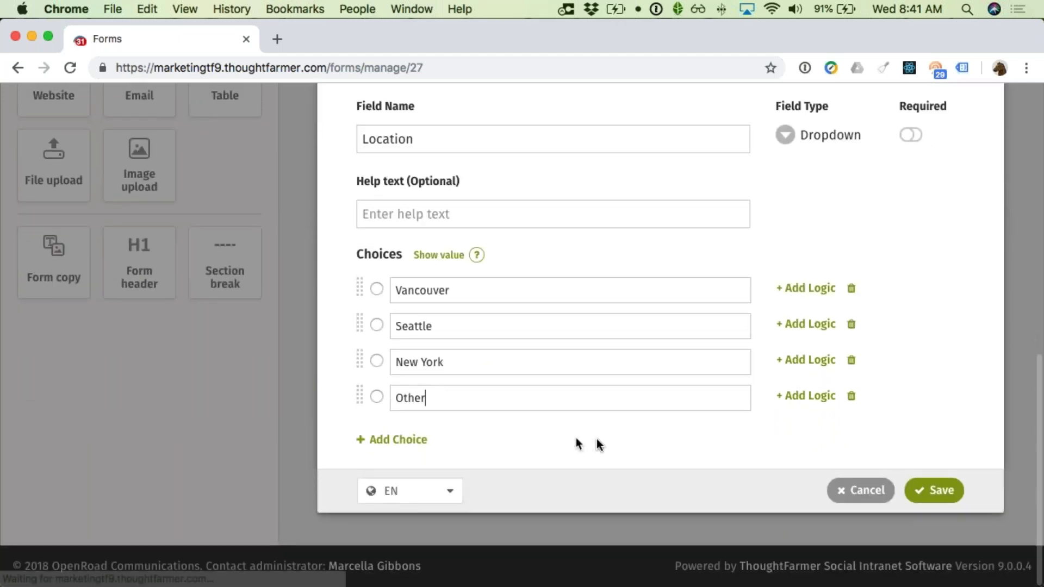
{"action": "left_click", "coordinate": [918, 491]}
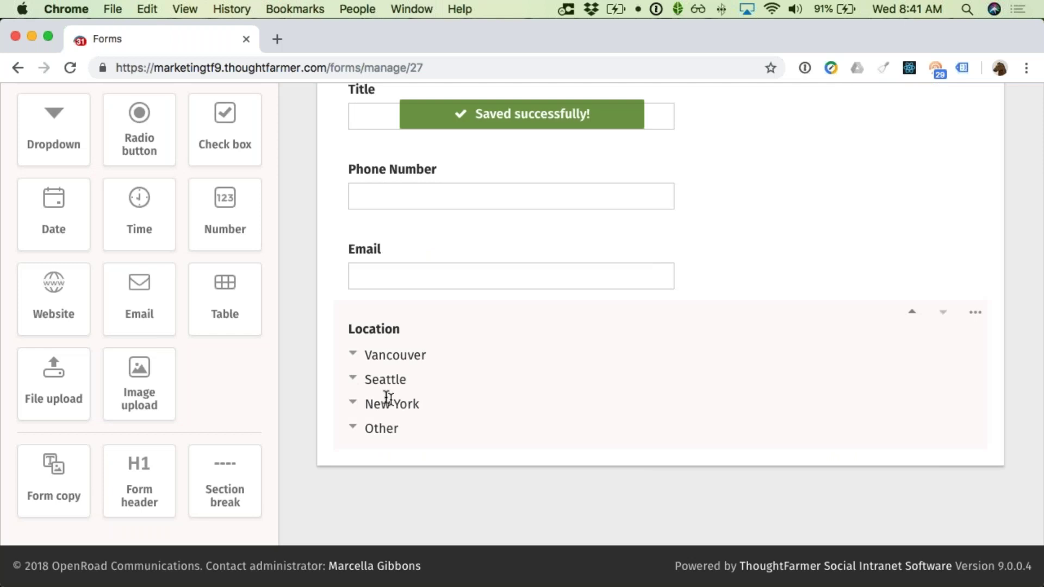
{"action": "scroll", "coordinate": [164, 168], "scroll_direction": "up", "scroll_amount": 5}
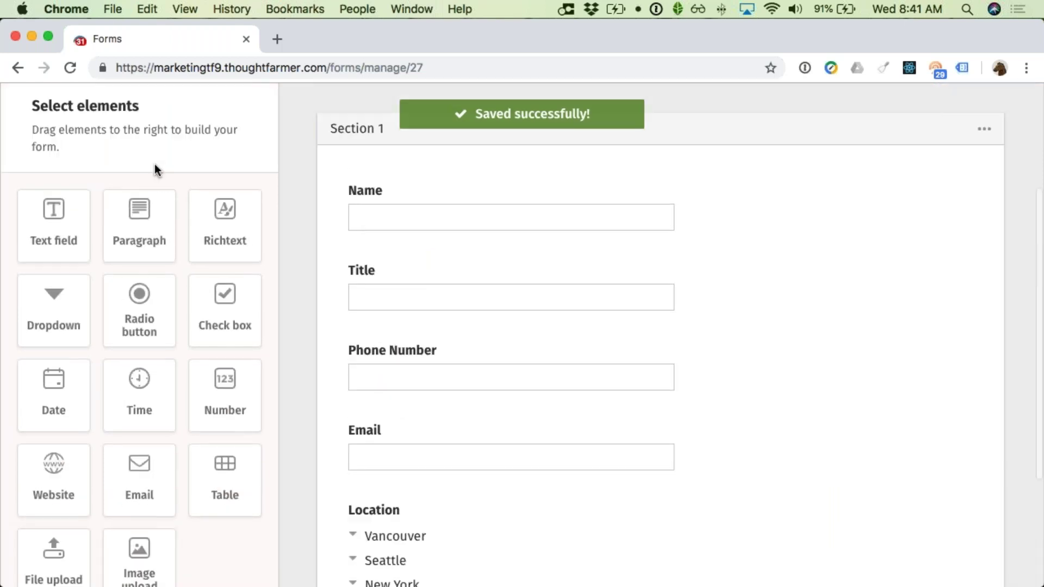
{"action": "scroll", "coordinate": [153, 221], "scroll_direction": "down", "scroll_amount": 3}
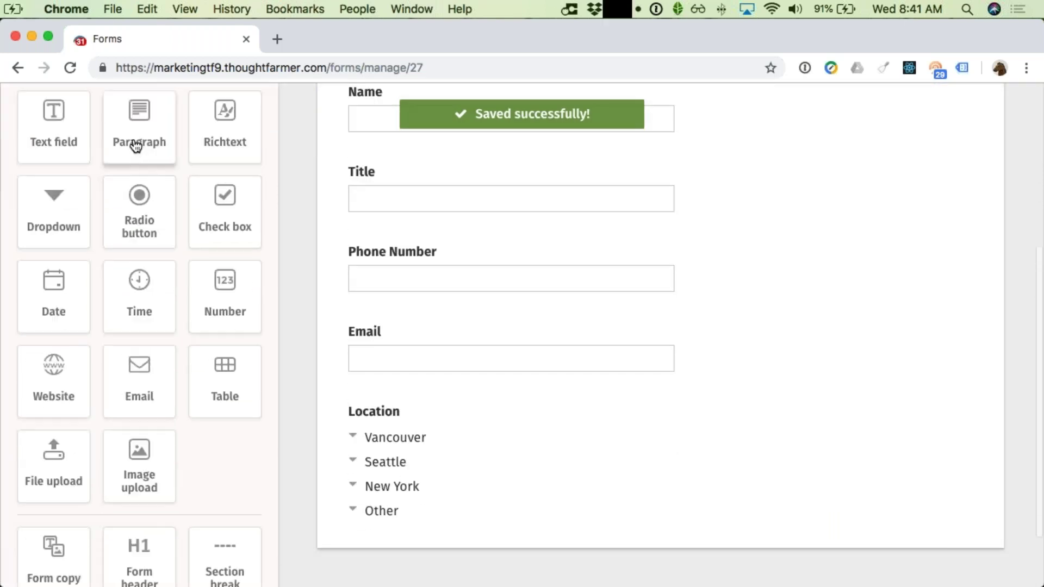
Step: Add a paragraph field named 'Other Location' below the Location dropdown
{"action": "left_click_drag", "start_coordinate": [136, 146], "coordinate": [411, 538]}
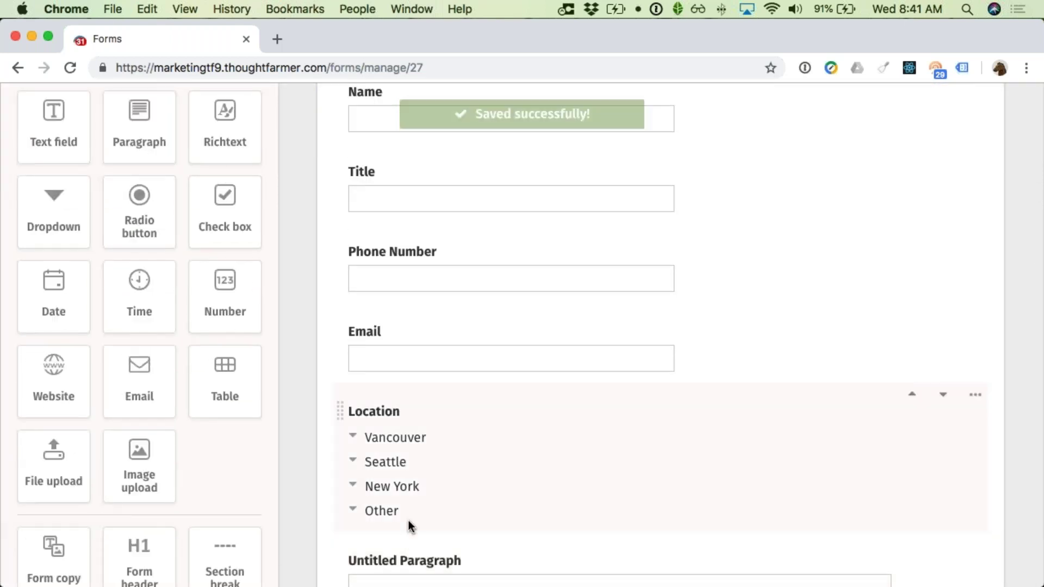
{"action": "scroll", "coordinate": [409, 522], "scroll_direction": "down", "scroll_amount": 2}
{"action": "left_click", "coordinate": [414, 515]}
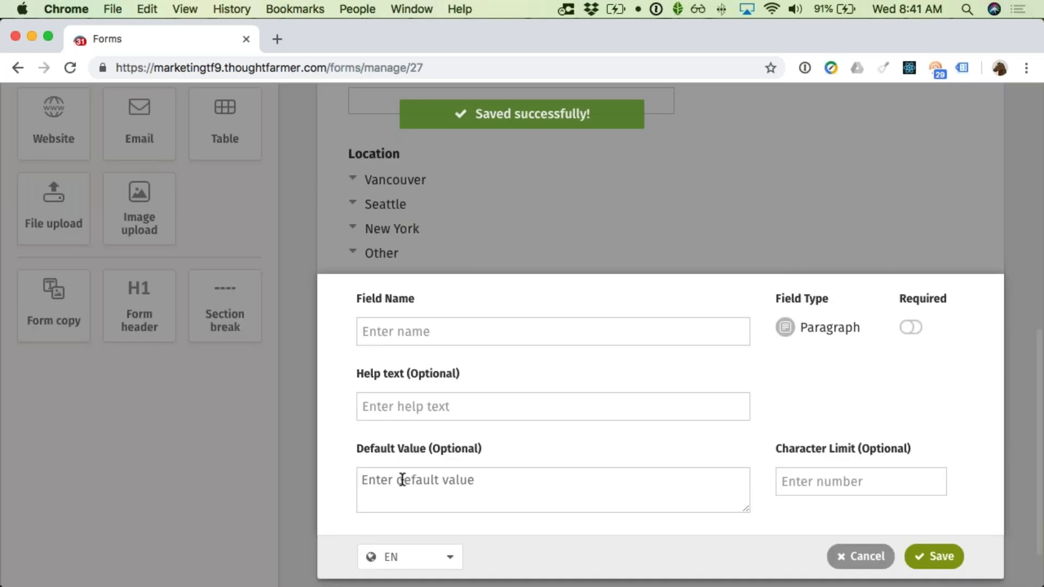
{"action": "type", "text": "Other Location"}
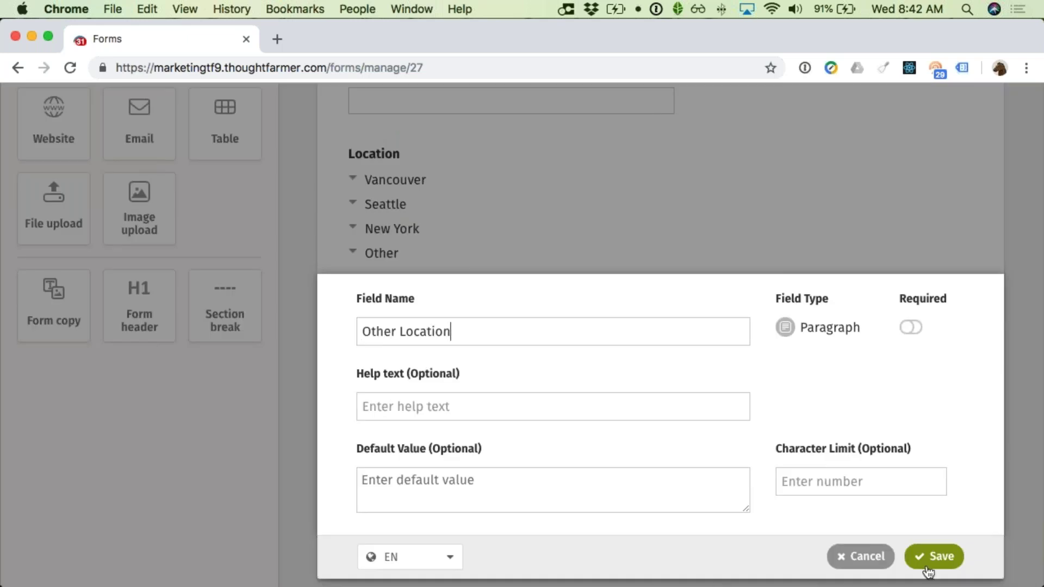
{"action": "left_click", "coordinate": [929, 563]}
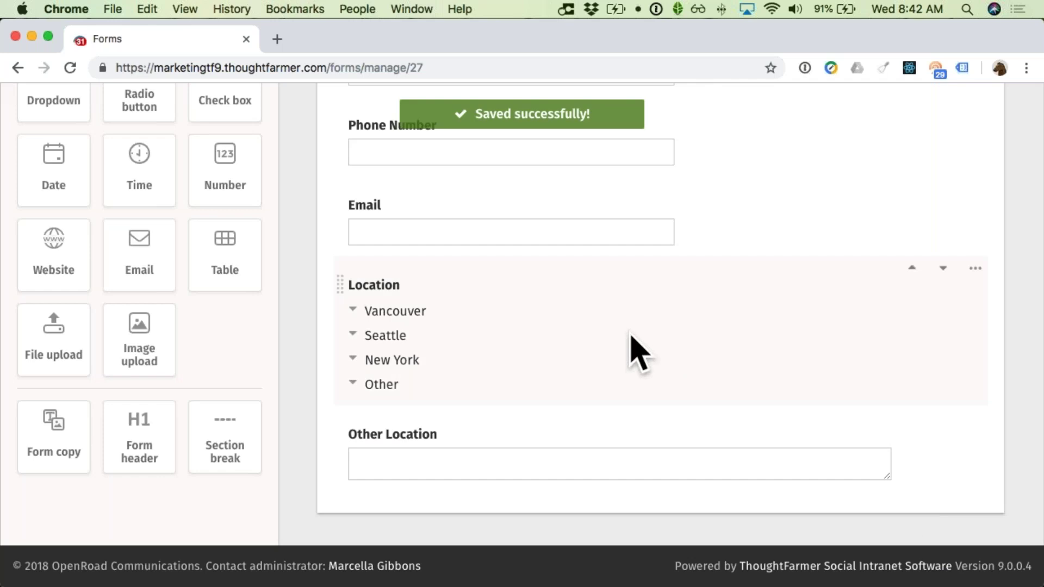
{"action": "scroll", "coordinate": [628, 348], "scroll_direction": "up", "scroll_amount": 3}
{"action": "scroll", "coordinate": [627, 335], "scroll_direction": "up", "scroll_amount": 6}
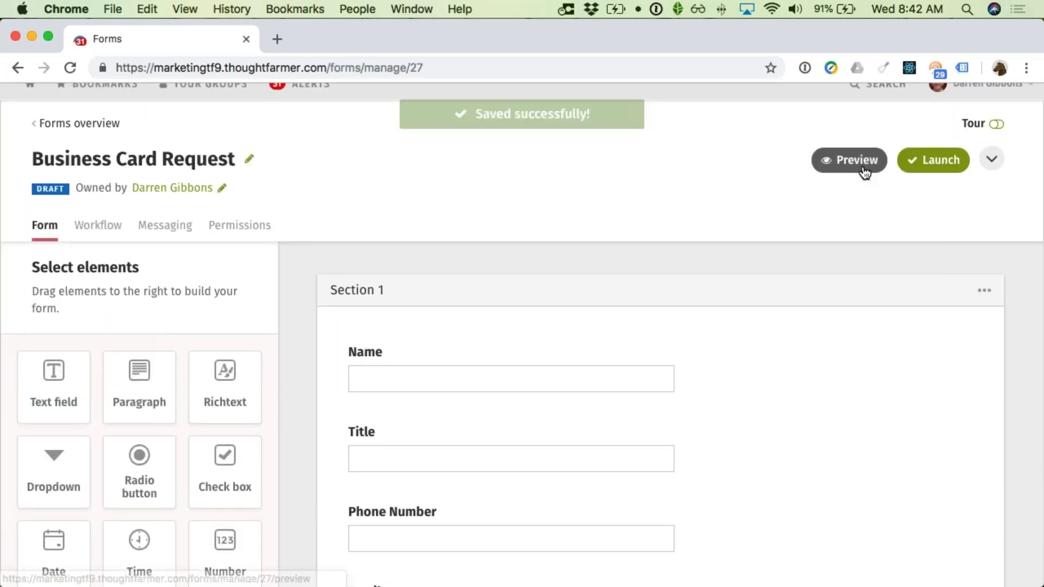
{"action": "left_click", "coordinate": [864, 168]}
{"action": "scroll", "coordinate": [556, 264], "scroll_direction": "down", "scroll_amount": 5}
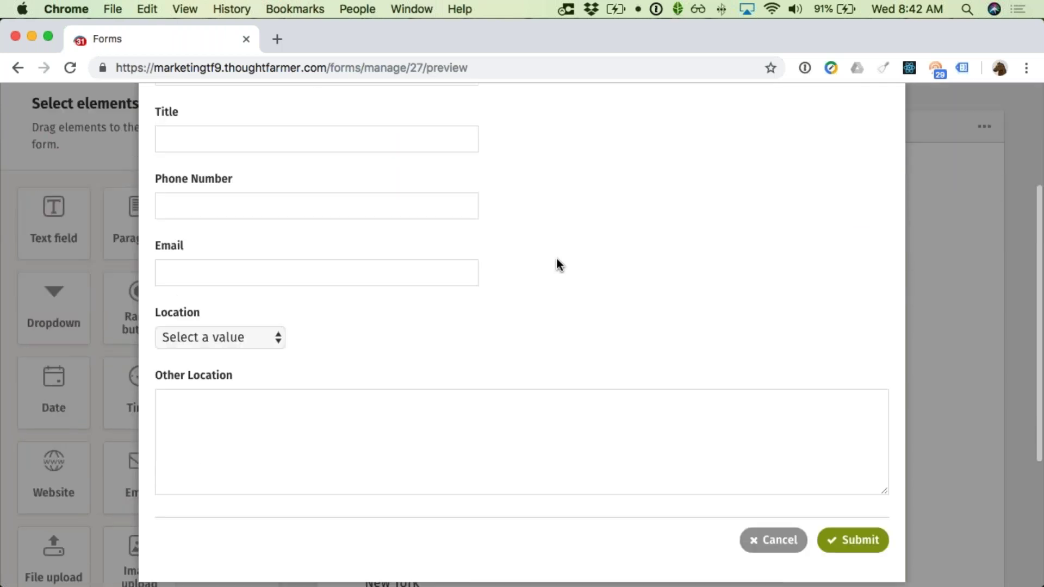
{"action": "scroll", "coordinate": [556, 263], "scroll_direction": "up", "scroll_amount": 2}
{"action": "scroll", "coordinate": [557, 259], "scroll_direction": "up", "scroll_amount": 2}
{"action": "scroll", "coordinate": [556, 259], "scroll_direction": "down", "scroll_amount": 2}
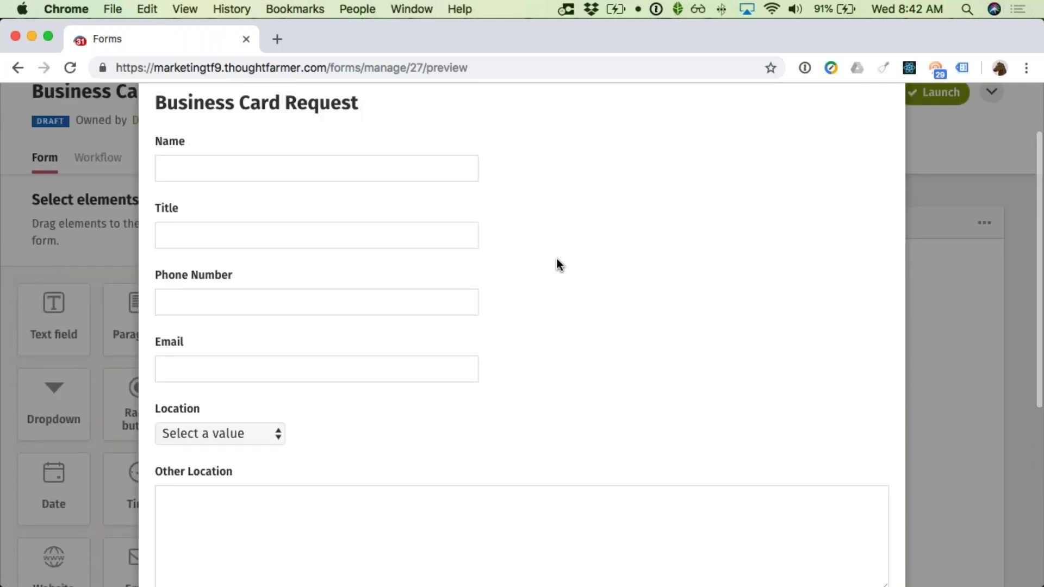
{"action": "scroll", "coordinate": [671, 419], "scroll_direction": "down", "scroll_amount": 5}
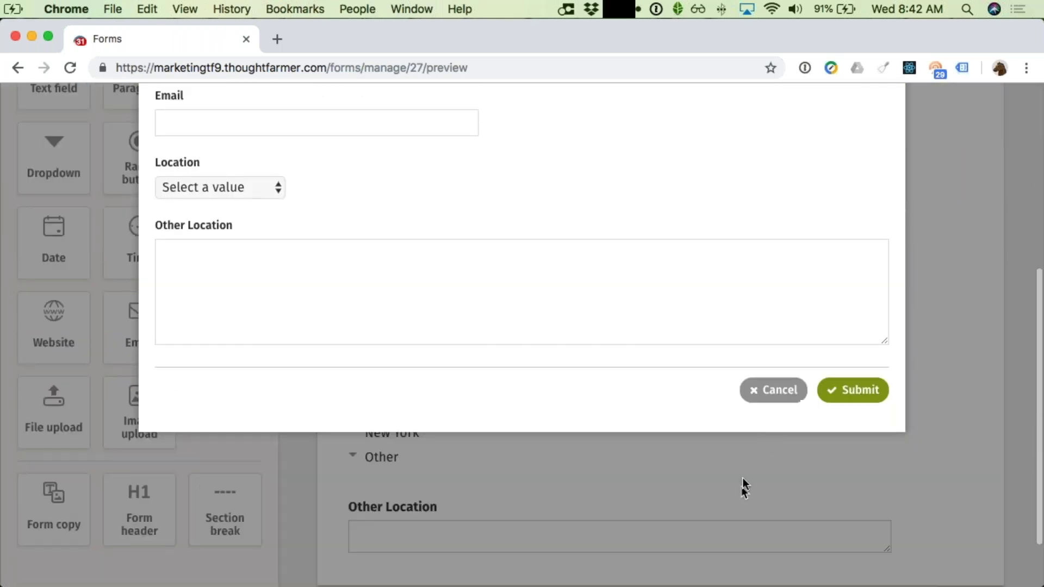
{"action": "left_click", "coordinate": [775, 407]}
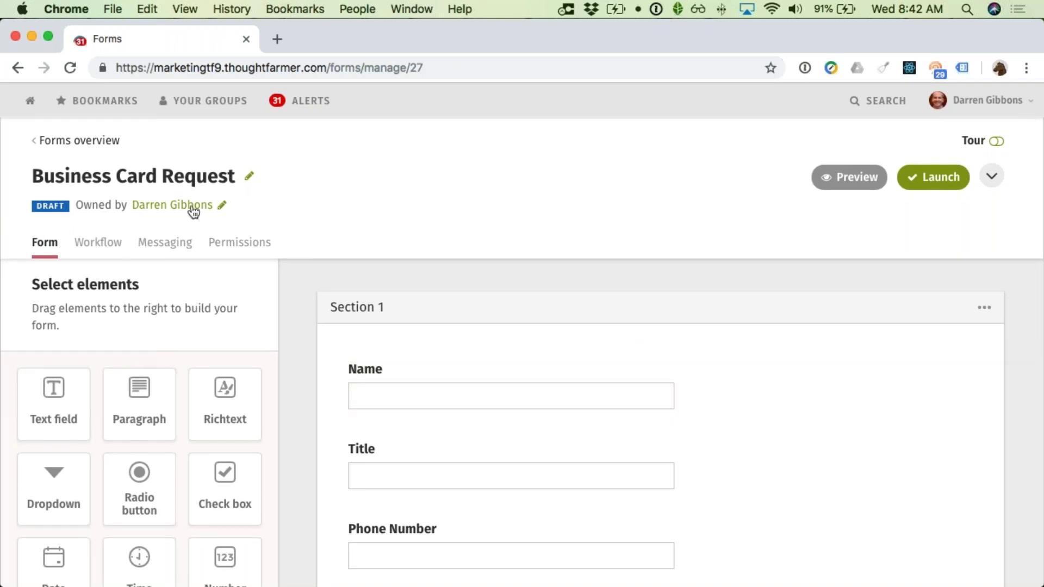
Step: Launch the Business Card Request form and confirm the launch
{"action": "left_click", "coordinate": [940, 181]}
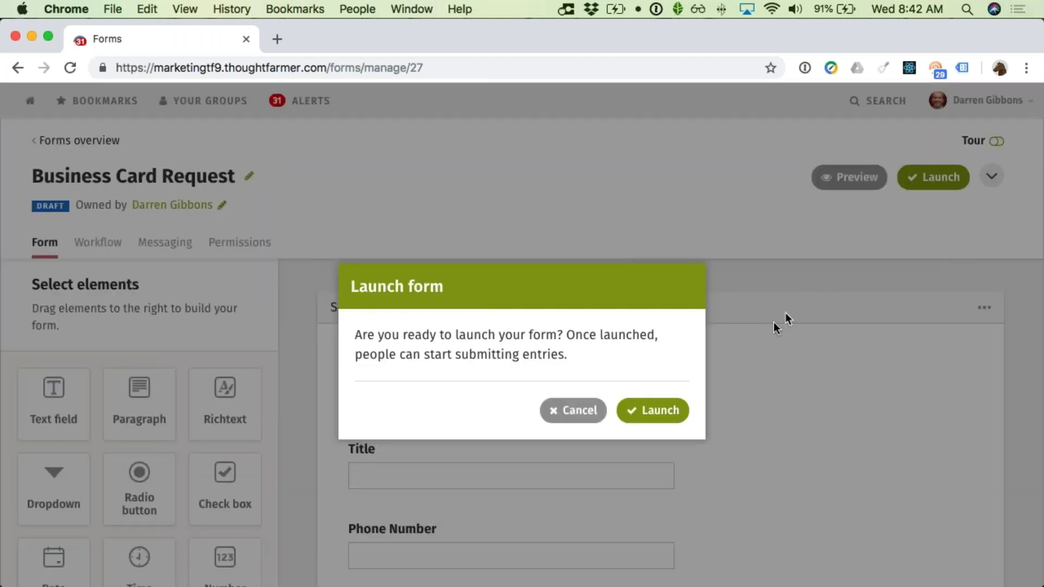
{"action": "left_click", "coordinate": [664, 410]}
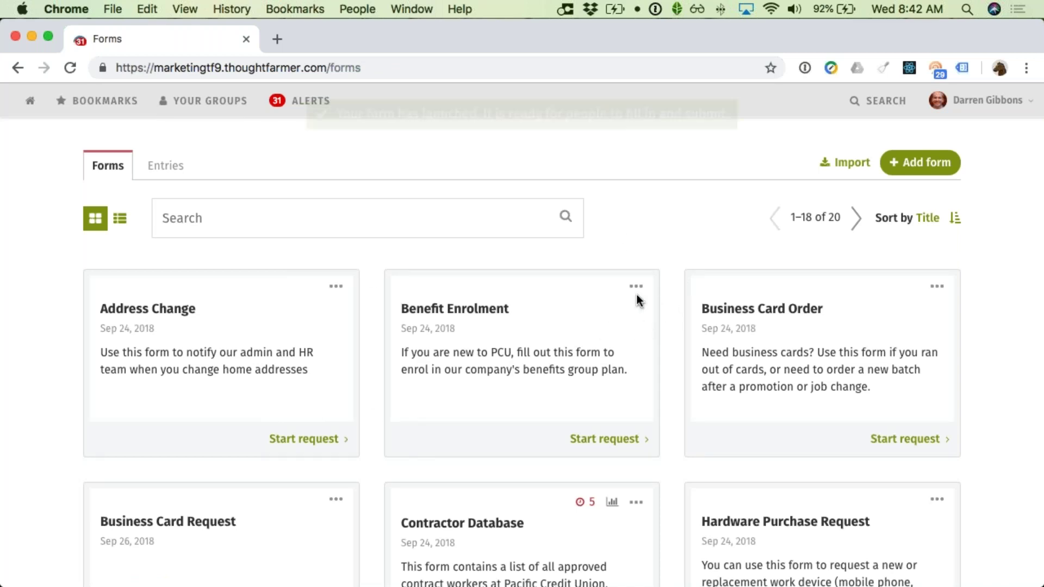
Step: Navigate from the home page through Departments and Human Resources to the Tools page
{"action": "scroll", "coordinate": [547, 320], "scroll_direction": "down", "scroll_amount": 1}
{"action": "scroll", "coordinate": [463, 299], "scroll_direction": "up", "scroll_amount": 1}
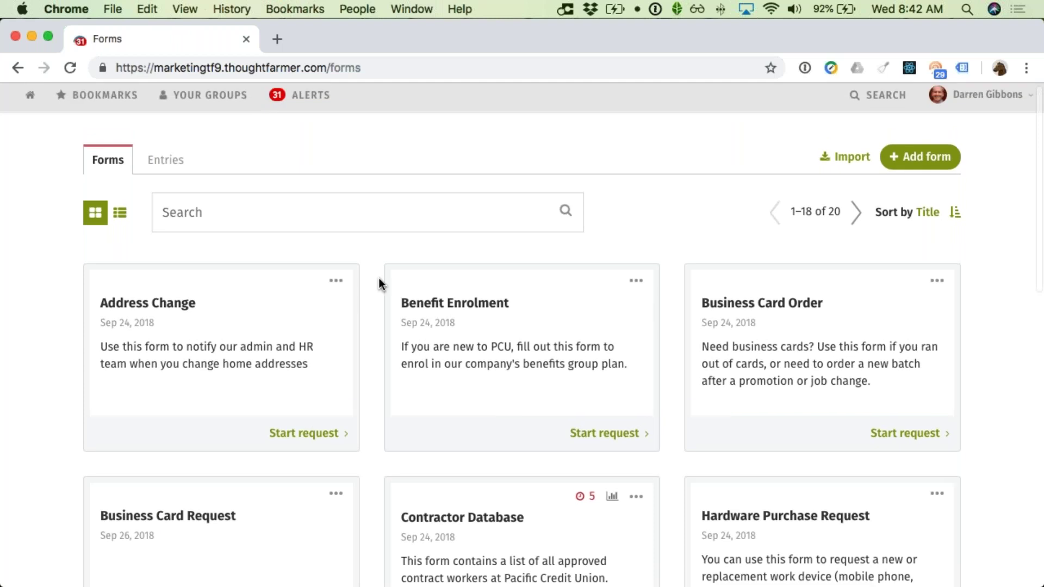
{"action": "left_click", "coordinate": [31, 105]}
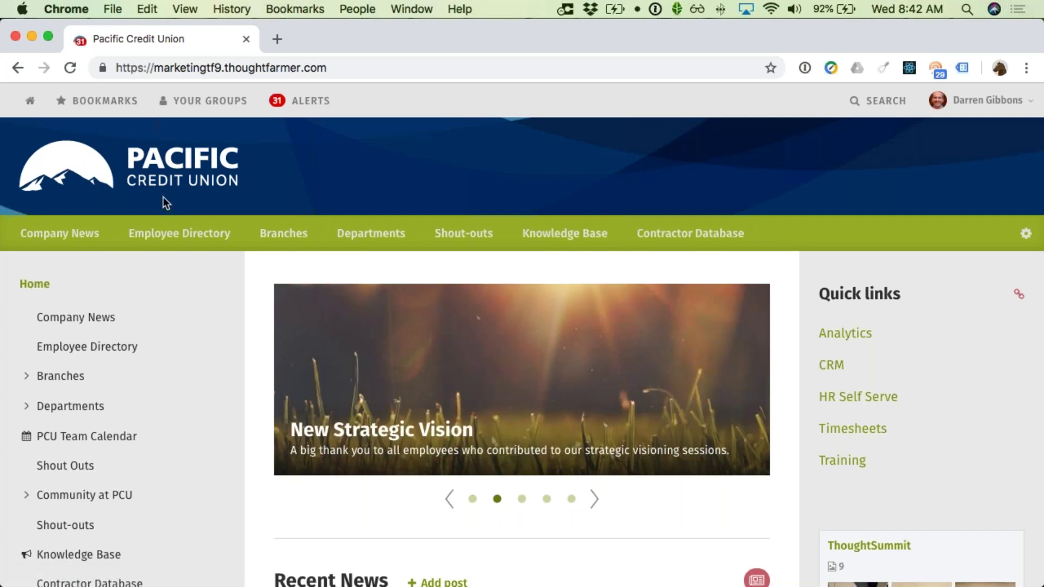
{"action": "scroll", "coordinate": [209, 287], "scroll_direction": "down", "scroll_amount": 2}
{"action": "scroll", "coordinate": [208, 289], "scroll_direction": "down", "scroll_amount": 5}
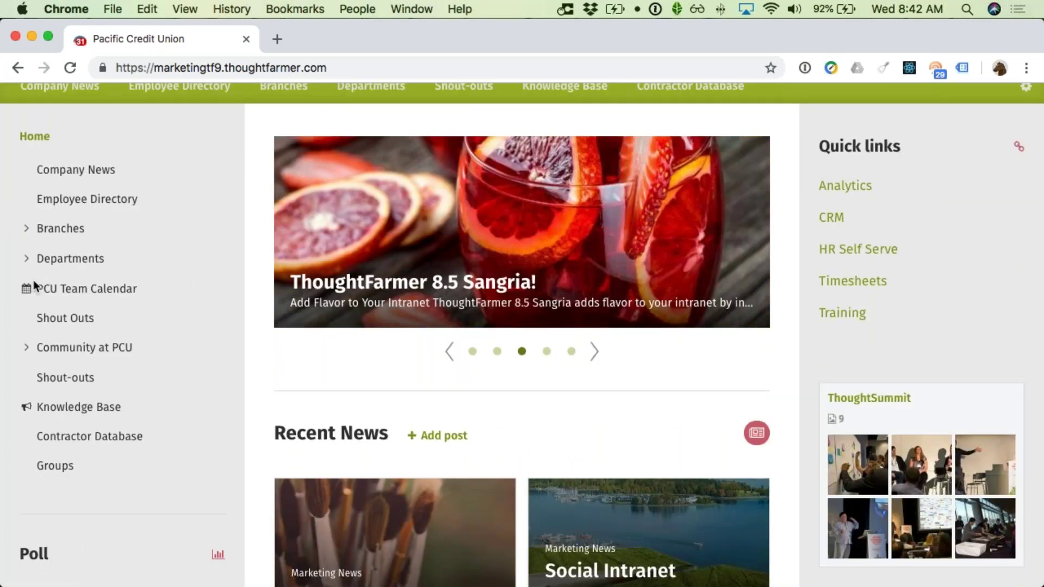
{"action": "left_click", "coordinate": [27, 259]}
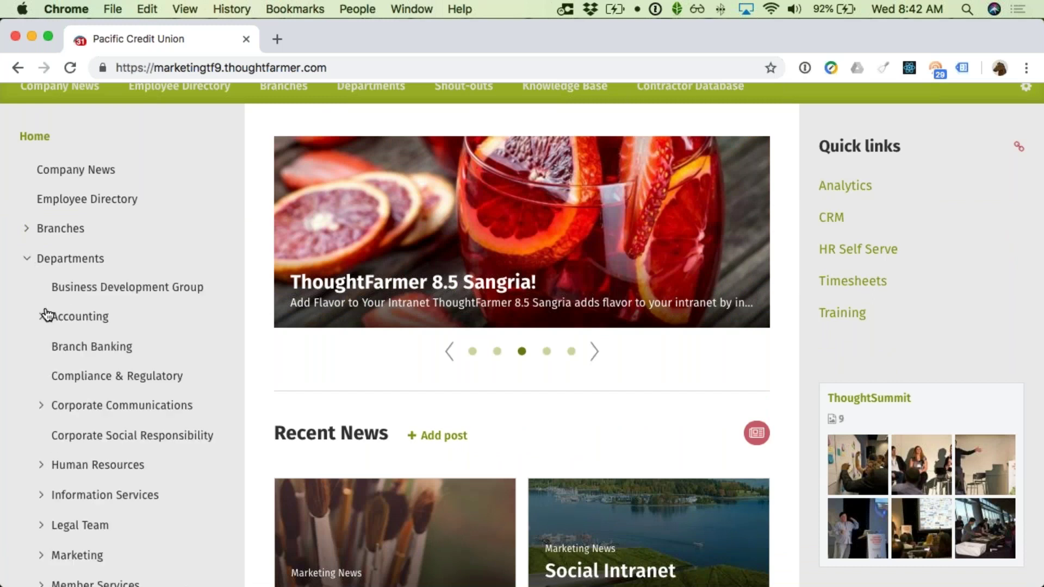
{"action": "scroll", "coordinate": [60, 337], "scroll_direction": "down", "scroll_amount": 3}
{"action": "left_click", "coordinate": [115, 387]}
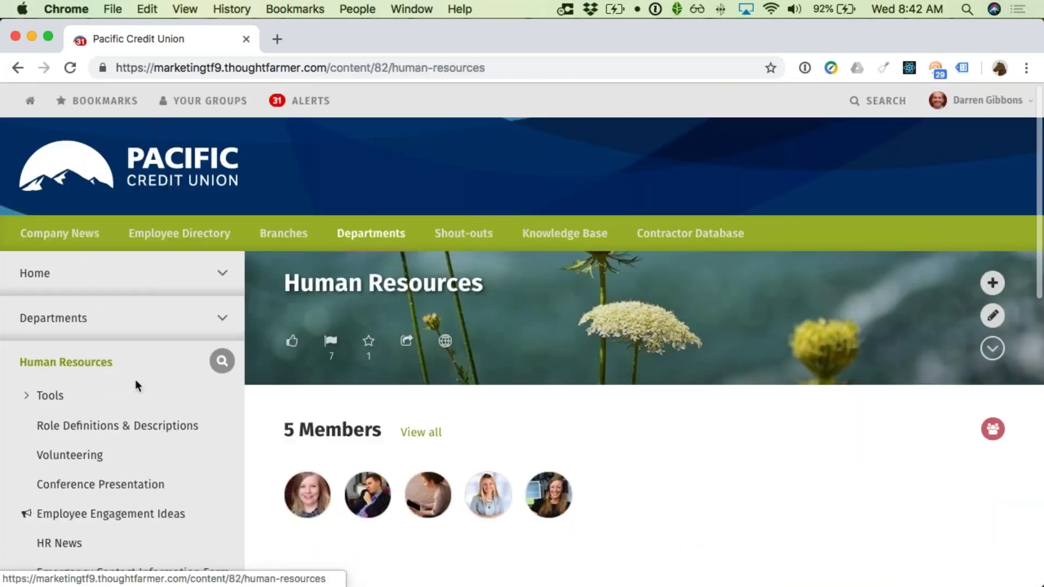
{"action": "scroll", "coordinate": [288, 423], "scroll_direction": "down", "scroll_amount": 5}
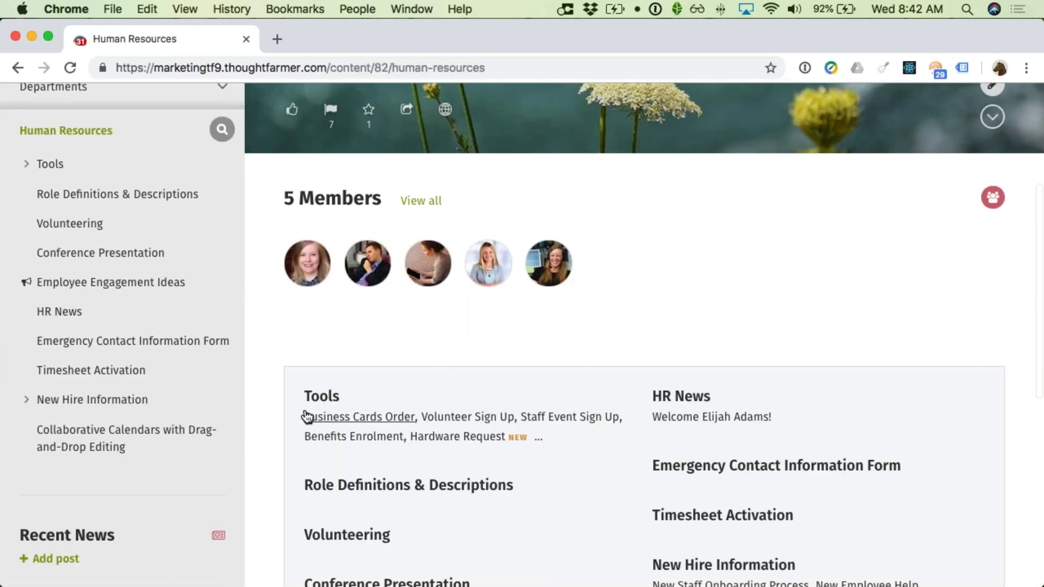
{"action": "left_click", "coordinate": [334, 402]}
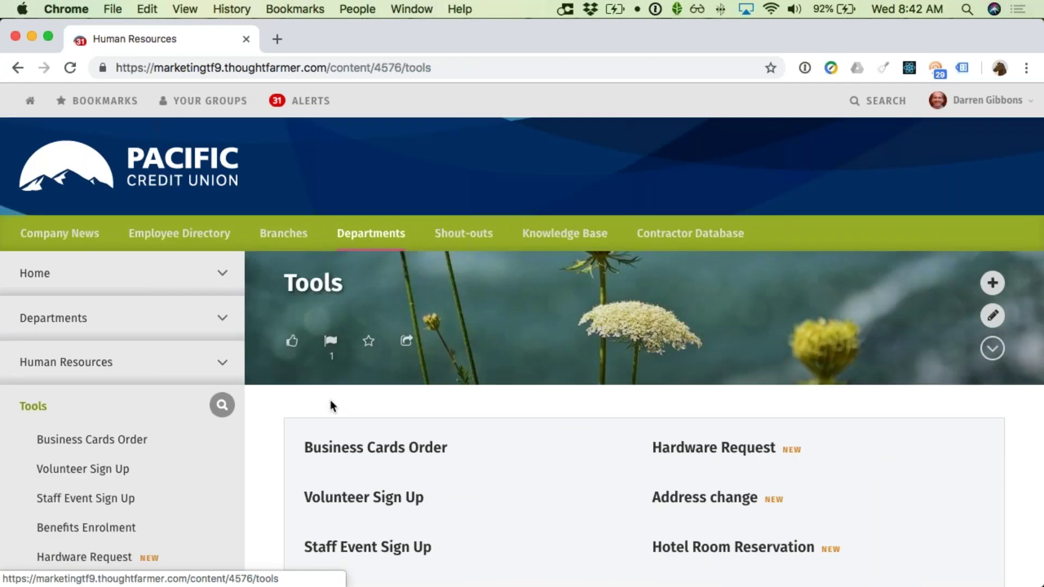
Step: Create a page titled 'Business Card Request Form' under Tools with content type Form
{"action": "left_click", "coordinate": [993, 283]}
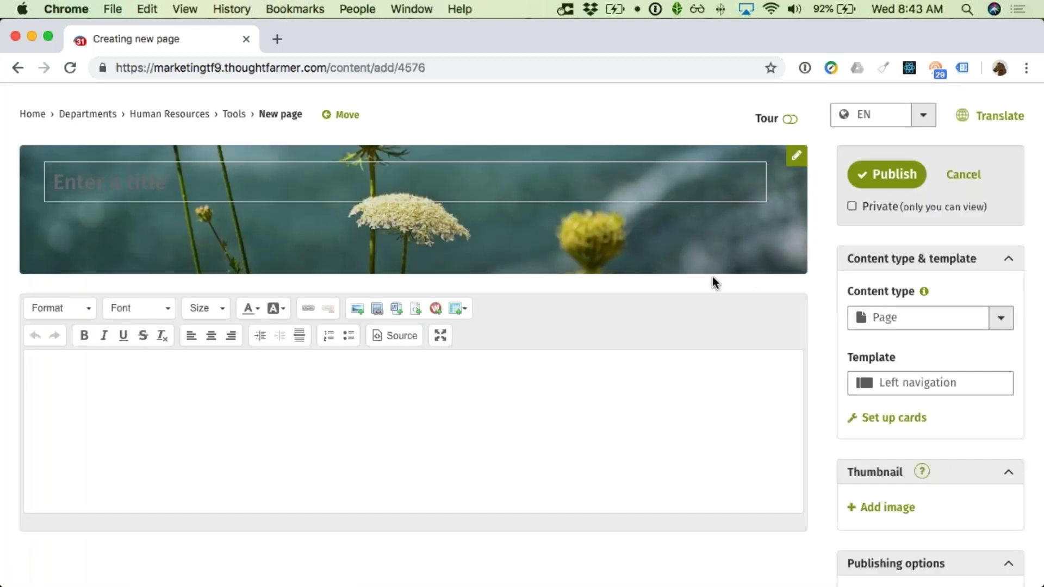
{"action": "type", "text": "Business Card "}
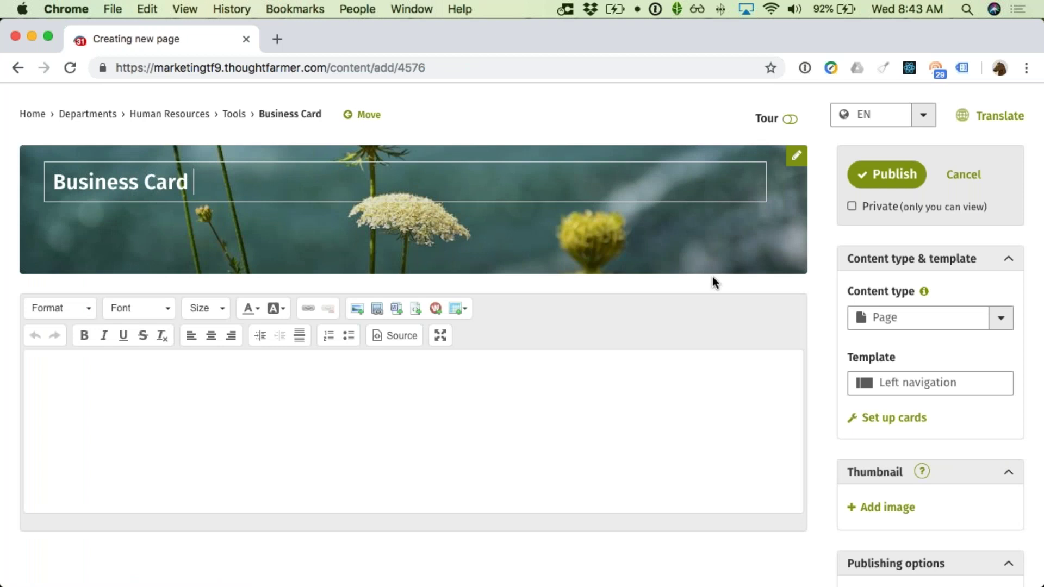
{"action": "type", "text": "Request Form"}
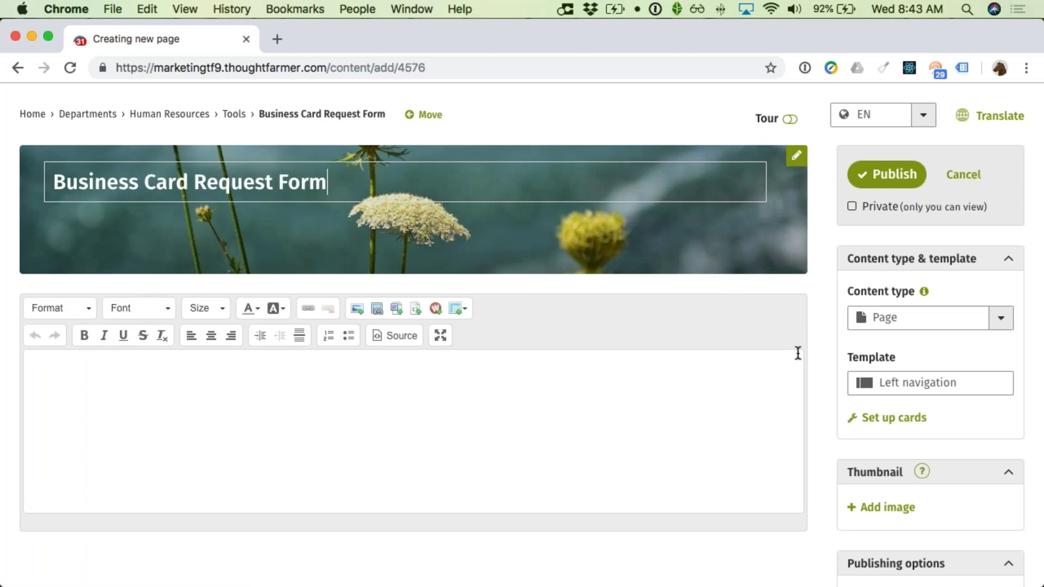
{"action": "scroll", "coordinate": [794, 354], "scroll_direction": "down", "scroll_amount": 1}
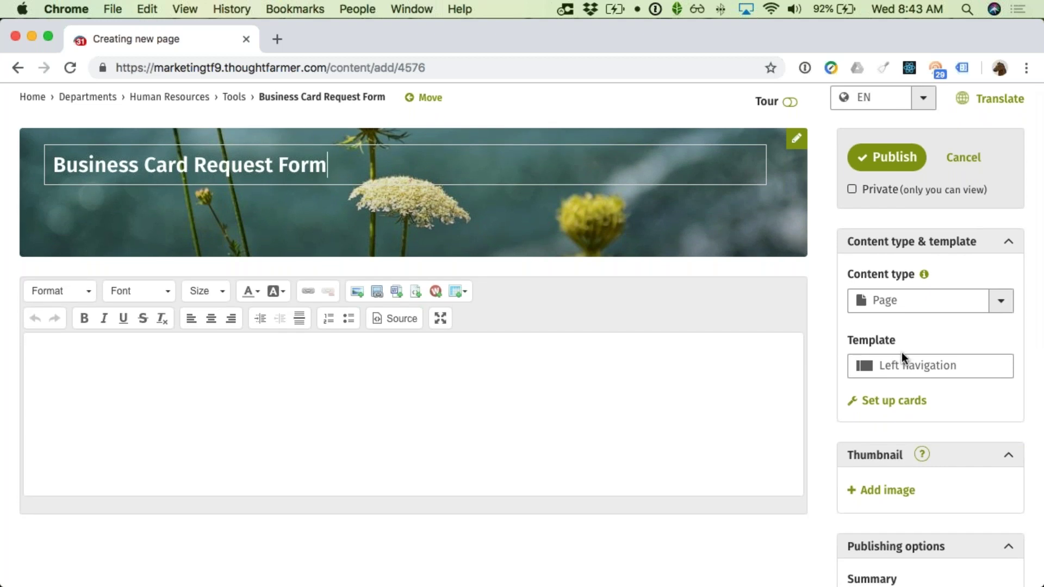
{"action": "left_click", "coordinate": [1008, 309]}
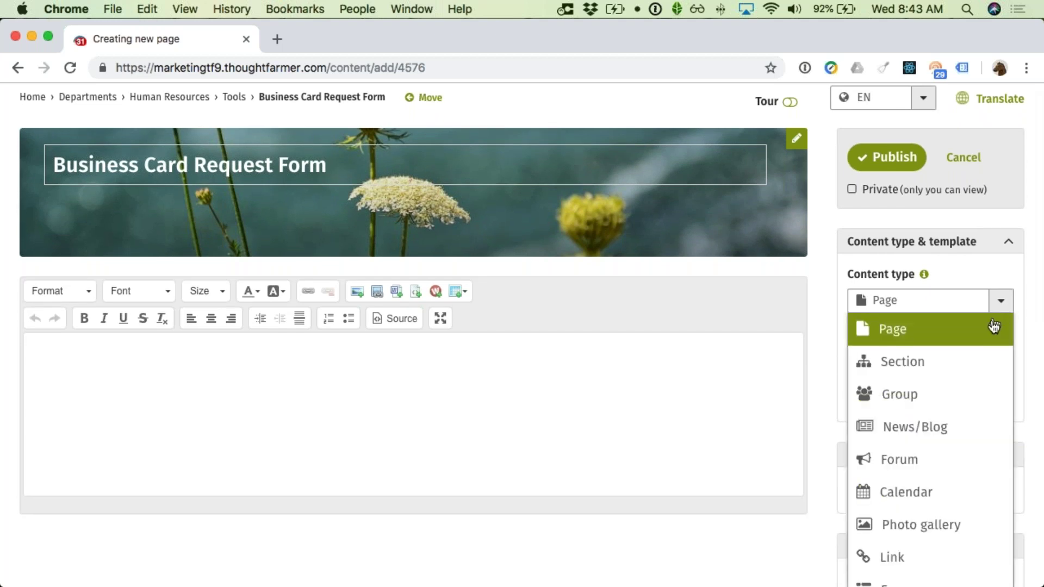
{"action": "scroll", "coordinate": [971, 385], "scroll_direction": "down", "scroll_amount": 2}
{"action": "scroll", "coordinate": [973, 387], "scroll_direction": "down", "scroll_amount": 3}
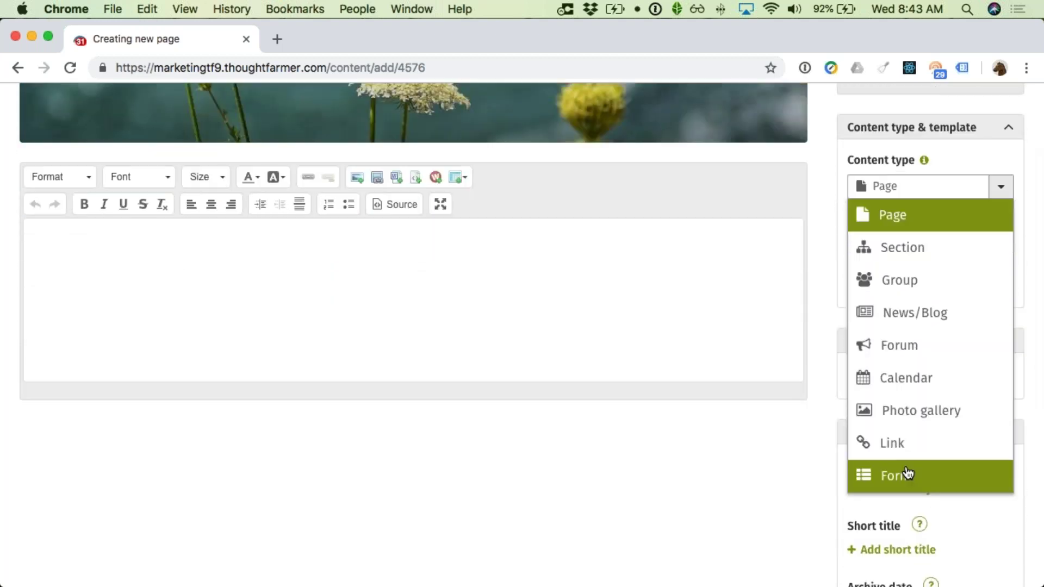
{"action": "left_click", "coordinate": [907, 474]}
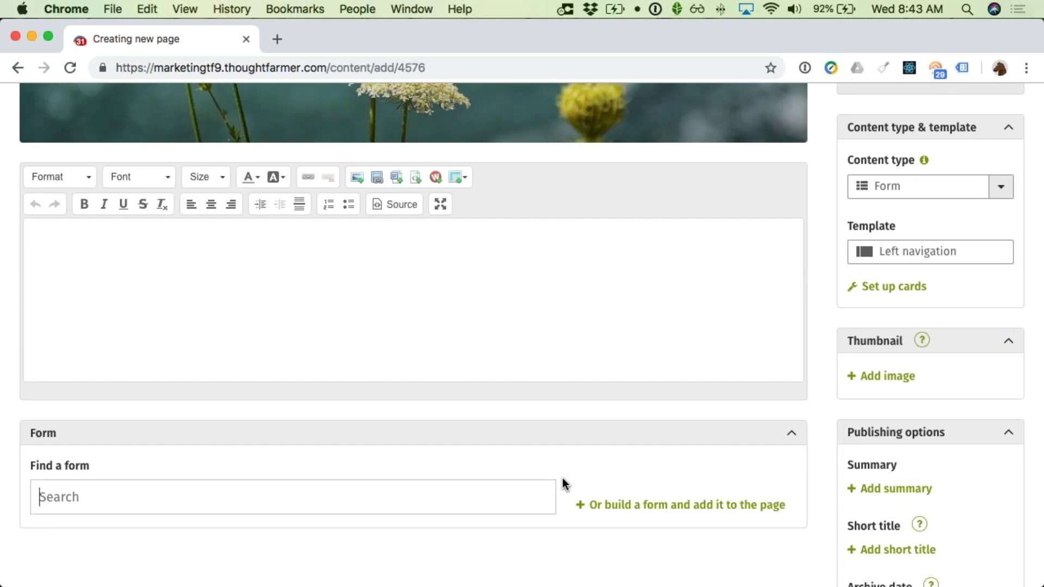
Step: Attach the Business Card Request form, hide its title and description, and publish the page
{"action": "type", "text": "business "}
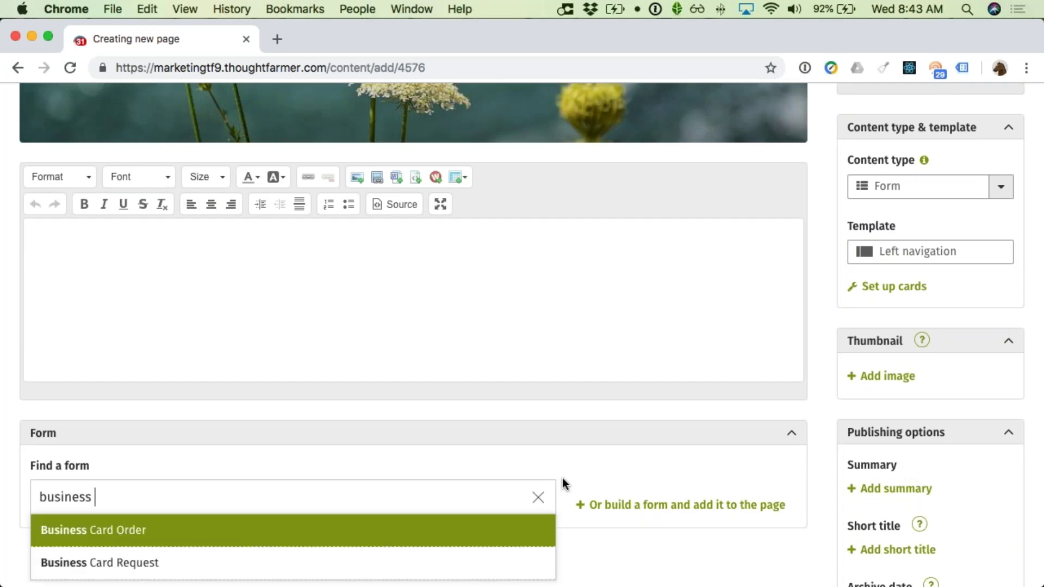
{"action": "type", "text": "card request"}
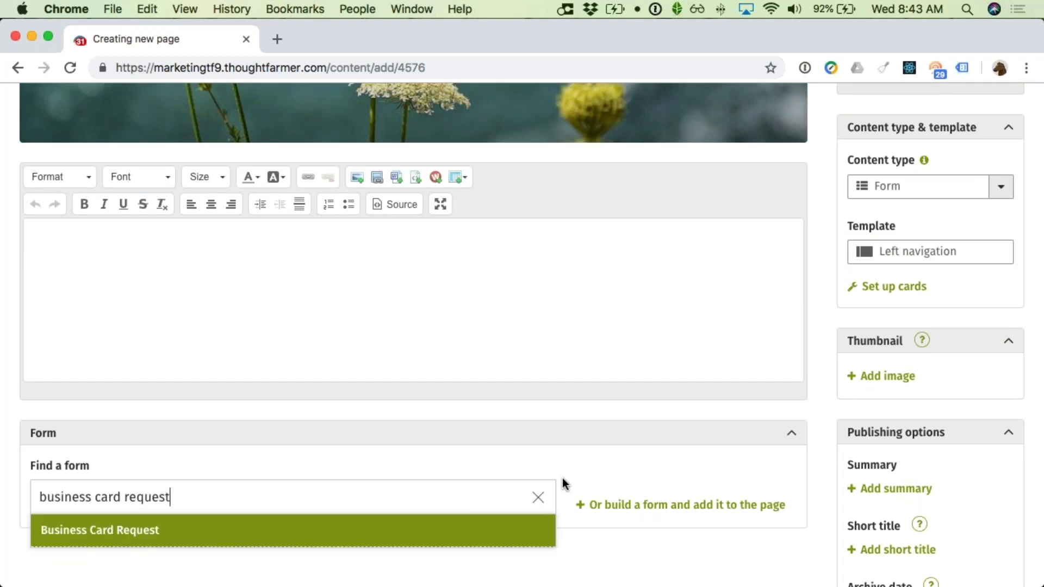
{"action": "left_click", "coordinate": [237, 533]}
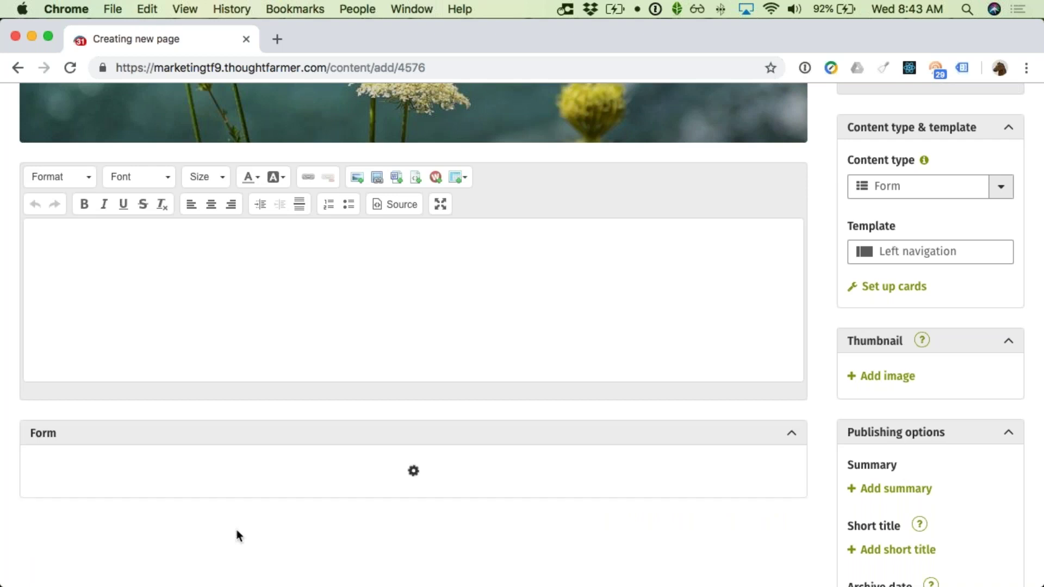
{"action": "scroll", "coordinate": [317, 489], "scroll_direction": "down", "scroll_amount": 5}
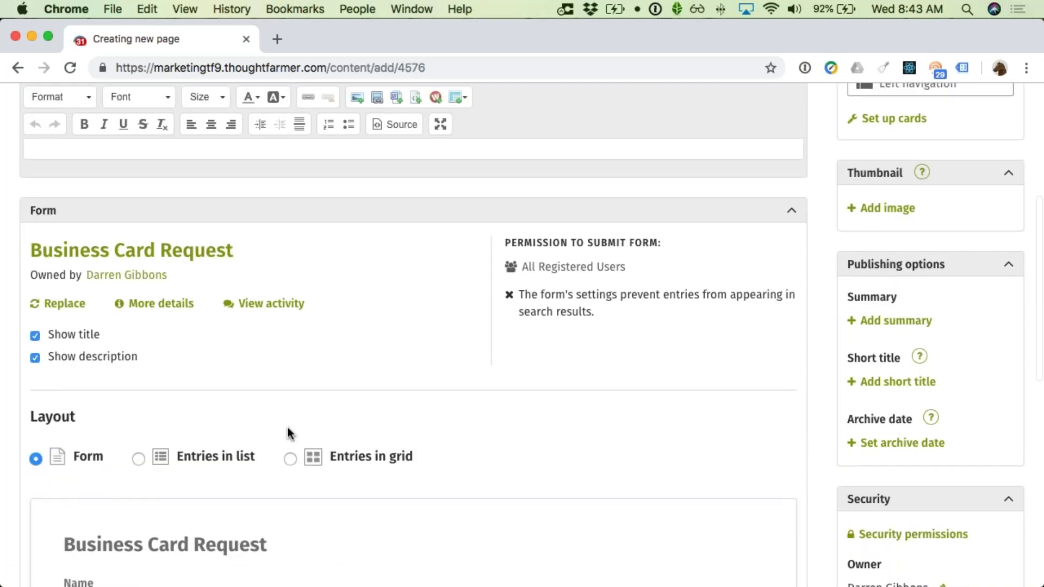
{"action": "left_click", "coordinate": [40, 334]}
{"action": "left_click", "coordinate": [44, 352]}
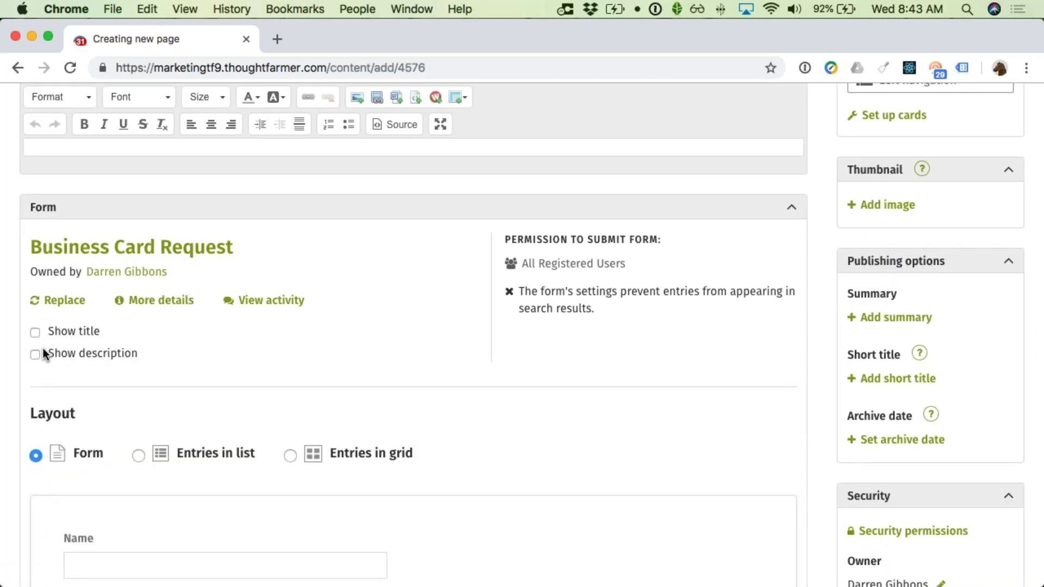
{"action": "scroll", "coordinate": [112, 352], "scroll_direction": "down", "scroll_amount": 5}
{"action": "scroll", "coordinate": [61, 330], "scroll_direction": "down", "scroll_amount": 5}
{"action": "scroll", "coordinate": [188, 455], "scroll_direction": "up", "scroll_amount": 6}
{"action": "scroll", "coordinate": [197, 454], "scroll_direction": "up", "scroll_amount": 7}
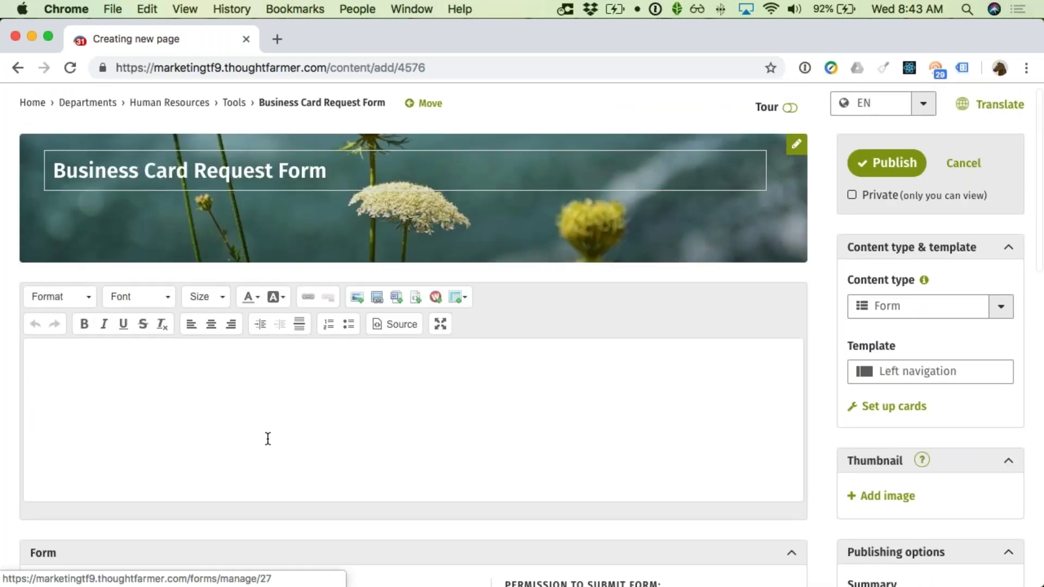
{"action": "left_click", "coordinate": [877, 187]}
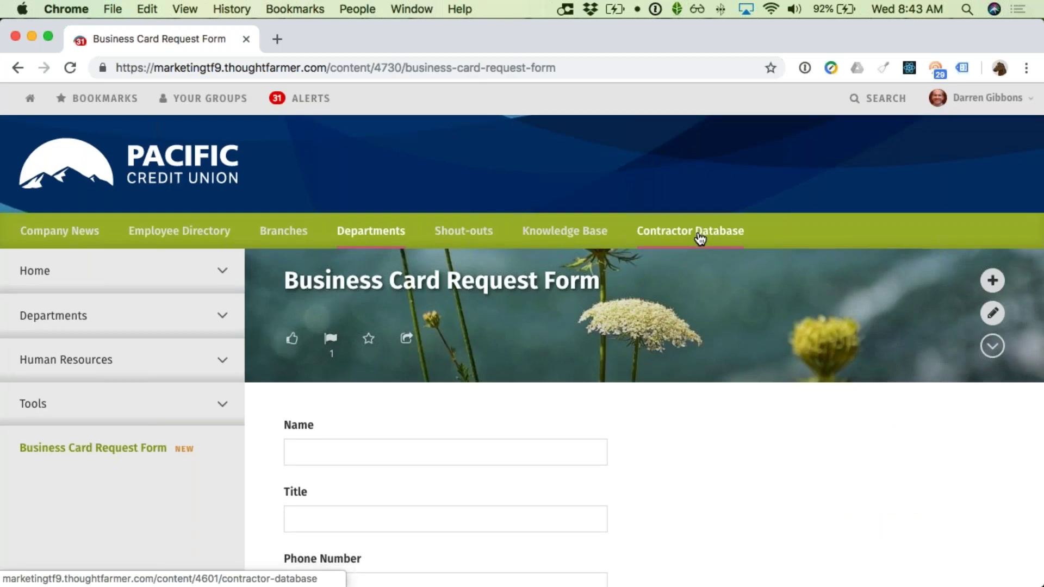
Step: Scroll through the published form's fields, then open Chrome's Window menu
{"action": "scroll", "coordinate": [713, 235], "scroll_direction": "down", "scroll_amount": 7}
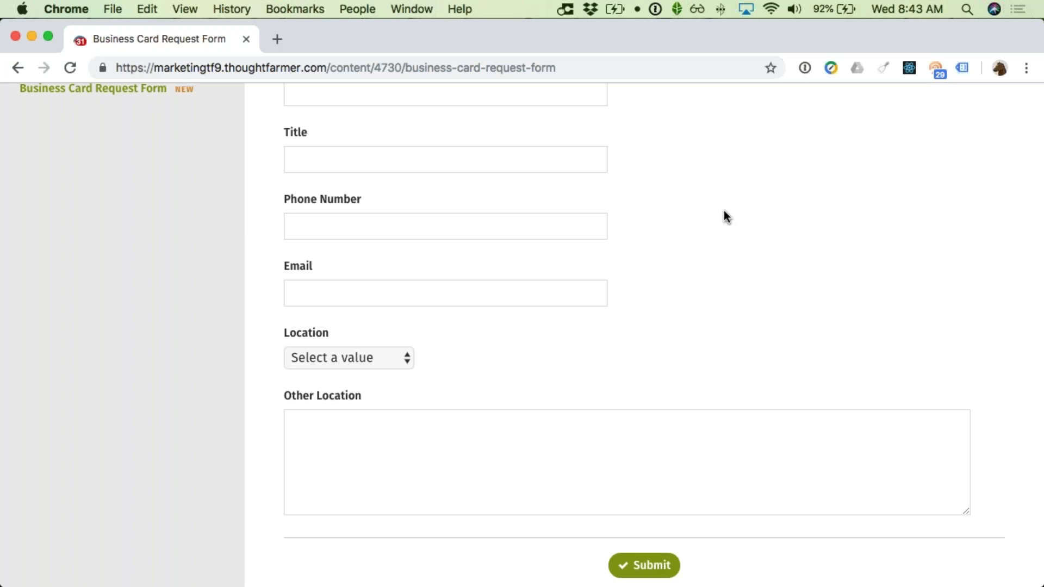
{"action": "scroll", "coordinate": [729, 220], "scroll_direction": "up", "scroll_amount": 5}
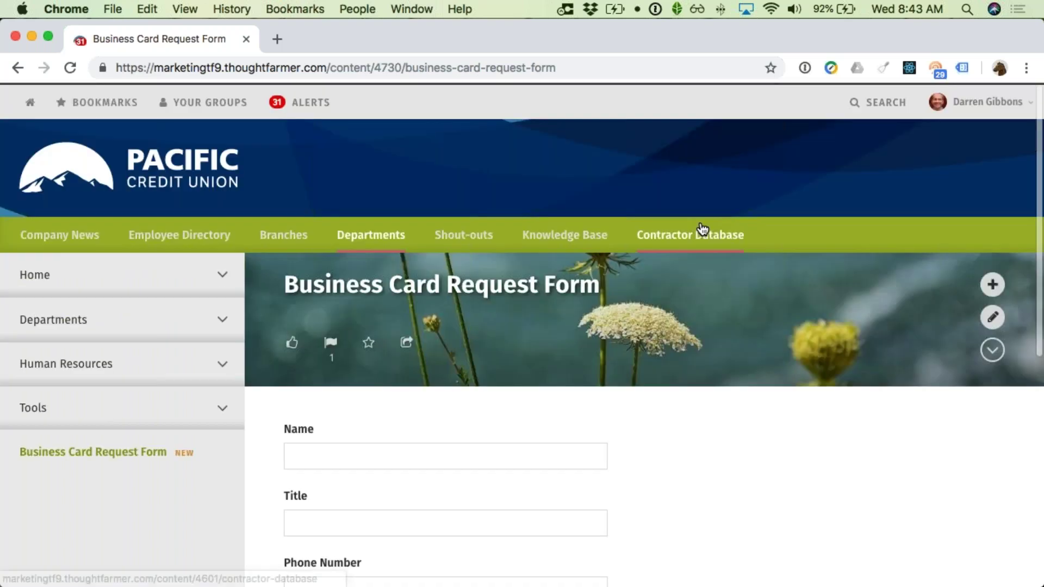
{"action": "scroll", "coordinate": [576, 222], "scroll_direction": "down", "scroll_amount": 2}
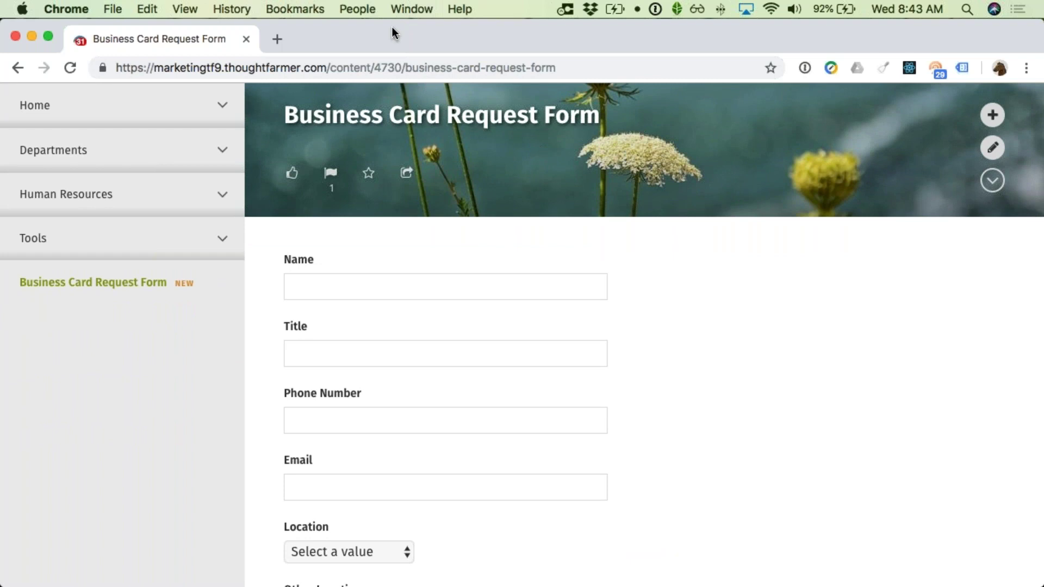
{"action": "left_click", "coordinate": [396, 9]}
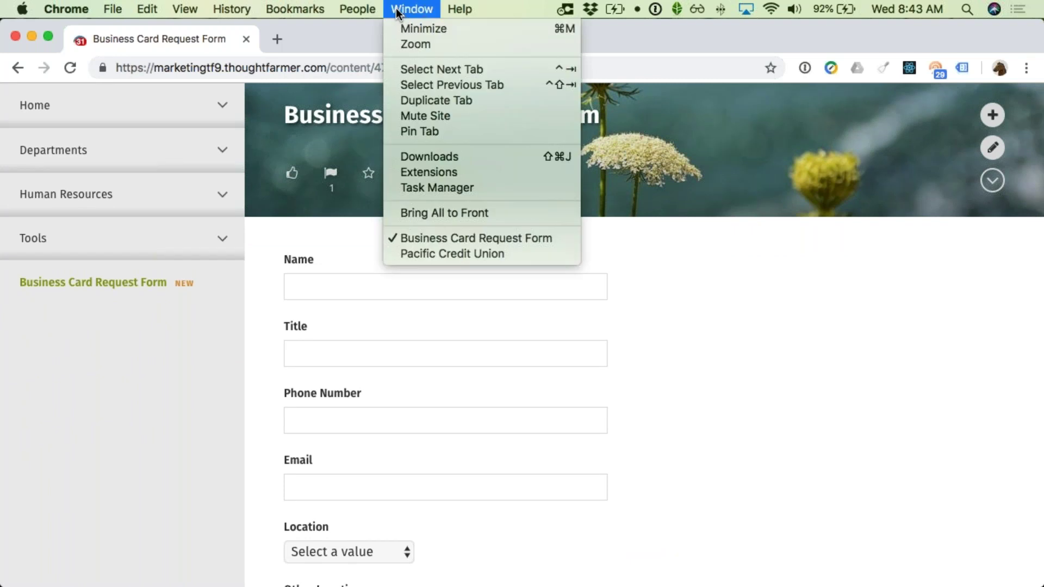
Step: Switch to the Pacific Credit Union window and check the signed-in user's account options
{"action": "left_click", "coordinate": [410, 254]}
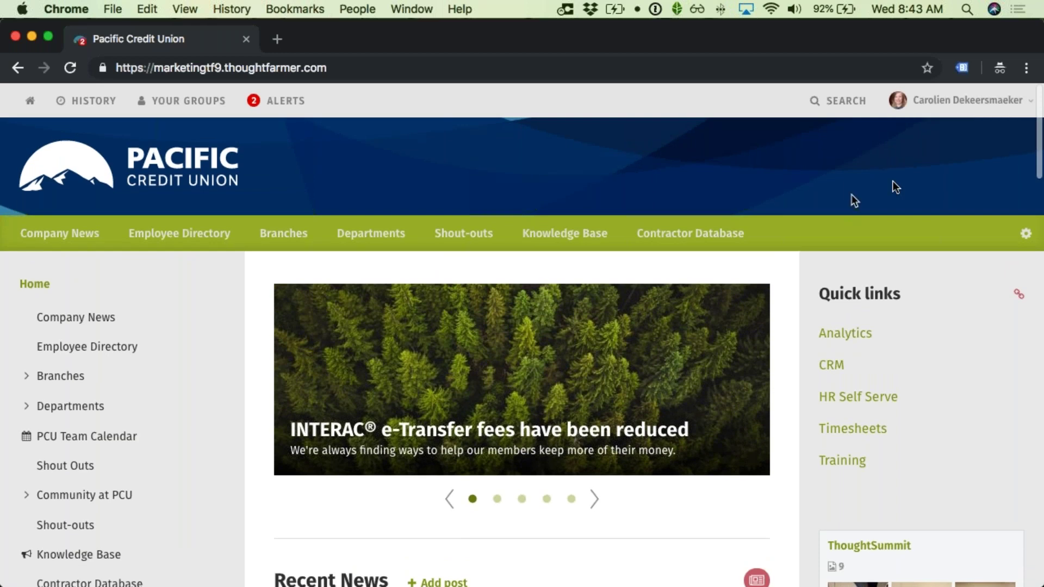
{"action": "left_click", "coordinate": [959, 114]}
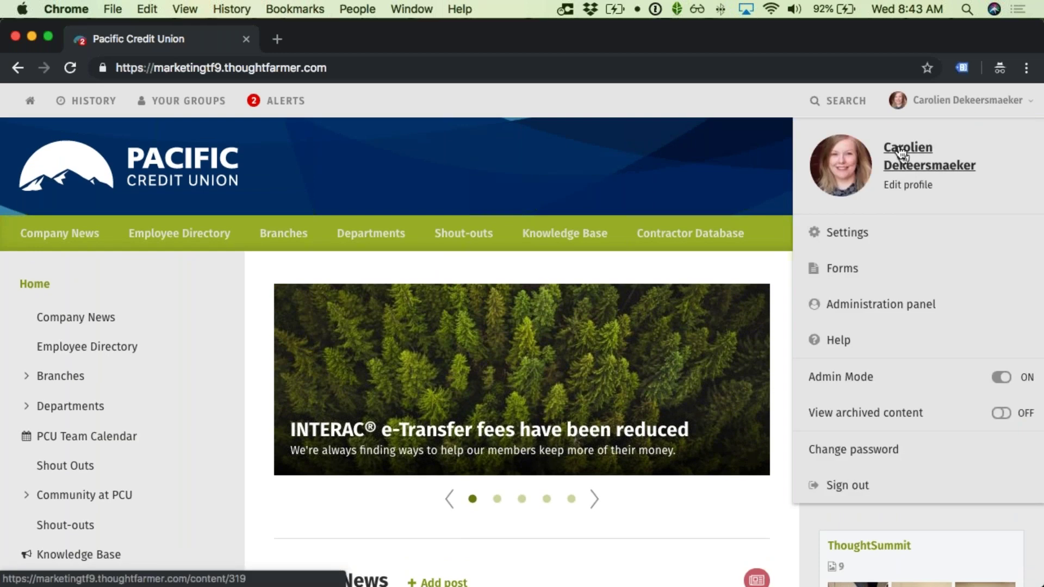
{"action": "left_click", "coordinate": [929, 116]}
Step: Open the Business Card Request Form page via Departments and Human Resources, and start filling in Name
{"action": "scroll", "coordinate": [763, 155], "scroll_direction": "down", "scroll_amount": 1}
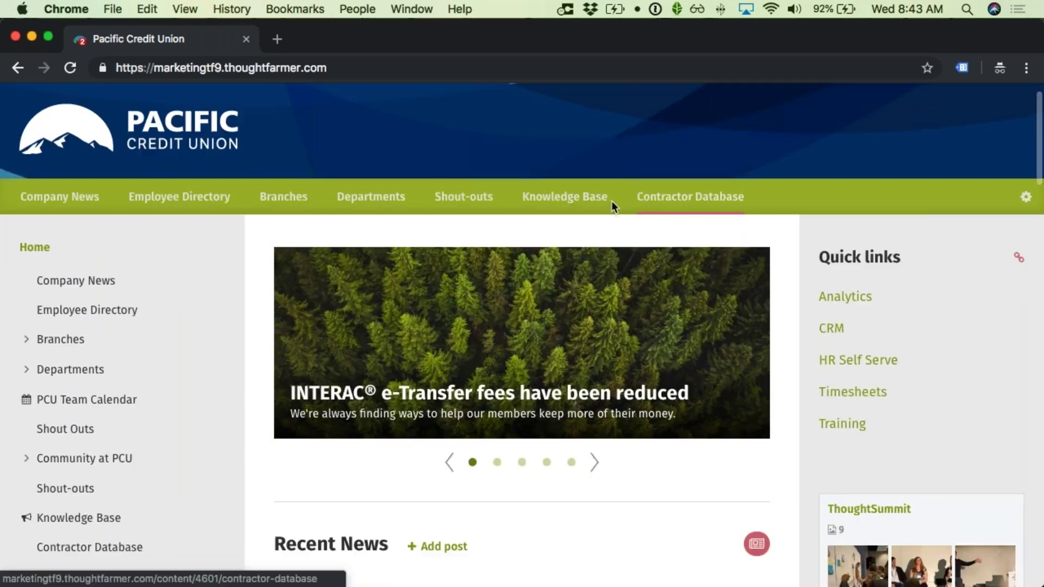
{"action": "scroll", "coordinate": [435, 261], "scroll_direction": "down", "scroll_amount": 2}
{"action": "scroll", "coordinate": [81, 369], "scroll_direction": "down", "scroll_amount": 1}
{"action": "left_click", "coordinate": [116, 296]}
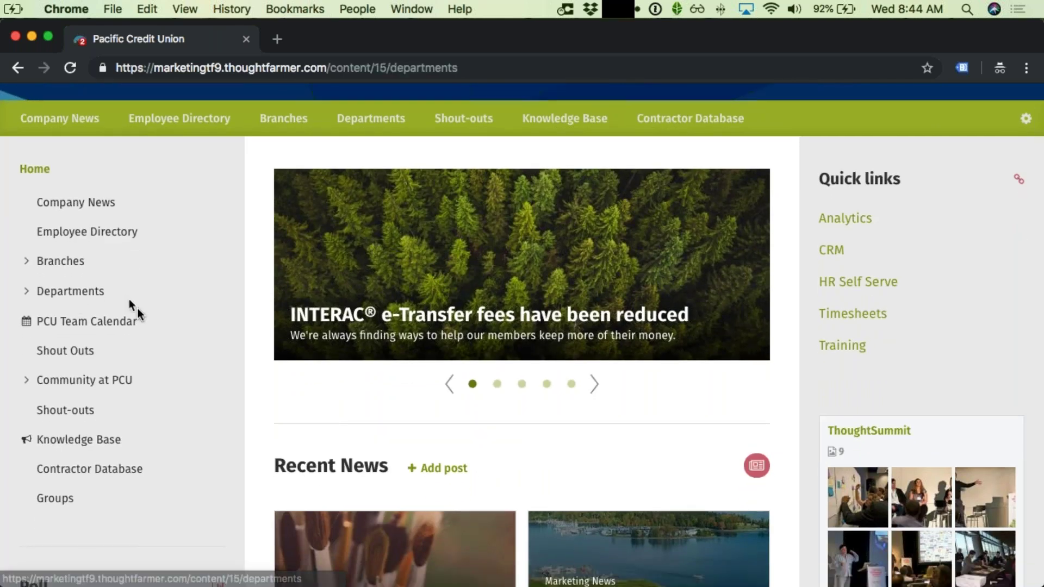
{"action": "scroll", "coordinate": [195, 324], "scroll_direction": "down", "scroll_amount": 1}
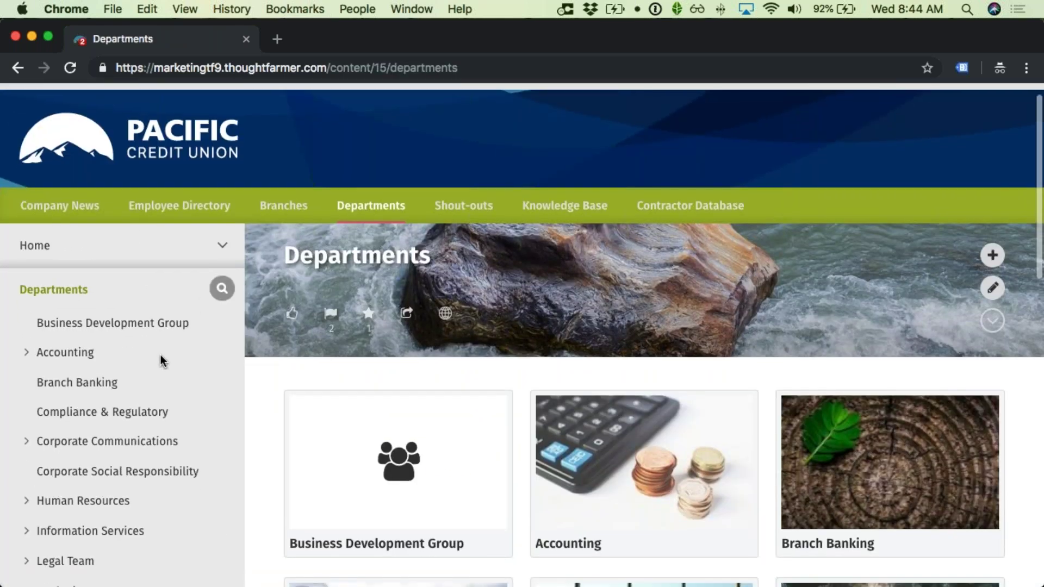
{"action": "scroll", "coordinate": [159, 359], "scroll_direction": "down", "scroll_amount": 5}
{"action": "left_click", "coordinate": [94, 362]}
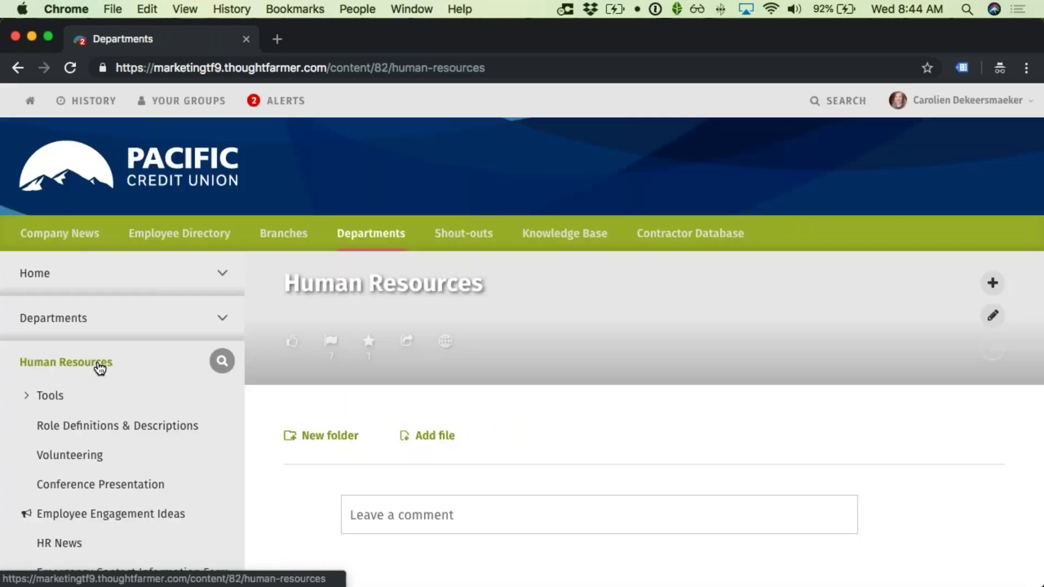
{"action": "scroll", "coordinate": [183, 373], "scroll_direction": "down", "scroll_amount": 15}
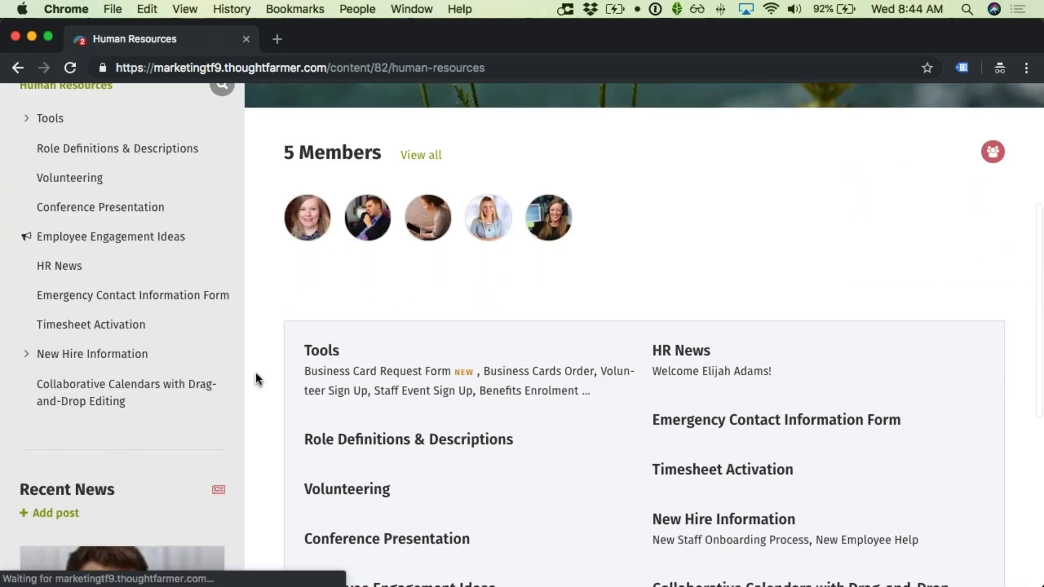
{"action": "left_click", "coordinate": [323, 374]}
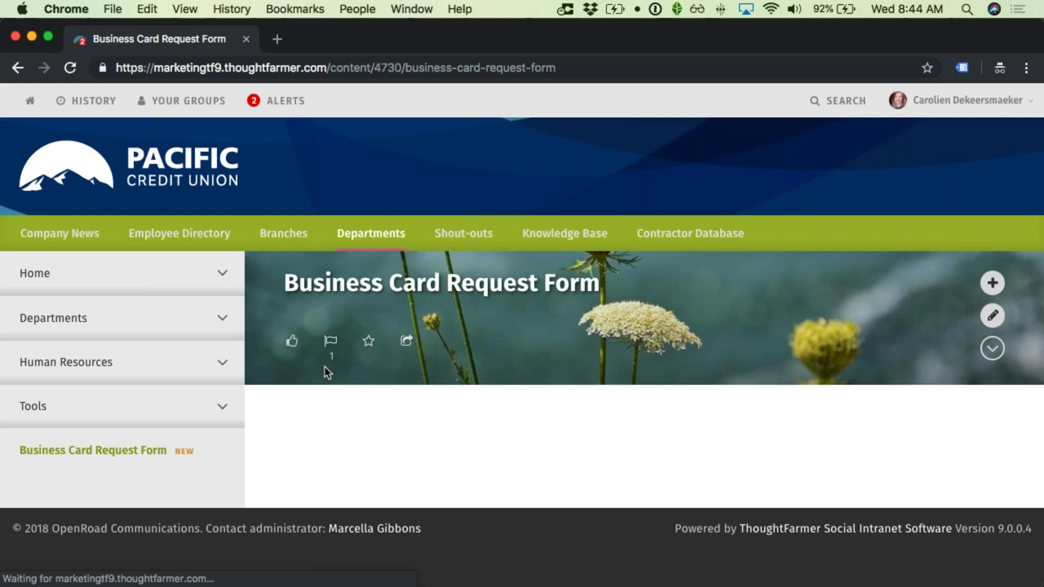
{"action": "scroll", "coordinate": [334, 369], "scroll_direction": "down", "scroll_amount": 3}
{"action": "left_click", "coordinate": [333, 354]}
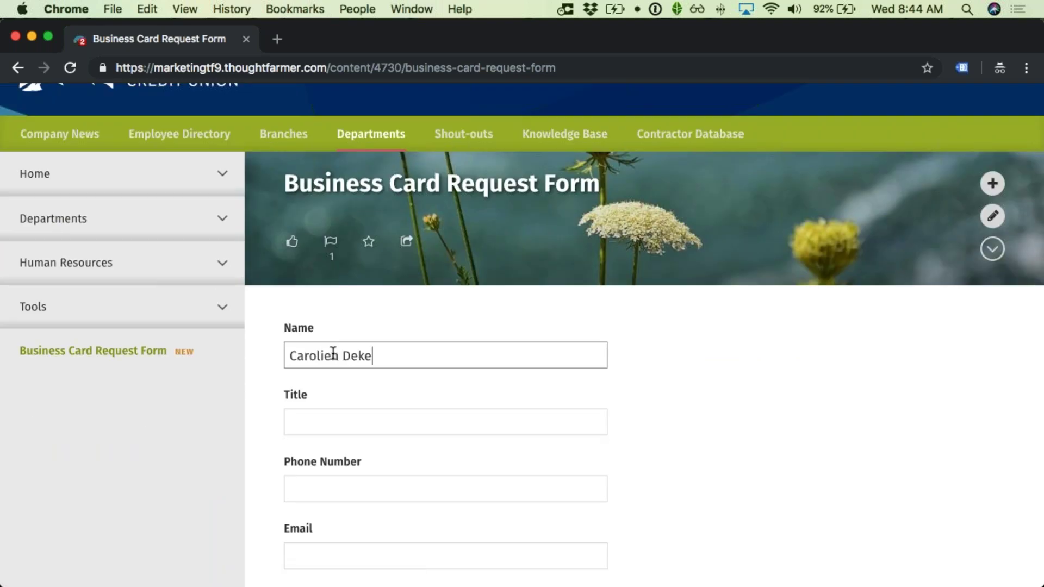
Step: Fill in the requester's full name, title 'Director of Customer Succ', phone number and e-mail address
{"action": "key", "text": "Tab"}
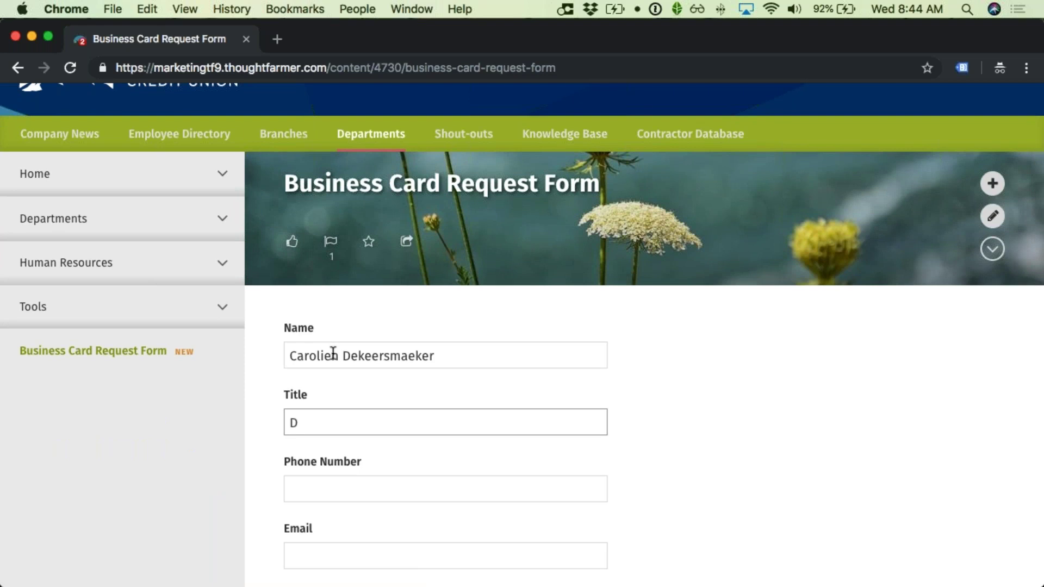
{"action": "type", "text": "Director of Customer Success"}
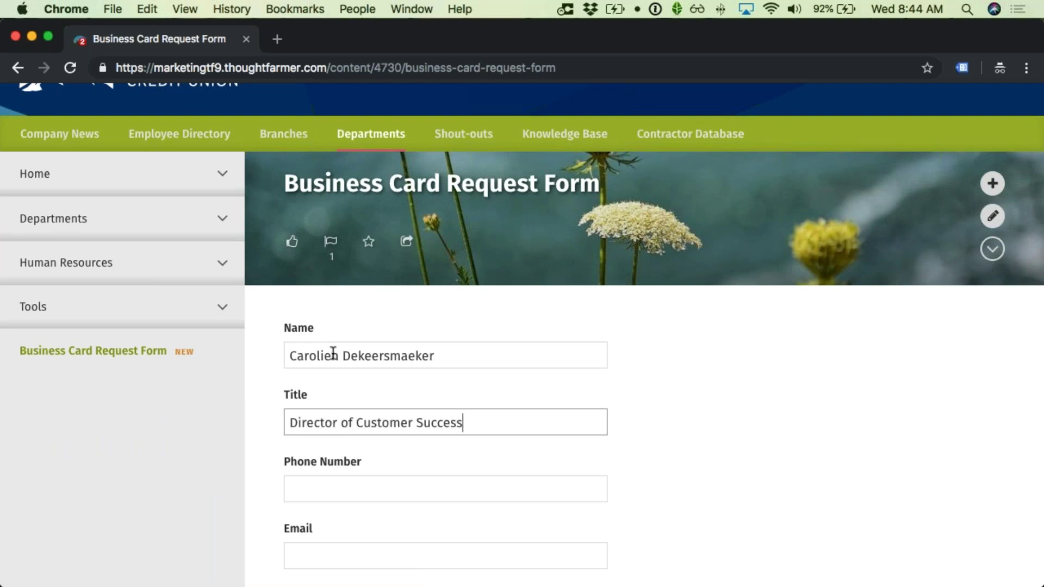
{"action": "key", "text": "Tab"}
{"action": "type", "text": "123-123-1232-"}
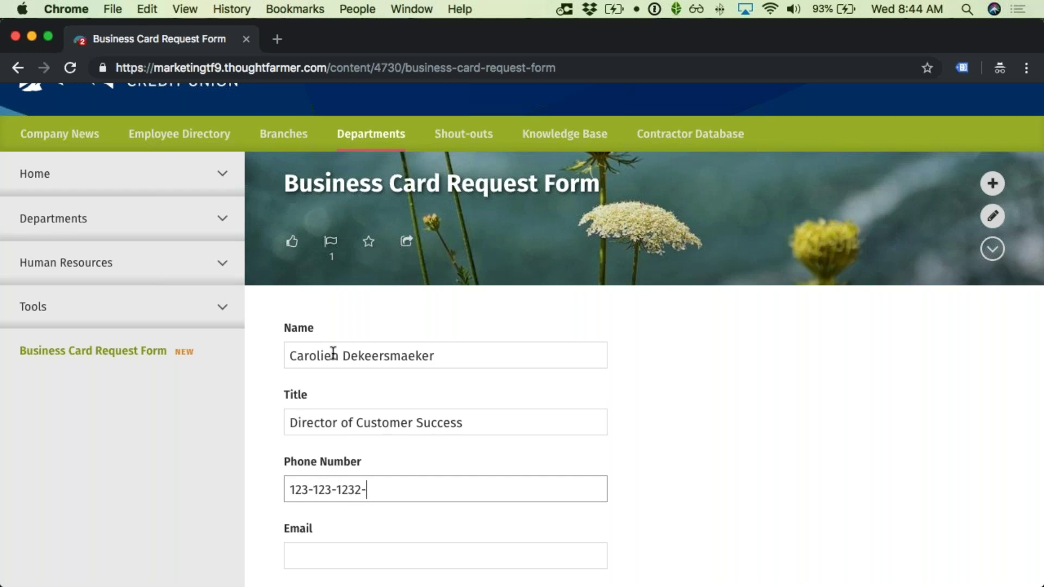
{"action": "key", "text": "Tab"}
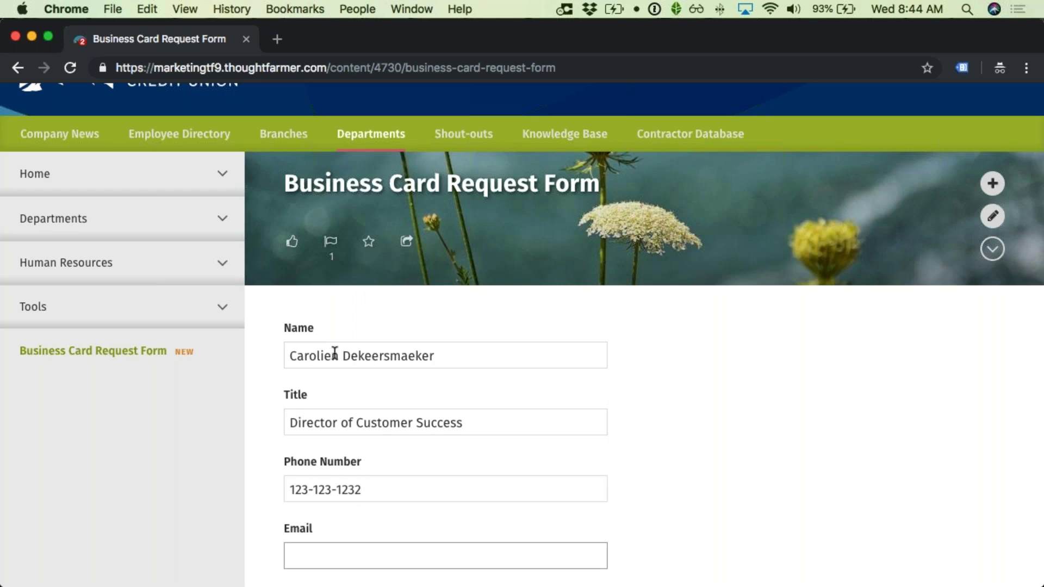
{"action": "scroll", "coordinate": [335, 354], "scroll_direction": "down", "scroll_amount": 3}
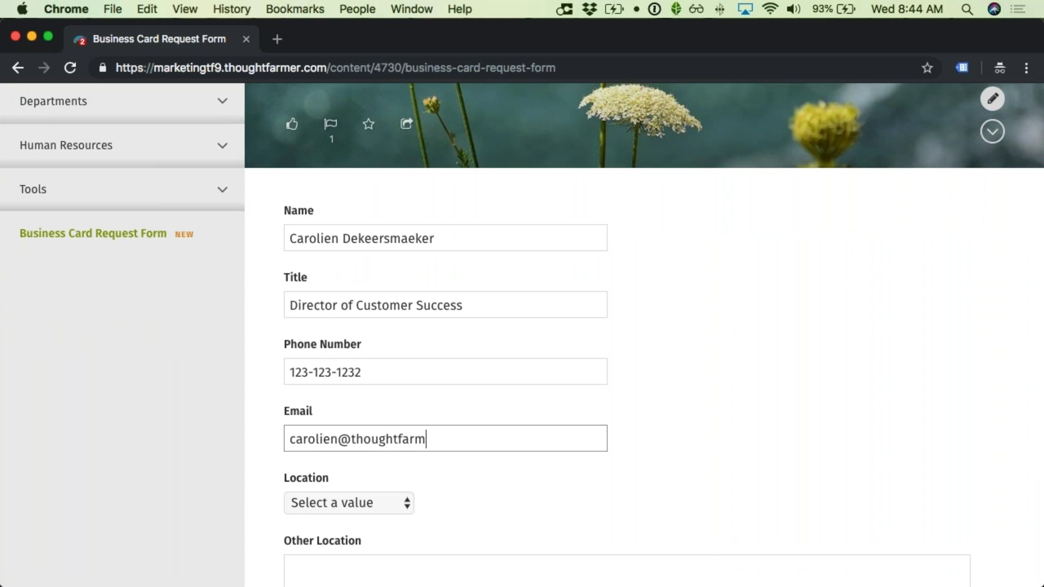
{"action": "scroll", "coordinate": [333, 413], "scroll_direction": "down", "scroll_amount": 1}
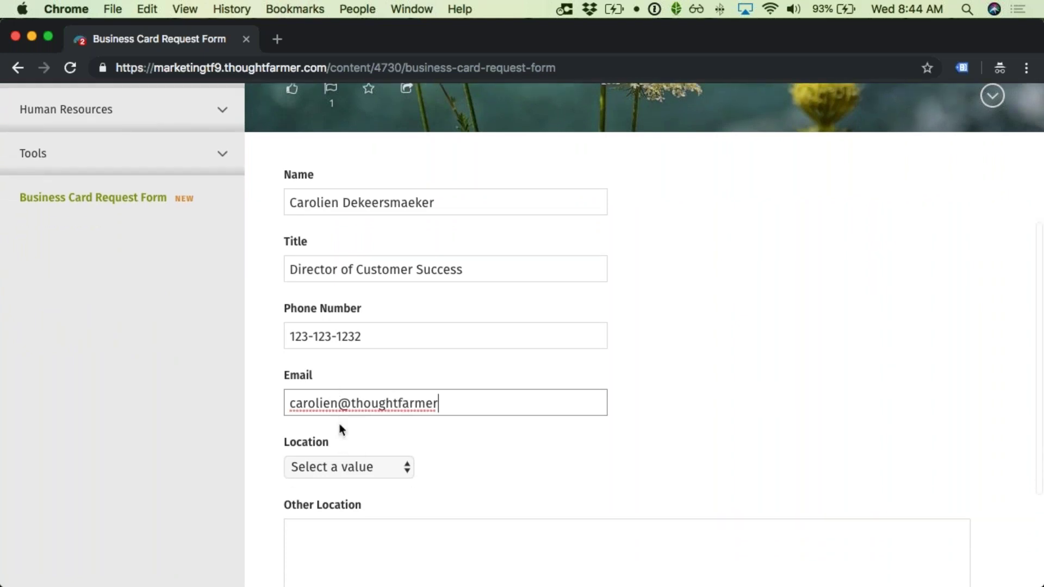
Step: Set the Location to Vancouver and submit the business card request
{"action": "left_click", "coordinate": [337, 467]}
{"action": "left_click", "coordinate": [338, 484]}
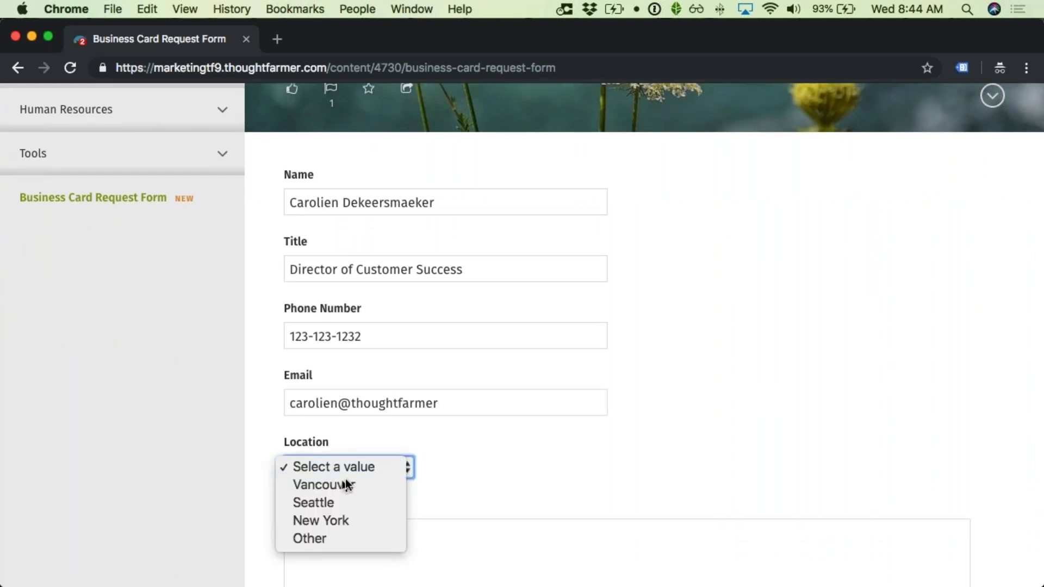
{"action": "scroll", "coordinate": [559, 469], "scroll_direction": "down", "scroll_amount": 5}
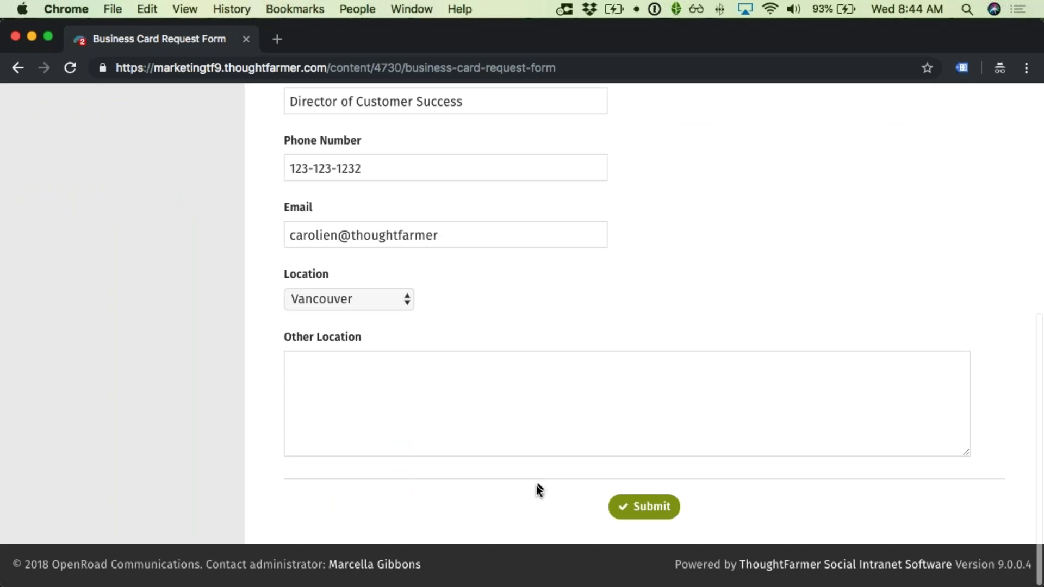
{"action": "left_click", "coordinate": [650, 511]}
Step: Fix the rejected e-mail address by appending '.co' to it
{"action": "scroll", "coordinate": [655, 366], "scroll_direction": "up", "scroll_amount": 4}
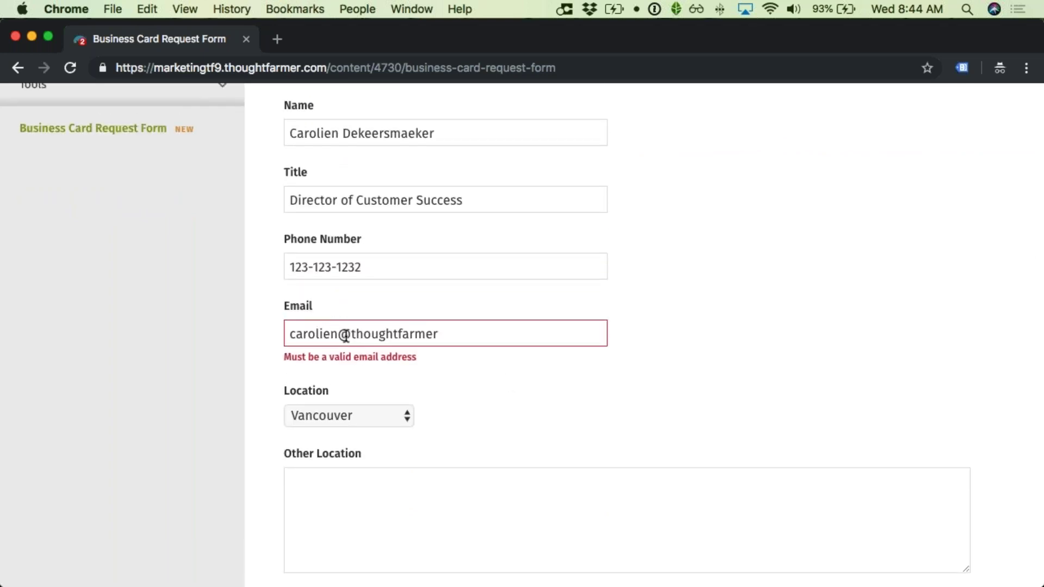
{"action": "scroll", "coordinate": [358, 338], "scroll_direction": "up", "scroll_amount": 1}
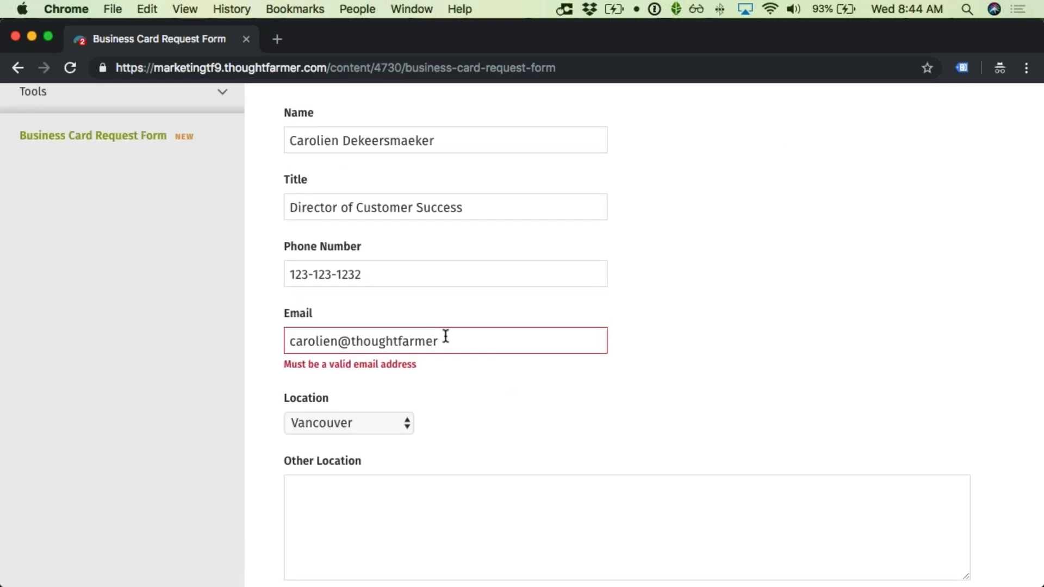
{"action": "left_click", "coordinate": [481, 346]}
{"action": "type", "text": ".com"}
{"action": "left_click", "coordinate": [551, 389]}
{"action": "scroll", "coordinate": [551, 391], "scroll_direction": "down", "scroll_amount": 4}
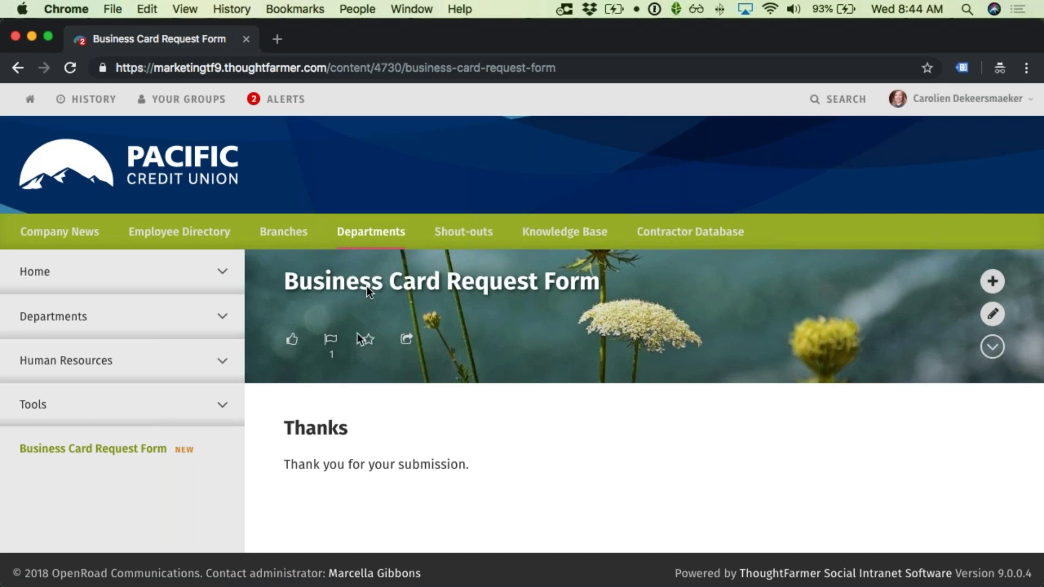
{"action": "left_click", "coordinate": [411, 10]}
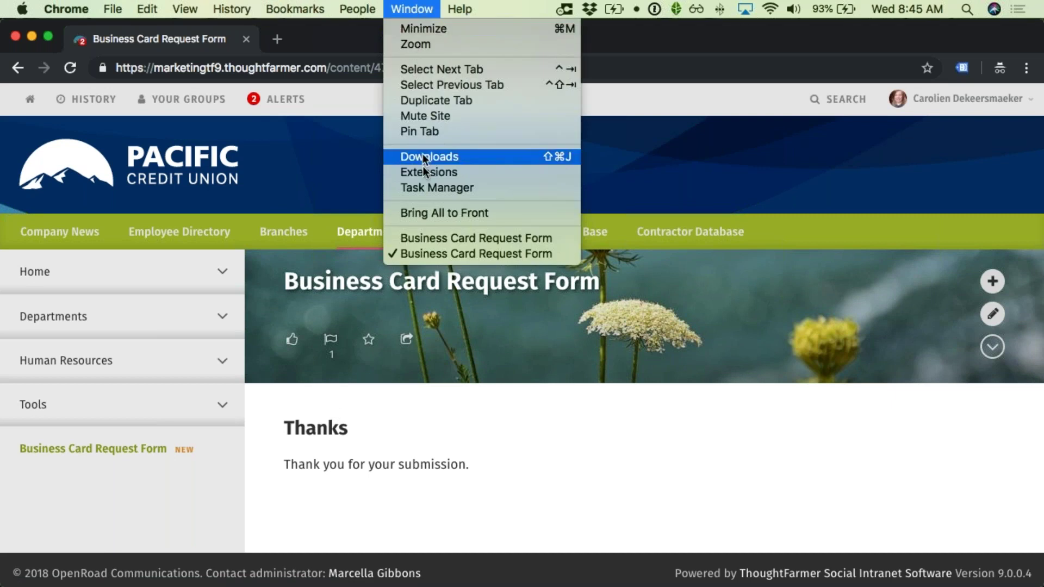
Step: In the other signed-in window, go to Forms from the user menu and list all Entries
{"action": "left_click", "coordinate": [426, 238]}
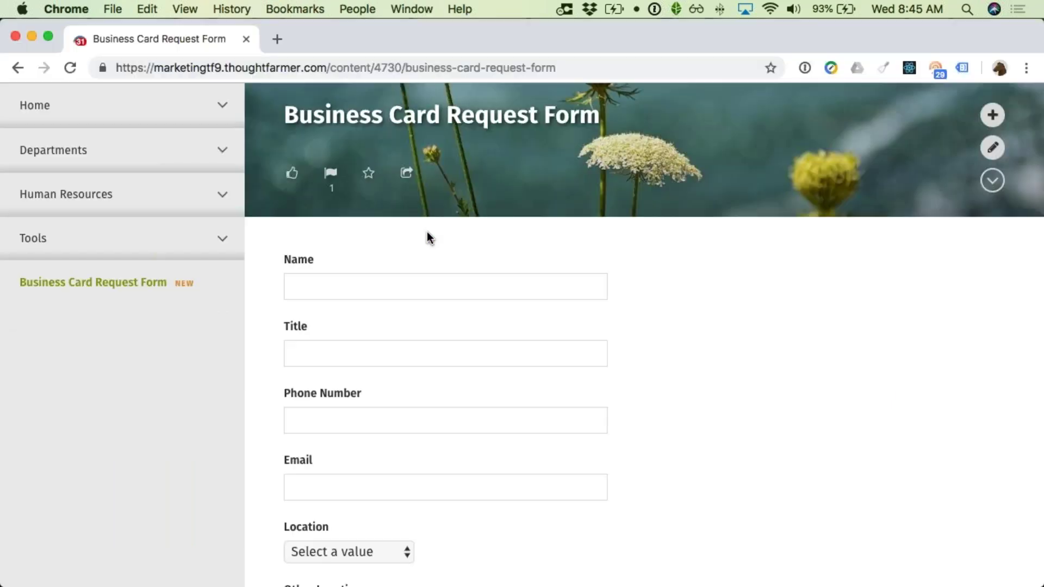
{"action": "scroll", "coordinate": [427, 237], "scroll_direction": "up", "scroll_amount": 5}
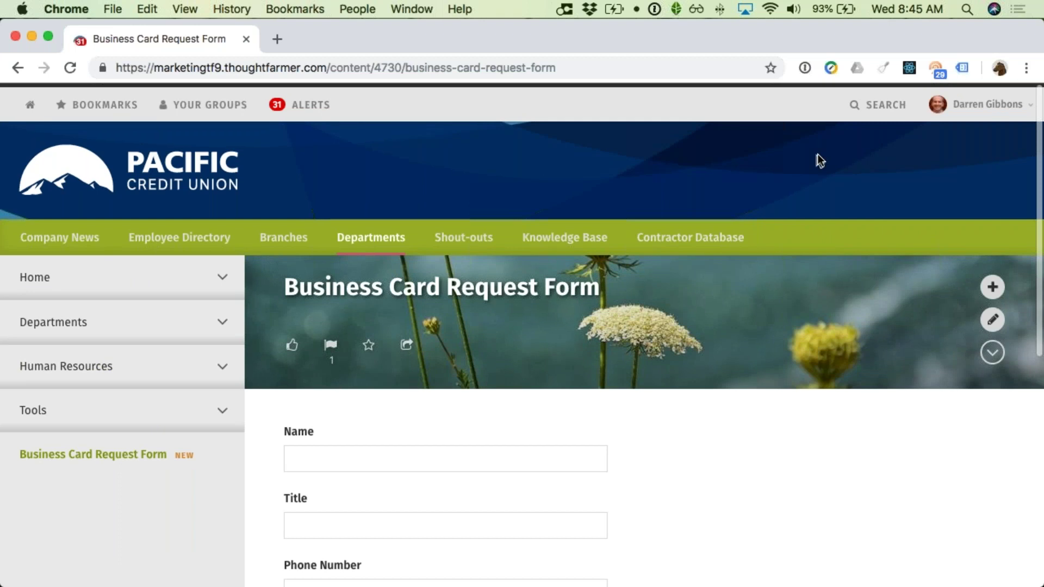
{"action": "left_click", "coordinate": [973, 104]}
{"action": "left_click", "coordinate": [972, 106]}
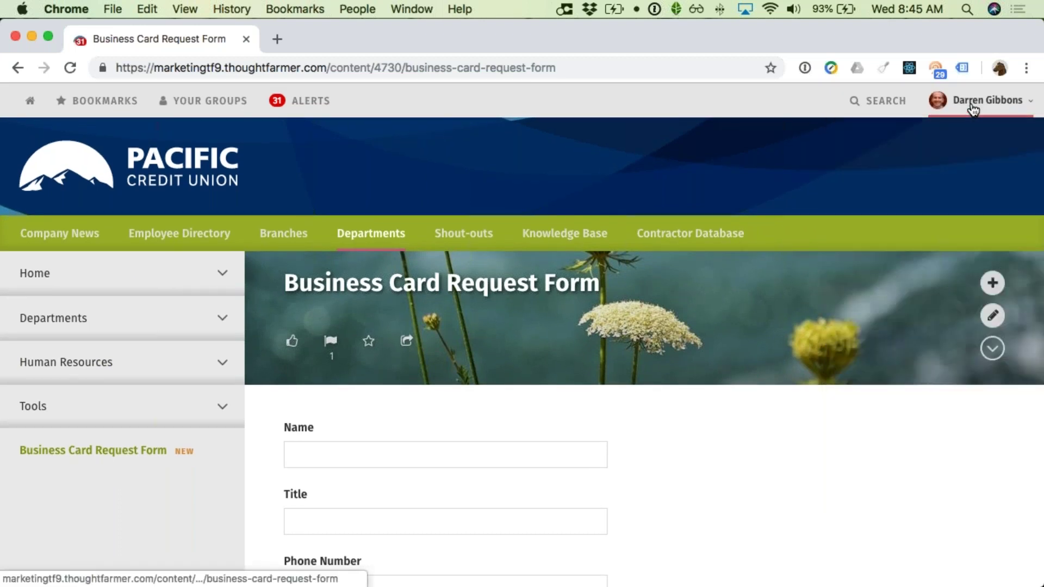
{"action": "left_click", "coordinate": [974, 106]}
{"action": "left_click", "coordinate": [892, 272]}
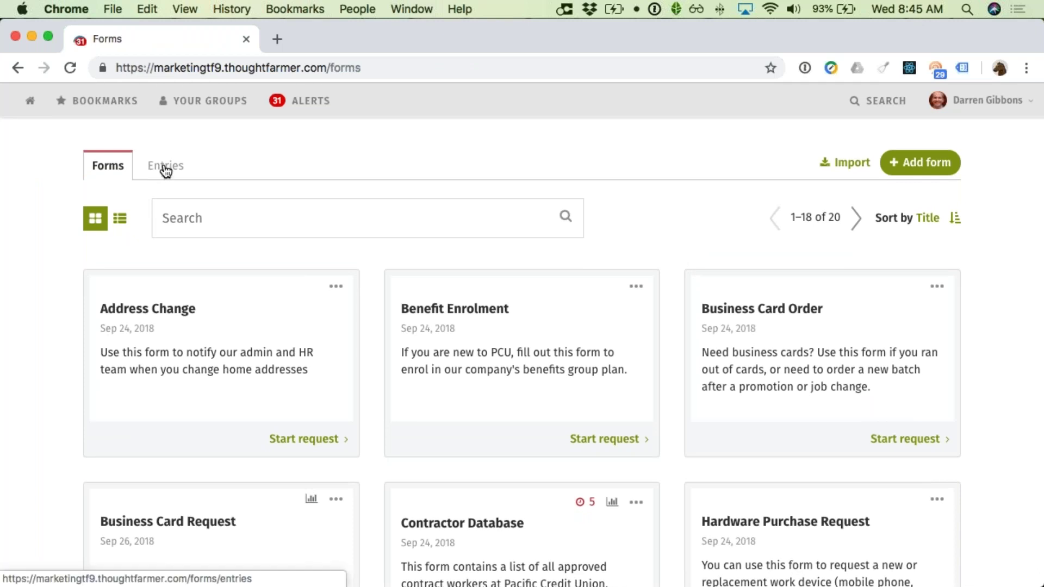
{"action": "left_click", "coordinate": [165, 170]}
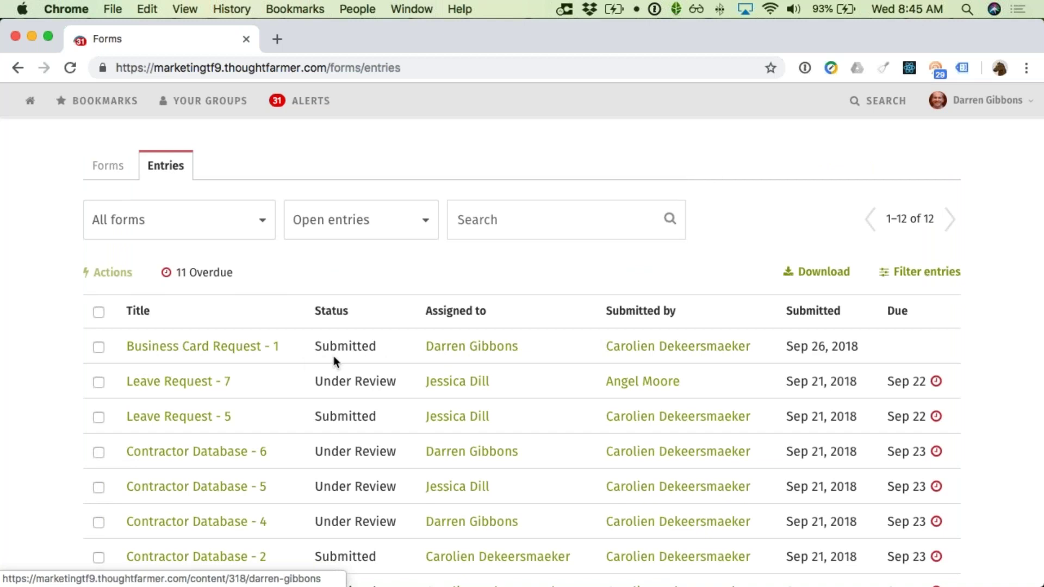
Step: Open the Business Card Request - 1 entry and look over its submitted answers
{"action": "left_click", "coordinate": [272, 359]}
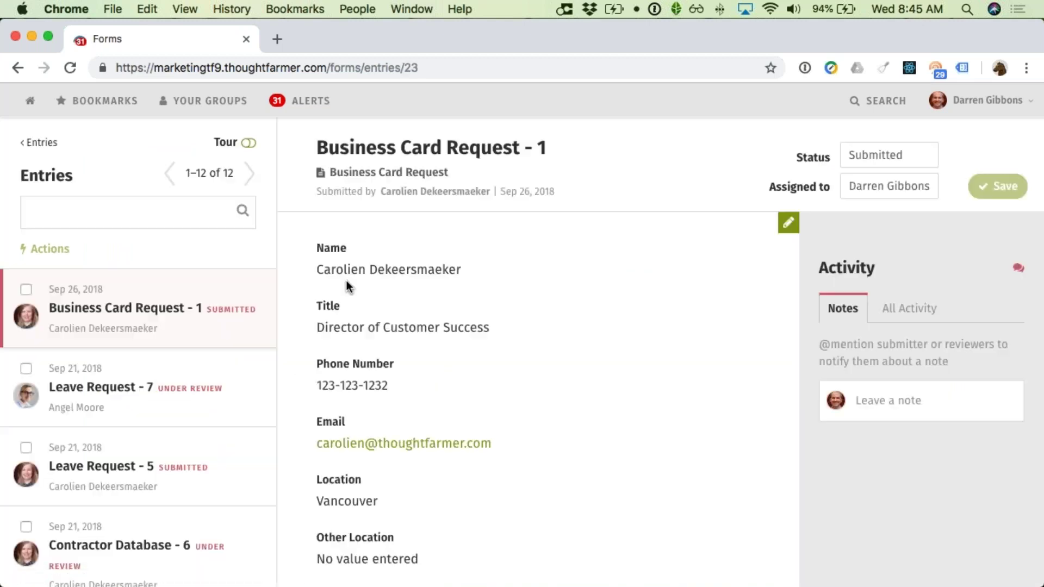
{"action": "scroll", "coordinate": [400, 270], "scroll_direction": "down", "scroll_amount": 3}
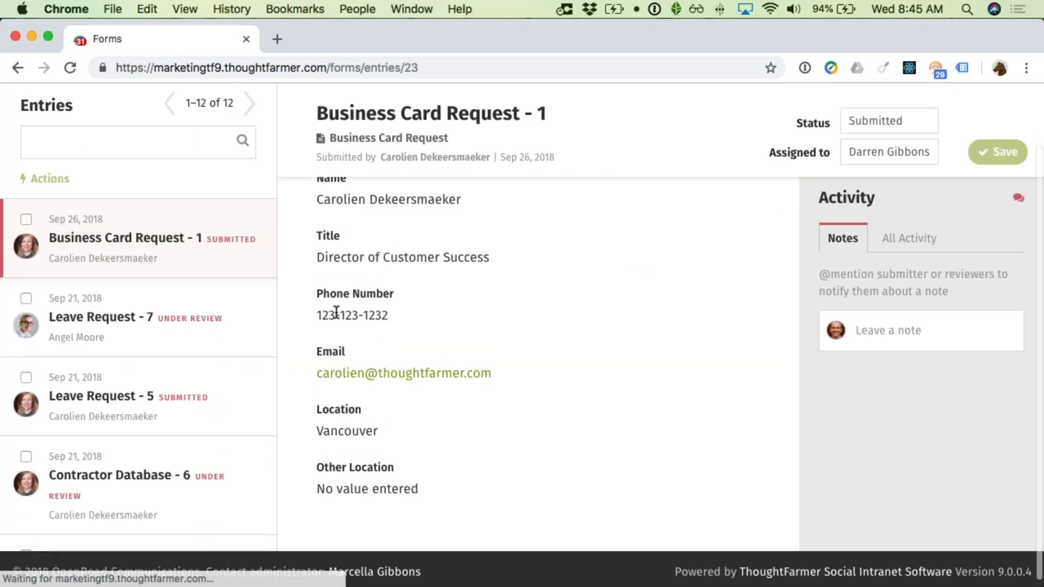
{"action": "scroll", "coordinate": [336, 313], "scroll_direction": "up", "scroll_amount": 3}
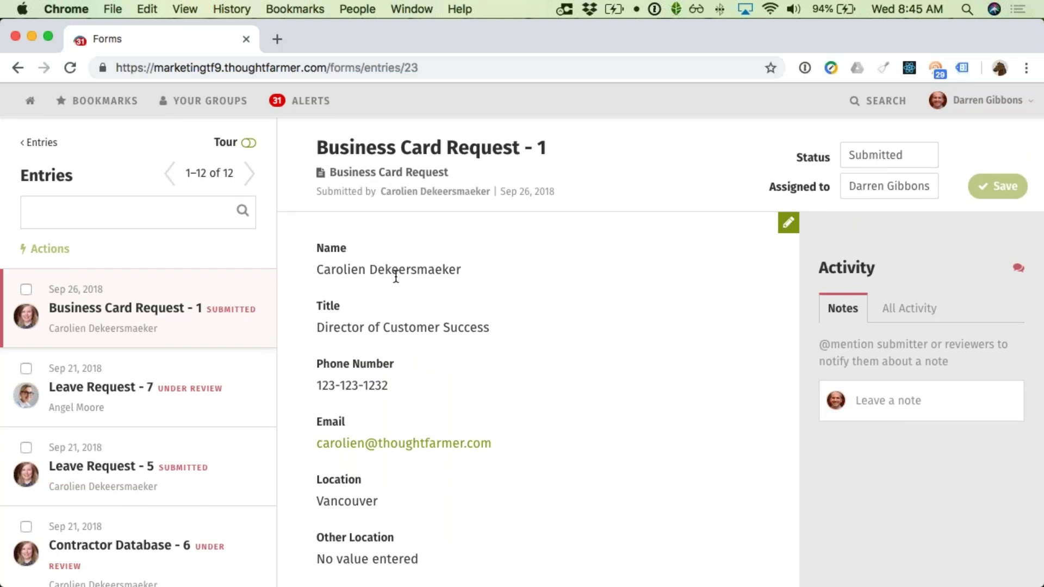
{"action": "scroll", "coordinate": [383, 284], "scroll_direction": "down", "scroll_amount": 1}
{"action": "scroll", "coordinate": [383, 284], "scroll_direction": "up", "scroll_amount": 1}
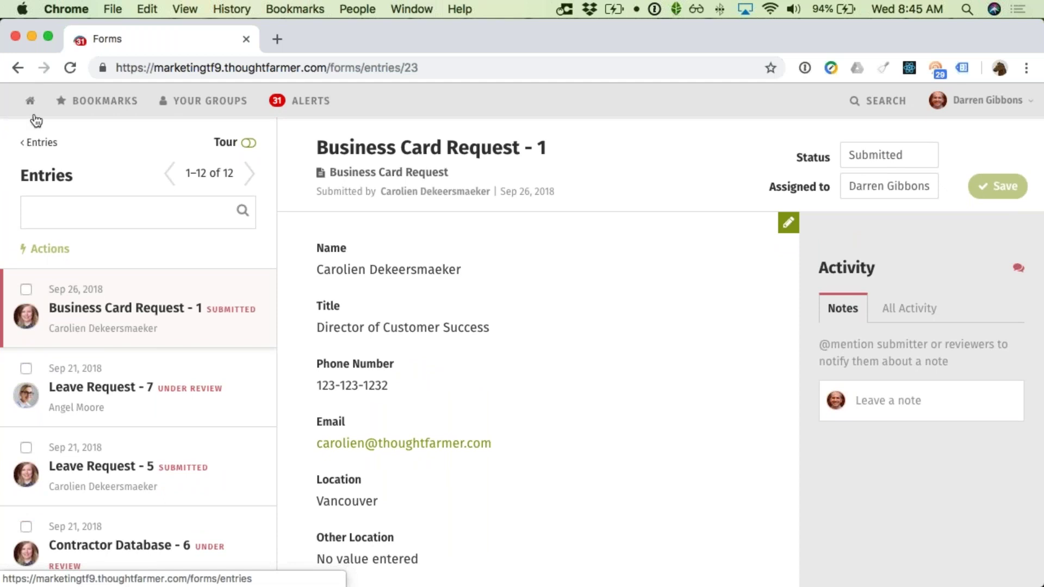
Step: Return to the Forms overview and choose Edit on the Business Card Request form
{"action": "left_click", "coordinate": [29, 144]}
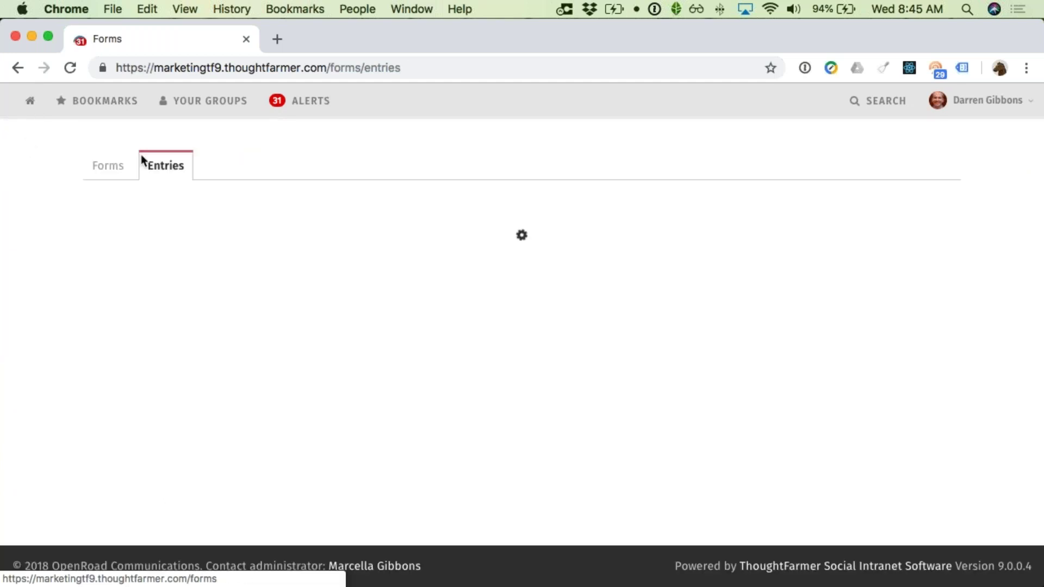
{"action": "left_click", "coordinate": [112, 172]}
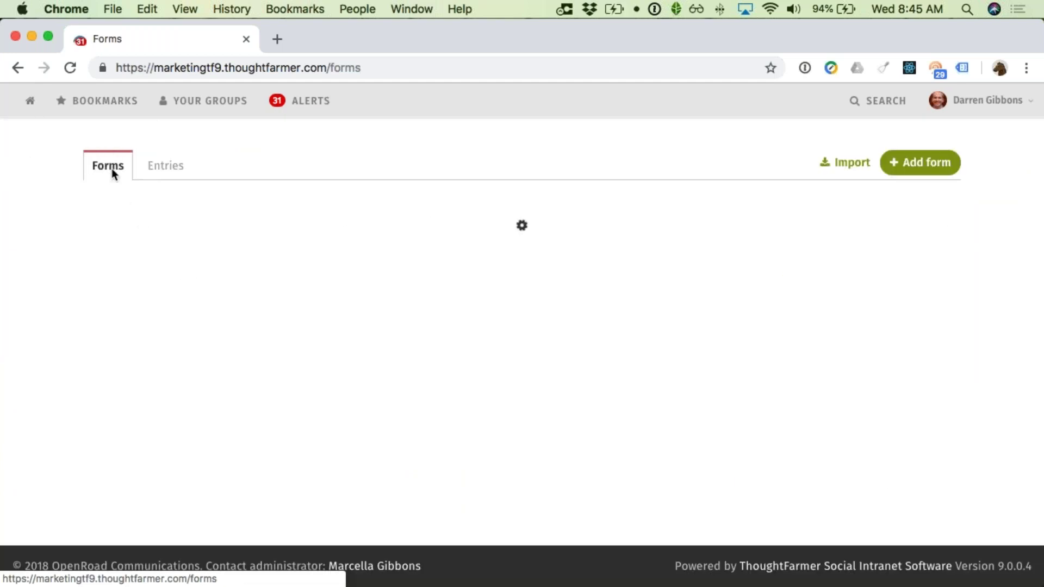
{"action": "scroll", "coordinate": [163, 270], "scroll_direction": "down", "scroll_amount": 3}
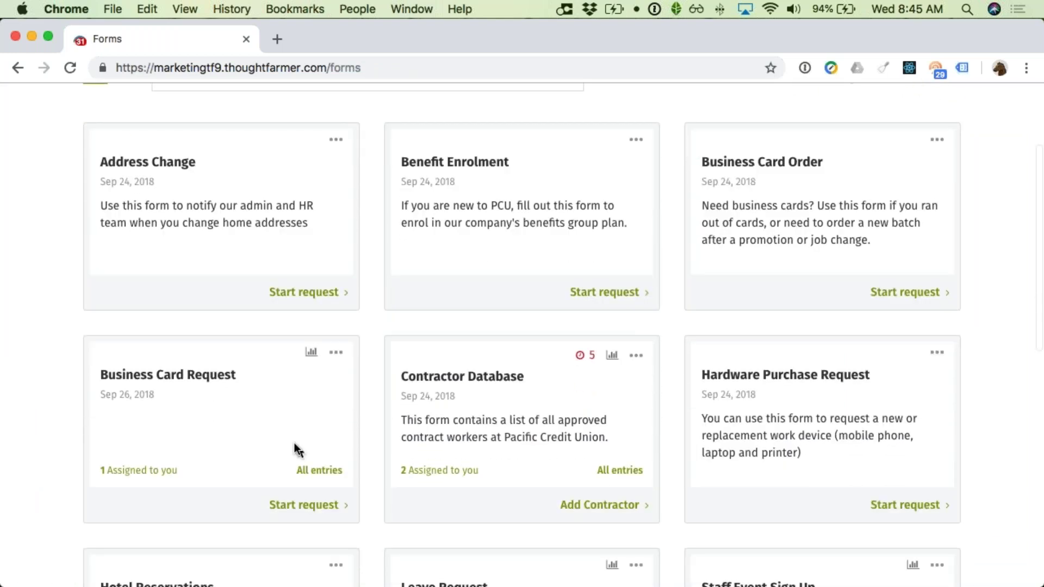
{"action": "left_click", "coordinate": [343, 354]}
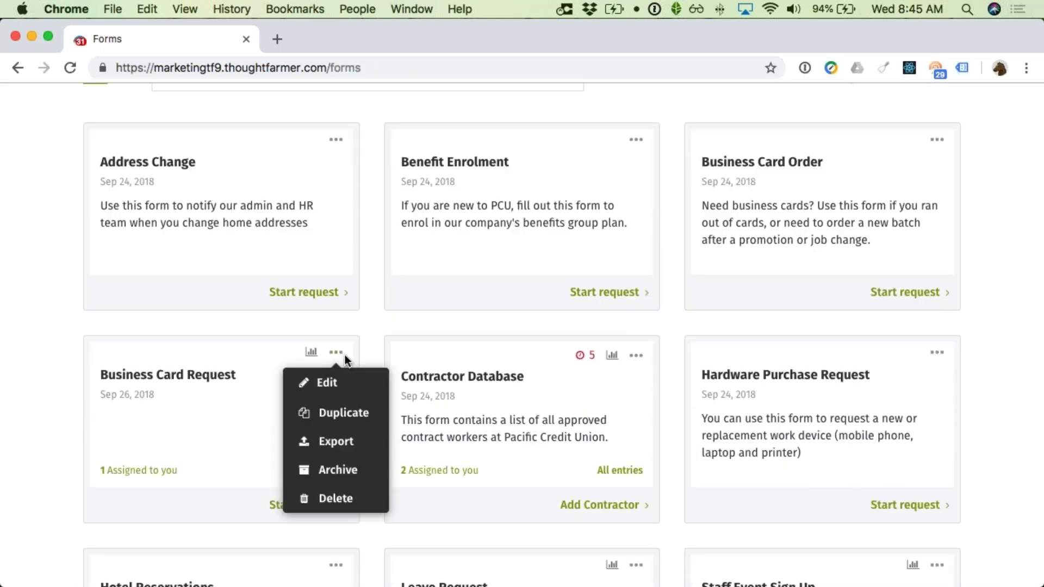
{"action": "left_click", "coordinate": [335, 382]}
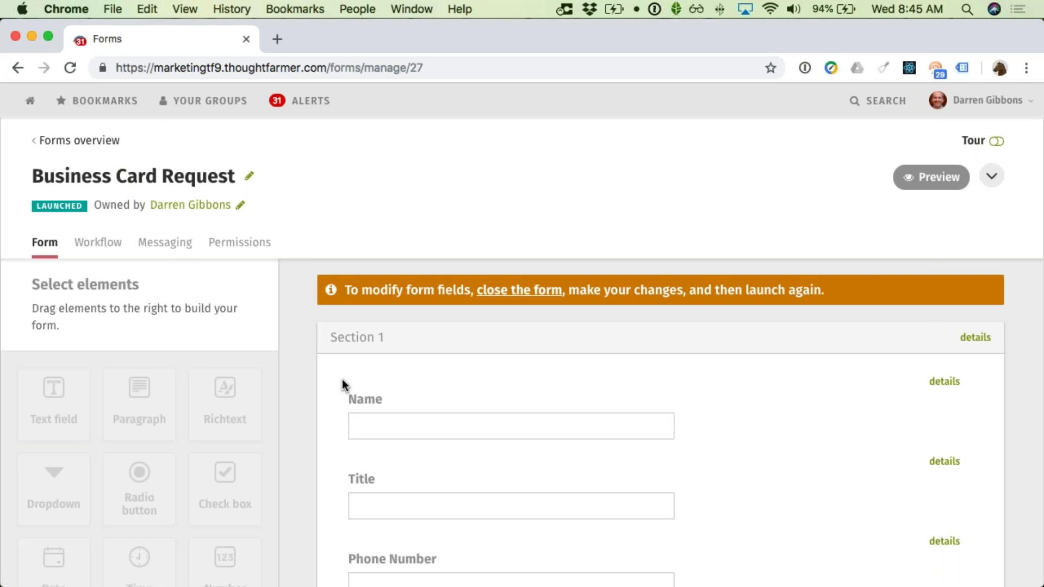
Step: Bring up the form's workflow status settings
{"action": "scroll", "coordinate": [414, 292], "scroll_direction": "down", "scroll_amount": 1}
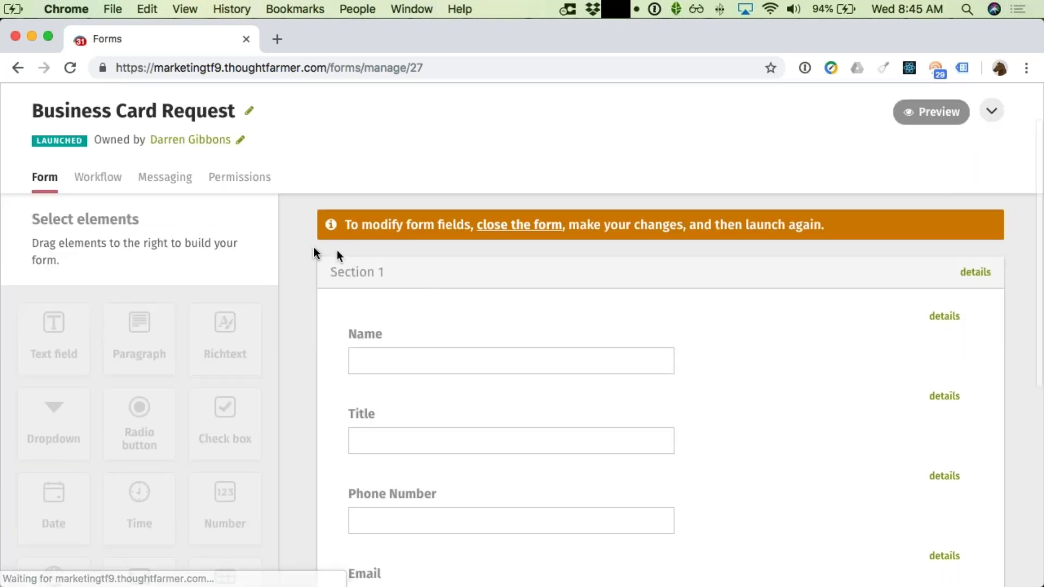
{"action": "scroll", "coordinate": [405, 309], "scroll_direction": "down", "scroll_amount": 1}
{"action": "scroll", "coordinate": [407, 309], "scroll_direction": "down", "scroll_amount": 3}
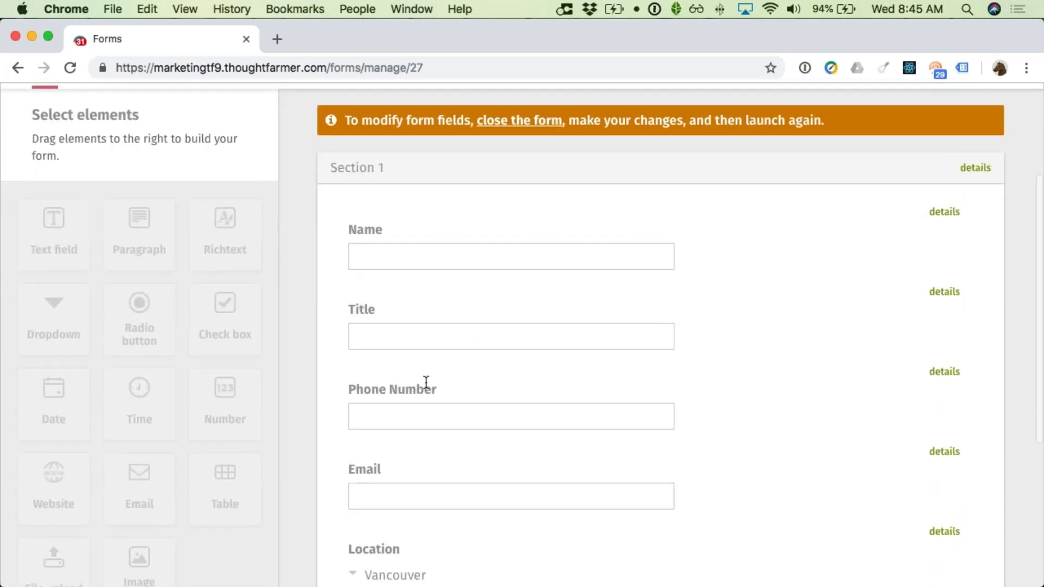
{"action": "scroll", "coordinate": [506, 563], "scroll_direction": "down", "scroll_amount": 2}
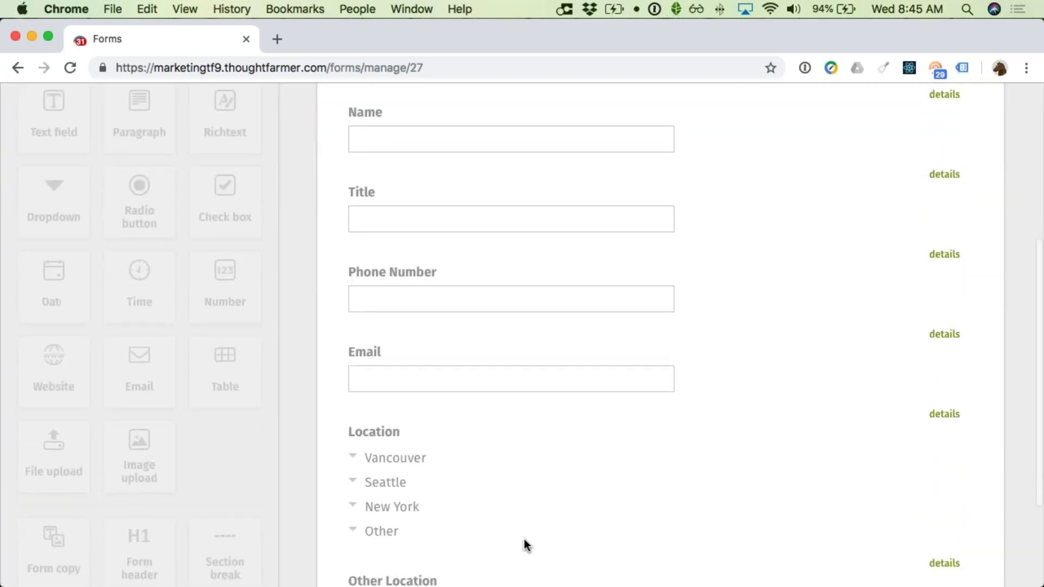
{"action": "scroll", "coordinate": [525, 517], "scroll_direction": "up", "scroll_amount": 8}
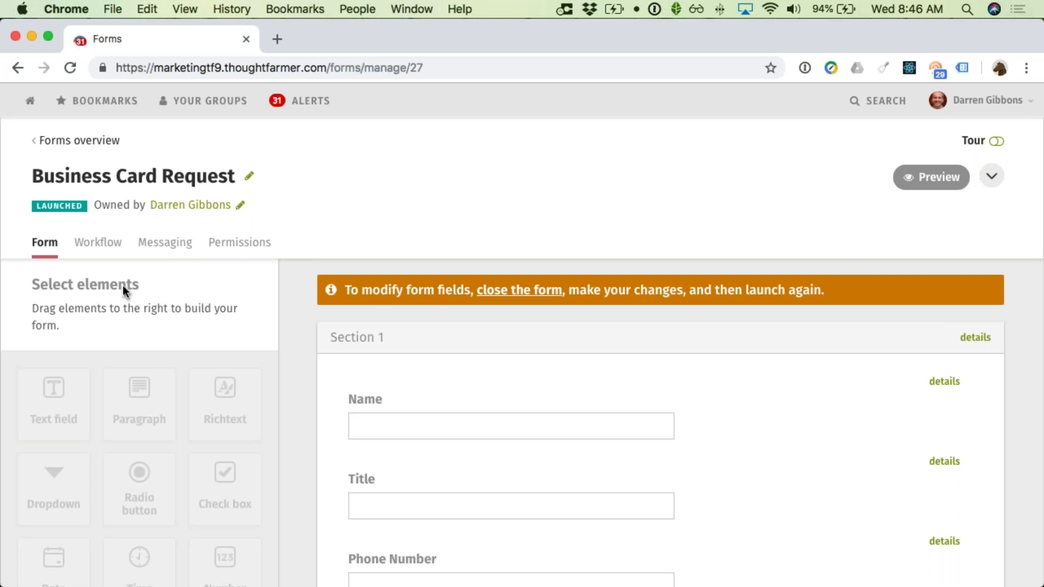
{"action": "left_click", "coordinate": [101, 244]}
Step: Add in-progress statuses Design, Print and Under Review, moving Under Review to the top
{"action": "scroll", "coordinate": [285, 270], "scroll_direction": "down", "scroll_amount": 3}
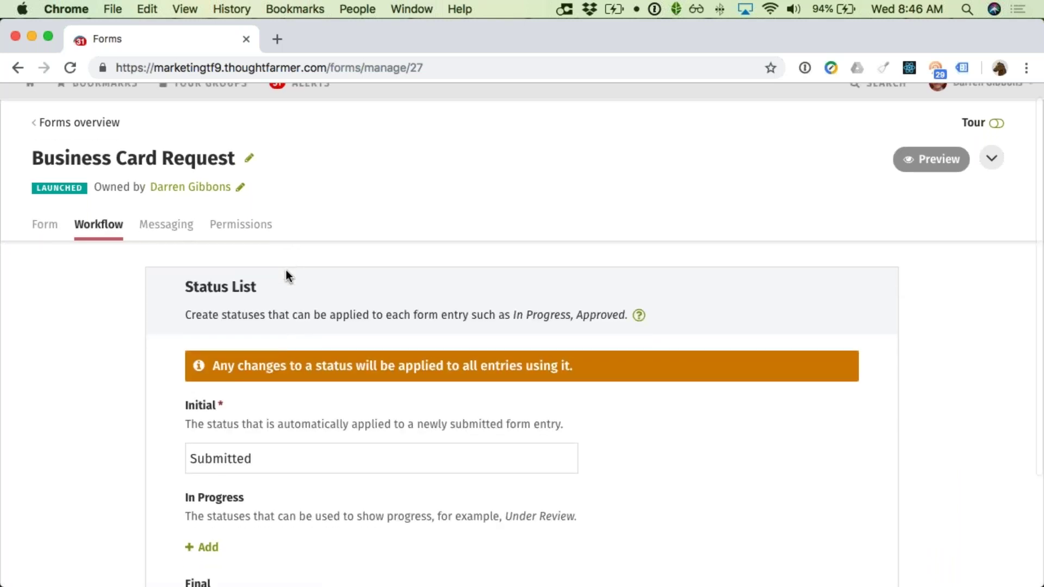
{"action": "scroll", "coordinate": [286, 270], "scroll_direction": "down", "scroll_amount": 2}
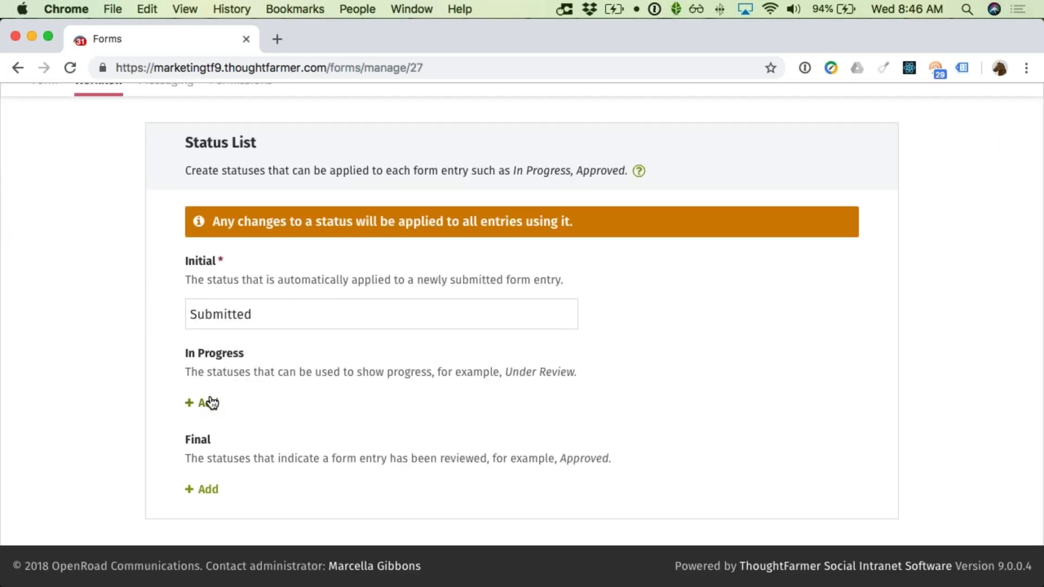
{"action": "left_click", "coordinate": [211, 403]}
{"action": "scroll", "coordinate": [223, 399], "scroll_direction": "down", "scroll_amount": 3}
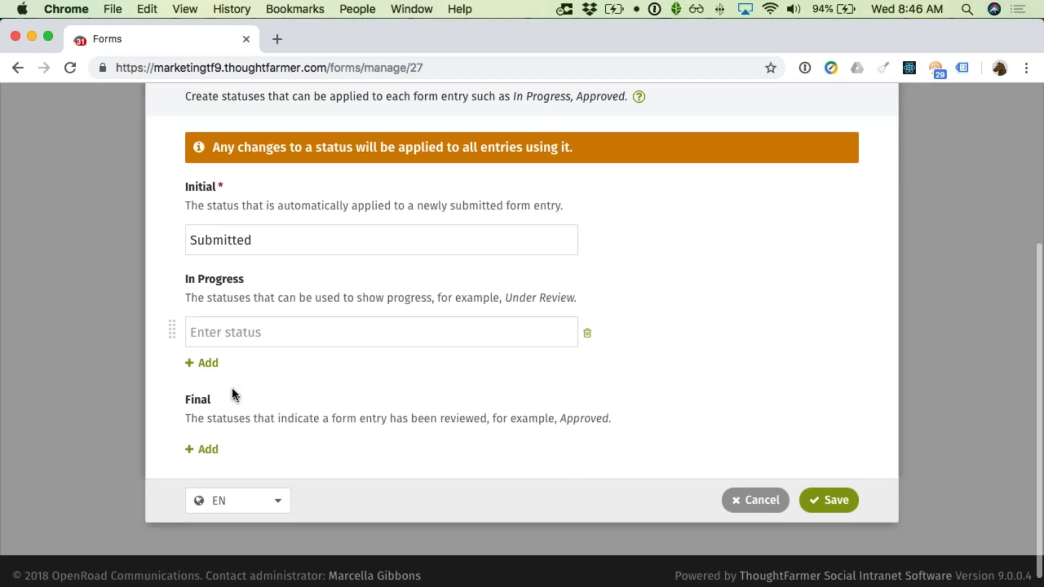
{"action": "type", "text": "Design"}
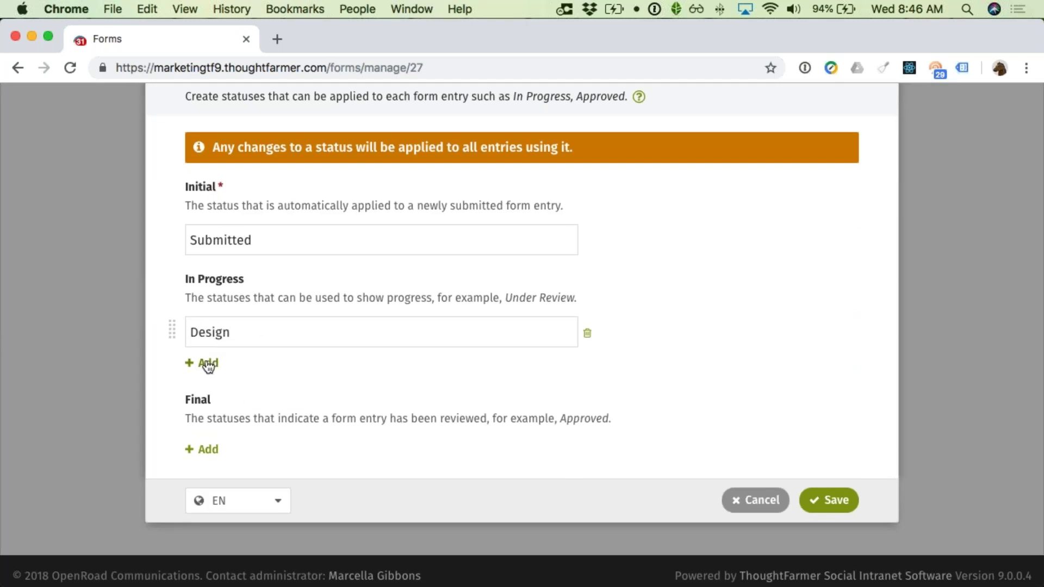
{"action": "left_click", "coordinate": [208, 364]}
{"action": "type", "text": "Print"}
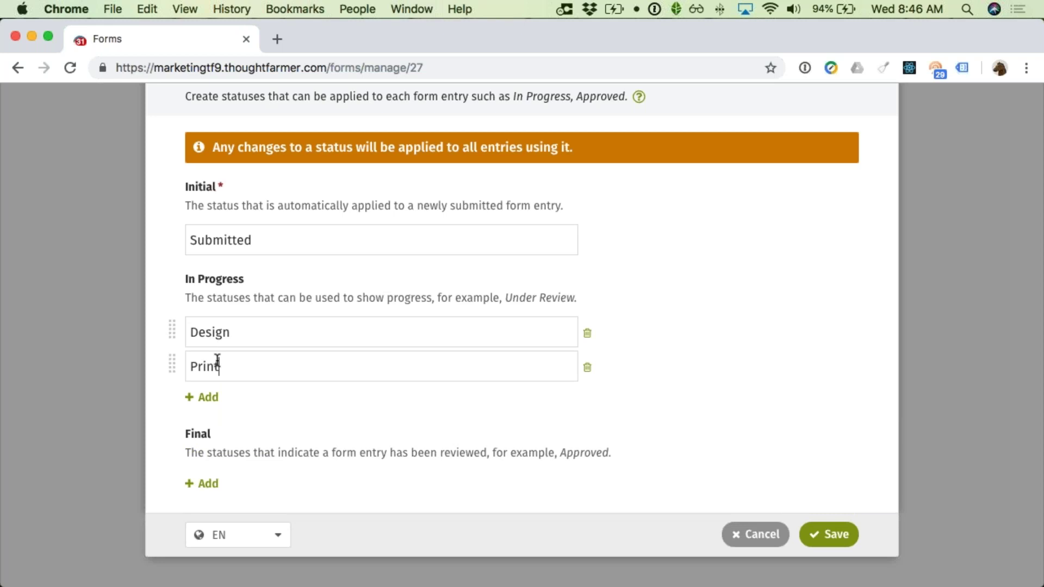
{"action": "left_click", "coordinate": [216, 397]}
{"action": "type", "text": "Under Review"}
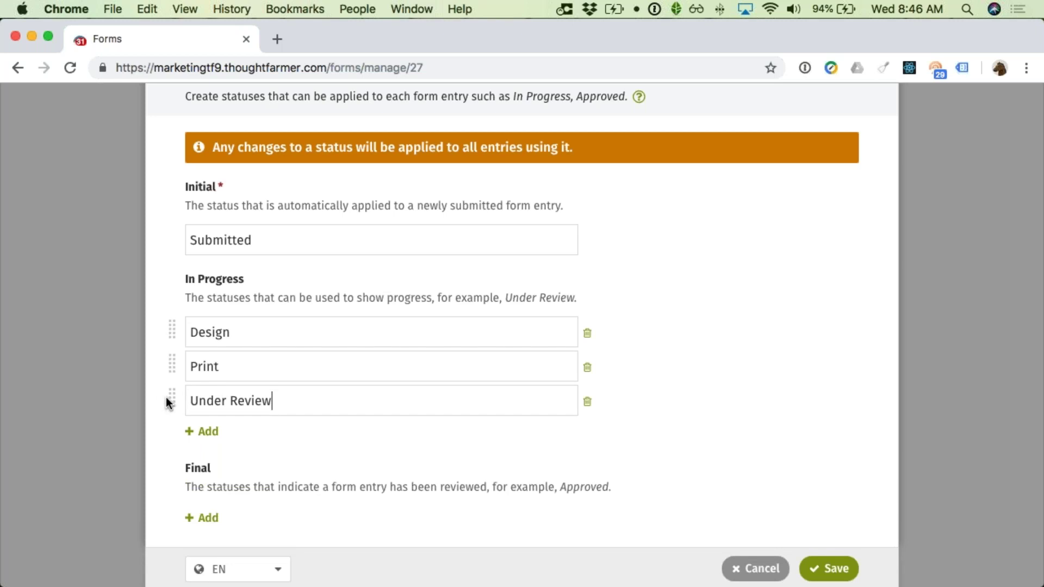
{"action": "left_click_drag", "start_coordinate": [165, 397], "coordinate": [165, 317]}
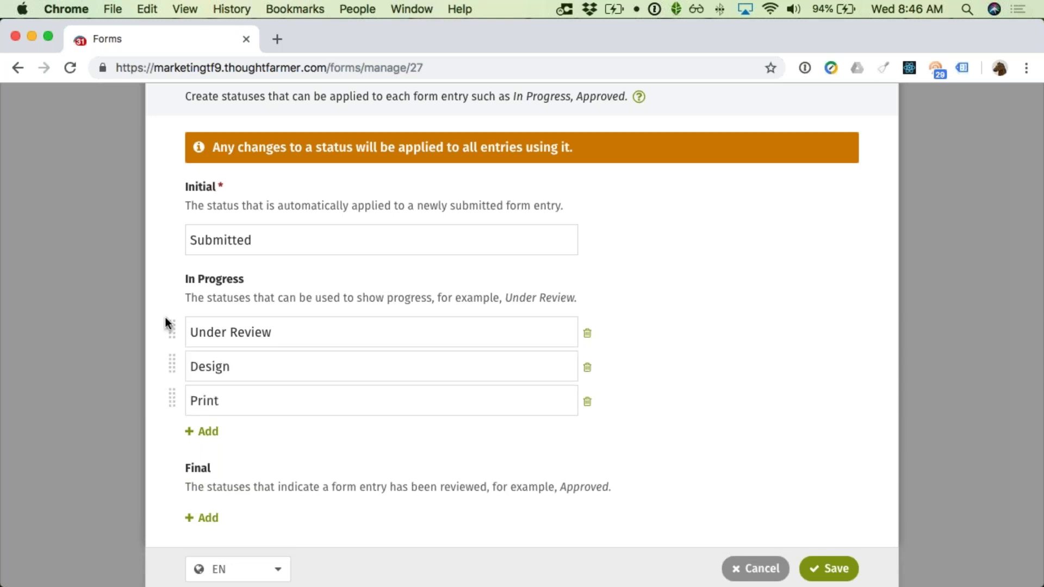
Step: Add Delivery in progress plus final statuses Complete and Cancelled, then save the list
{"action": "scroll", "coordinate": [193, 358], "scroll_direction": "down", "scroll_amount": 2}
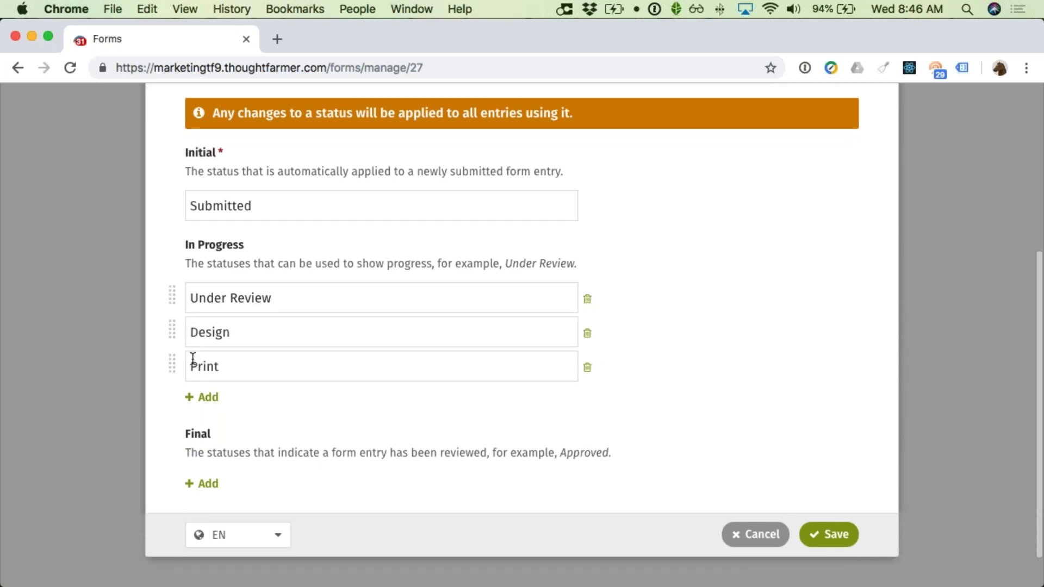
{"action": "left_click", "coordinate": [205, 356]}
{"action": "type", "text": "Delivery"}
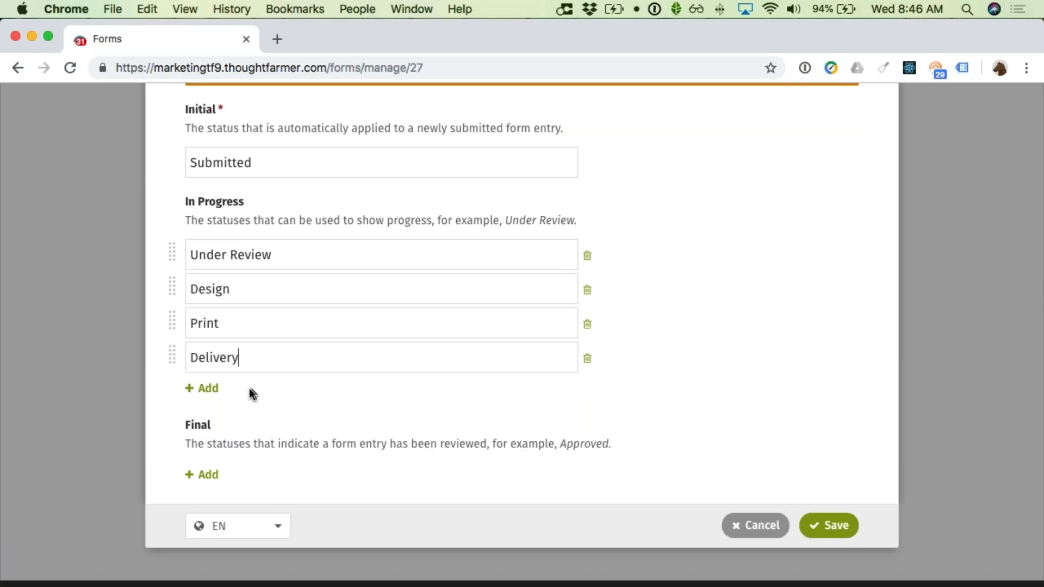
{"action": "left_click", "coordinate": [205, 475]}
{"action": "scroll", "coordinate": [224, 462], "scroll_direction": "down", "scroll_amount": 2}
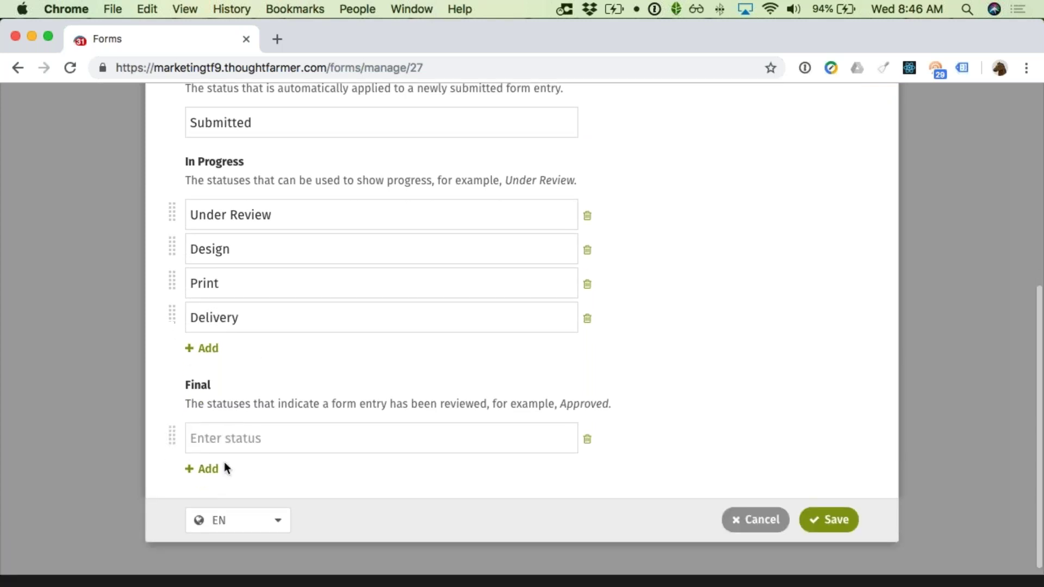
{"action": "type", "text": "Complete"}
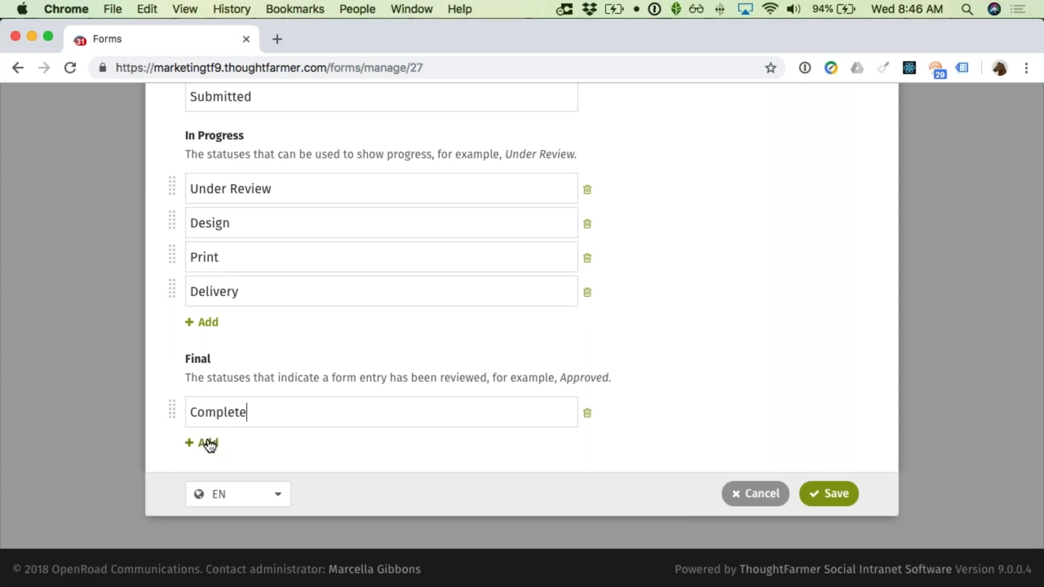
{"action": "left_click", "coordinate": [207, 441]}
{"action": "type", "text": "Ca"}
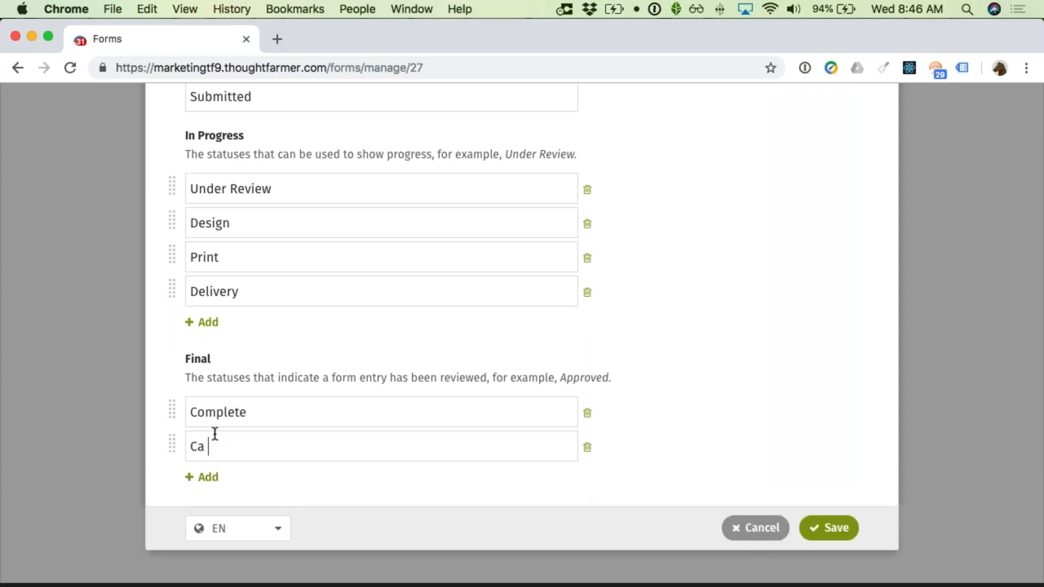
{"action": "type", "text": "ncelled"}
{"action": "left_click", "coordinate": [831, 525]}
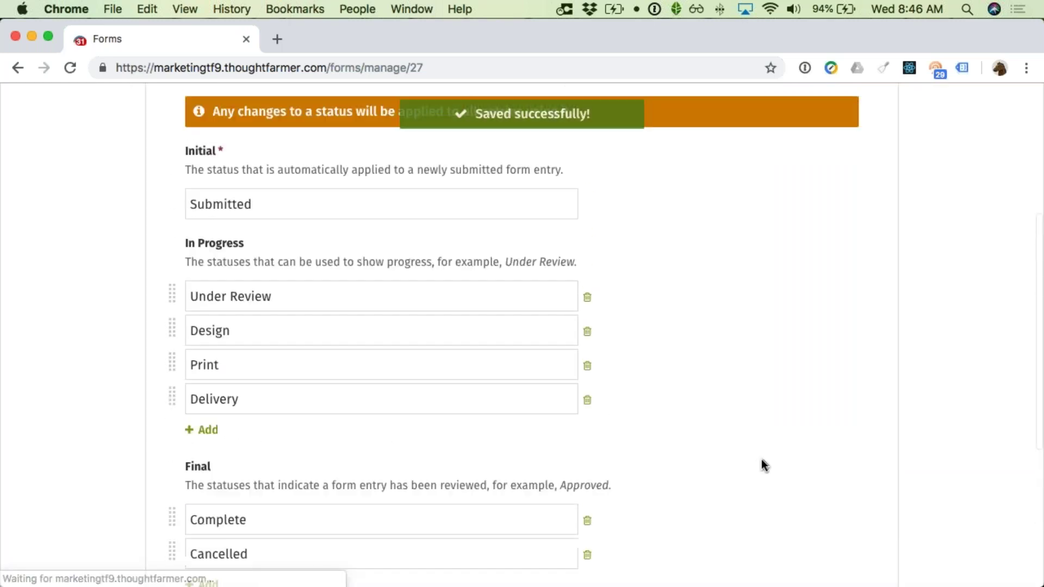
Step: Enter a Maximum Time of 10 days and save it
{"action": "scroll", "coordinate": [536, 380], "scroll_direction": "down", "scroll_amount": 7}
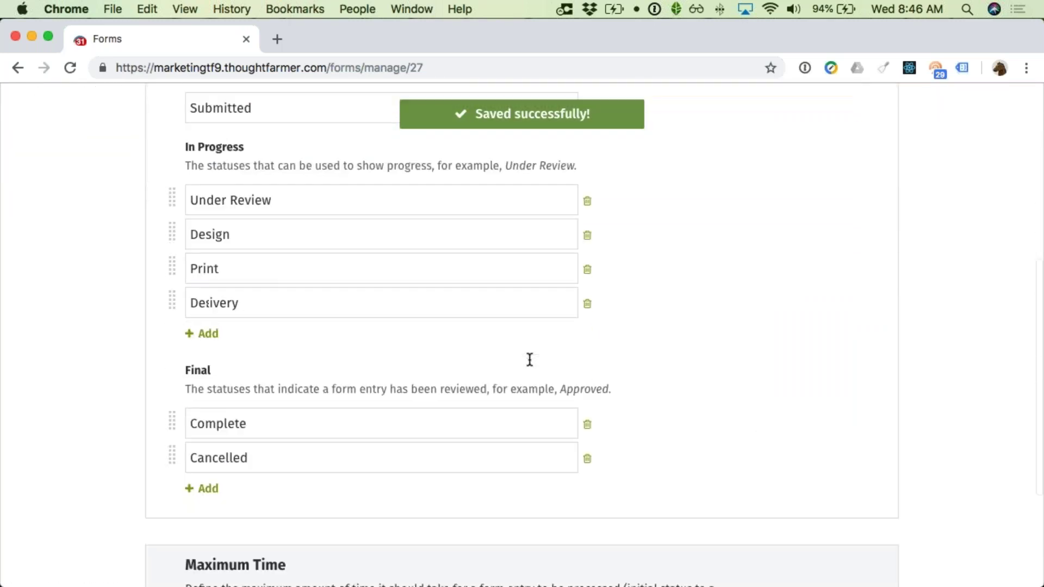
{"action": "scroll", "coordinate": [529, 360], "scroll_direction": "down", "scroll_amount": 3}
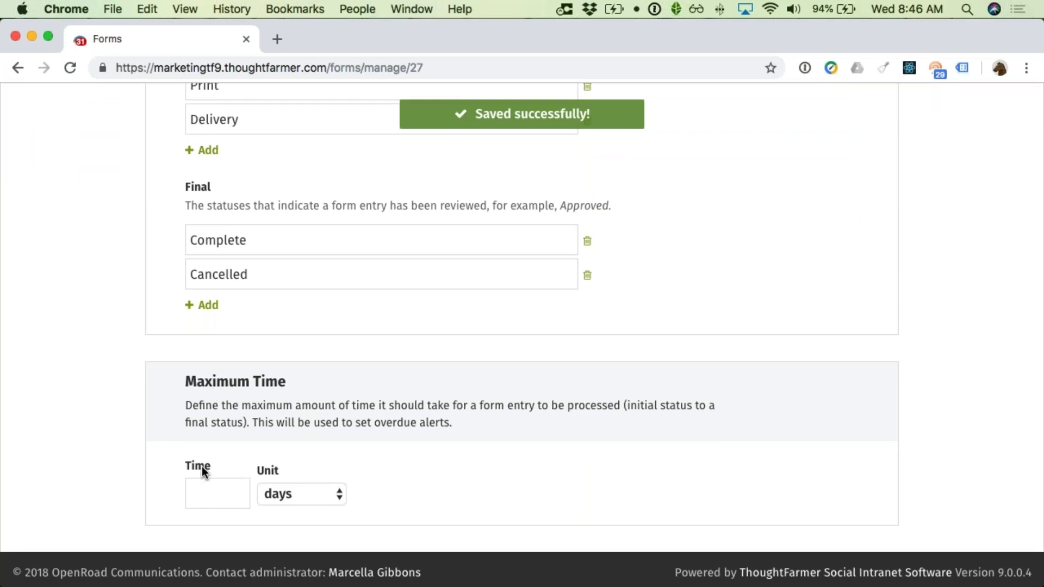
{"action": "left_click", "coordinate": [206, 491]}
{"action": "type", "text": "10"}
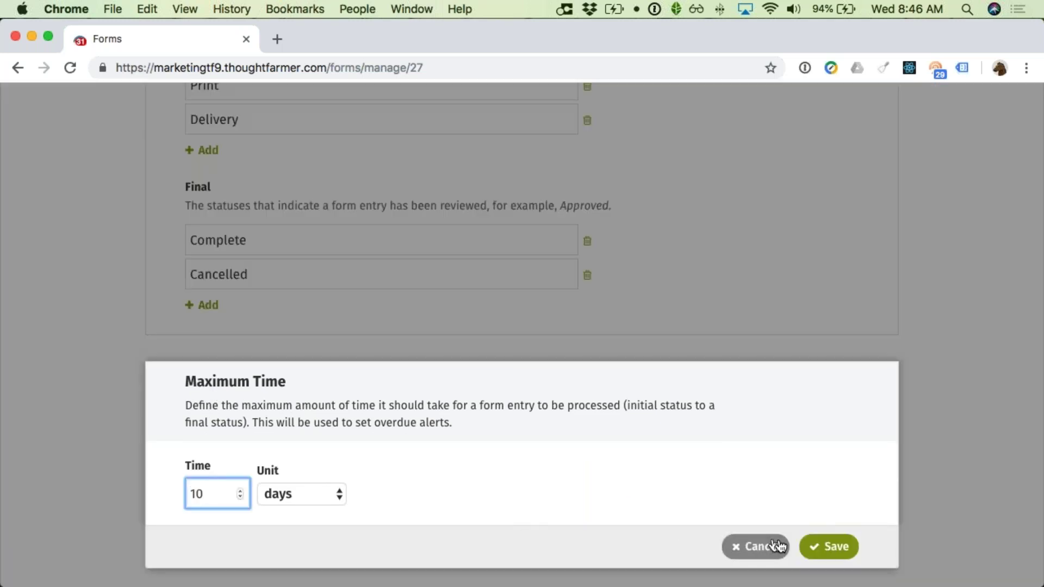
{"action": "left_click", "coordinate": [824, 544]}
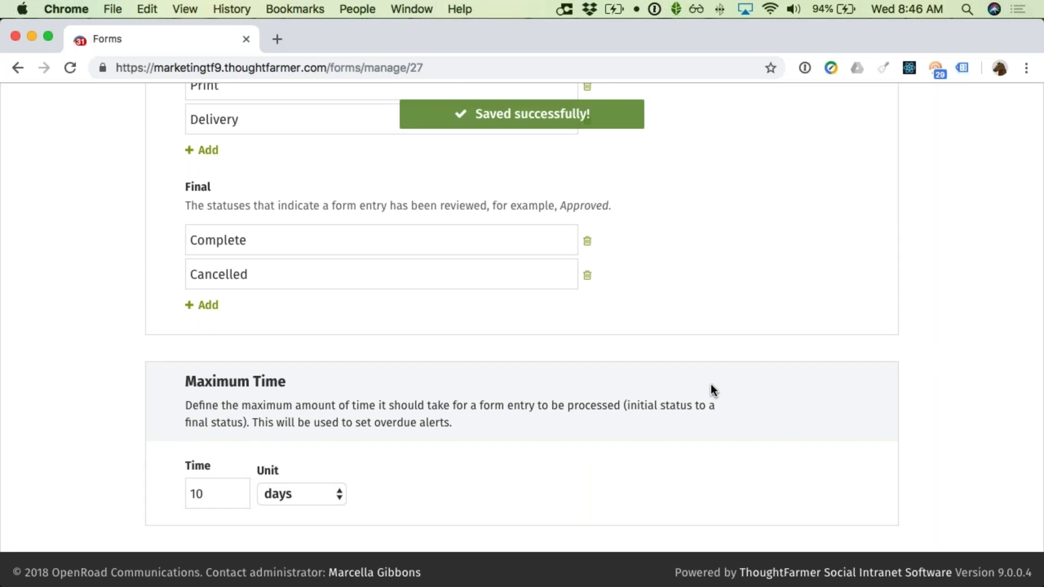
{"action": "scroll", "coordinate": [711, 384], "scroll_direction": "up", "scroll_amount": 3}
{"action": "scroll", "coordinate": [710, 384], "scroll_direction": "up", "scroll_amount": 10}
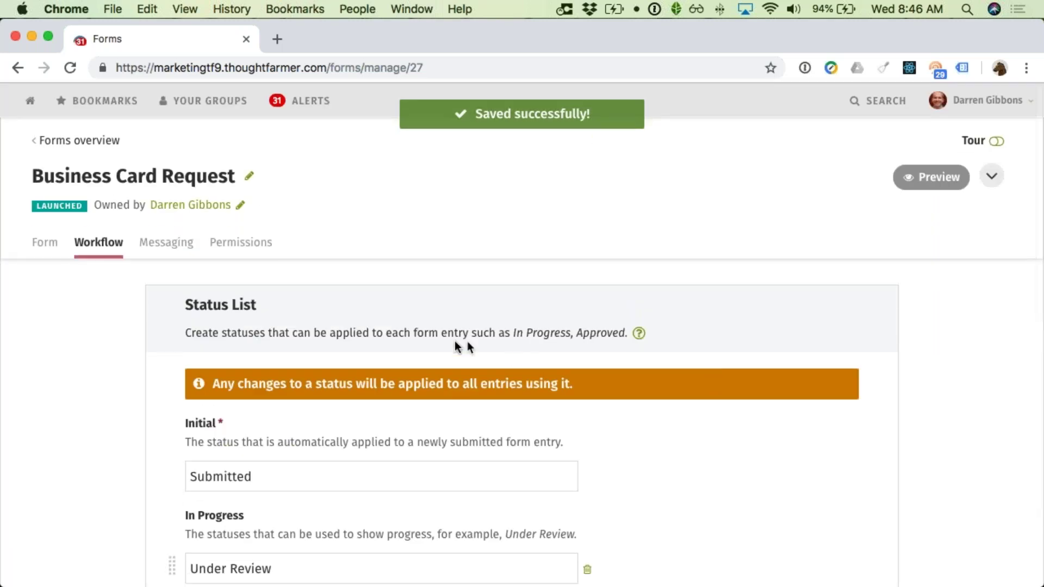
{"action": "left_click", "coordinate": [173, 251]}
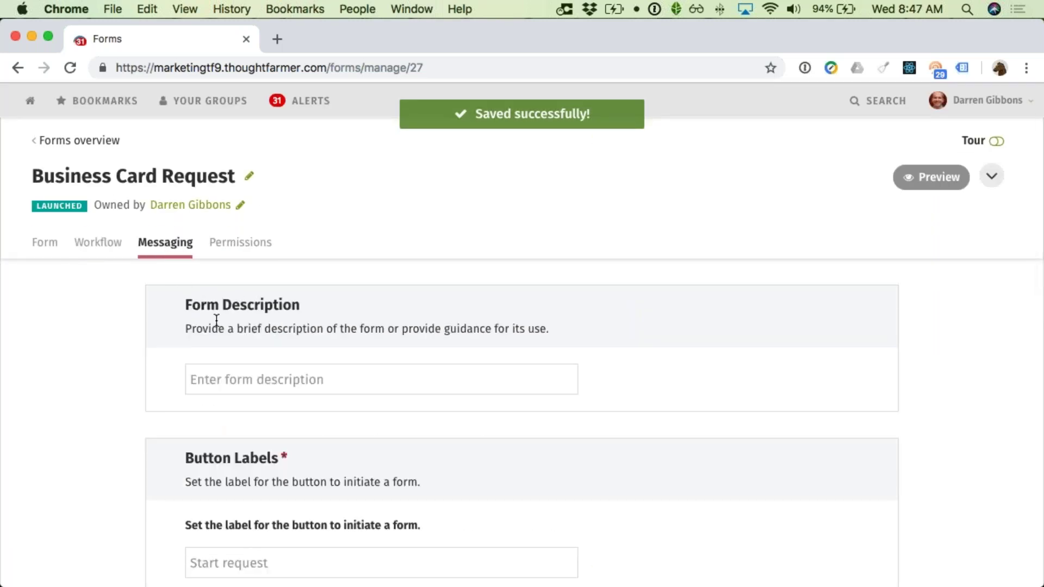
Step: Scroll through the Form Description, Button Labels, Form Entry Title and Thank You sections
{"action": "scroll", "coordinate": [216, 324], "scroll_direction": "down", "scroll_amount": 2}
{"action": "scroll", "coordinate": [216, 322], "scroll_direction": "down", "scroll_amount": 5}
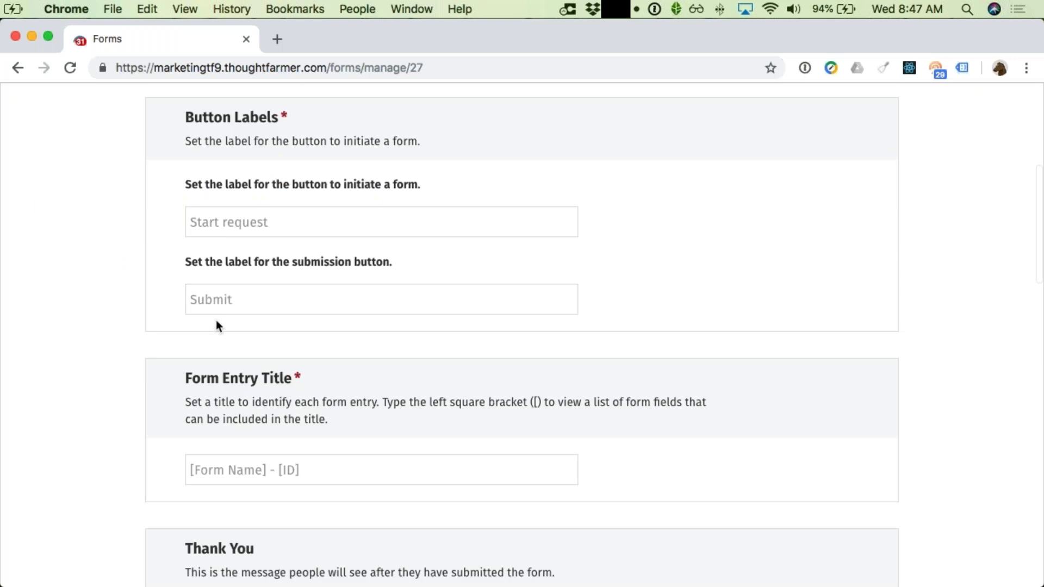
{"action": "scroll", "coordinate": [218, 323], "scroll_direction": "down", "scroll_amount": 1}
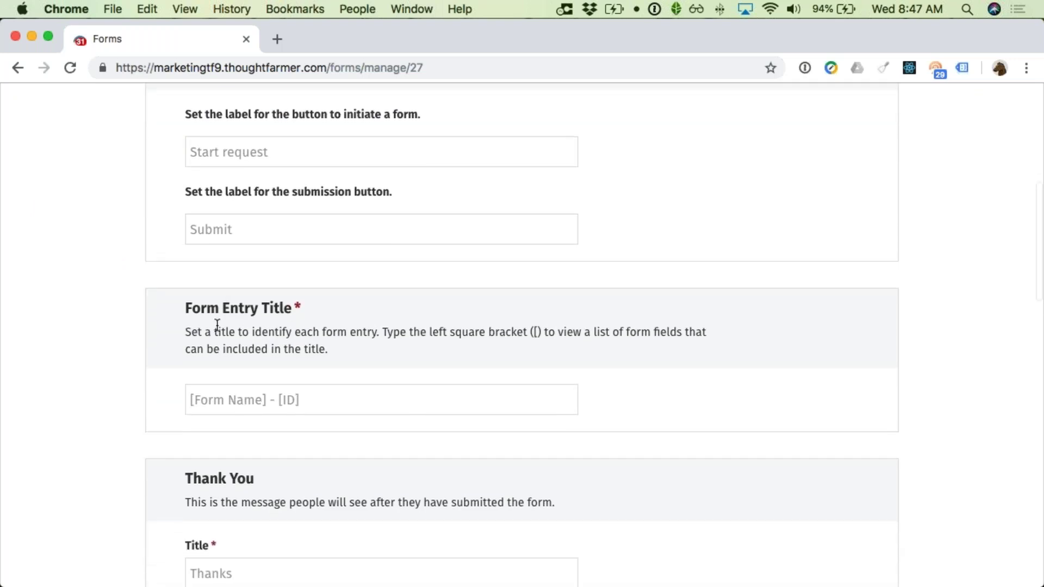
{"action": "scroll", "coordinate": [218, 325], "scroll_direction": "down", "scroll_amount": 8}
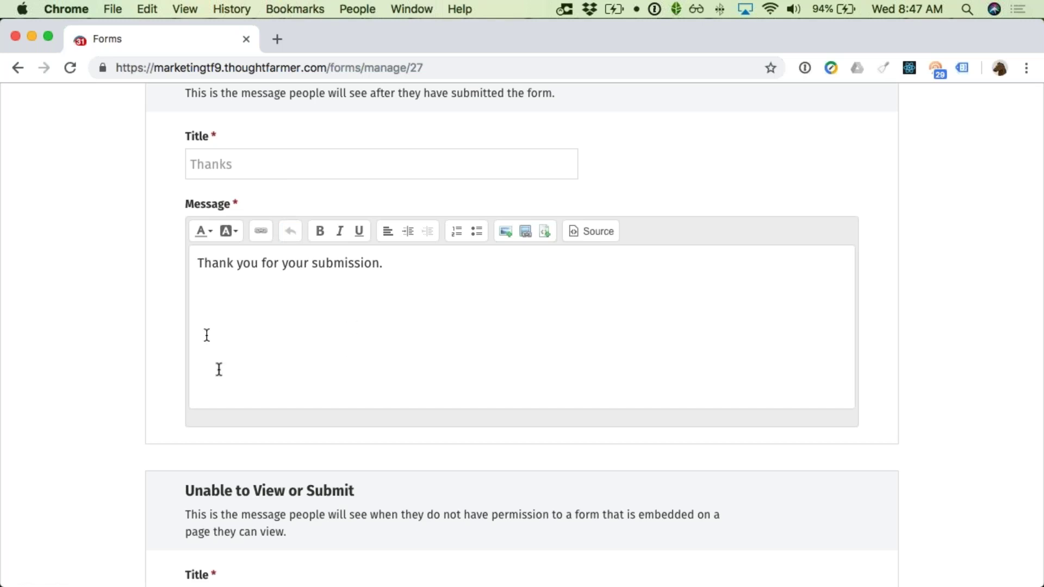
{"action": "scroll", "coordinate": [262, 403], "scroll_direction": "down", "scroll_amount": 1}
{"action": "scroll", "coordinate": [263, 404], "scroll_direction": "up", "scroll_amount": 20}
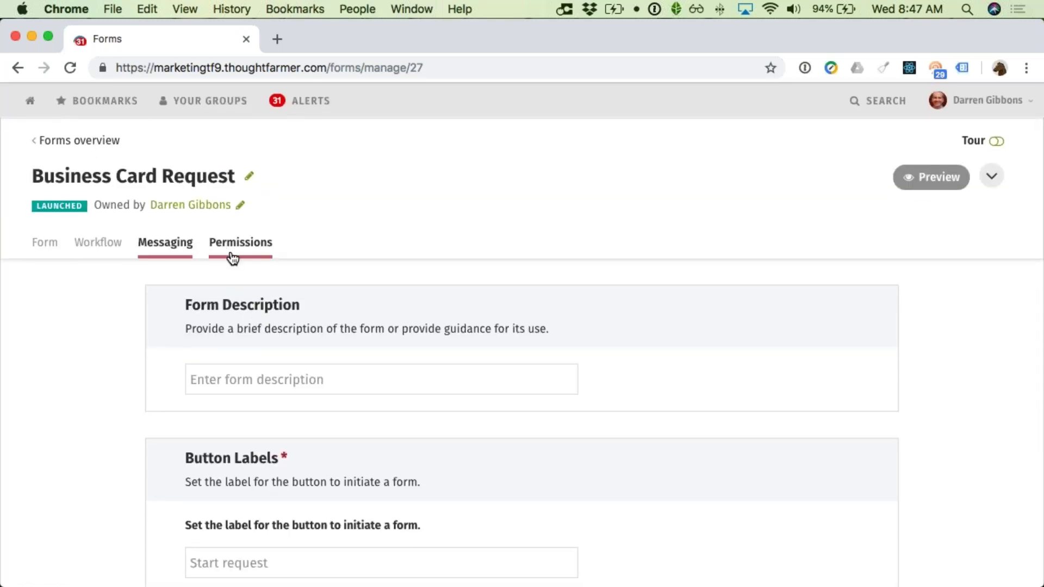
{"action": "left_click", "coordinate": [231, 255]}
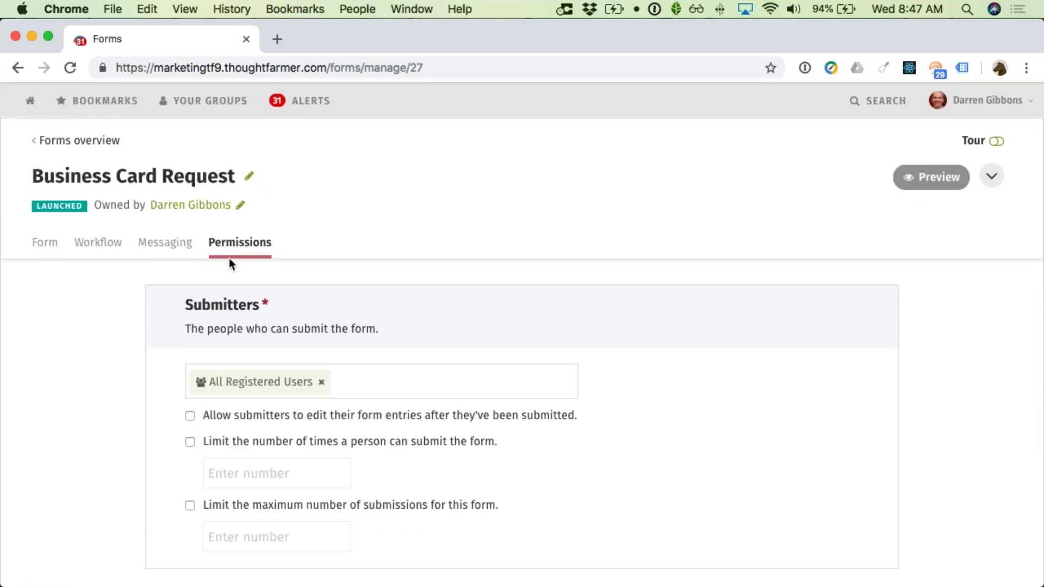
Step: Scroll down the Permissions page to the Reviewers section and click into Additional reviewers
{"action": "scroll", "coordinate": [226, 270], "scroll_direction": "down", "scroll_amount": 3}
{"action": "scroll", "coordinate": [219, 280], "scroll_direction": "down", "scroll_amount": 1}
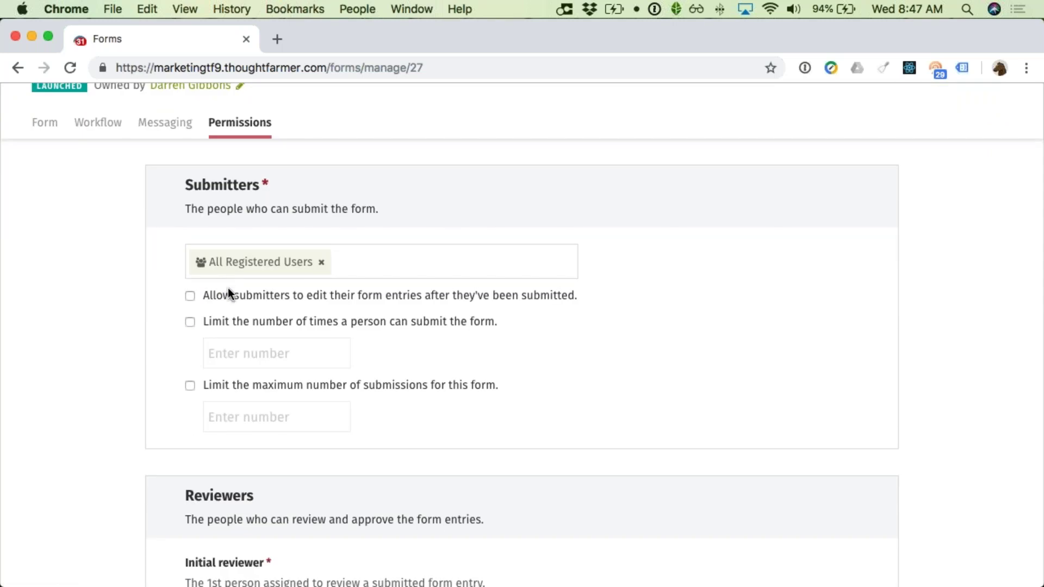
{"action": "scroll", "coordinate": [263, 291], "scroll_direction": "down", "scroll_amount": 1}
{"action": "scroll", "coordinate": [262, 291], "scroll_direction": "down", "scroll_amount": 4}
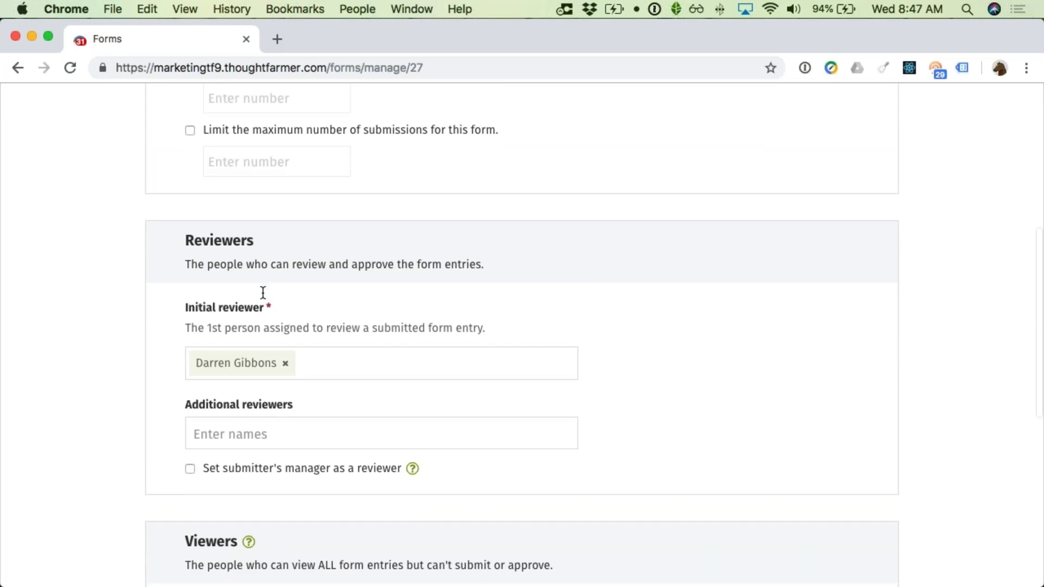
{"action": "scroll", "coordinate": [263, 293], "scroll_direction": "up", "scroll_amount": 3}
{"action": "scroll", "coordinate": [263, 293], "scroll_direction": "up", "scroll_amount": 2}
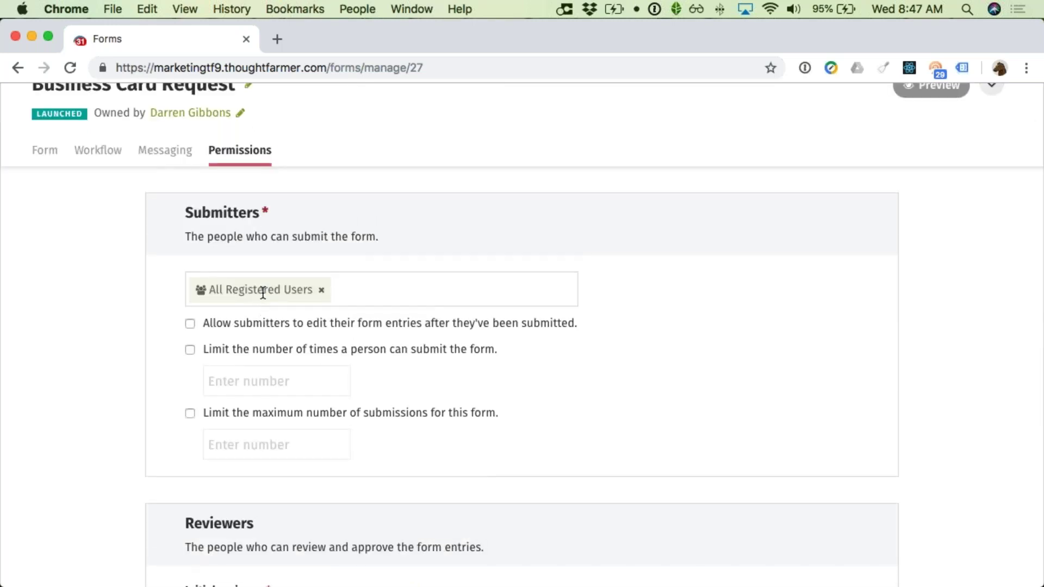
{"action": "scroll", "coordinate": [263, 292], "scroll_direction": "down", "scroll_amount": 1}
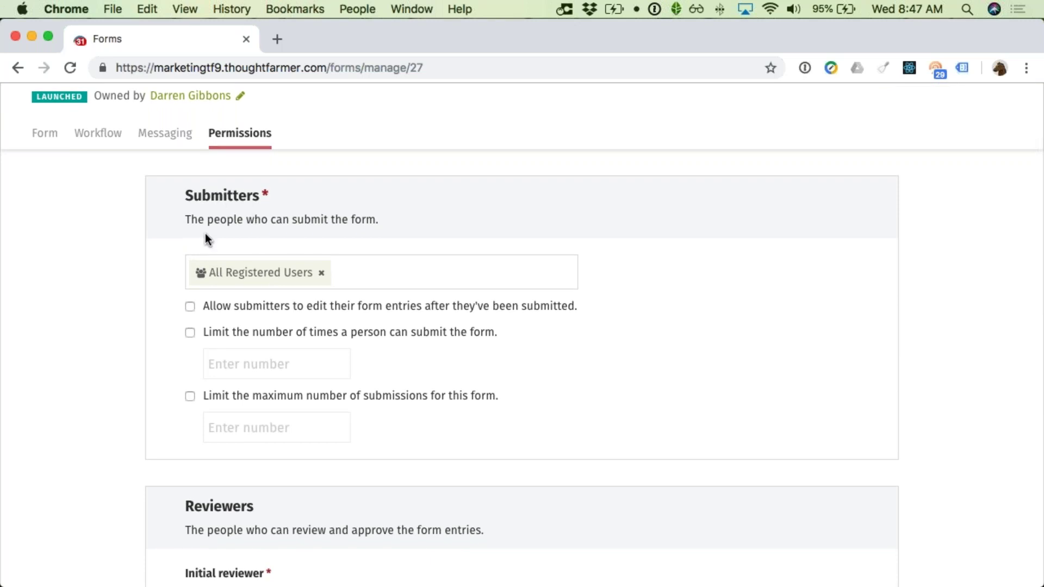
{"action": "scroll", "coordinate": [208, 242], "scroll_direction": "down", "scroll_amount": 10}
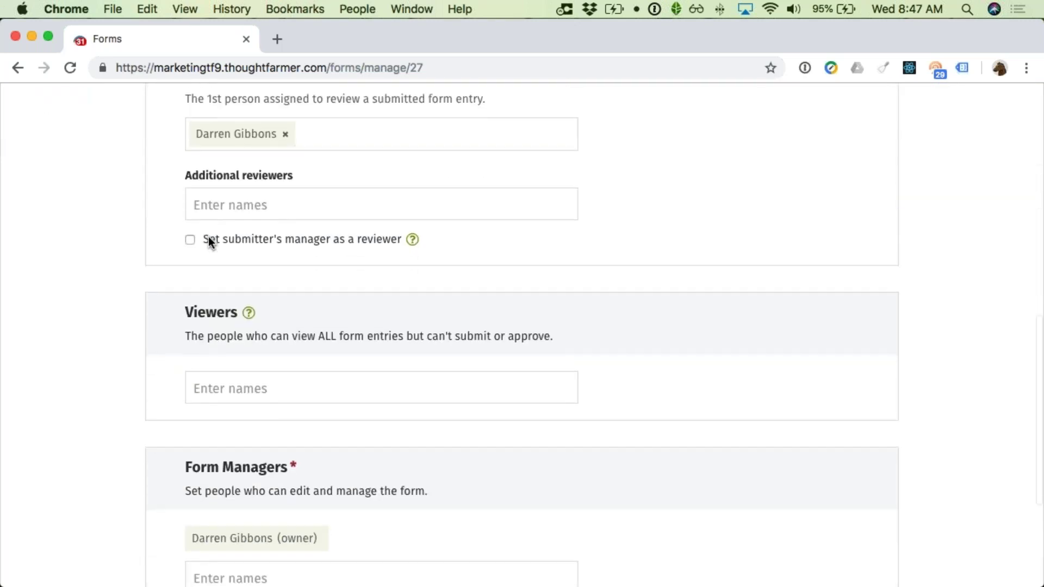
{"action": "scroll", "coordinate": [208, 236], "scroll_direction": "down", "scroll_amount": 4}
{"action": "scroll", "coordinate": [208, 237], "scroll_direction": "up", "scroll_amount": 13}
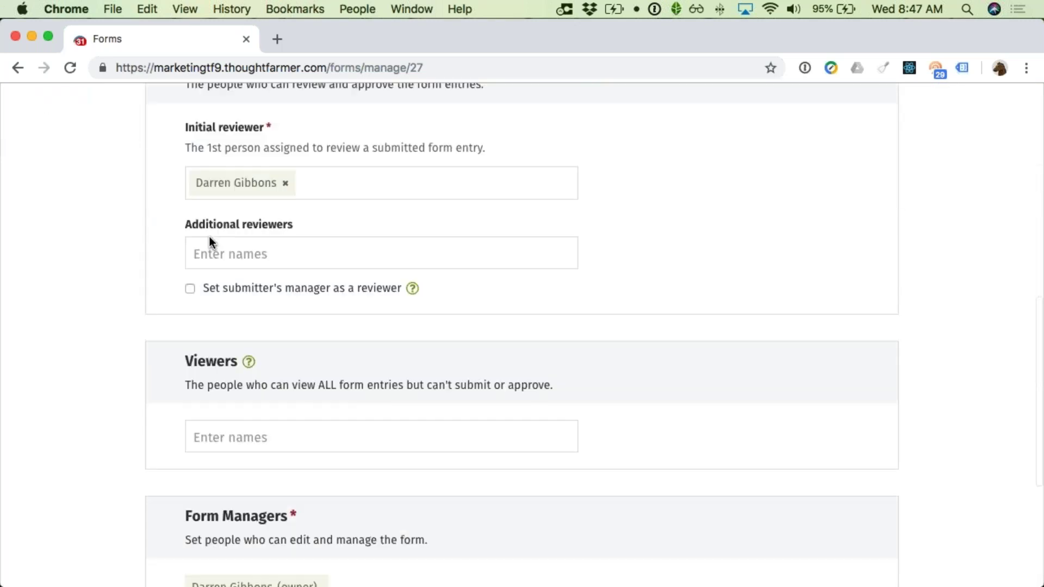
{"action": "scroll", "coordinate": [207, 242], "scroll_direction": "up", "scroll_amount": 3}
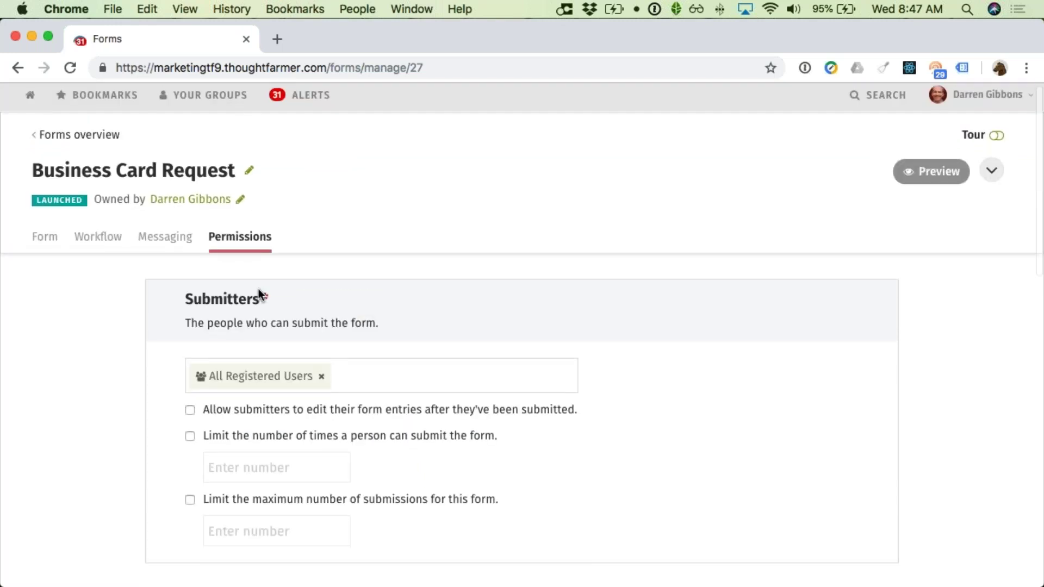
{"action": "scroll", "coordinate": [259, 303], "scroll_direction": "down", "scroll_amount": 1}
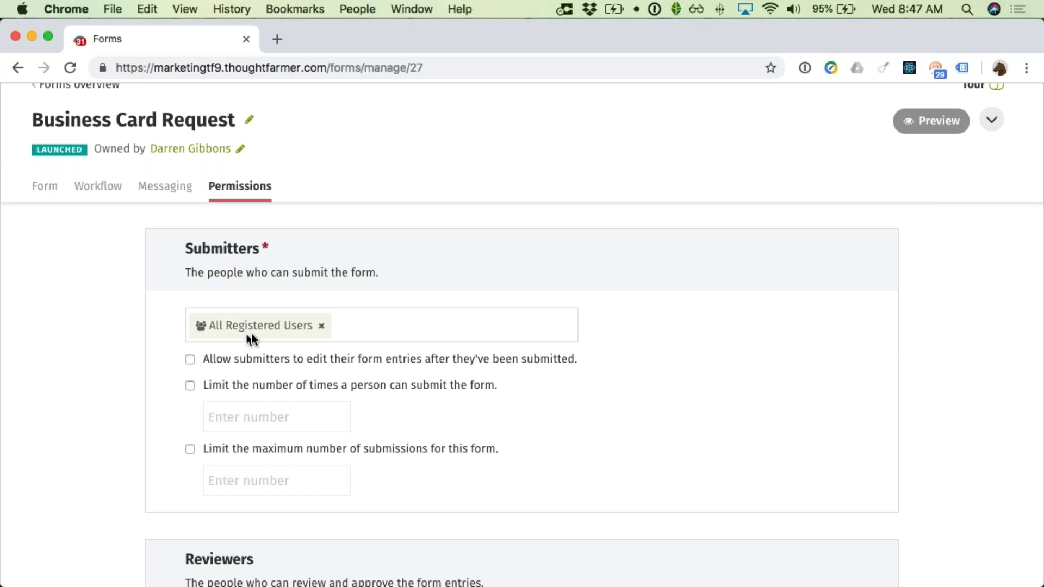
{"action": "scroll", "coordinate": [255, 328], "scroll_direction": "down", "scroll_amount": 1}
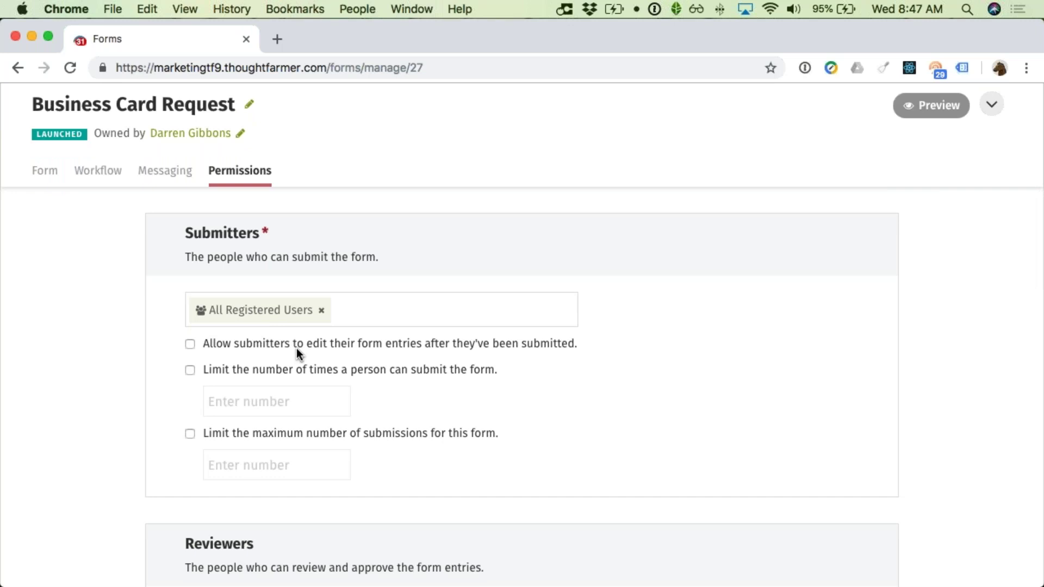
{"action": "scroll", "coordinate": [288, 351], "scroll_direction": "down", "scroll_amount": 2}
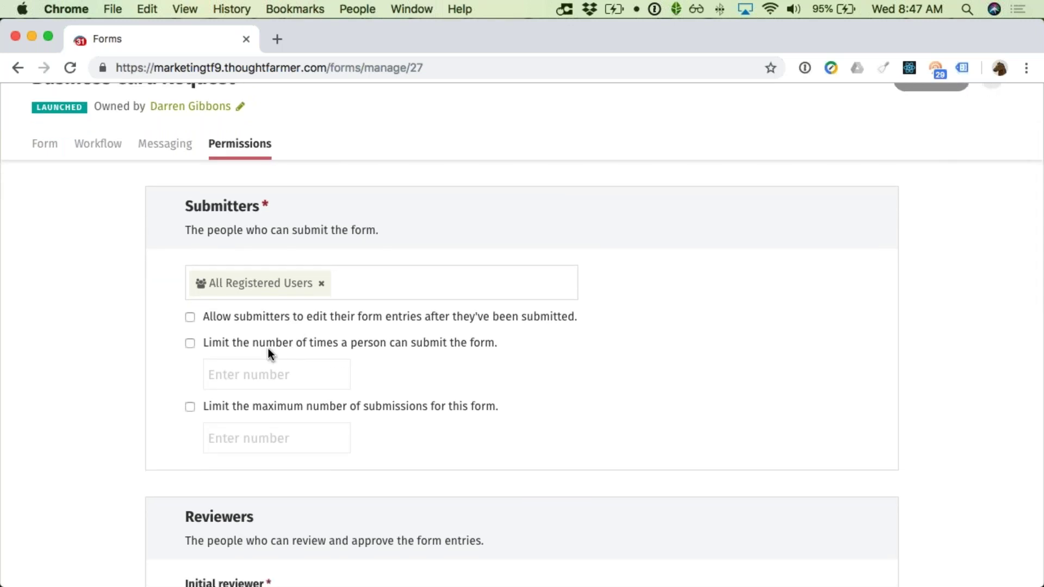
{"action": "scroll", "coordinate": [430, 367], "scroll_direction": "down", "scroll_amount": 5}
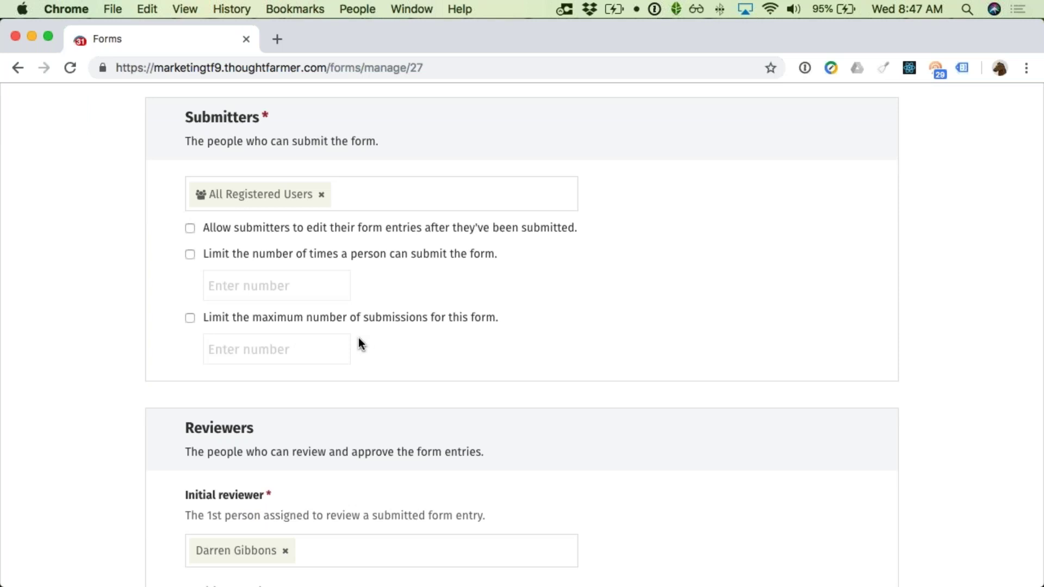
{"action": "scroll", "coordinate": [364, 338], "scroll_direction": "down", "scroll_amount": 8}
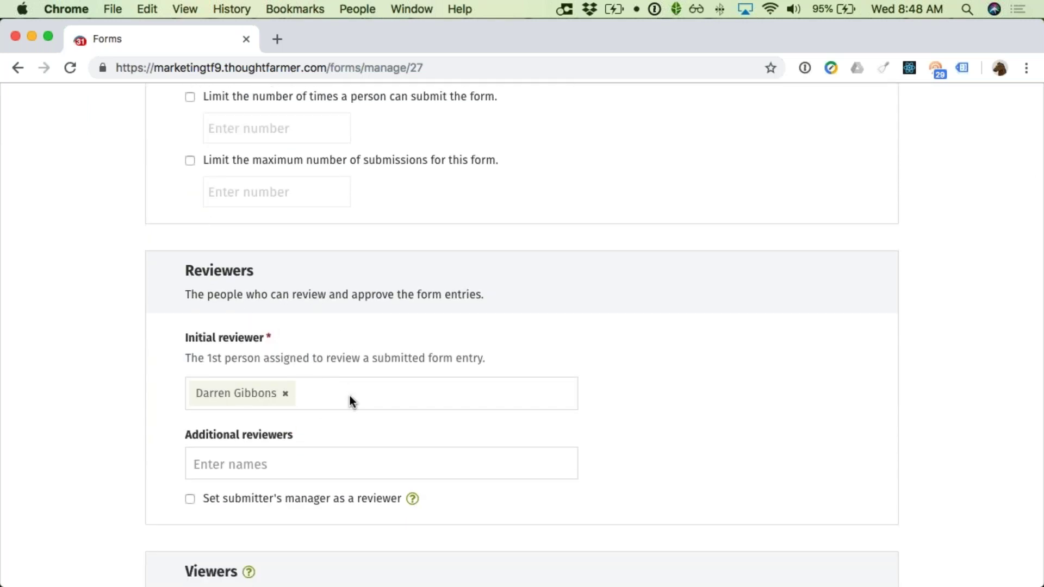
{"action": "scroll", "coordinate": [326, 441], "scroll_direction": "down", "scroll_amount": 1}
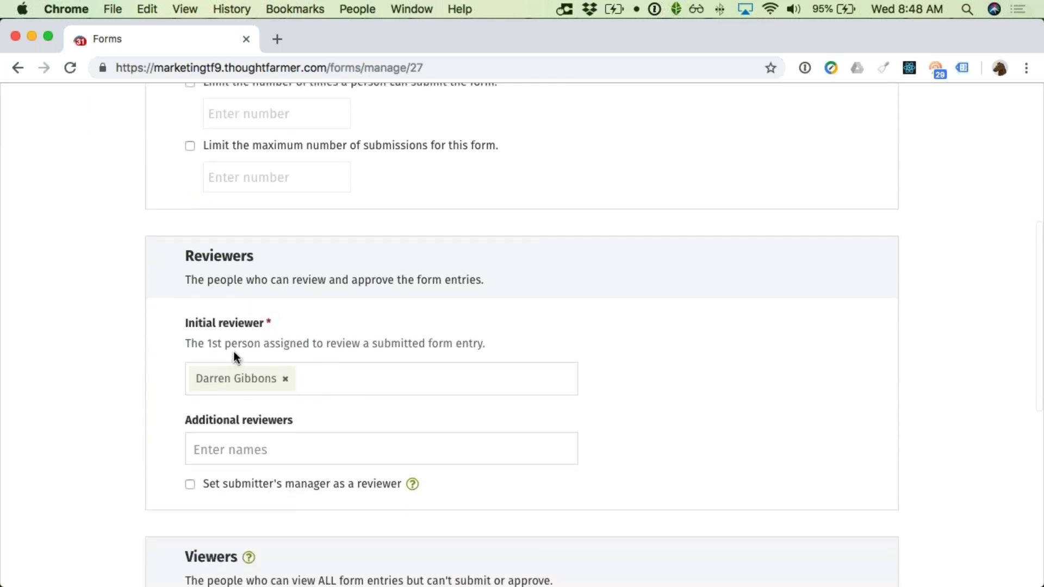
{"action": "left_click", "coordinate": [239, 450]}
Step: Add three colleagues as additional reviewers, picking each from the name suggestions
{"action": "type", "text": "trev"}
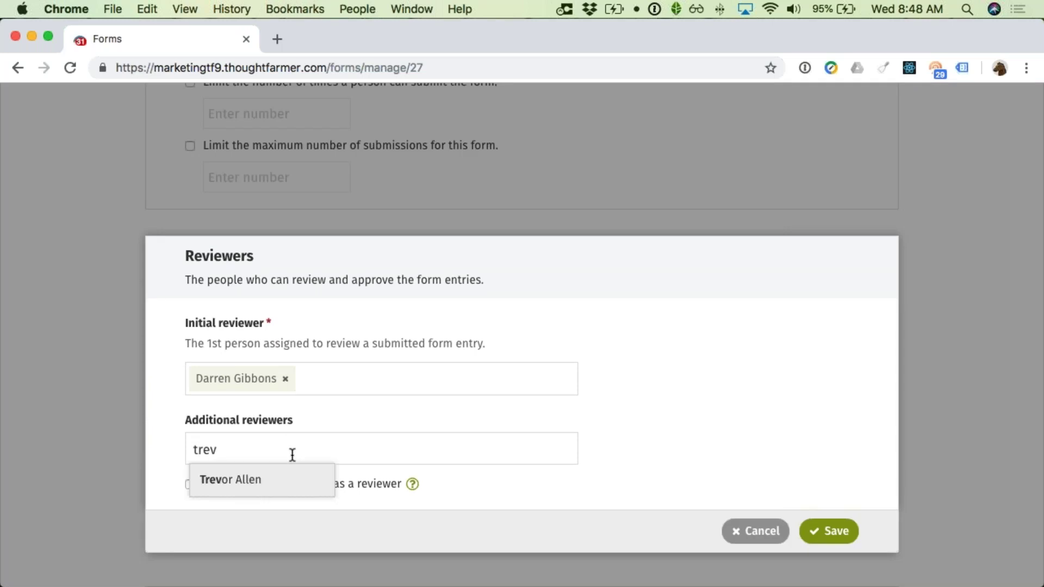
{"action": "key", "text": "Return"}
{"action": "type", "text": "jessi"}
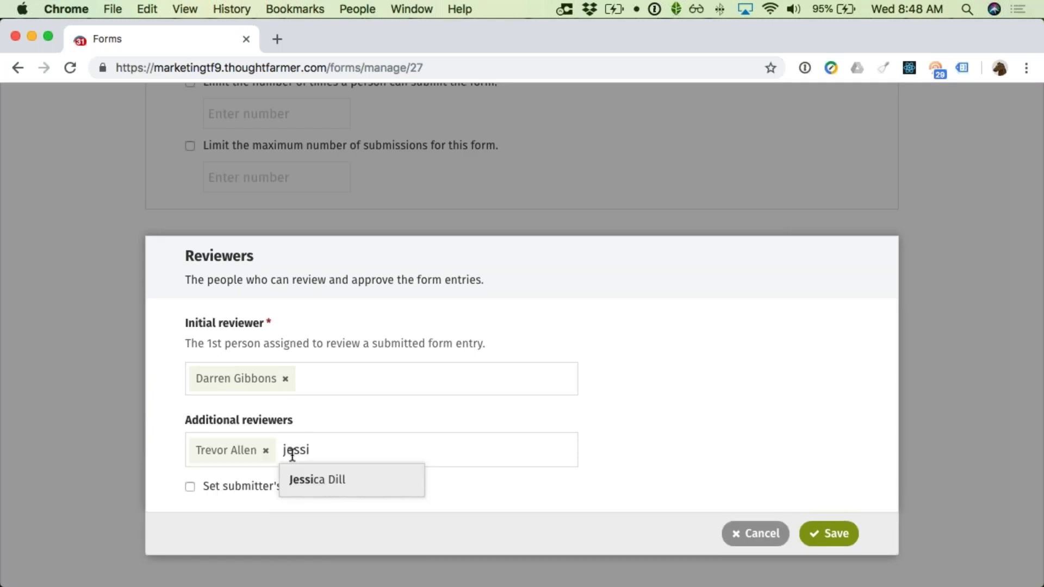
{"action": "key", "text": "Return"}
{"action": "type", "text": "sophi"}
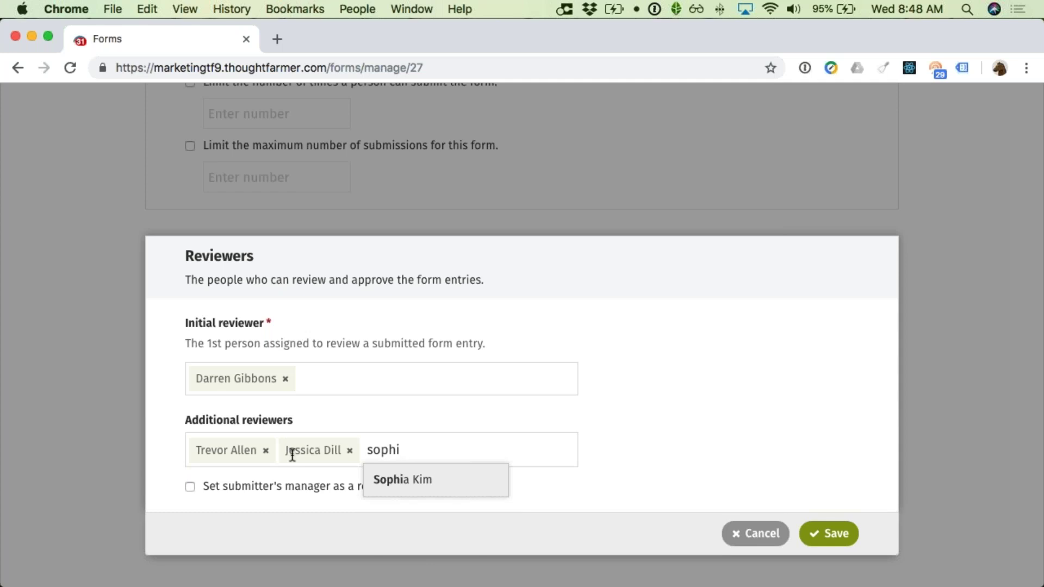
{"action": "key", "text": "Return"}
Step: Save the updated reviewer permissions and check the saved page
{"action": "scroll", "coordinate": [292, 454], "scroll_direction": "down", "scroll_amount": 3}
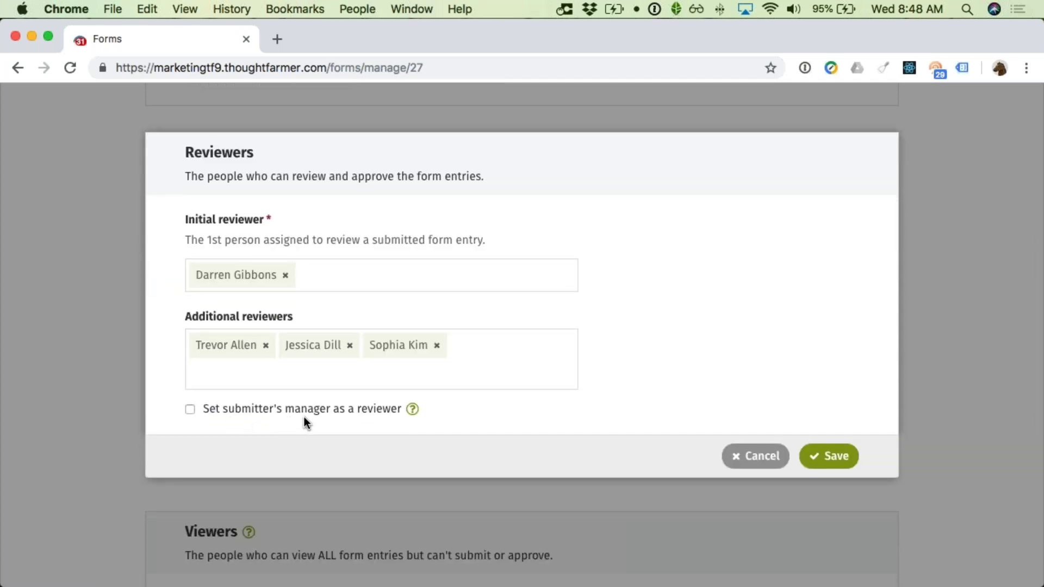
{"action": "left_click", "coordinate": [831, 465]}
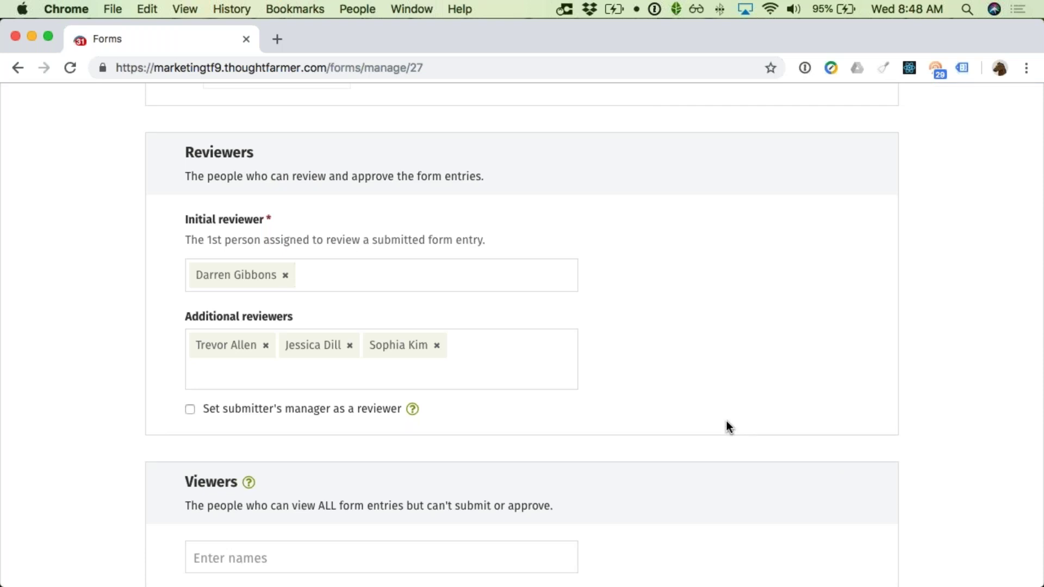
{"action": "scroll", "coordinate": [728, 419], "scroll_direction": "down", "scroll_amount": 1}
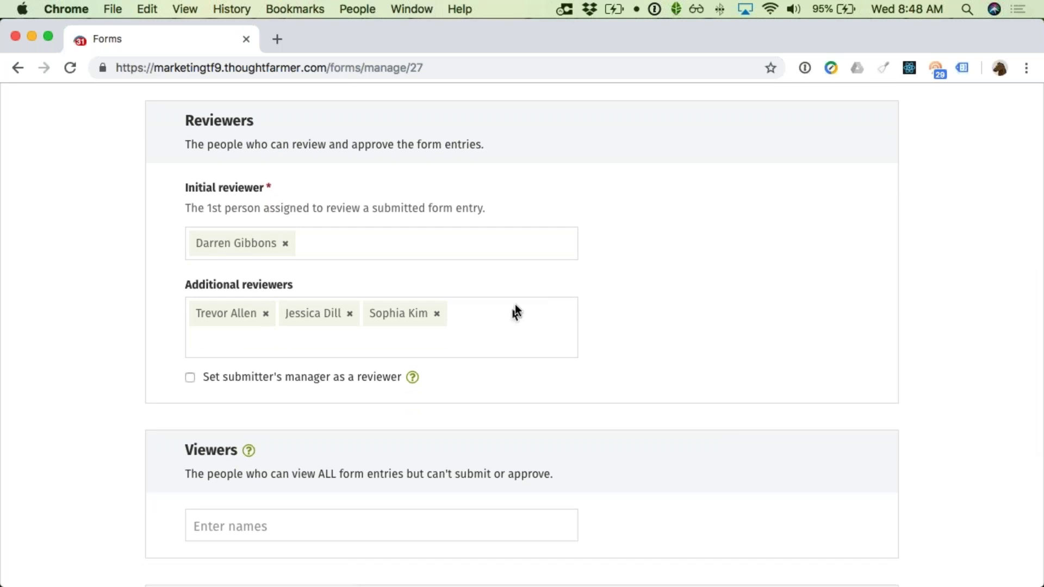
{"action": "scroll", "coordinate": [515, 312], "scroll_direction": "down", "scroll_amount": 5}
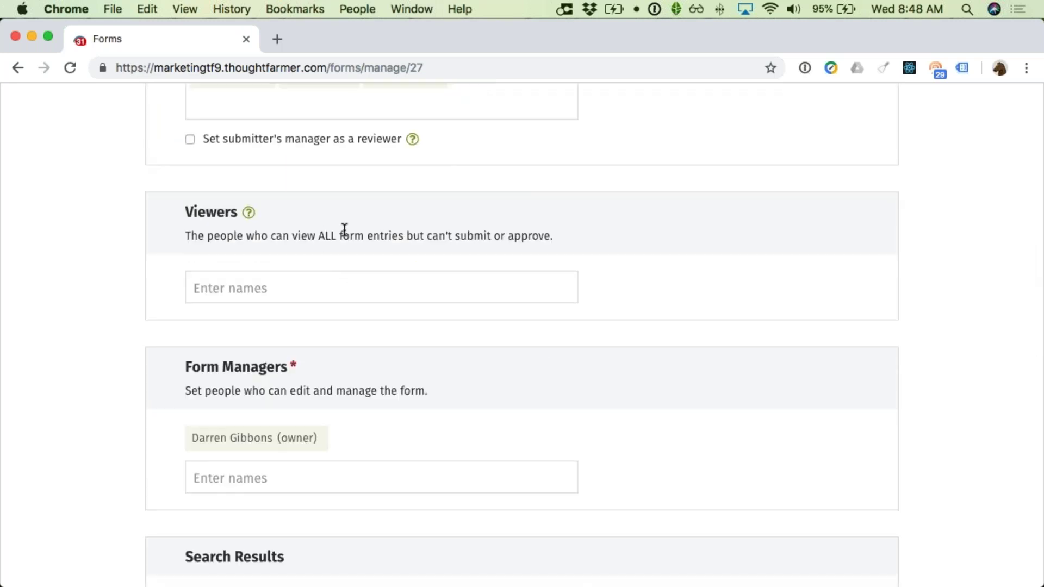
{"action": "scroll", "coordinate": [344, 230], "scroll_direction": "down", "scroll_amount": 2}
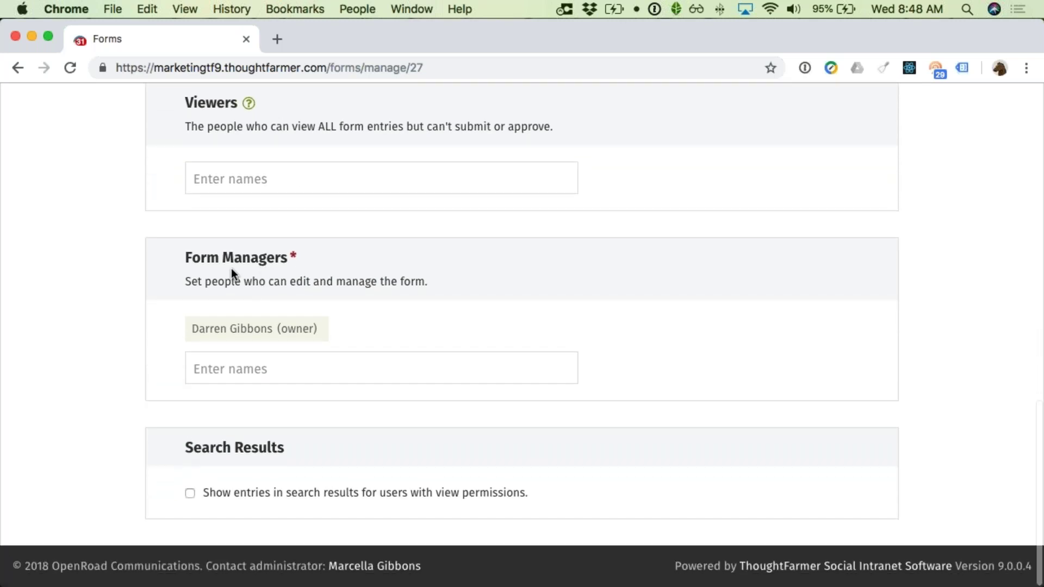
{"action": "scroll", "coordinate": [441, 310], "scroll_direction": "up", "scroll_amount": 10}
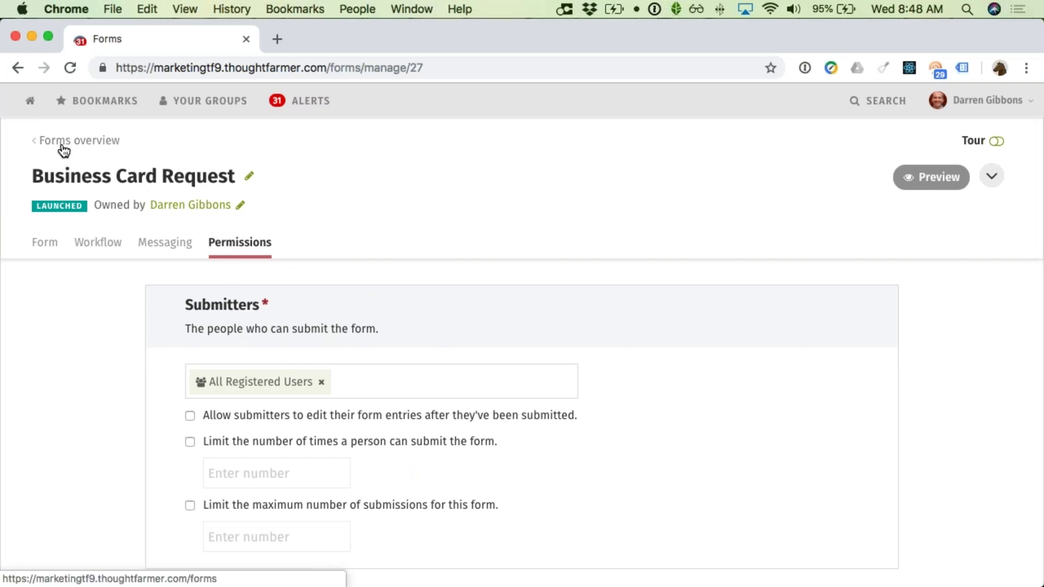
Step: From the Entries list, open Business Card Request - 1 and make its answers editable
{"action": "left_click", "coordinate": [48, 141]}
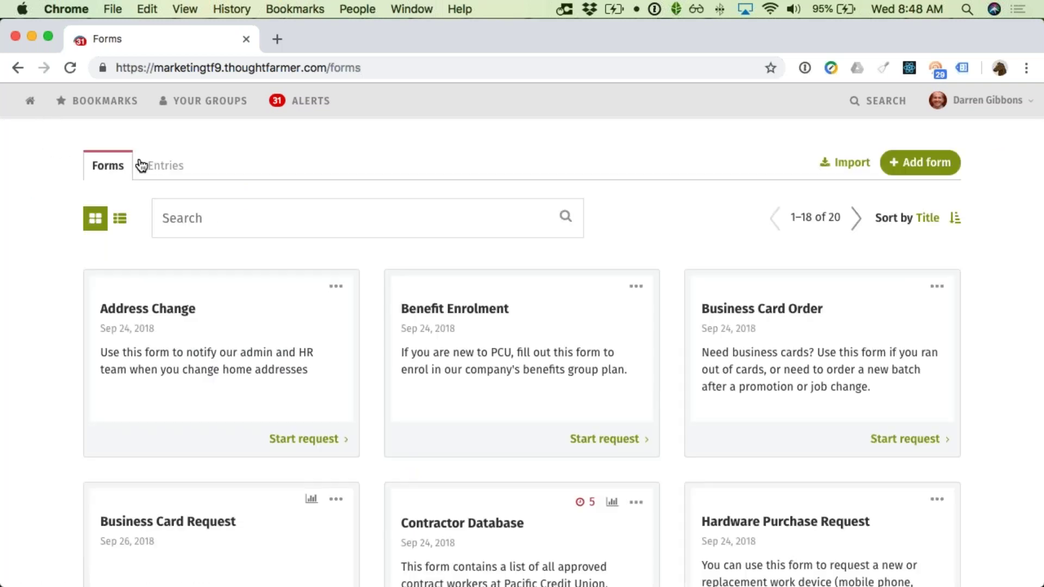
{"action": "left_click", "coordinate": [156, 165]}
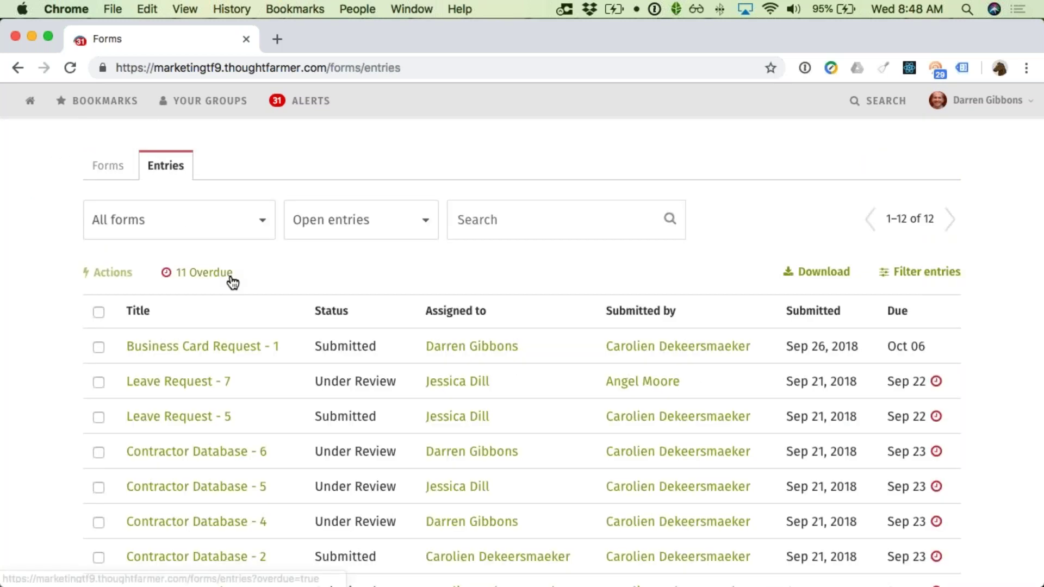
{"action": "left_click", "coordinate": [206, 347]}
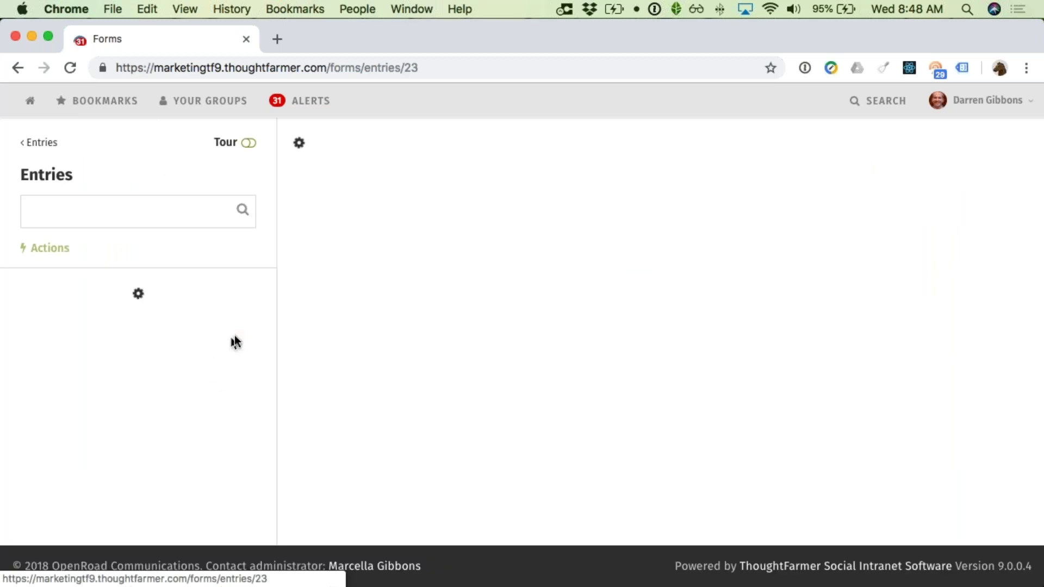
{"action": "scroll", "coordinate": [467, 345], "scroll_direction": "down", "scroll_amount": 2}
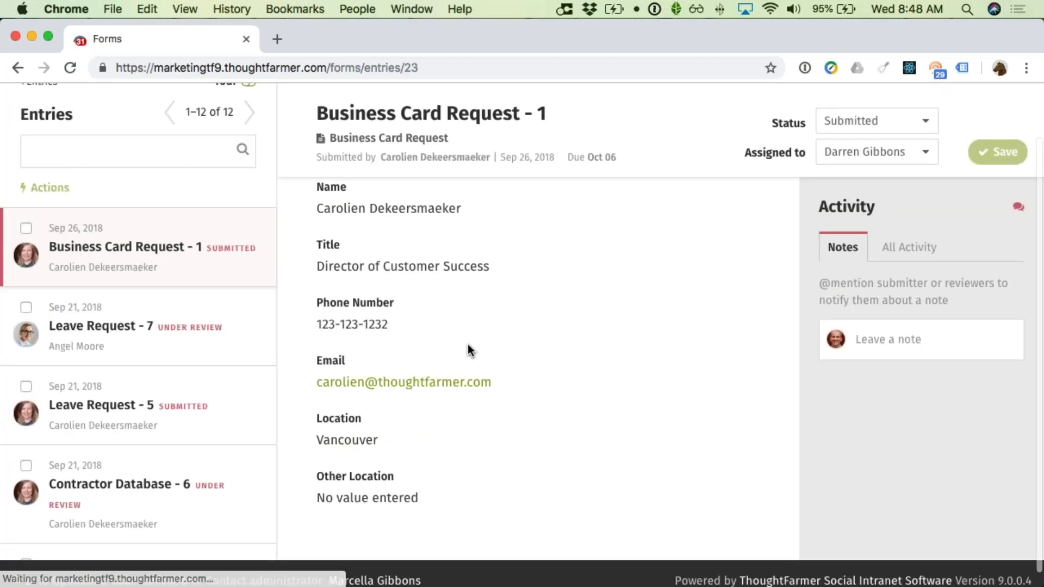
{"action": "scroll", "coordinate": [467, 344], "scroll_direction": "up", "scroll_amount": 2}
{"action": "left_click", "coordinate": [797, 231]}
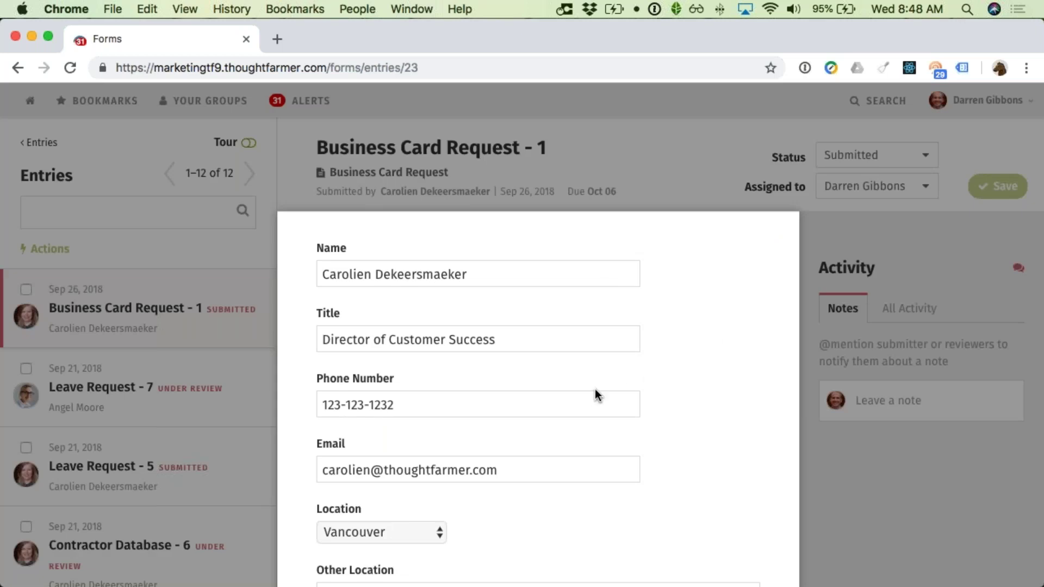
Step: Replace the phone number on Business Card Request - 1 with the corrected number and save
{"action": "scroll", "coordinate": [489, 369], "scroll_direction": "down", "scroll_amount": 1}
{"action": "left_click_drag", "start_coordinate": [410, 373], "coordinate": [312, 374]}
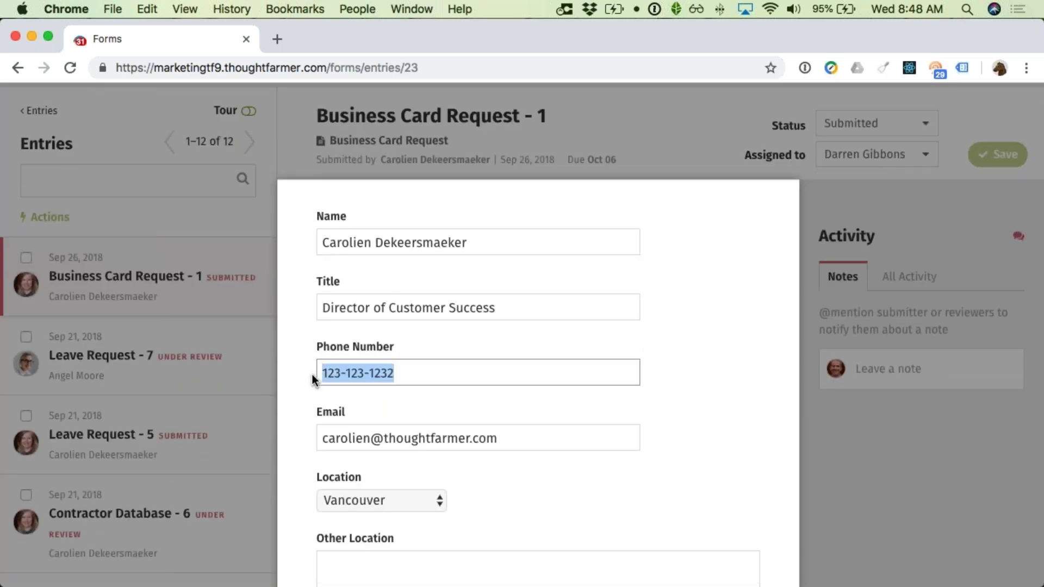
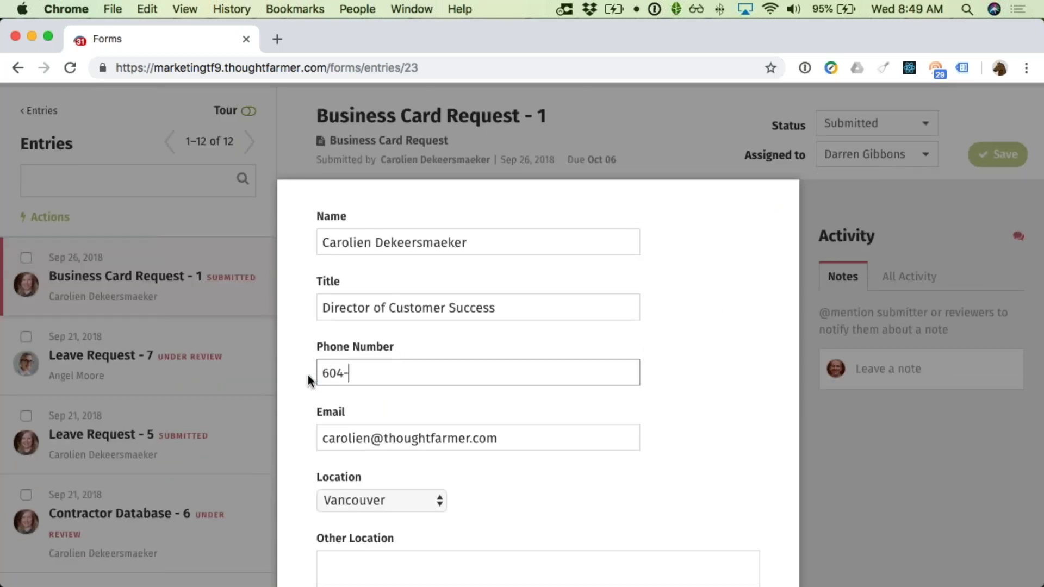
{"action": "scroll", "coordinate": [423, 377], "scroll_direction": "down", "scroll_amount": 1}
{"action": "scroll", "coordinate": [425, 380], "scroll_direction": "down", "scroll_amount": 5}
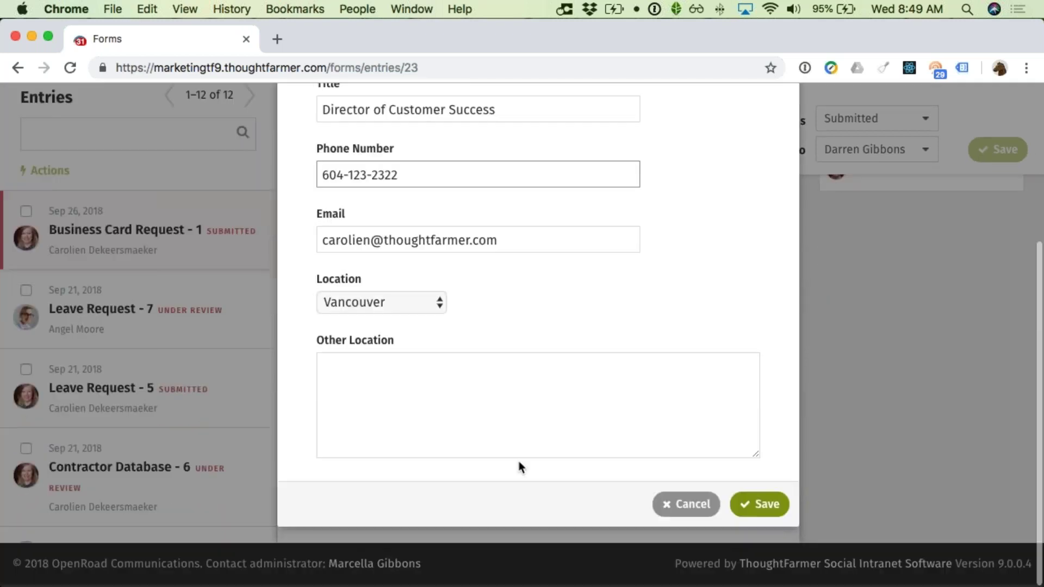
{"action": "left_click", "coordinate": [761, 506]}
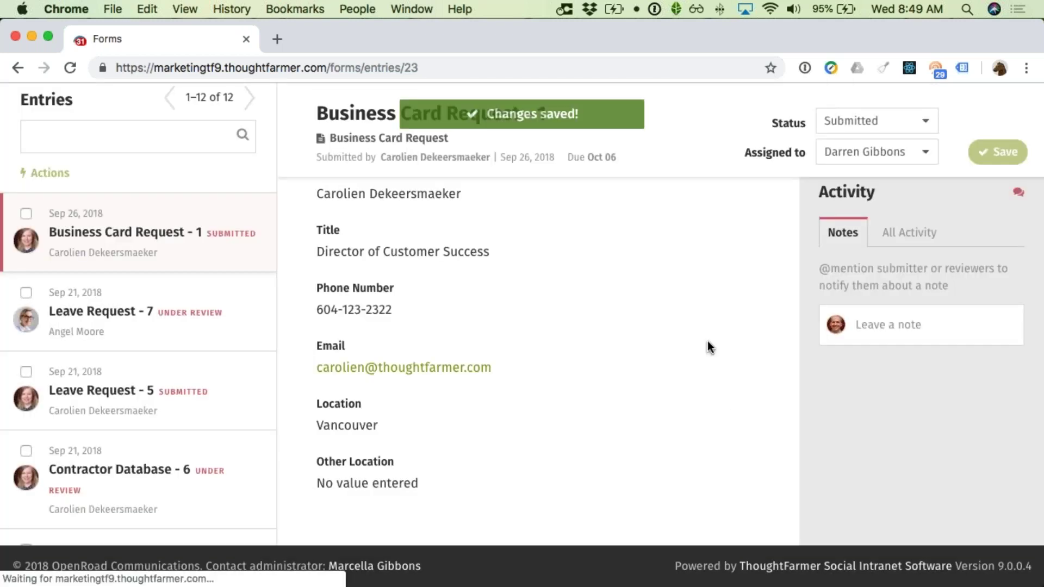
Step: Set the entry's status to Design, assign it to a different reviewer, and save
{"action": "left_click", "coordinate": [859, 159]}
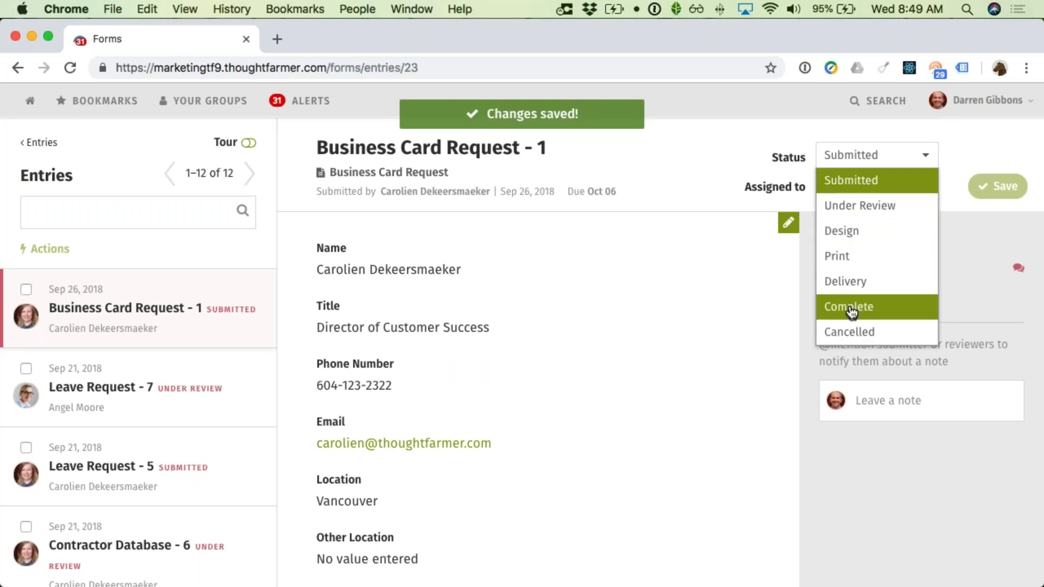
{"action": "left_click", "coordinate": [851, 230]}
{"action": "left_click", "coordinate": [853, 194]}
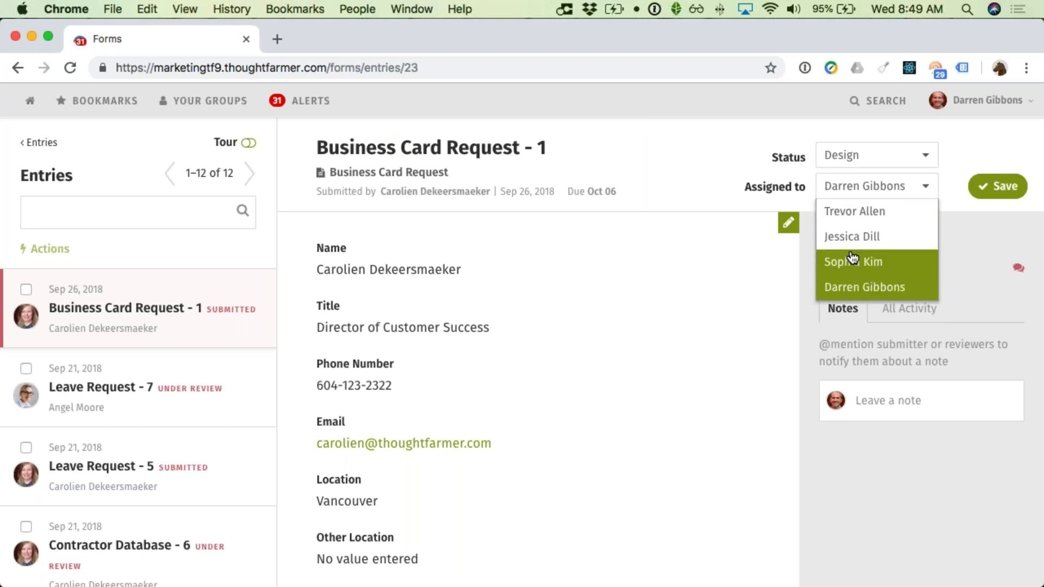
{"action": "left_click", "coordinate": [860, 261]}
{"action": "left_click", "coordinate": [994, 188]}
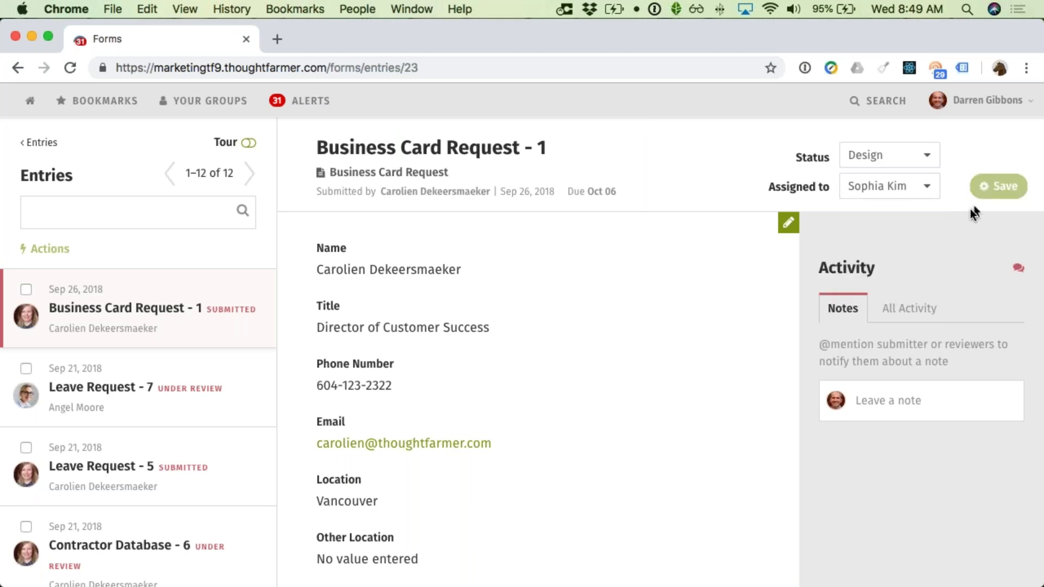
{"action": "scroll", "coordinate": [676, 336], "scroll_direction": "down", "scroll_amount": 2}
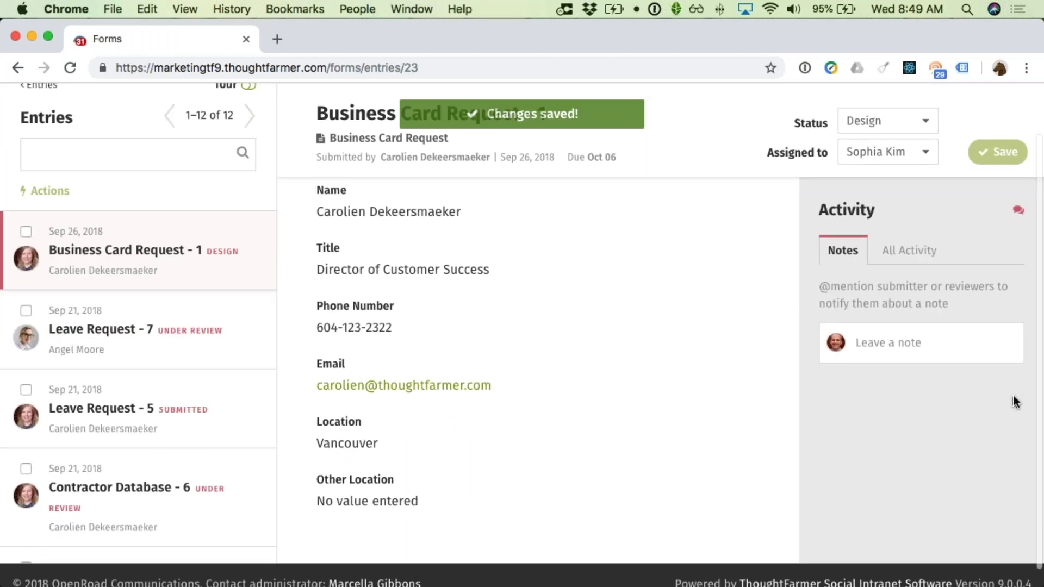
Step: Post a note on the entry handing it over to the new reviewer
{"action": "left_click", "coordinate": [959, 335]}
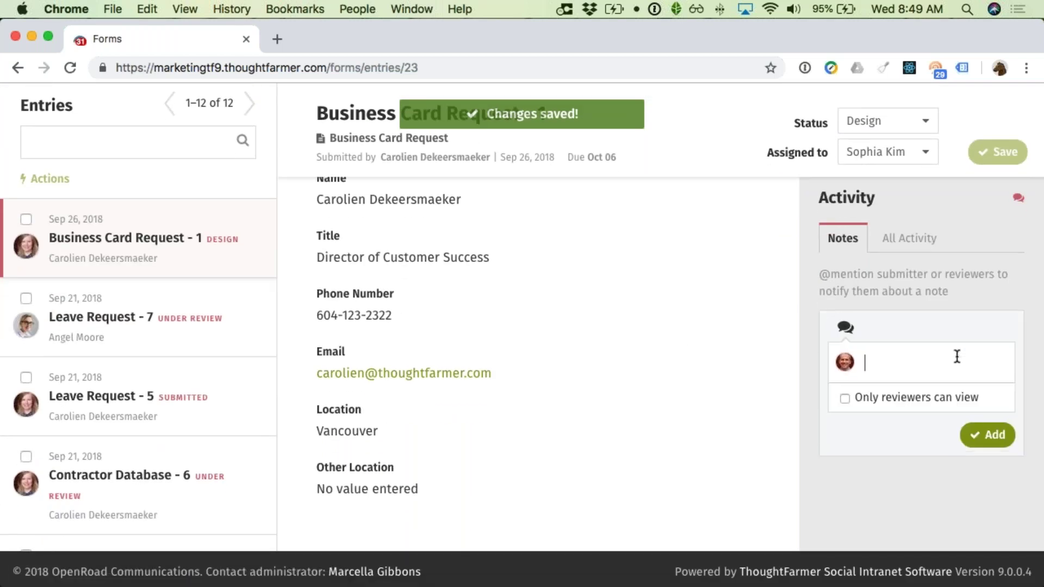
{"action": "type", "text": "Over to"}
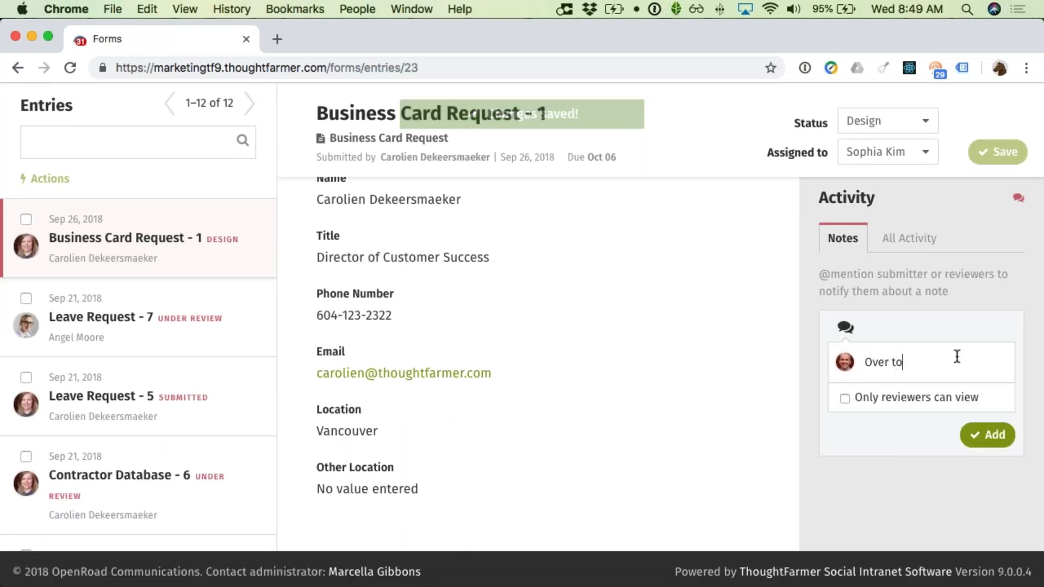
{"action": "type", "text": " you Sophia!"}
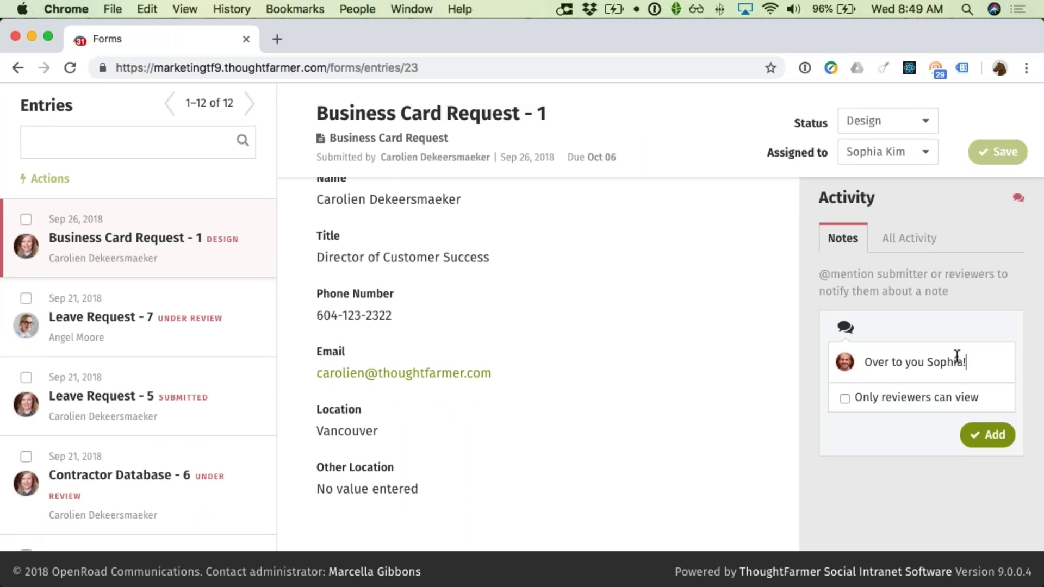
{"action": "left_click", "coordinate": [973, 432]}
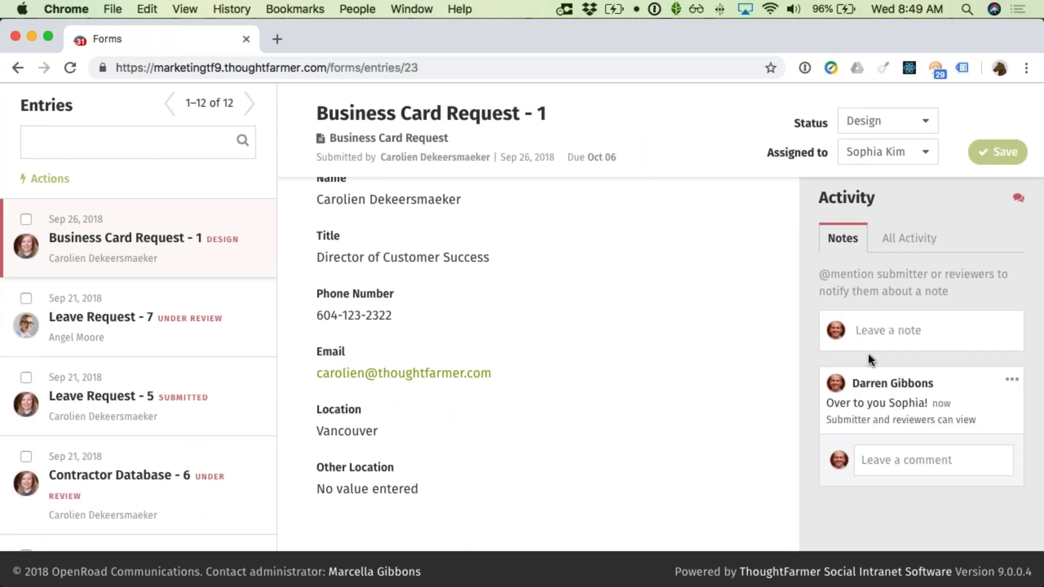
Step: Add the reviewers-only note 'Make sure to spell her name right' to the entry
{"action": "left_click", "coordinate": [923, 326]}
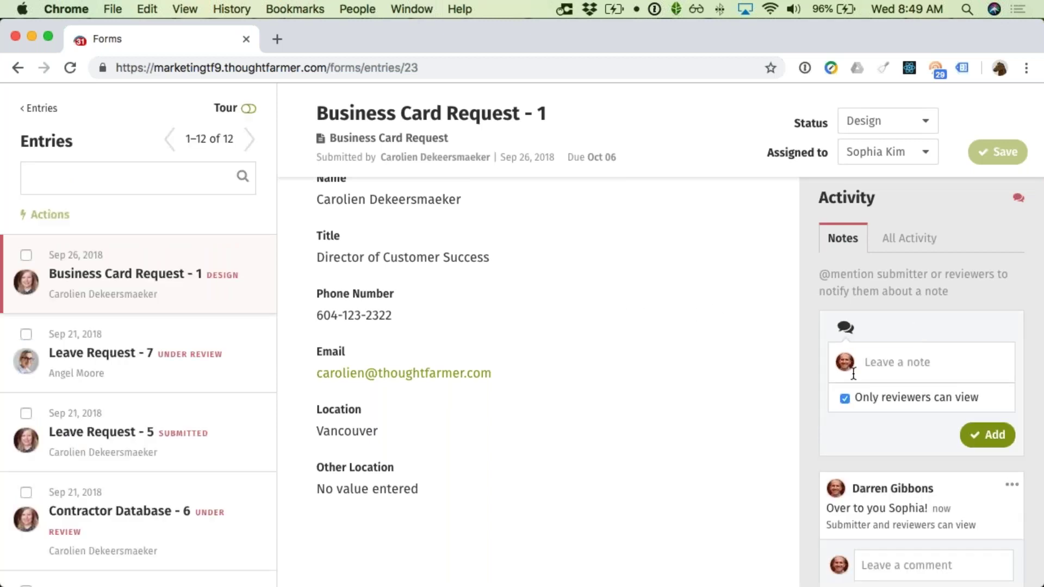
{"action": "scroll", "coordinate": [859, 430], "scroll_direction": "down", "scroll_amount": 3}
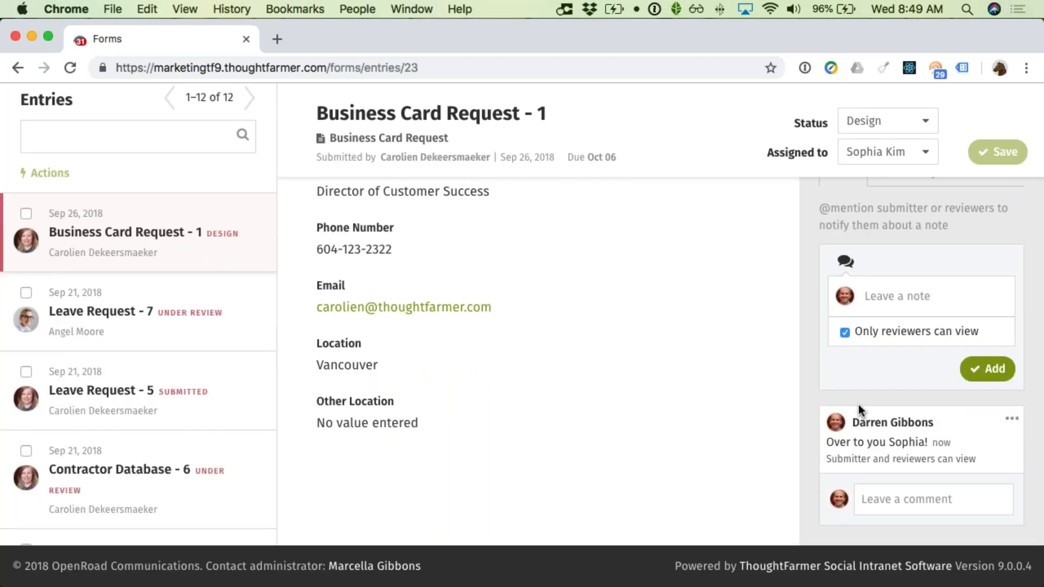
{"action": "left_click", "coordinate": [888, 299]}
{"action": "type", "text": "Make sure to spell her name right!"}
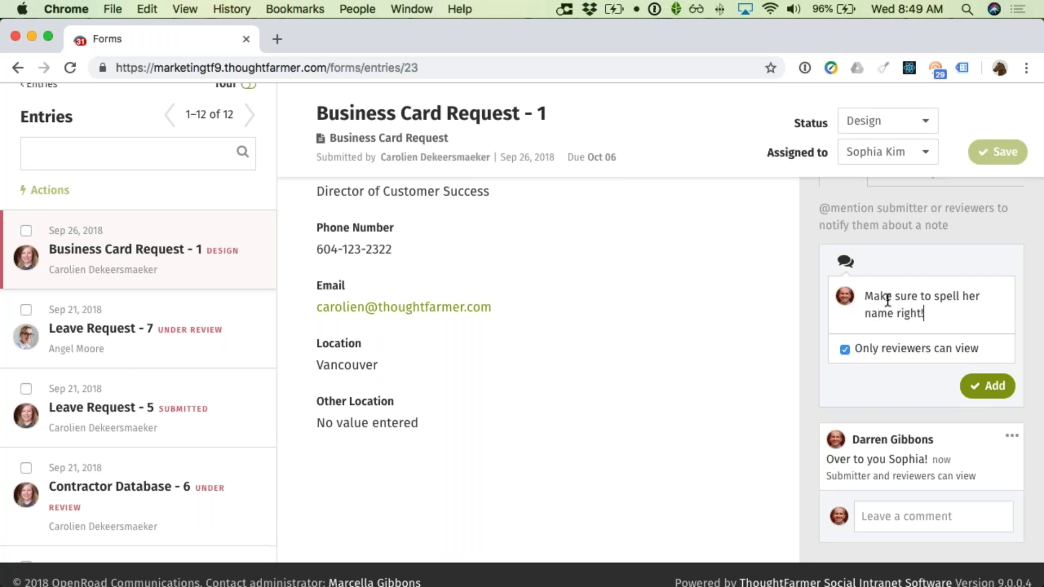
{"action": "left_click", "coordinate": [978, 380]}
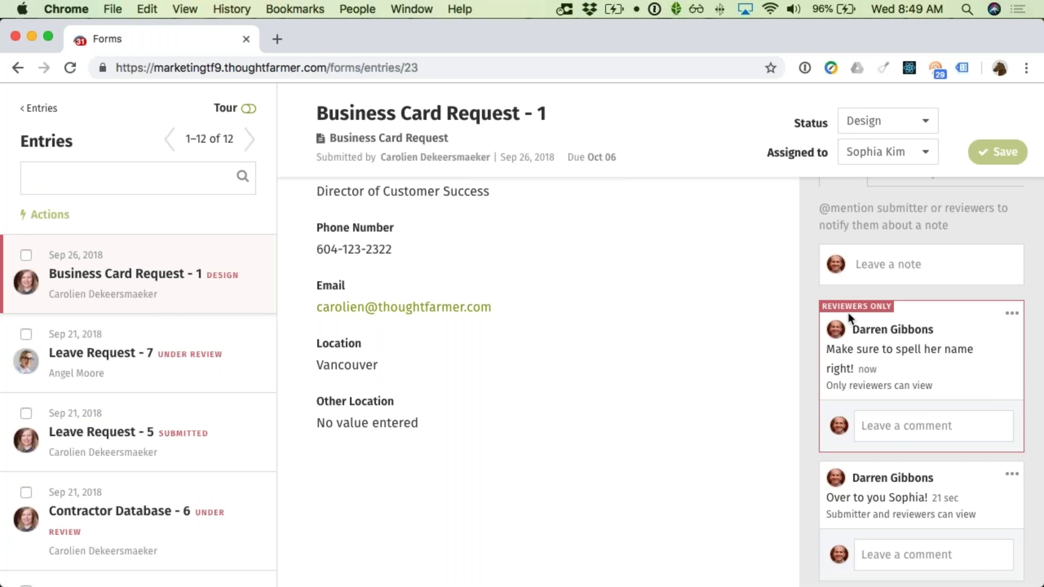
{"action": "scroll", "coordinate": [851, 313], "scroll_direction": "up", "scroll_amount": 5}
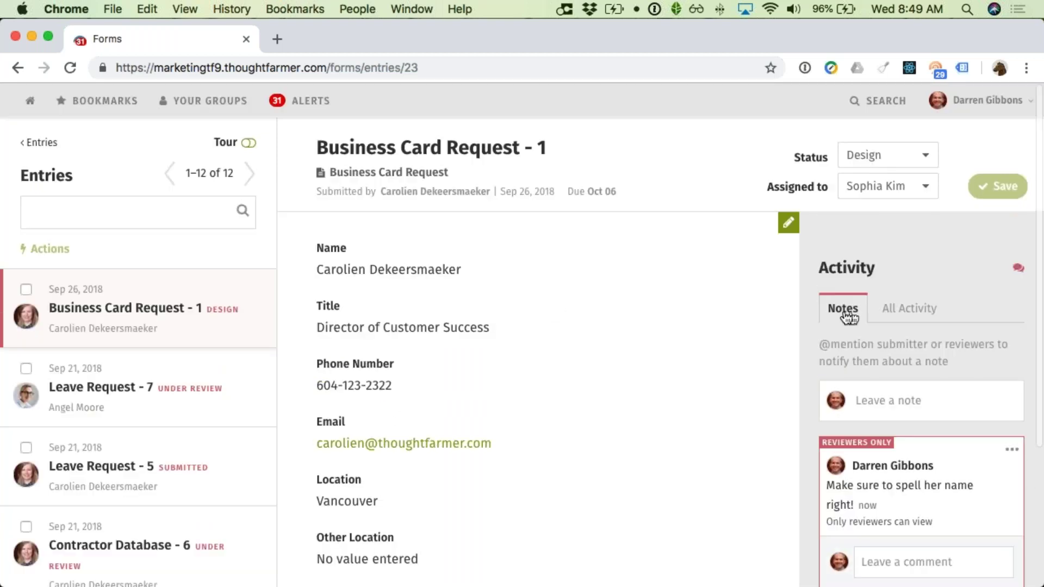
{"action": "scroll", "coordinate": [554, 308], "scroll_direction": "down", "scroll_amount": 3}
{"action": "scroll", "coordinate": [447, 357], "scroll_direction": "up", "scroll_amount": 3}
{"action": "left_click", "coordinate": [917, 314]}
Step: Scroll through the entry's history of notes, status change, reassignment and original submission
{"action": "scroll", "coordinate": [919, 317], "scroll_direction": "down", "scroll_amount": 2}
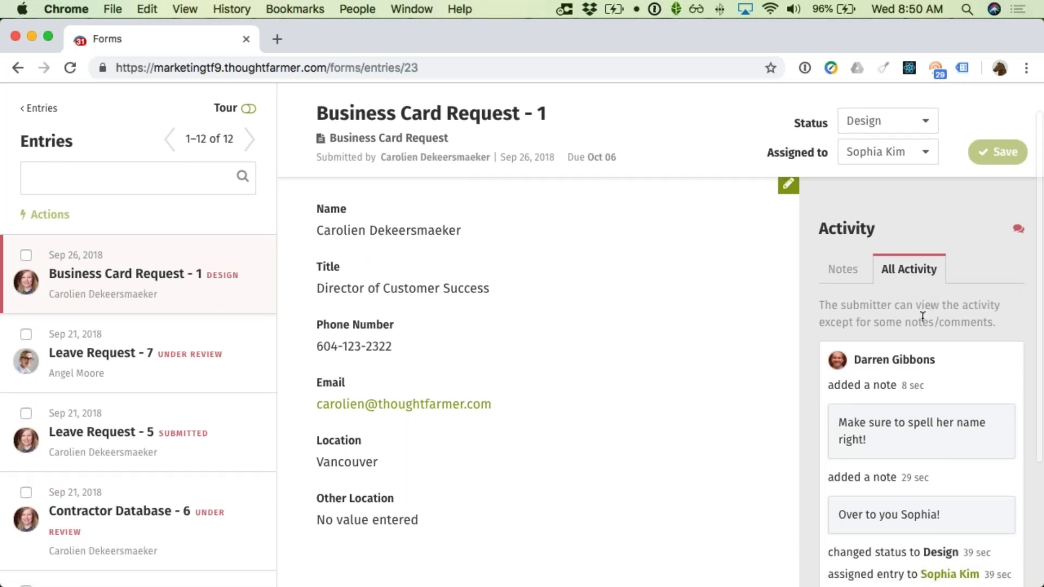
{"action": "scroll", "coordinate": [923, 319], "scroll_direction": "down", "scroll_amount": 3}
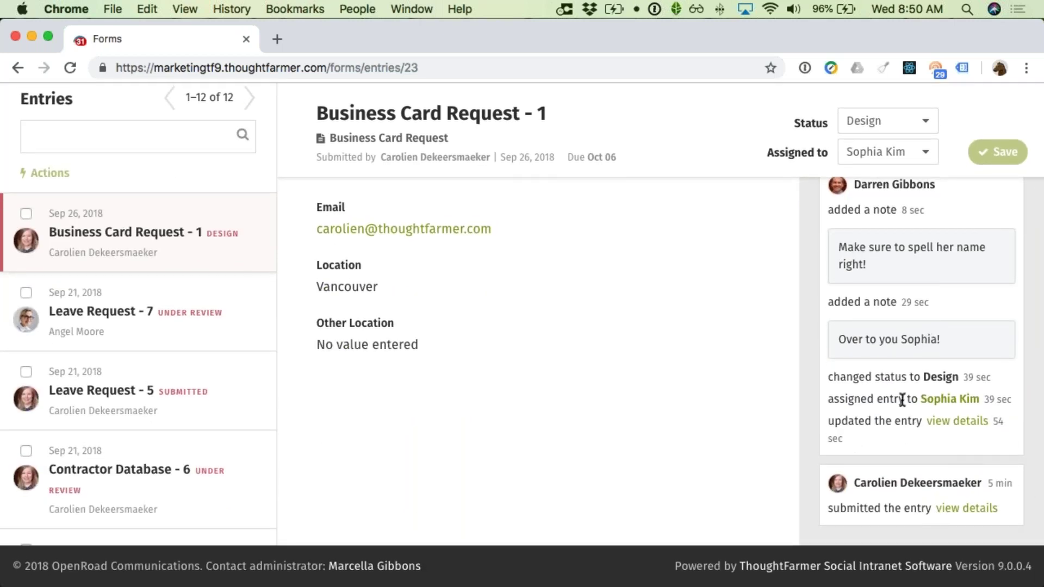
{"action": "scroll", "coordinate": [905, 375], "scroll_direction": "up", "scroll_amount": 1}
{"action": "scroll", "coordinate": [904, 315], "scroll_direction": "down", "scroll_amount": 1}
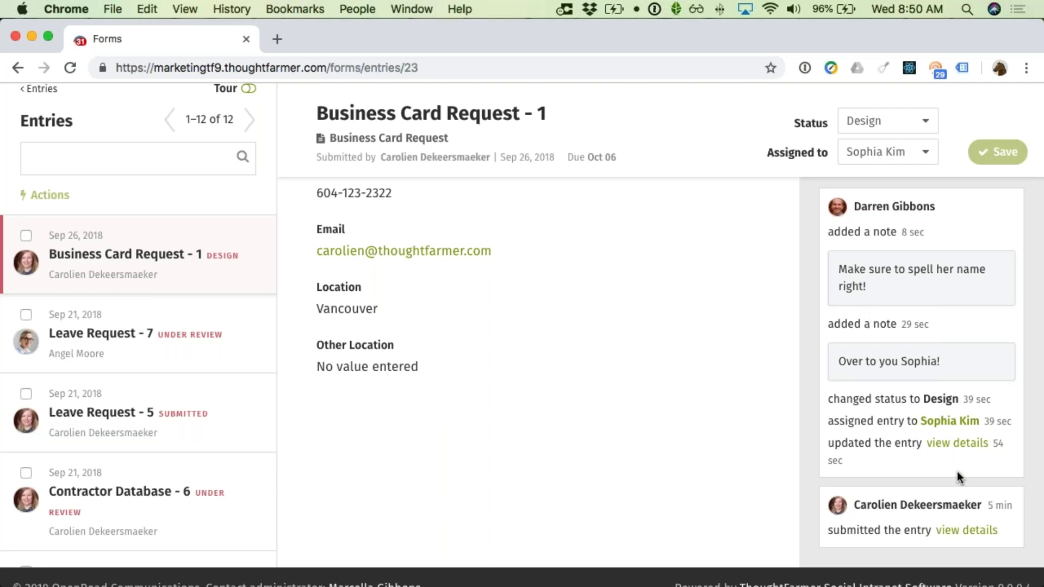
{"action": "left_click", "coordinate": [947, 444]}
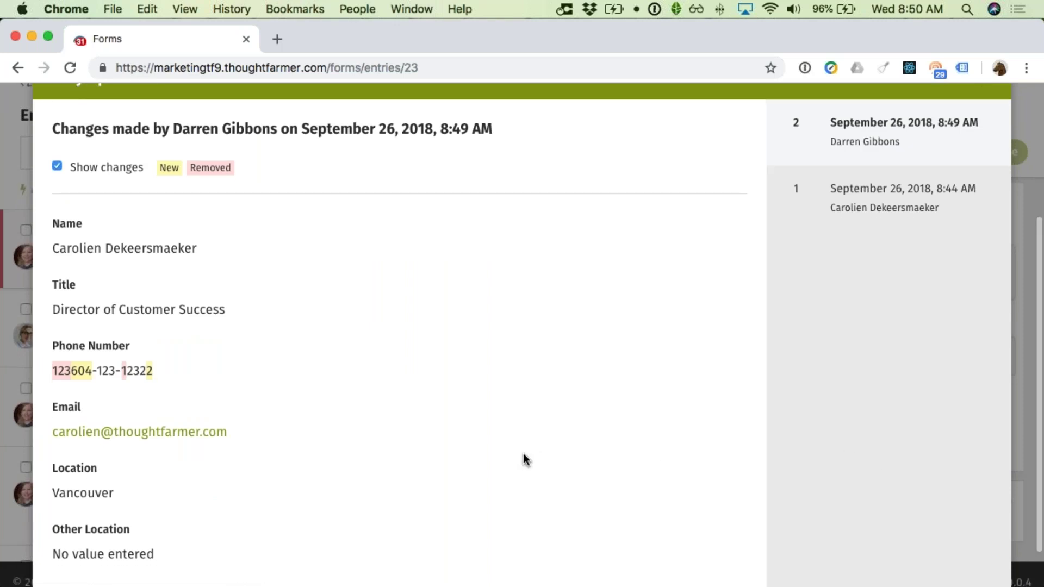
{"action": "left_click", "coordinate": [842, 215]}
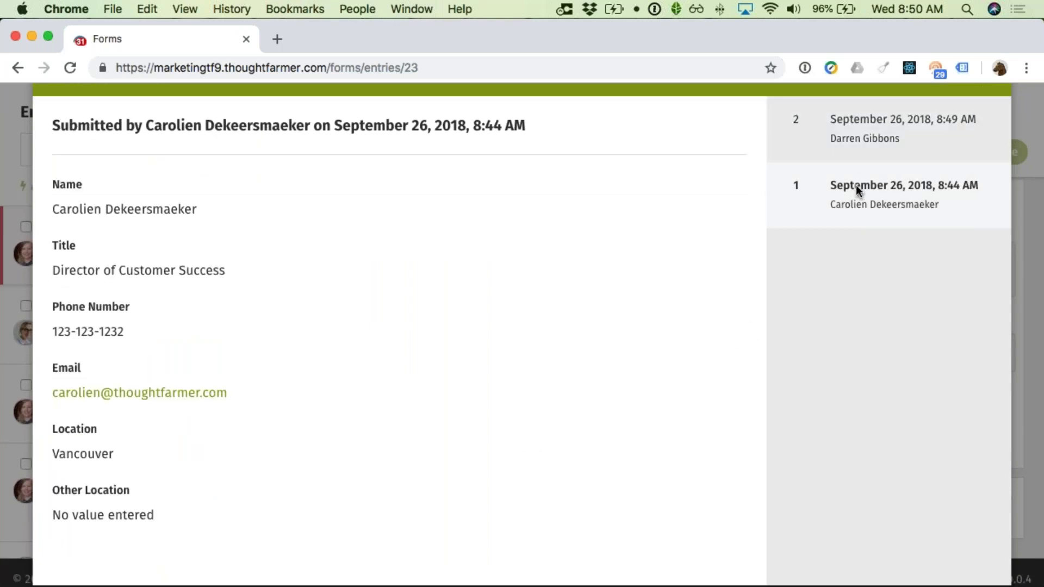
{"action": "left_click", "coordinate": [858, 151]}
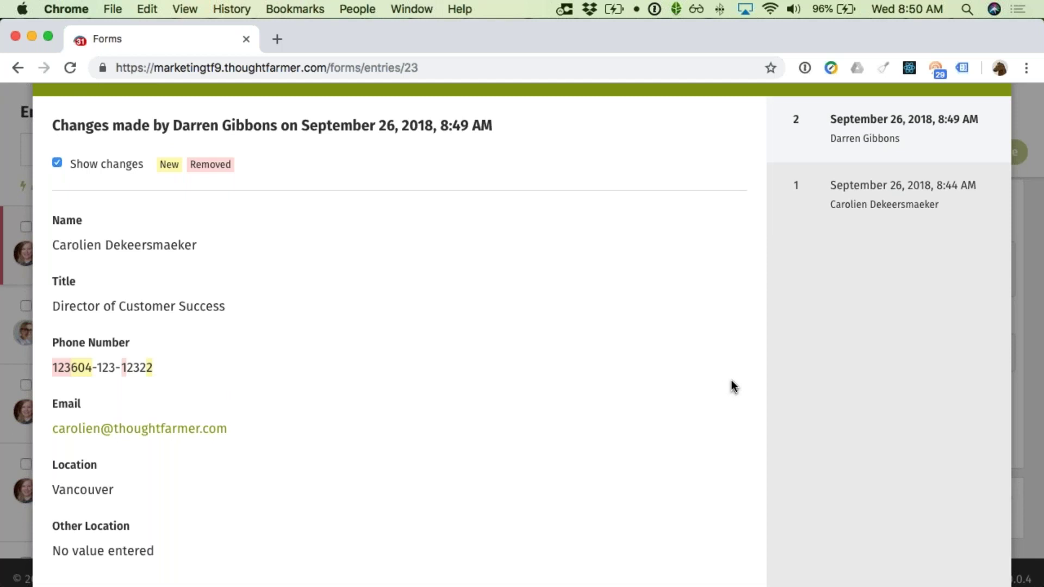
{"action": "scroll", "coordinate": [879, 377], "scroll_direction": "up", "scroll_amount": 5}
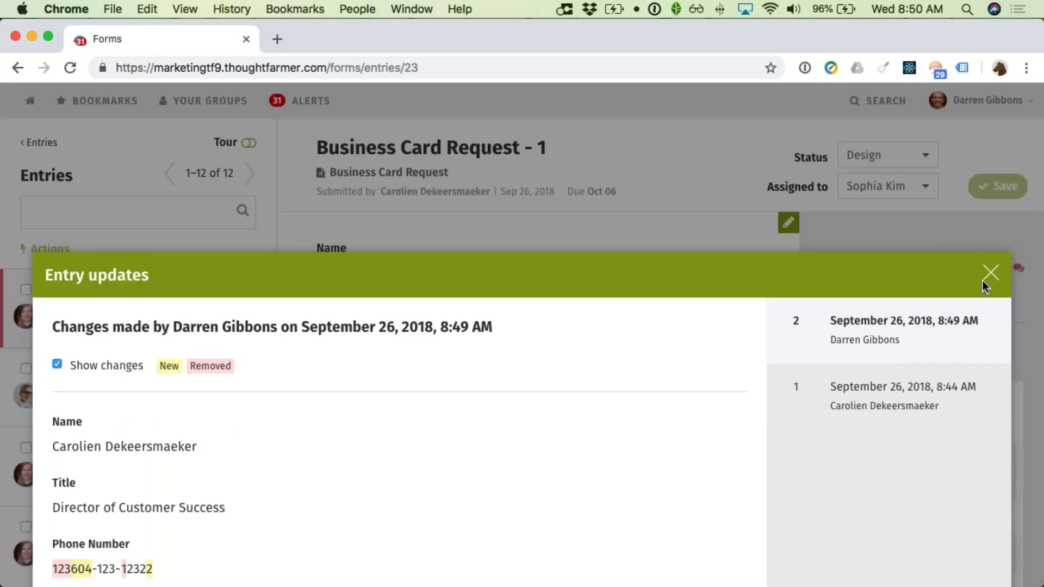
{"action": "left_click", "coordinate": [990, 274]}
{"action": "scroll", "coordinate": [874, 331], "scroll_direction": "down", "scroll_amount": 5}
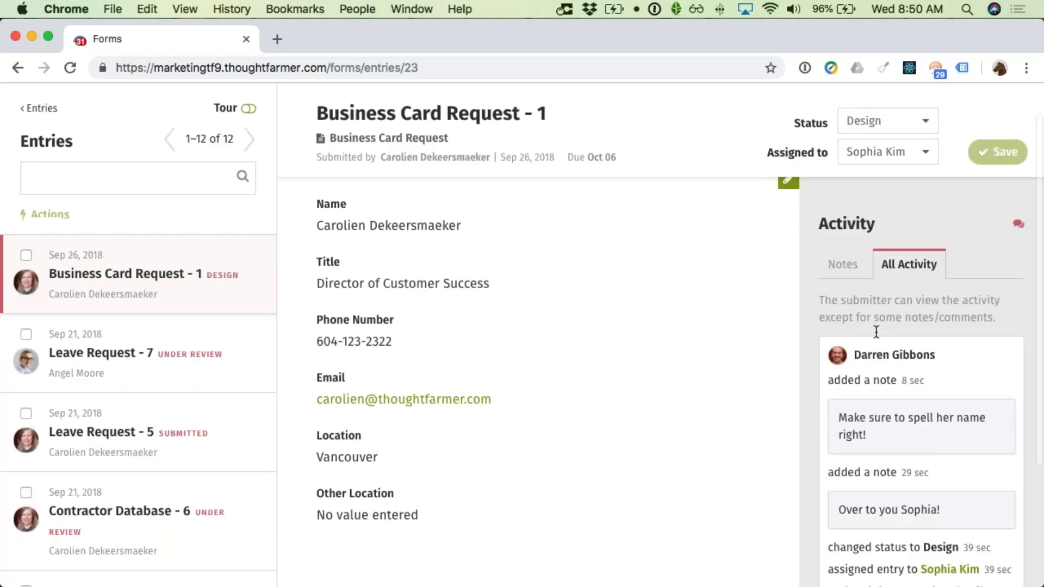
{"action": "scroll", "coordinate": [713, 371], "scroll_direction": "up", "scroll_amount": 1}
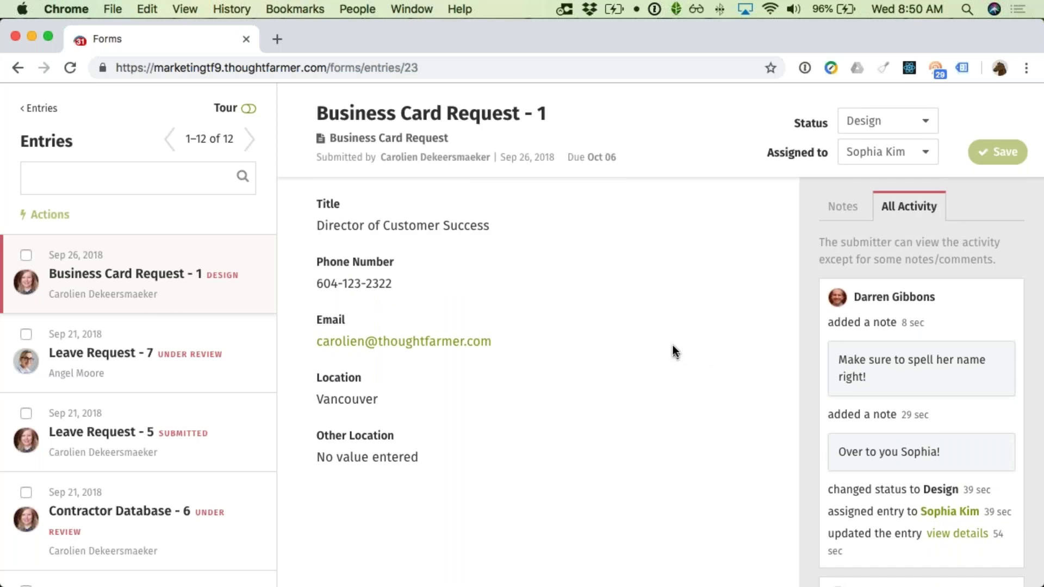
Step: Search the Forms list for 'cont' to show only the Contractor Database form
{"action": "left_click", "coordinate": [34, 111]}
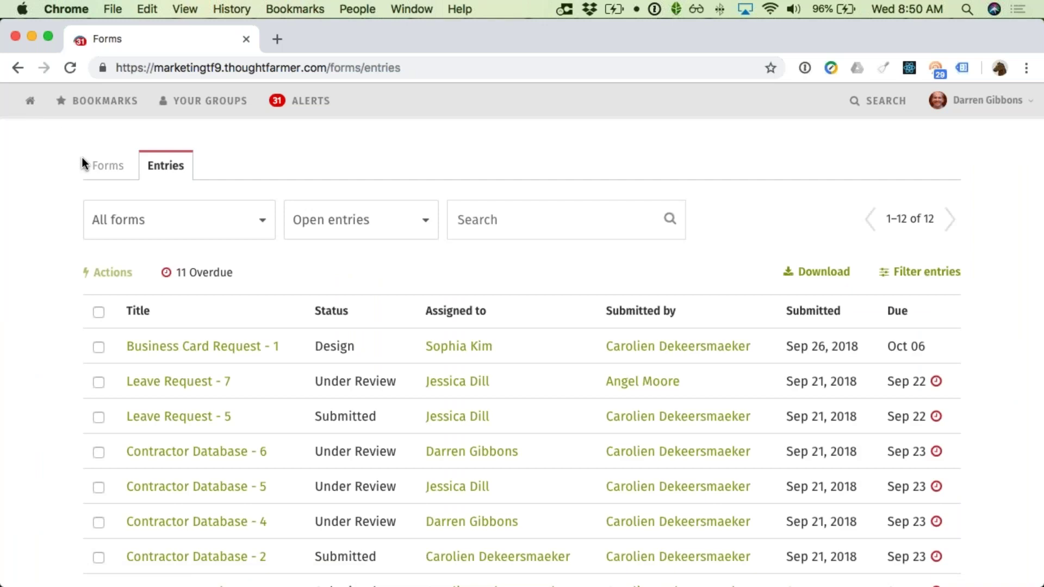
{"action": "left_click", "coordinate": [98, 168]}
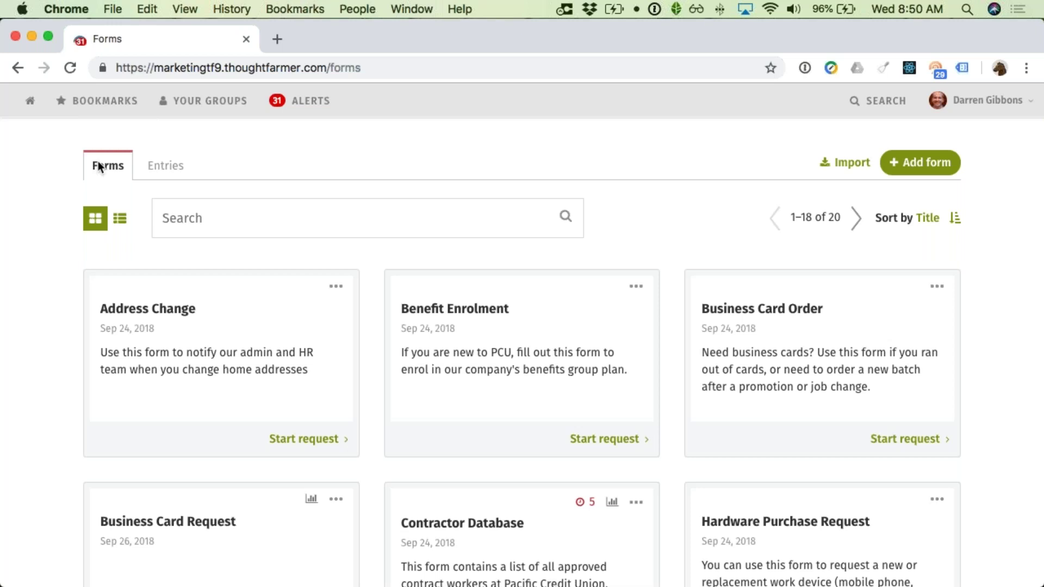
{"action": "left_click", "coordinate": [178, 212]}
{"action": "type", "text": "cont"}
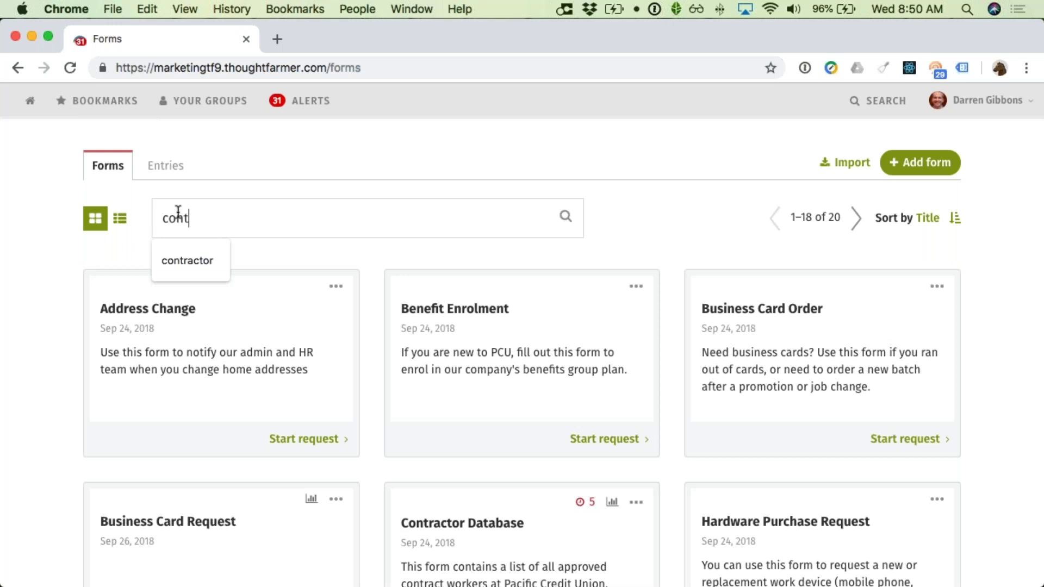
{"action": "left_click", "coordinate": [184, 256]}
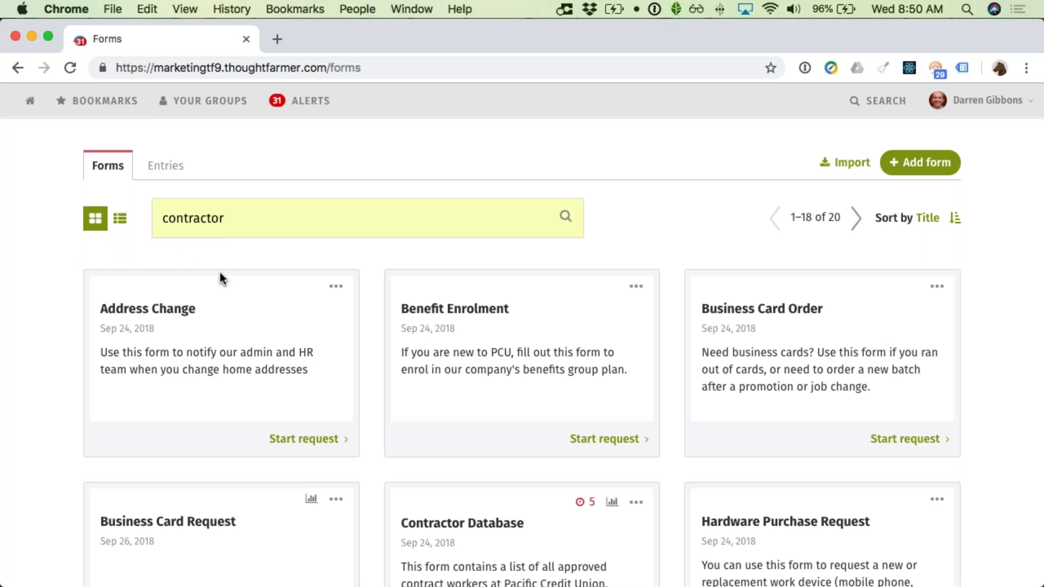
{"action": "key", "text": "Return"}
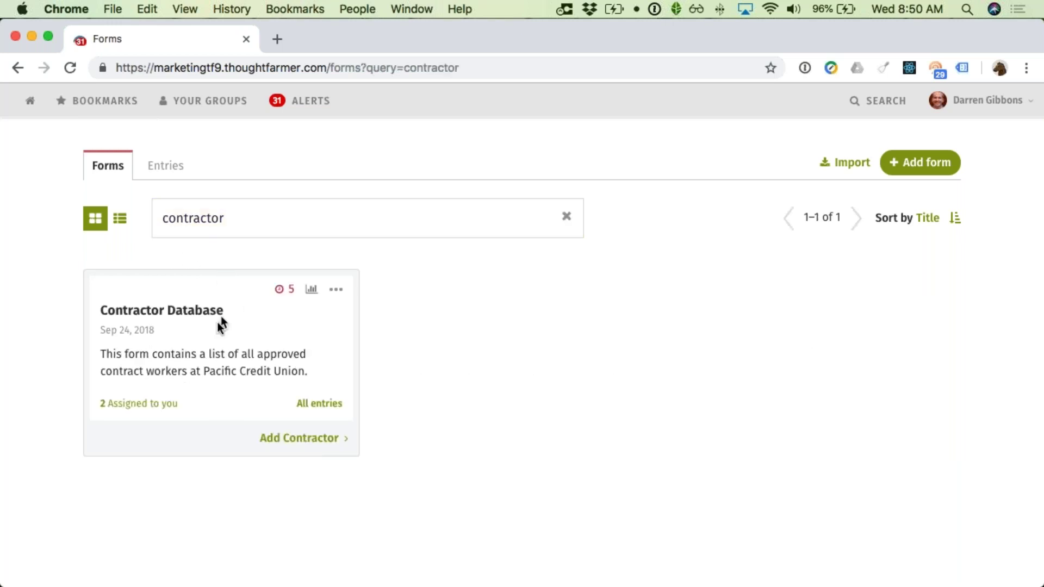
{"action": "left_click", "coordinate": [336, 289]}
Step: Open the Contractor Database form in the editor and review its fields, Headshot through Country
{"action": "left_click", "coordinate": [337, 318]}
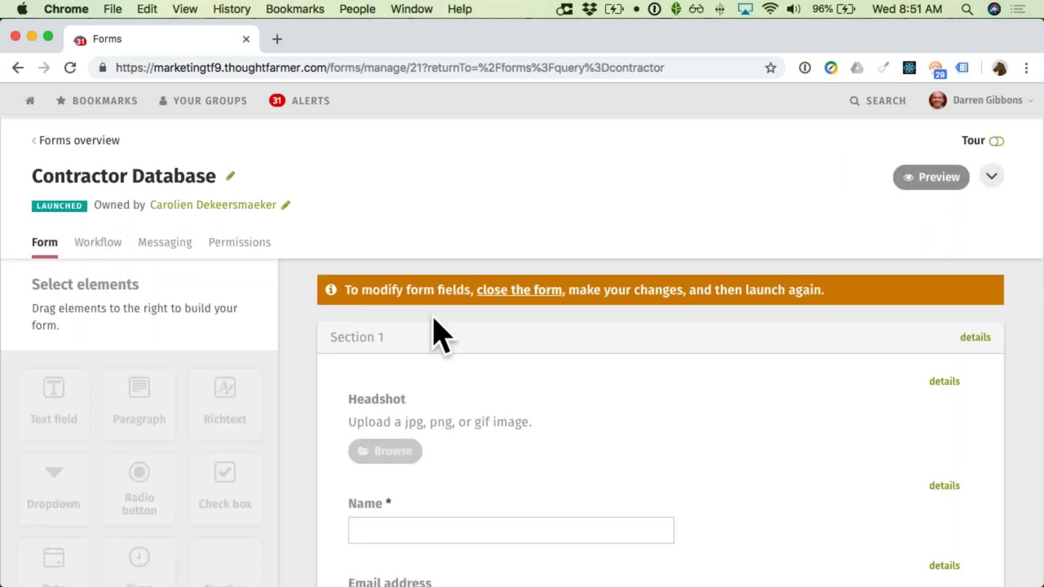
{"action": "scroll", "coordinate": [449, 341], "scroll_direction": "down", "scroll_amount": 10}
{"action": "scroll", "coordinate": [465, 292], "scroll_direction": "up", "scroll_amount": 3}
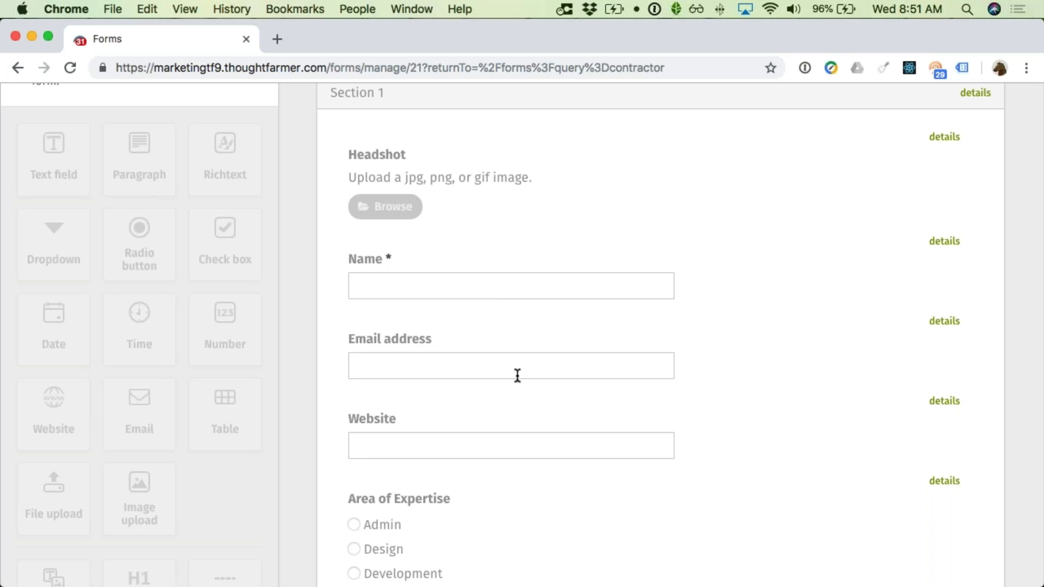
{"action": "scroll", "coordinate": [518, 383], "scroll_direction": "down", "scroll_amount": 5}
{"action": "scroll", "coordinate": [506, 339], "scroll_direction": "down", "scroll_amount": 3}
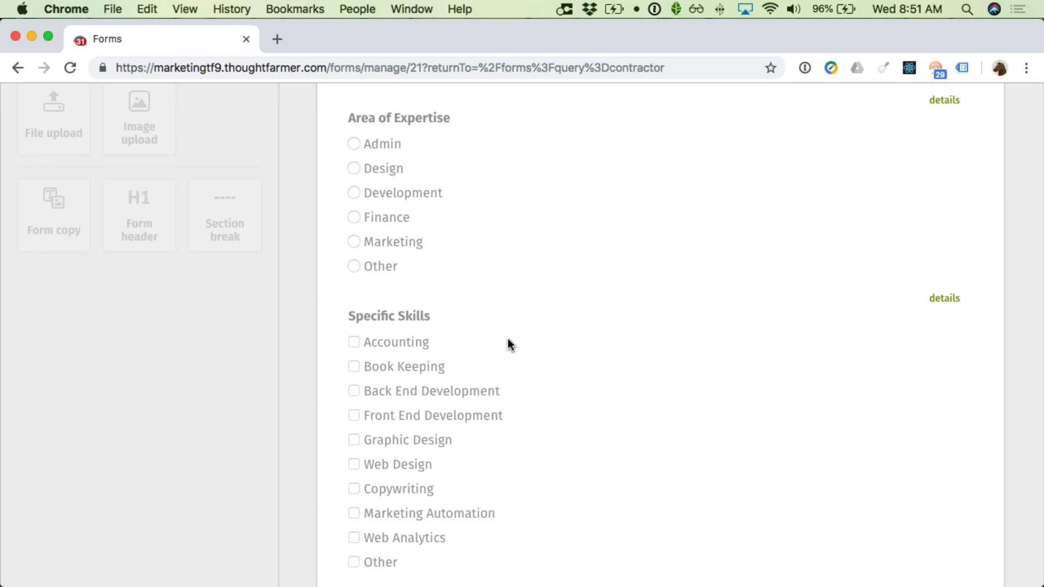
{"action": "scroll", "coordinate": [508, 338], "scroll_direction": "down", "scroll_amount": 7}
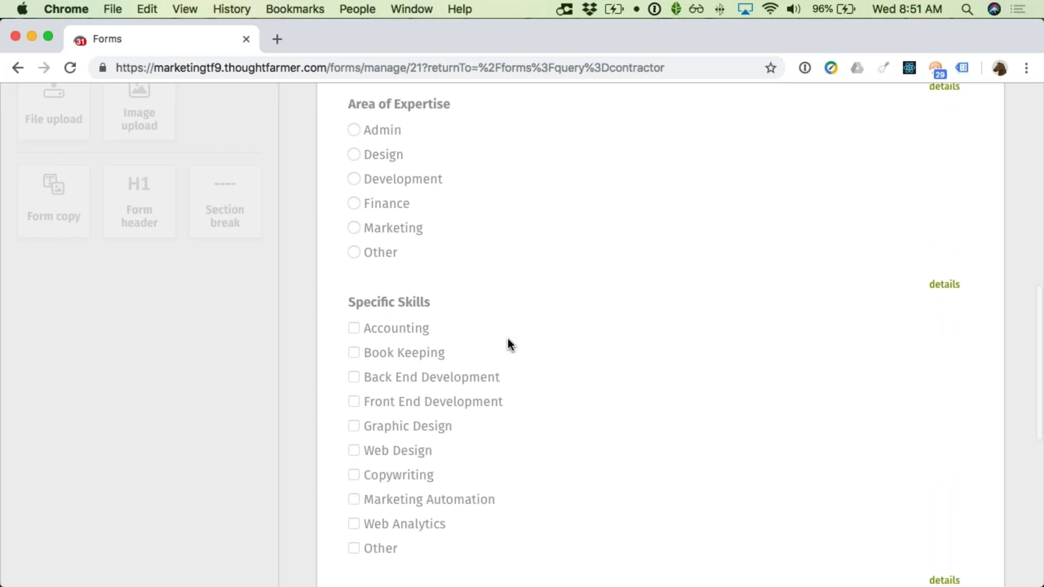
{"action": "scroll", "coordinate": [492, 327], "scroll_direction": "down", "scroll_amount": 3}
{"action": "scroll", "coordinate": [489, 325], "scroll_direction": "up", "scroll_amount": 10}
{"action": "scroll", "coordinate": [463, 324], "scroll_direction": "up", "scroll_amount": 10}
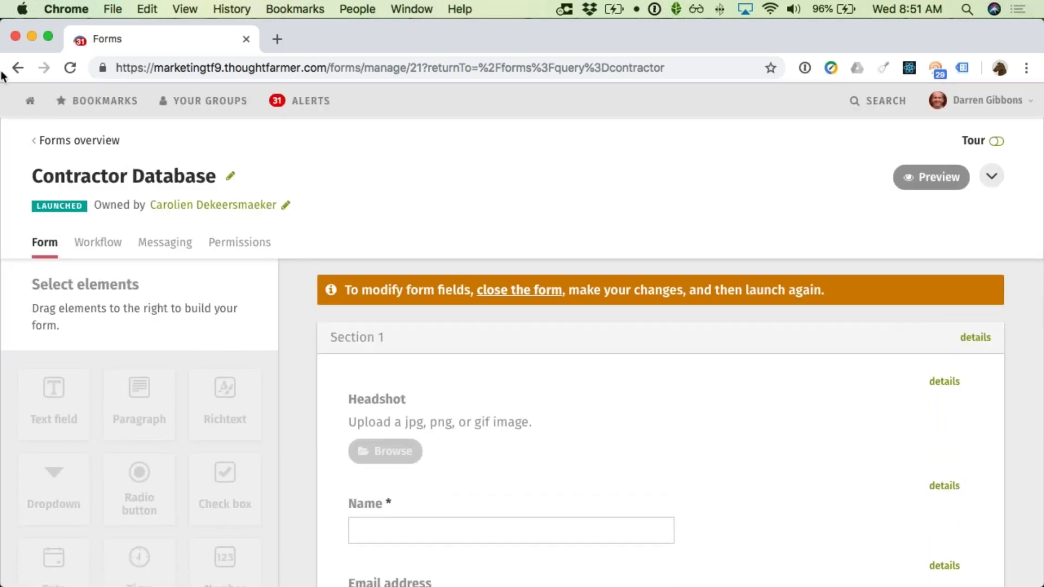
Step: Return to the contractor-filtered forms and list all Contractor Database entries
{"action": "left_click", "coordinate": [15, 69]}
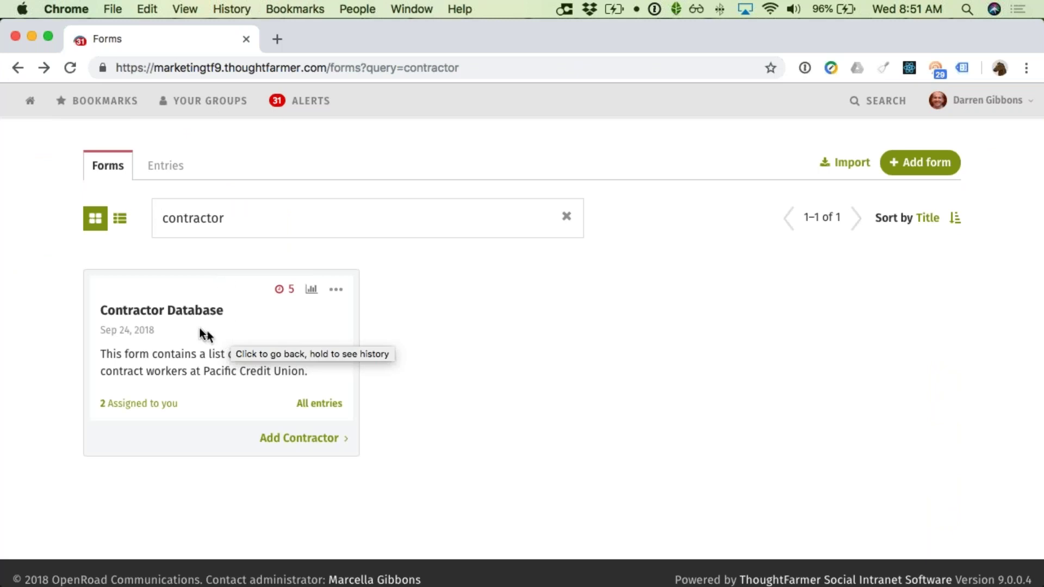
{"action": "left_click", "coordinate": [336, 403]}
{"action": "scroll", "coordinate": [338, 401], "scroll_direction": "down", "scroll_amount": 1}
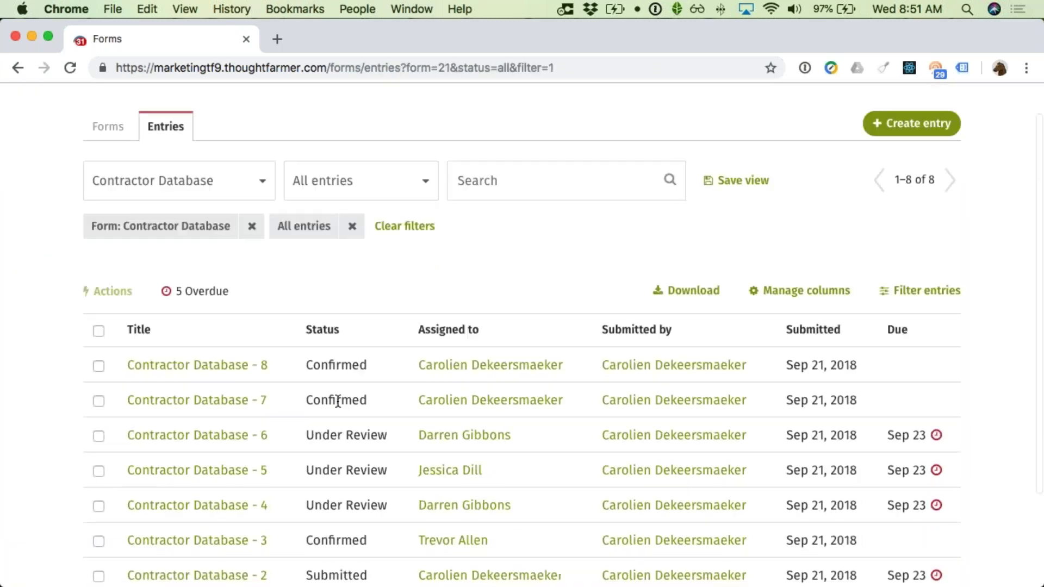
{"action": "scroll", "coordinate": [338, 402], "scroll_direction": "down", "scroll_amount": 3}
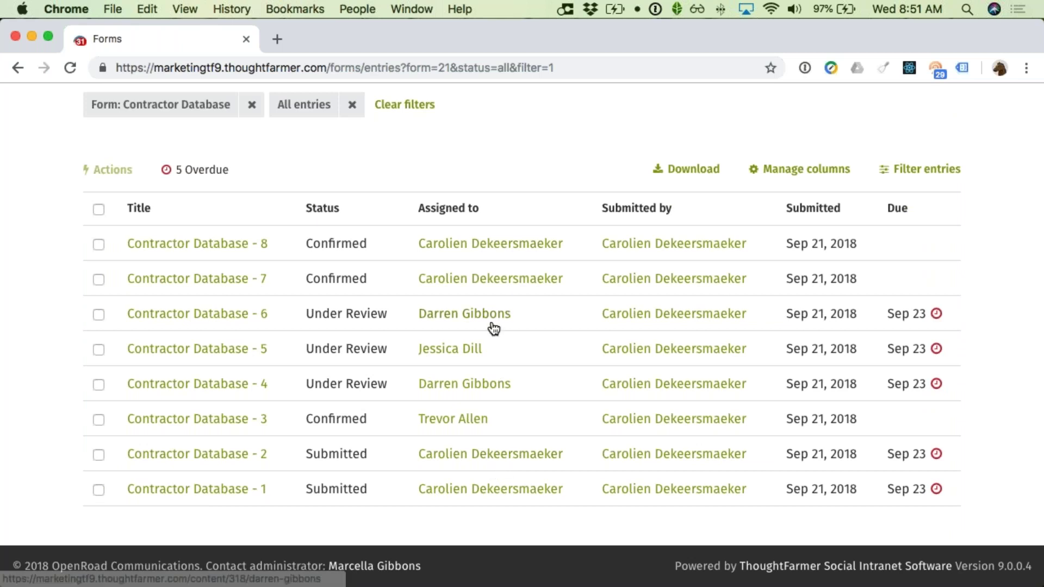
{"action": "scroll", "coordinate": [492, 326], "scroll_direction": "up", "scroll_amount": 4}
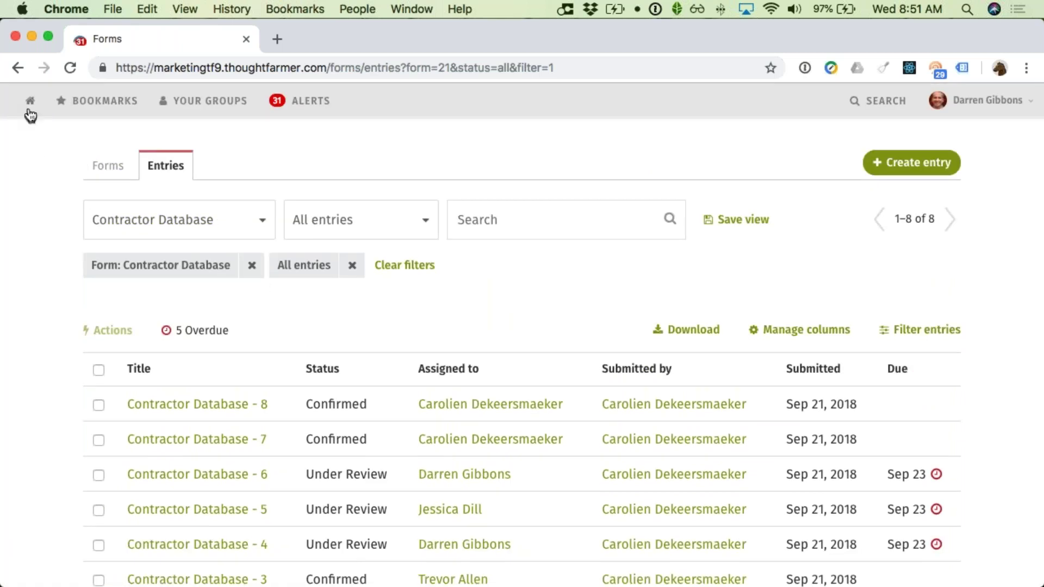
Step: Go to the intranet home page and open Human Resources under Departments
{"action": "left_click", "coordinate": [30, 112]}
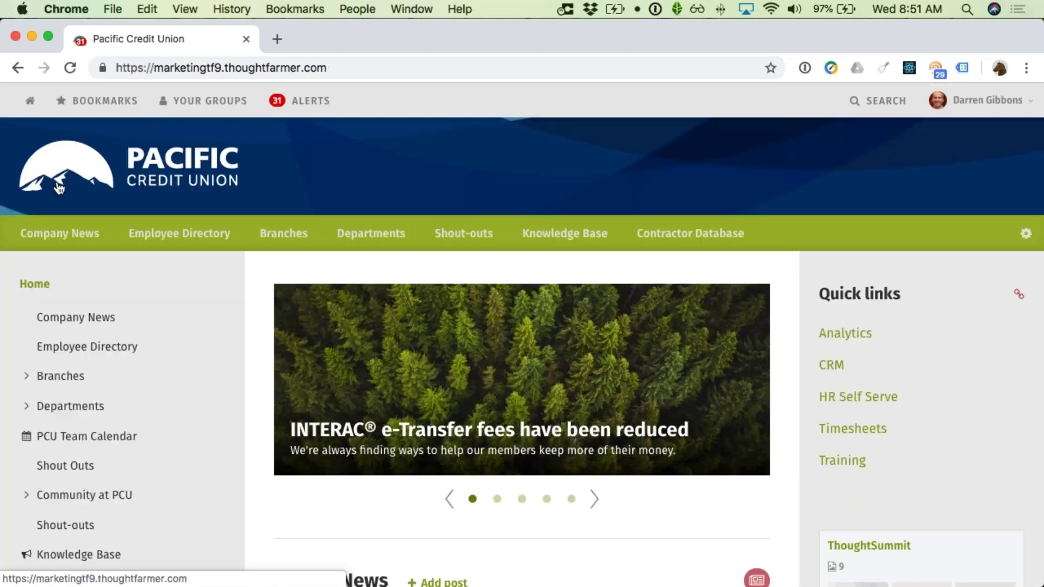
{"action": "scroll", "coordinate": [172, 288], "scroll_direction": "down", "scroll_amount": 2}
{"action": "scroll", "coordinate": [172, 299], "scroll_direction": "down", "scroll_amount": 1}
{"action": "scroll", "coordinate": [159, 322], "scroll_direction": "down", "scroll_amount": 3}
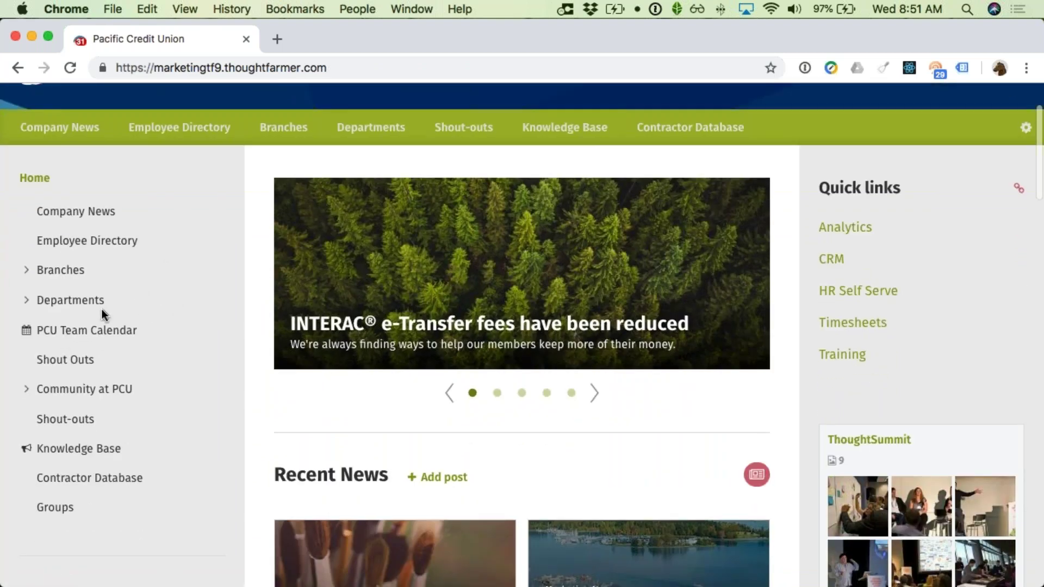
{"action": "left_click", "coordinate": [25, 304]}
{"action": "scroll", "coordinate": [79, 340], "scroll_direction": "down", "scroll_amount": 2}
{"action": "scroll", "coordinate": [86, 346], "scroll_direction": "down", "scroll_amount": 2}
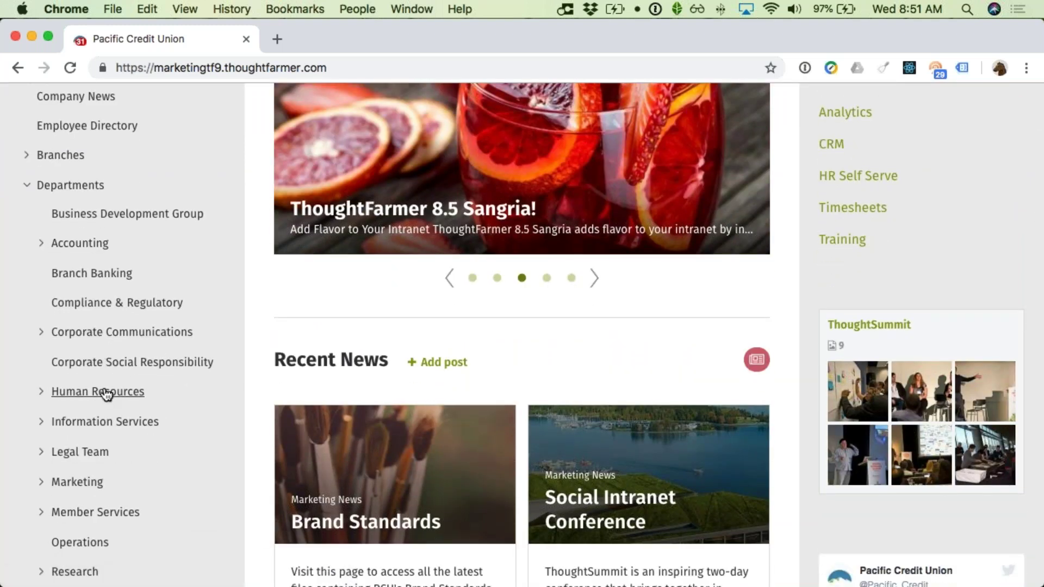
{"action": "left_click", "coordinate": [98, 394]}
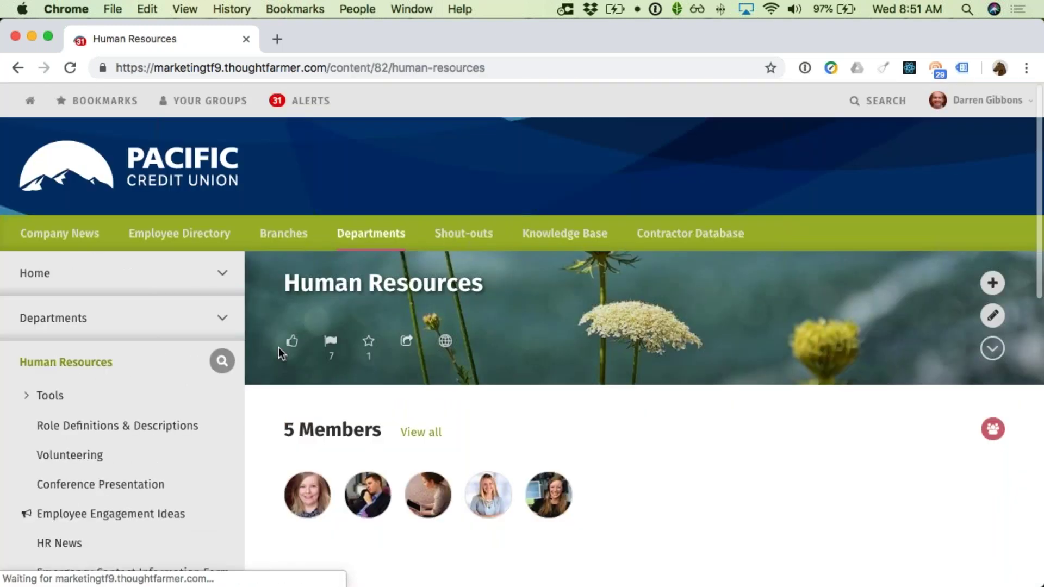
{"action": "scroll", "coordinate": [333, 348], "scroll_direction": "down", "scroll_amount": 5}
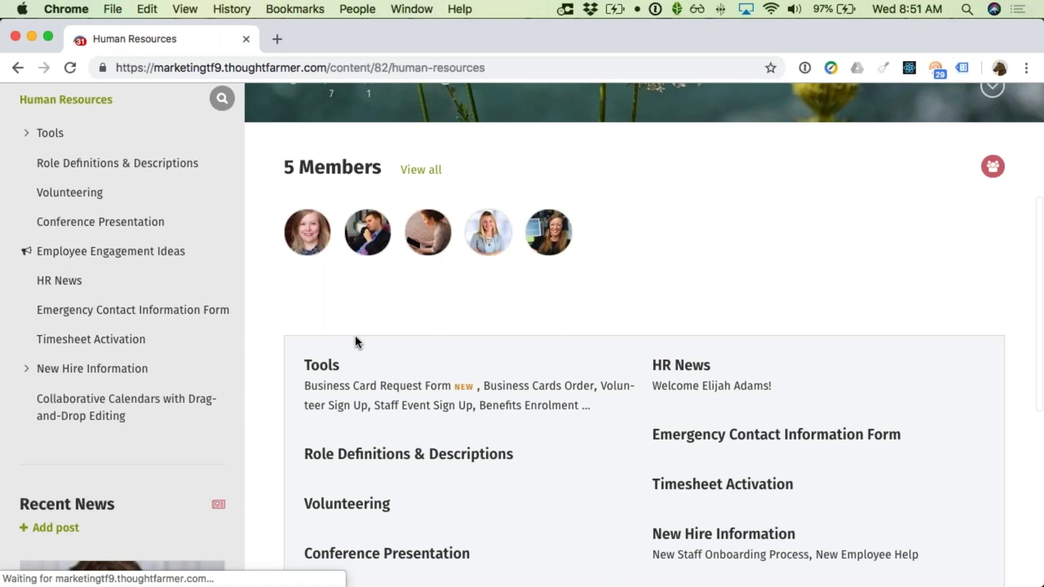
{"action": "scroll", "coordinate": [708, 347], "scroll_direction": "up", "scroll_amount": 4}
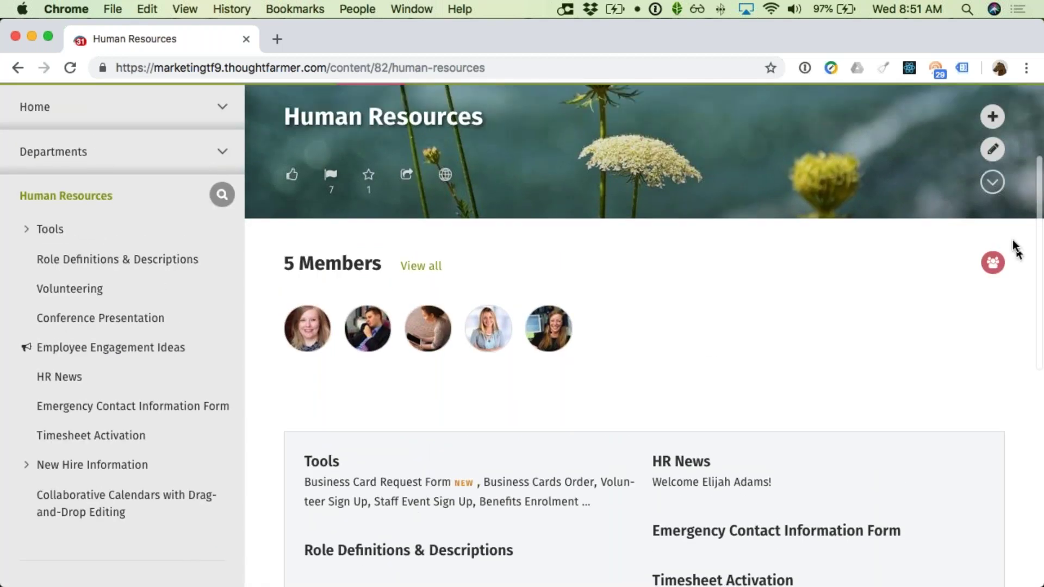
Step: Start a new Human Resources page titled 'Contractor Database' with Form as its content type
{"action": "left_click", "coordinate": [991, 116]}
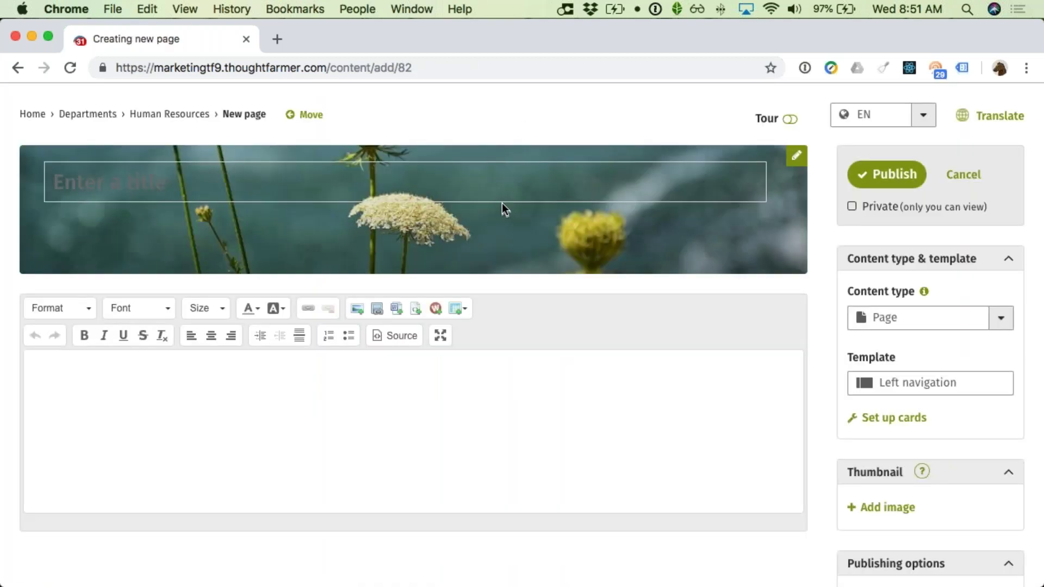
{"action": "type", "text": "Contrac"}
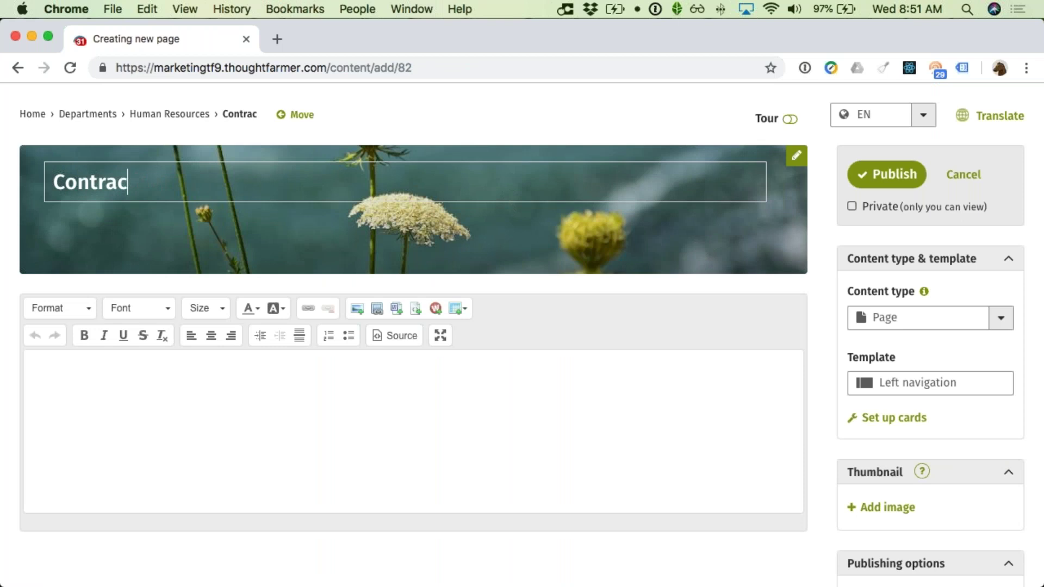
{"action": "type", "text": "tor Database"}
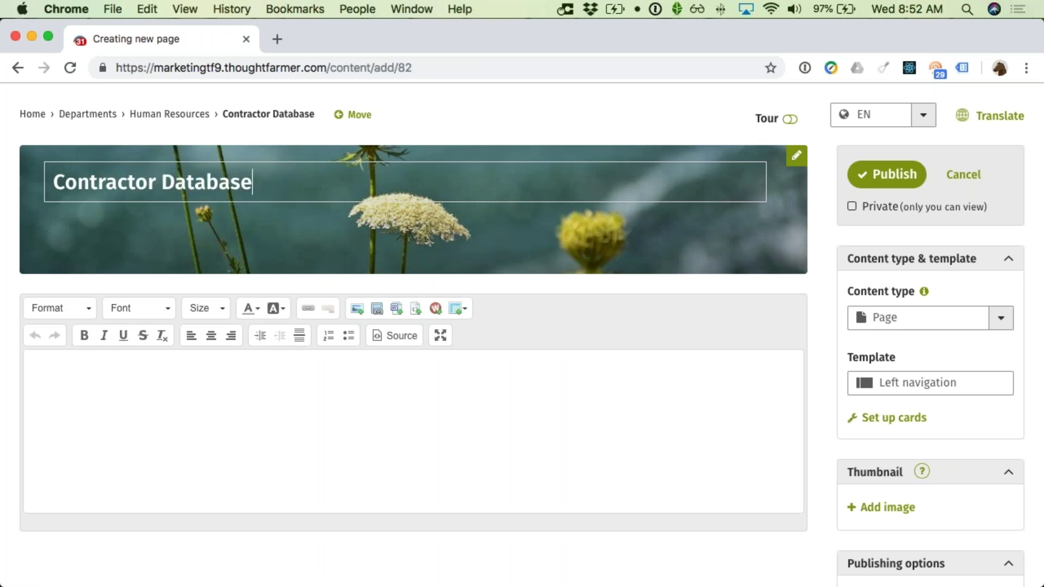
{"action": "left_click", "coordinate": [924, 328]}
{"action": "scroll", "coordinate": [911, 392], "scroll_direction": "down", "scroll_amount": 4}
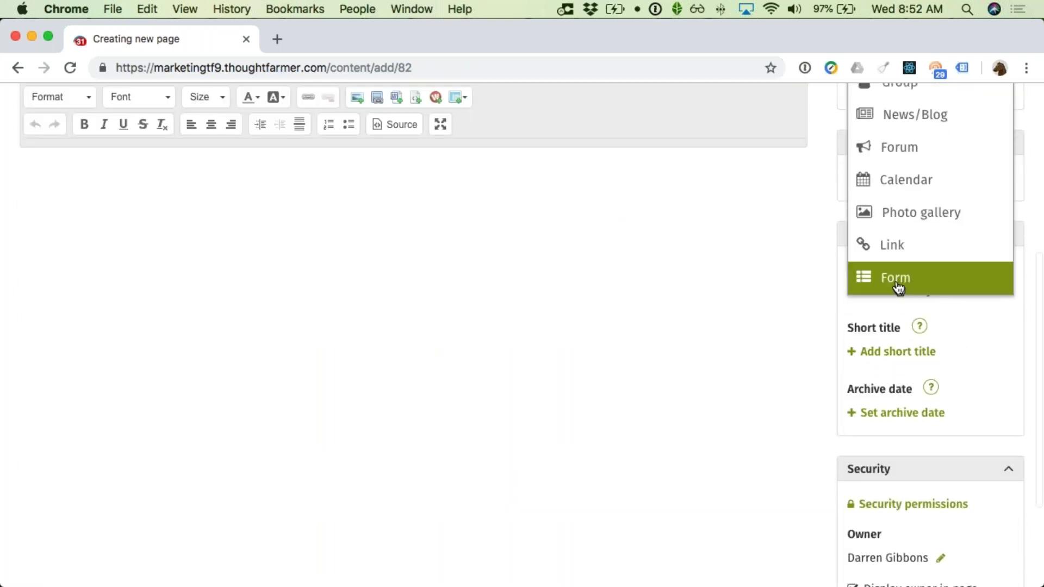
{"action": "left_click", "coordinate": [898, 290]}
Step: Attach the Contractor Database form, hiding its title and description
{"action": "type", "text": "contr"}
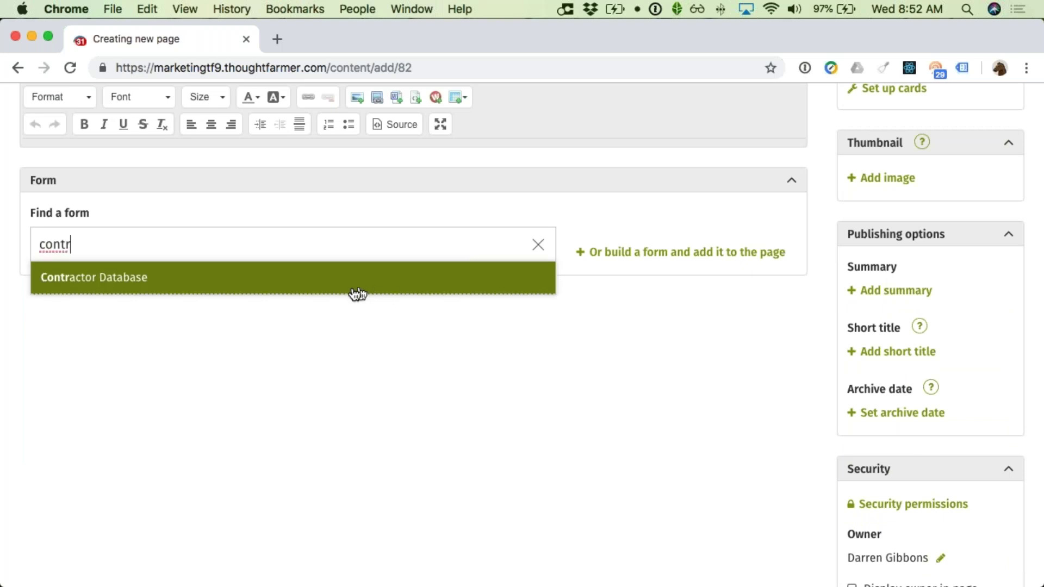
{"action": "left_click", "coordinate": [352, 286]}
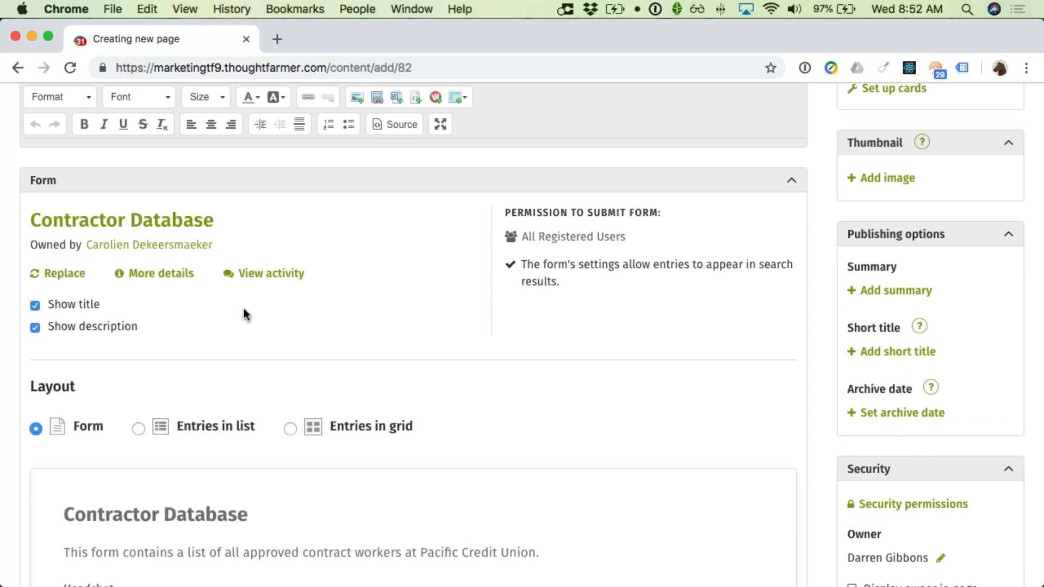
{"action": "left_click", "coordinate": [90, 308]}
{"action": "left_click", "coordinate": [80, 325]}
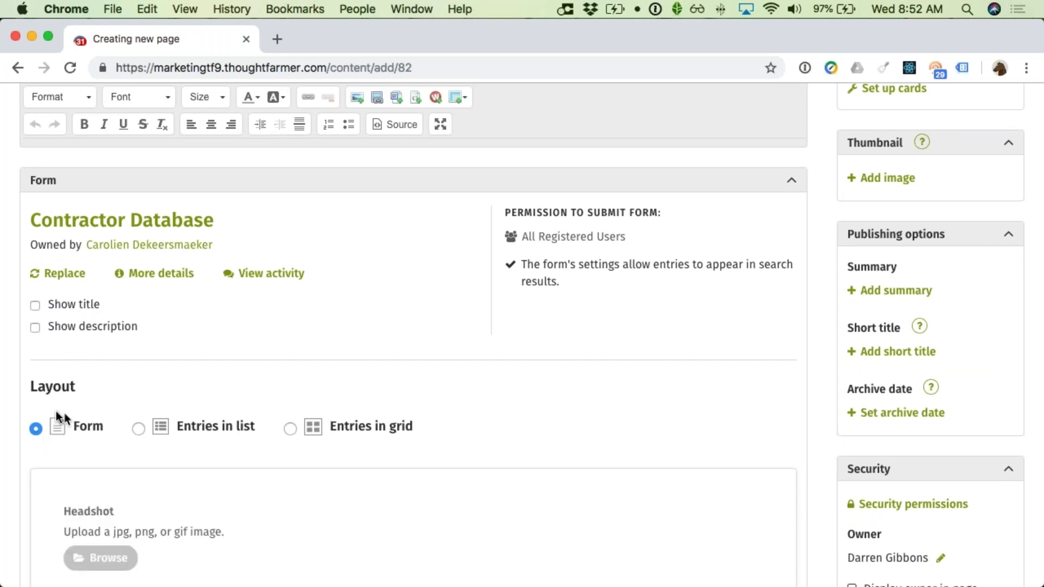
{"action": "scroll", "coordinate": [106, 417], "scroll_direction": "down", "scroll_amount": 5}
{"action": "scroll", "coordinate": [109, 417], "scroll_direction": "down", "scroll_amount": 6}
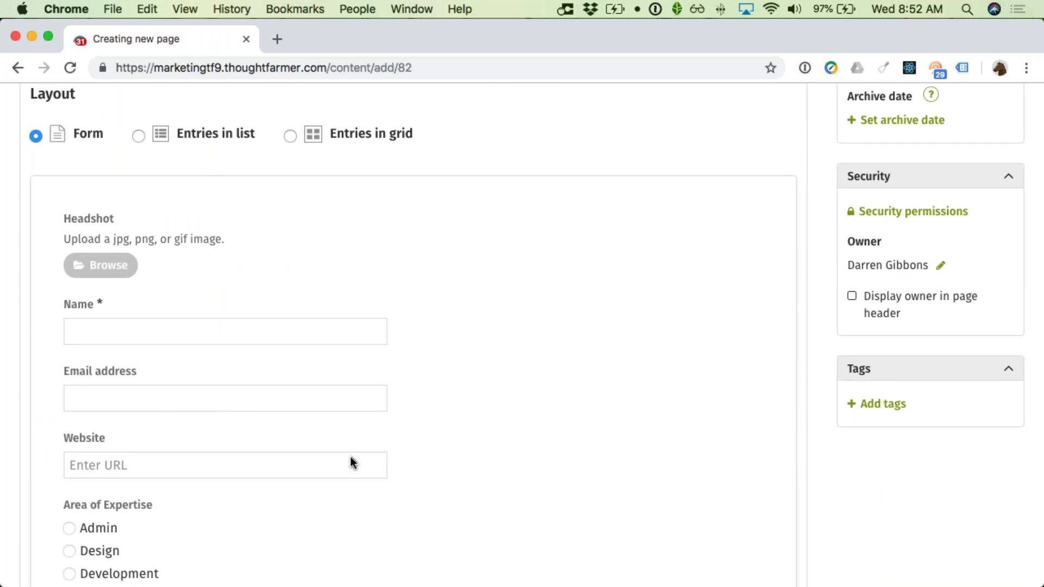
{"action": "scroll", "coordinate": [182, 266], "scroll_direction": "up", "scroll_amount": 2}
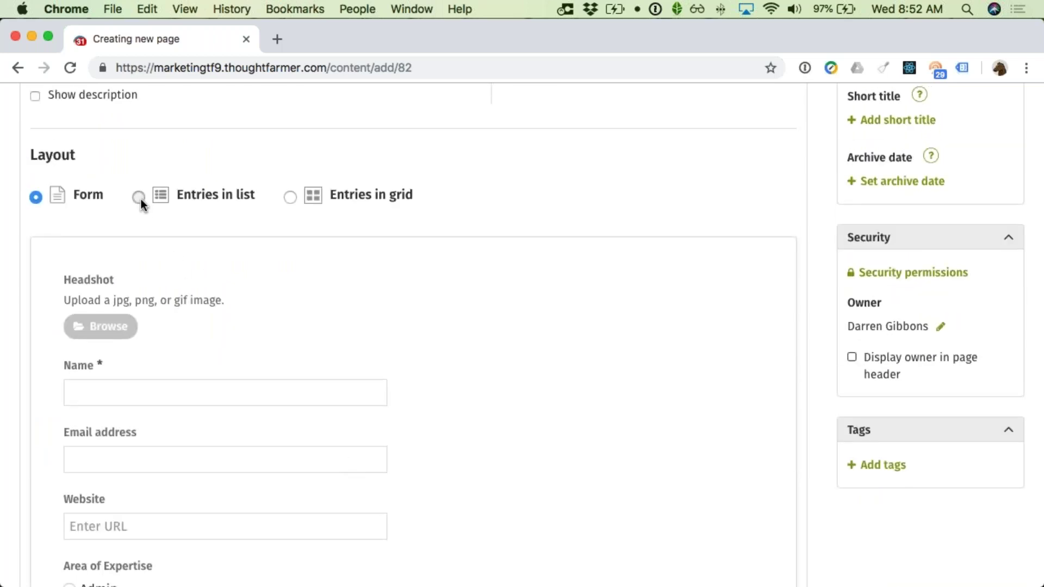
Step: Show entries as a list displaying Headshot, Name and Email address as the first fields
{"action": "left_click", "coordinate": [139, 198]}
{"action": "scroll", "coordinate": [238, 311], "scroll_direction": "down", "scroll_amount": 1}
{"action": "scroll", "coordinate": [239, 313], "scroll_direction": "down", "scroll_amount": 4}
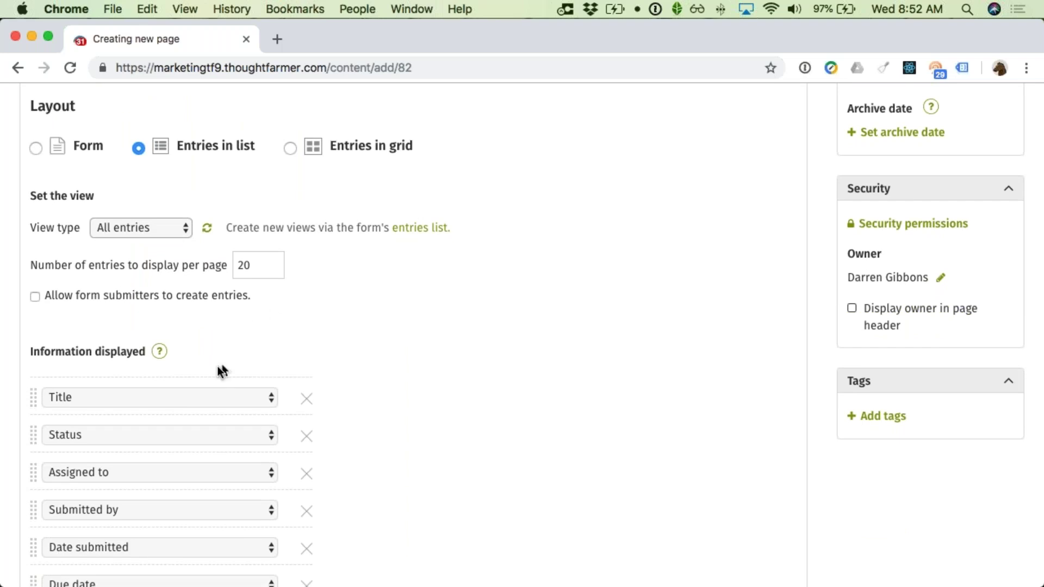
{"action": "left_click", "coordinate": [204, 402]}
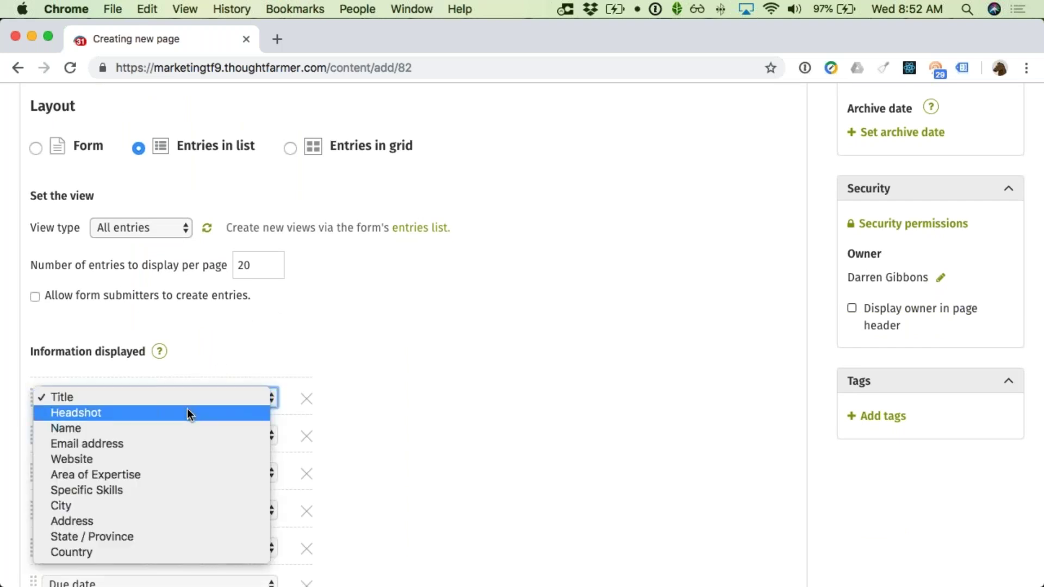
{"action": "left_click", "coordinate": [188, 412]}
{"action": "left_click", "coordinate": [174, 435]}
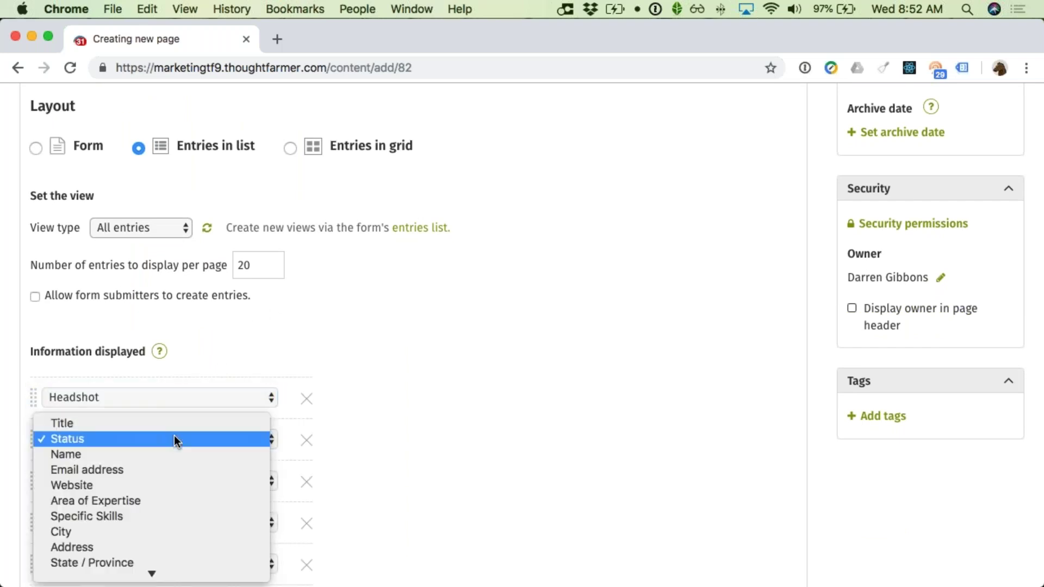
{"action": "left_click", "coordinate": [172, 451]}
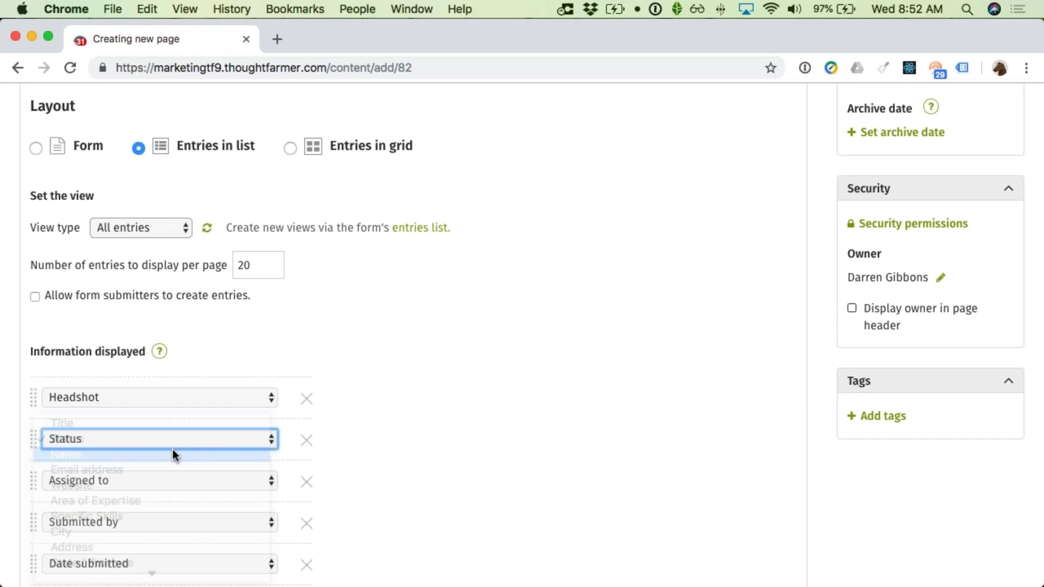
{"action": "left_click", "coordinate": [181, 482]}
{"action": "left_click", "coordinate": [181, 495]}
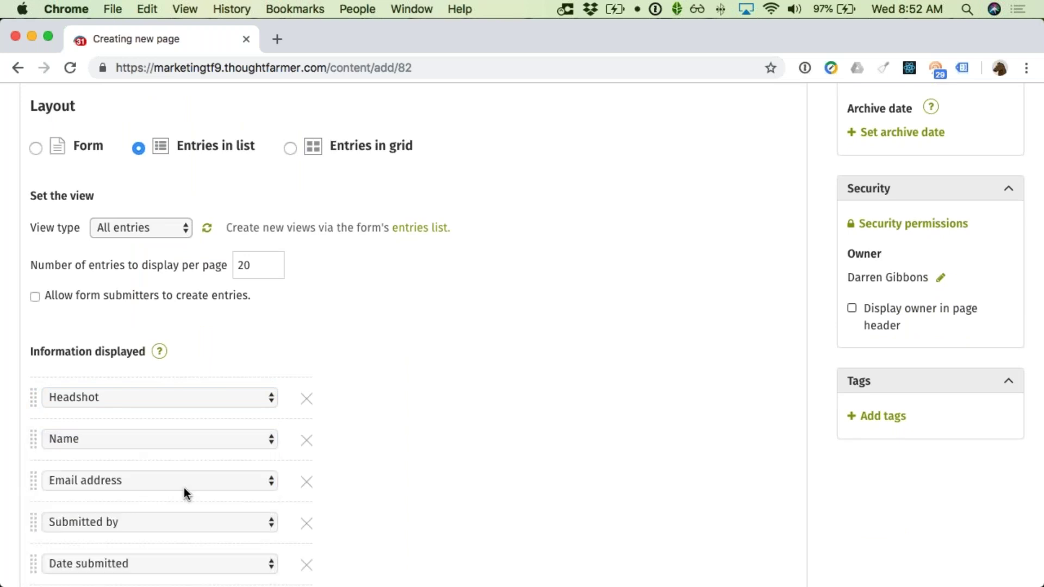
Step: Set the fourth to sixth displayed fields to Website, Area of Expertise and Specific Skills
{"action": "scroll", "coordinate": [182, 481], "scroll_direction": "down", "scroll_amount": 2}
{"action": "left_click", "coordinate": [177, 465]}
{"action": "left_click", "coordinate": [172, 481]}
{"action": "scroll", "coordinate": [151, 487], "scroll_direction": "down", "scroll_amount": 1}
{"action": "left_click", "coordinate": [152, 487]}
{"action": "left_click", "coordinate": [158, 507]}
{"action": "scroll", "coordinate": [158, 507], "scroll_direction": "down", "scroll_amount": 1}
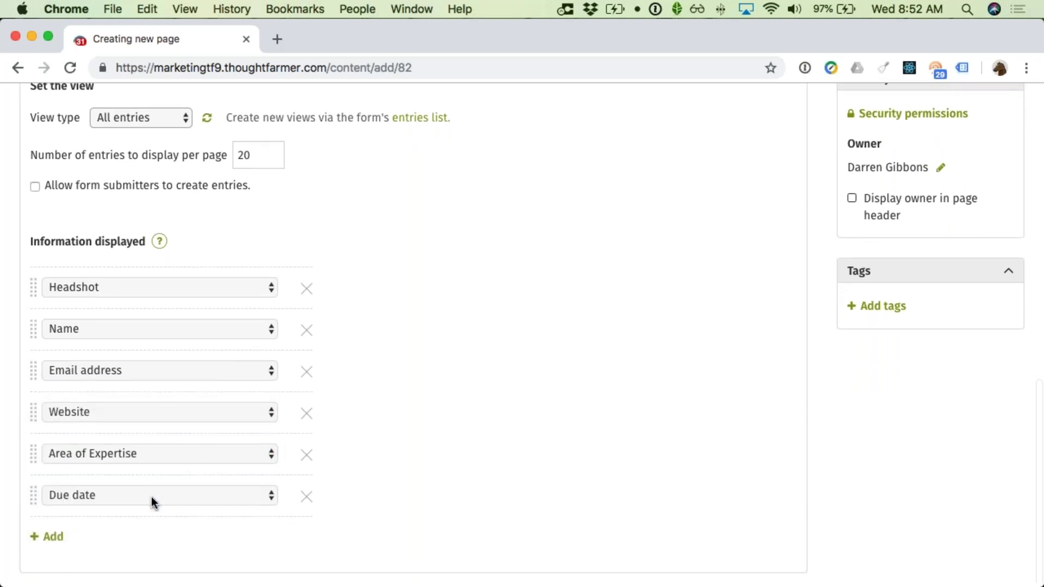
{"action": "left_click", "coordinate": [151, 497]}
{"action": "left_click", "coordinate": [146, 508]}
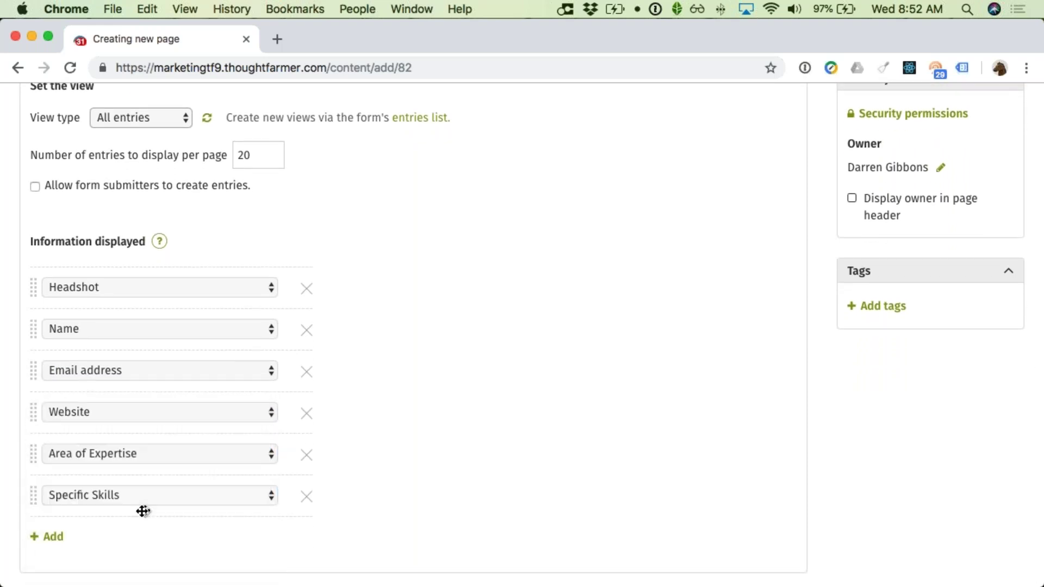
Step: Add Country as a seventh displayed field and publish the Contractor Database page
{"action": "left_click", "coordinate": [42, 539]}
{"action": "scroll", "coordinate": [90, 531], "scroll_direction": "down", "scroll_amount": 1}
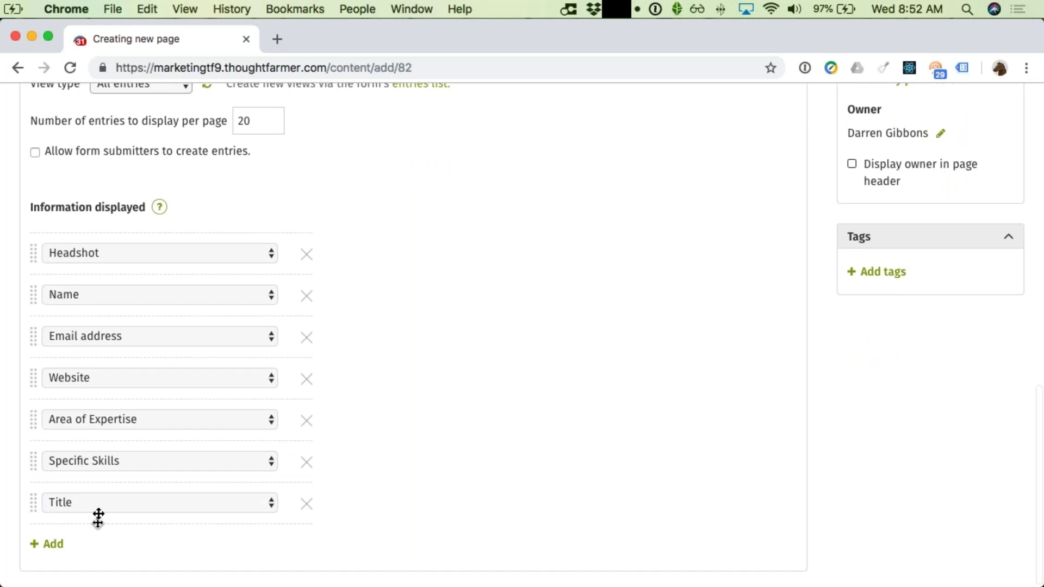
{"action": "left_click", "coordinate": [96, 508]}
{"action": "scroll", "coordinate": [112, 524], "scroll_direction": "down", "scroll_amount": 3}
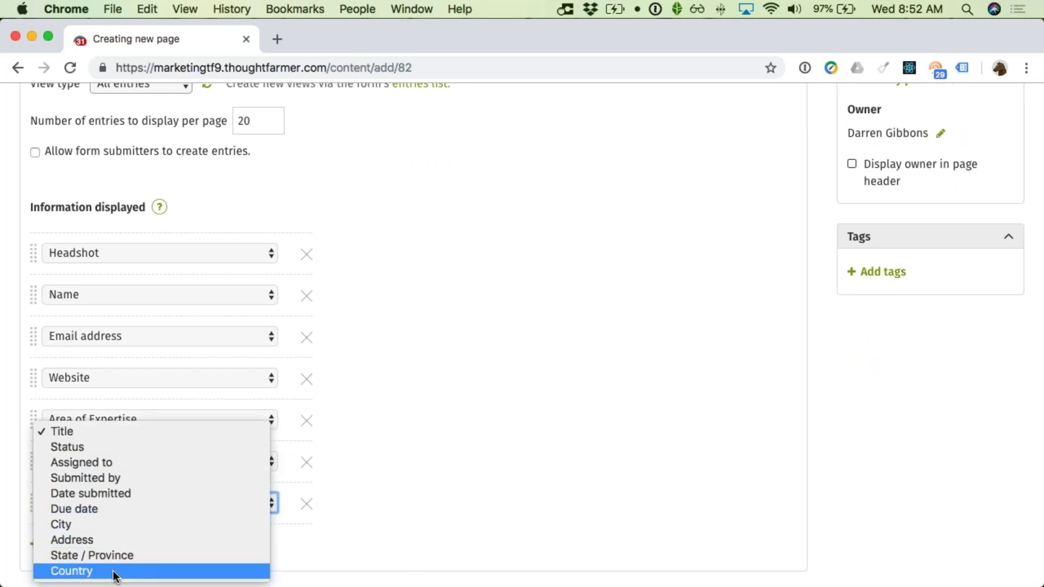
{"action": "left_click", "coordinate": [175, 554]}
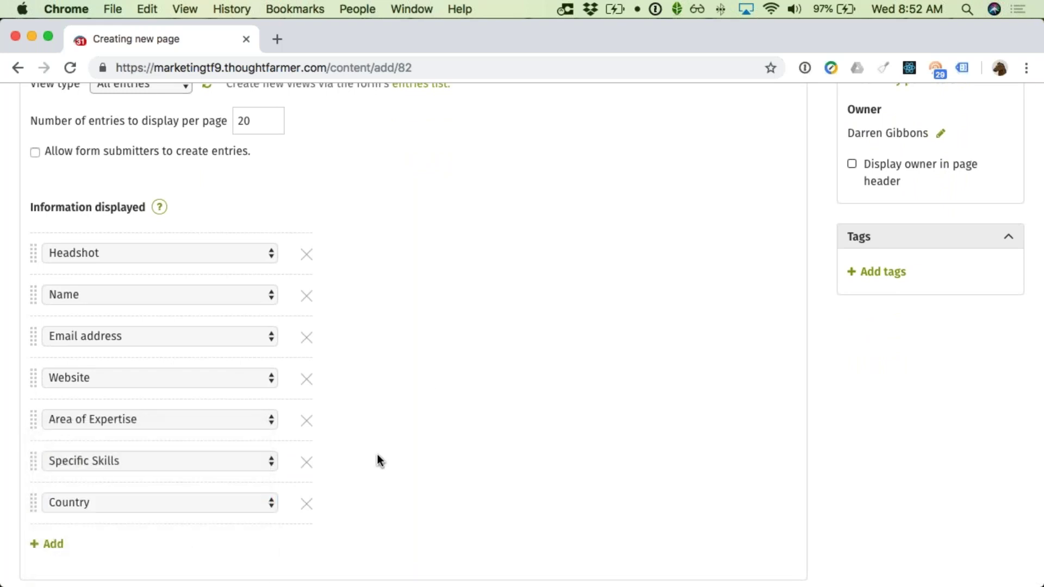
{"action": "scroll", "coordinate": [431, 391], "scroll_direction": "up", "scroll_amount": 6}
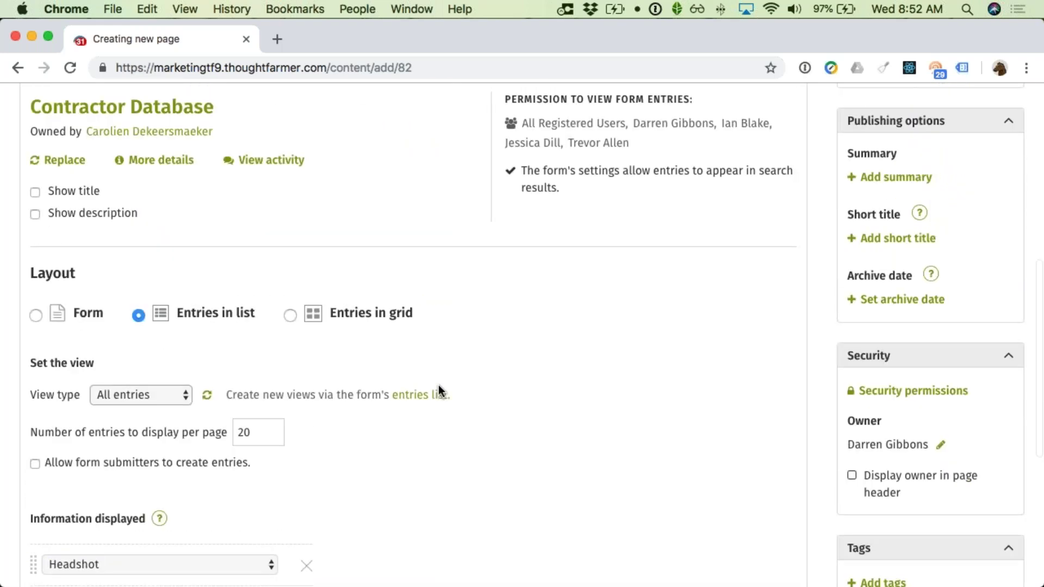
{"action": "scroll", "coordinate": [438, 391], "scroll_direction": "down", "scroll_amount": 6}
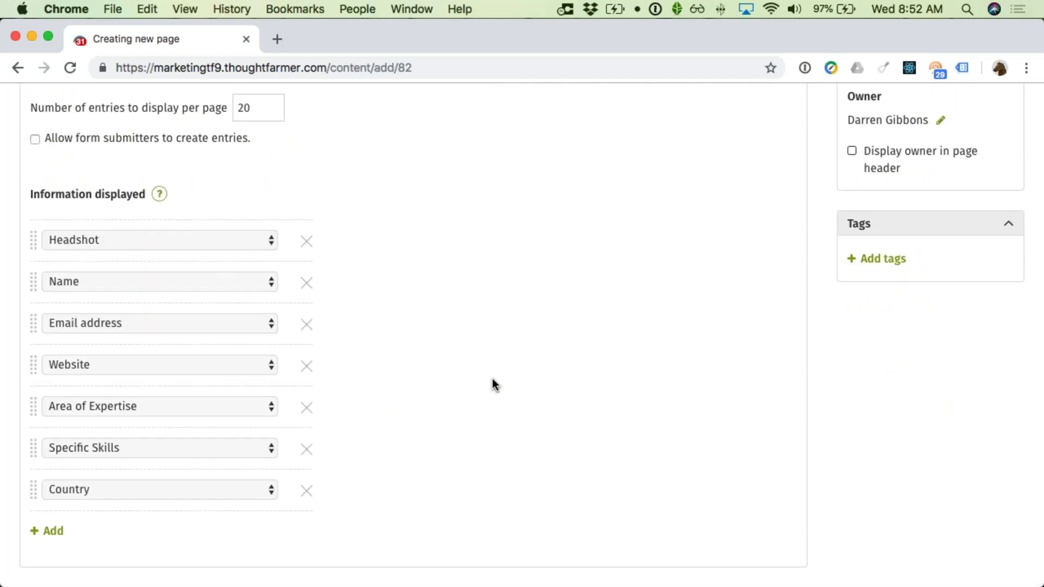
{"action": "scroll", "coordinate": [492, 378], "scroll_direction": "up", "scroll_amount": 10}
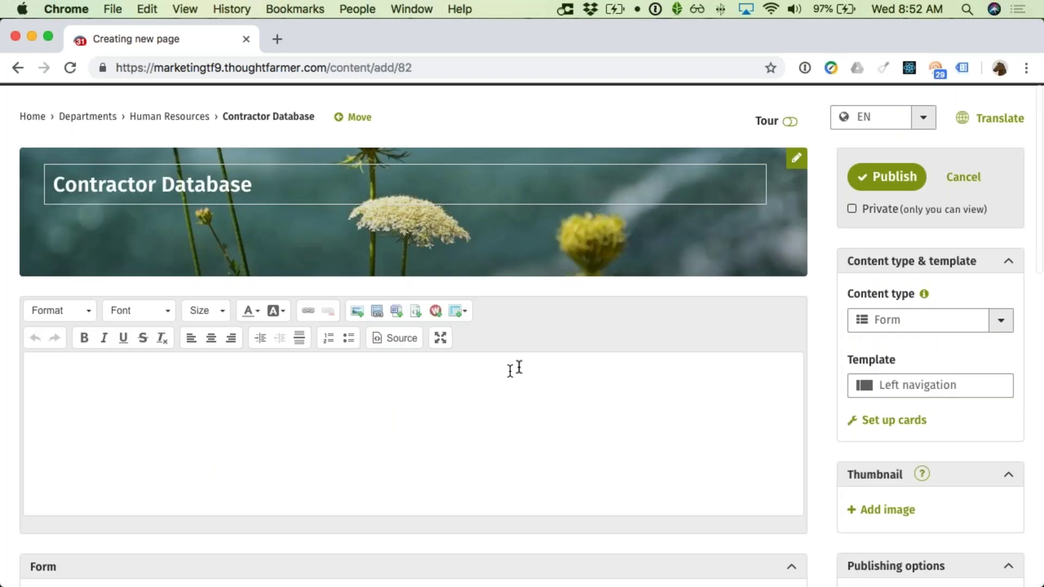
{"action": "left_click", "coordinate": [882, 178]}
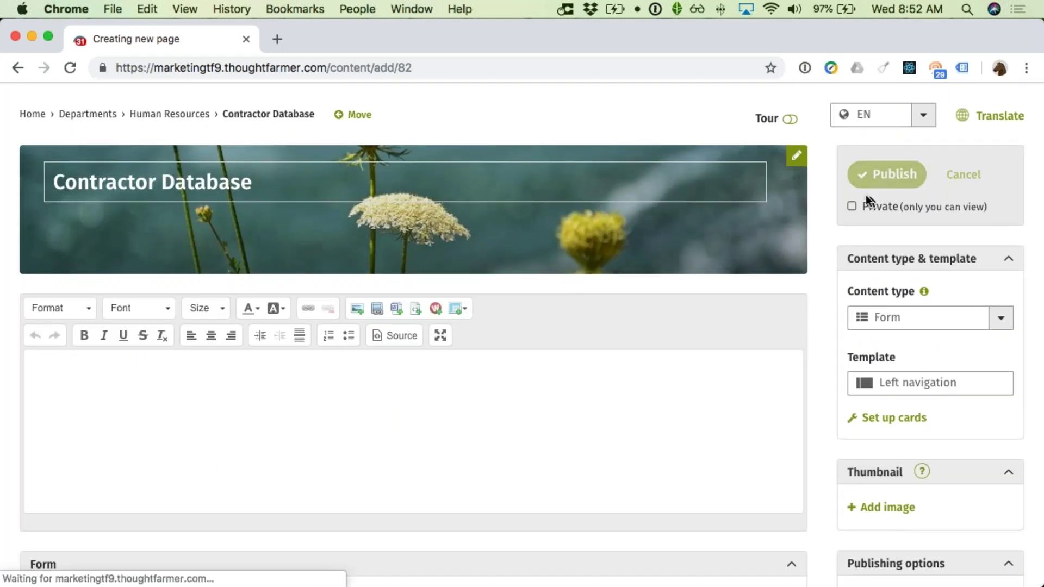
Step: Browse the published Contractor Database entries list
{"action": "scroll", "coordinate": [737, 256], "scroll_direction": "down", "scroll_amount": 4}
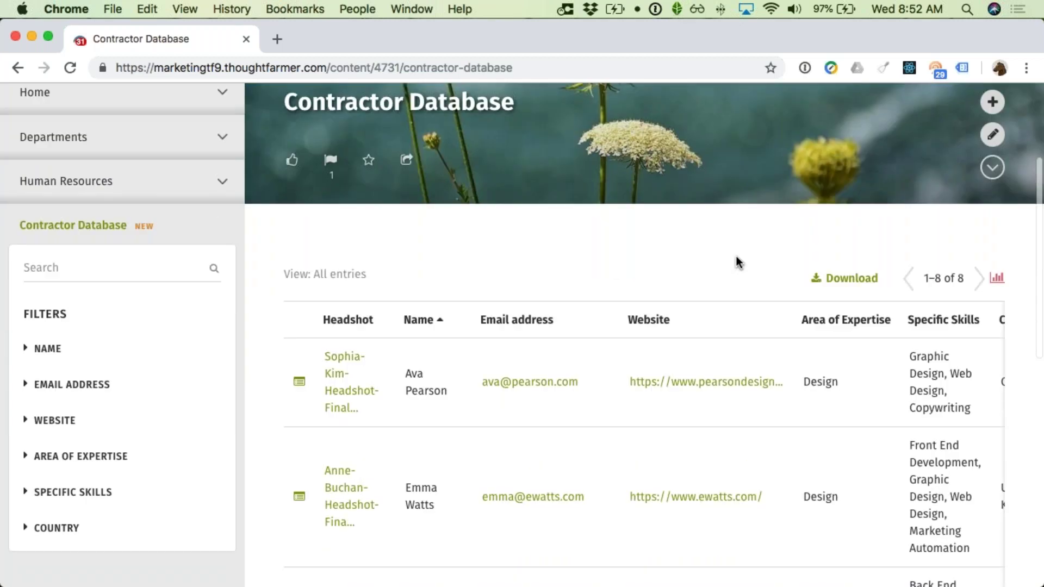
{"action": "scroll", "coordinate": [736, 256], "scroll_direction": "down", "scroll_amount": 2}
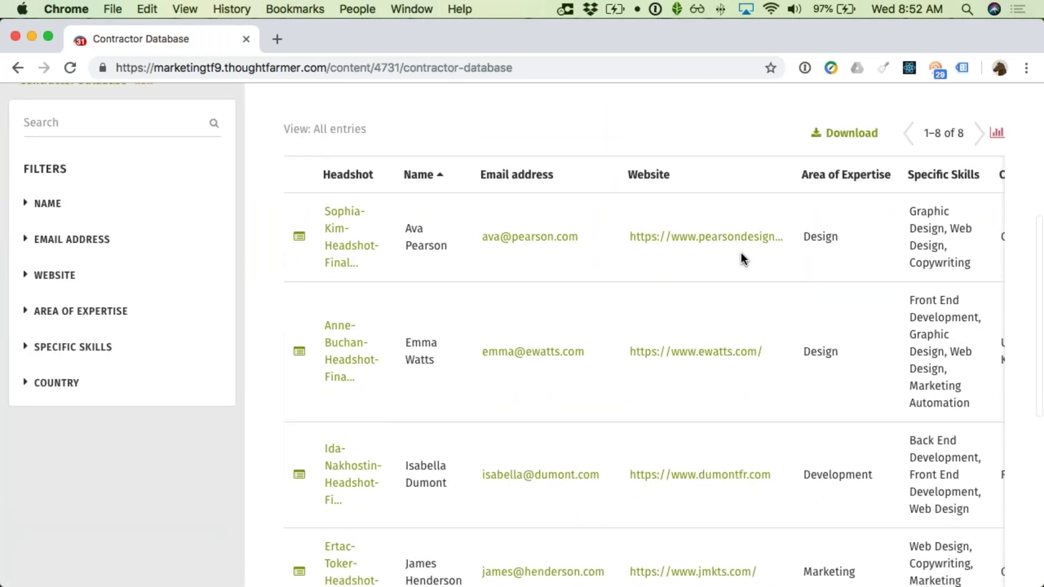
{"action": "scroll", "coordinate": [742, 253], "scroll_direction": "right", "scroll_amount": 2}
{"action": "scroll", "coordinate": [729, 257], "scroll_direction": "down", "scroll_amount": 3}
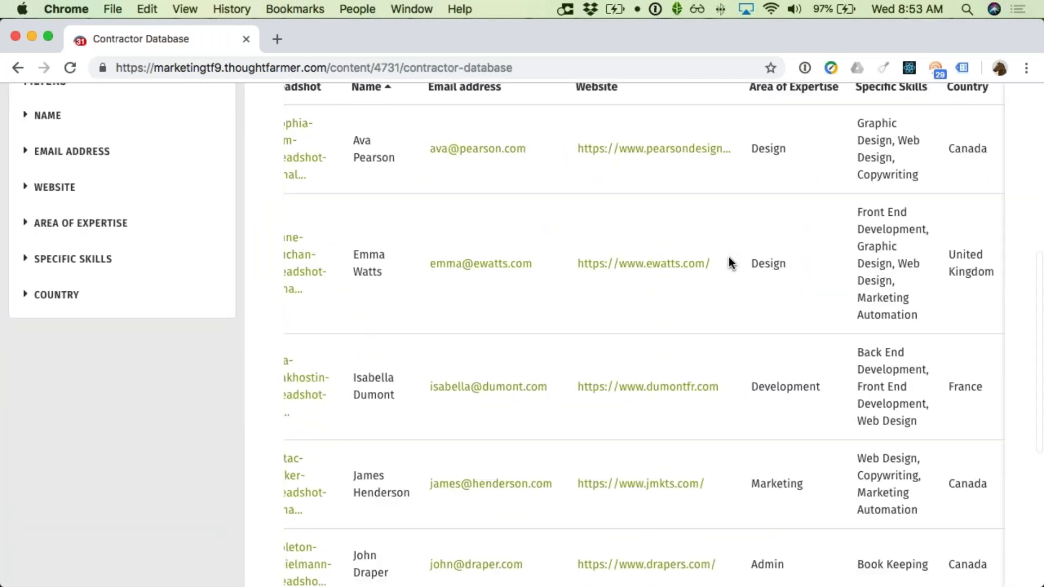
{"action": "scroll", "coordinate": [729, 256], "scroll_direction": "up", "scroll_amount": 6}
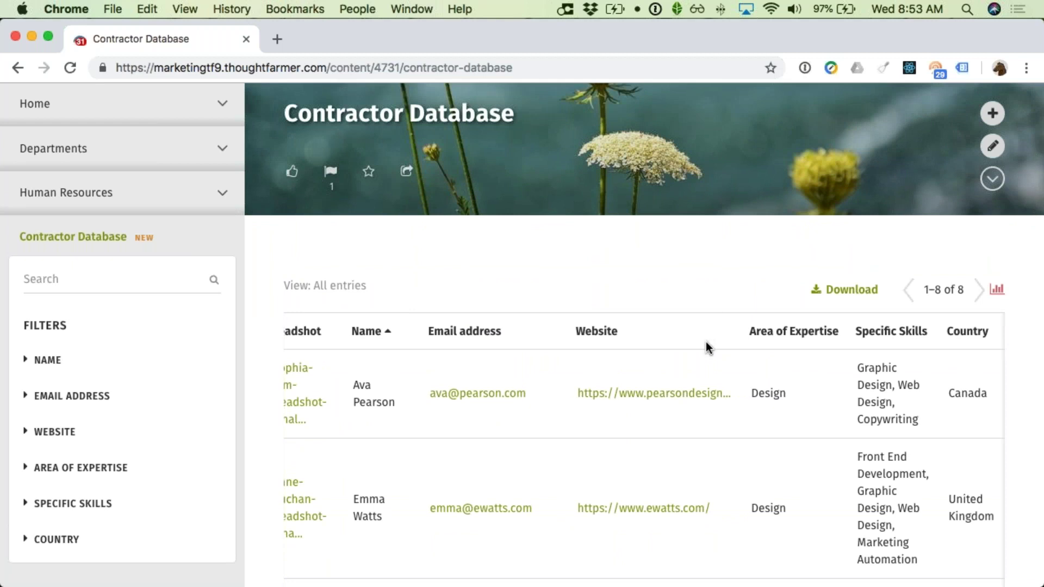
{"action": "scroll", "coordinate": [707, 348], "scroll_direction": "down", "scroll_amount": 1}
{"action": "scroll", "coordinate": [710, 345], "scroll_direction": "up", "scroll_amount": 4}
{"action": "scroll", "coordinate": [359, 385], "scroll_direction": "down", "scroll_amount": 1}
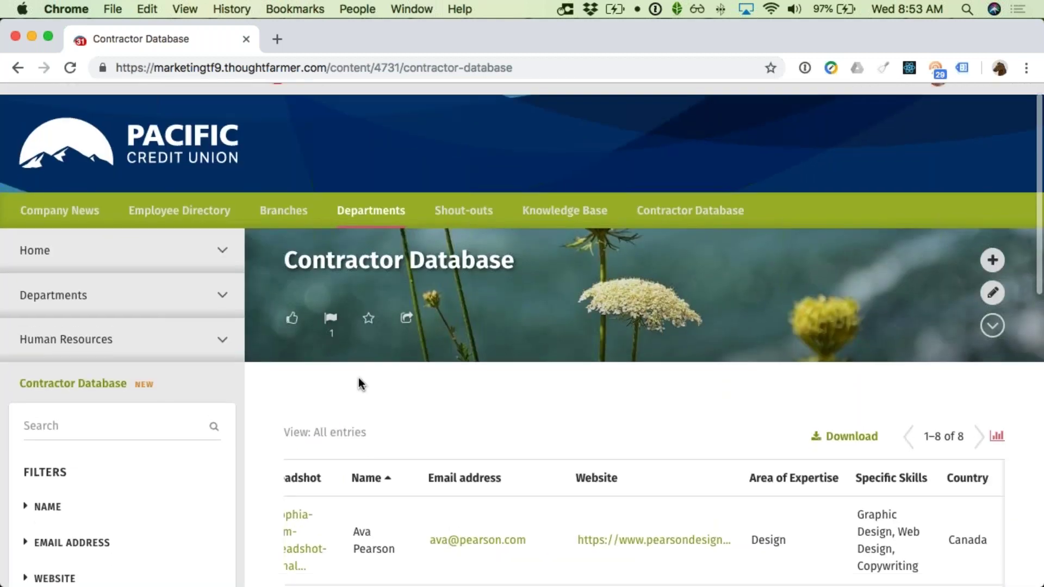
{"action": "scroll", "coordinate": [93, 359], "scroll_direction": "down", "scroll_amount": 3}
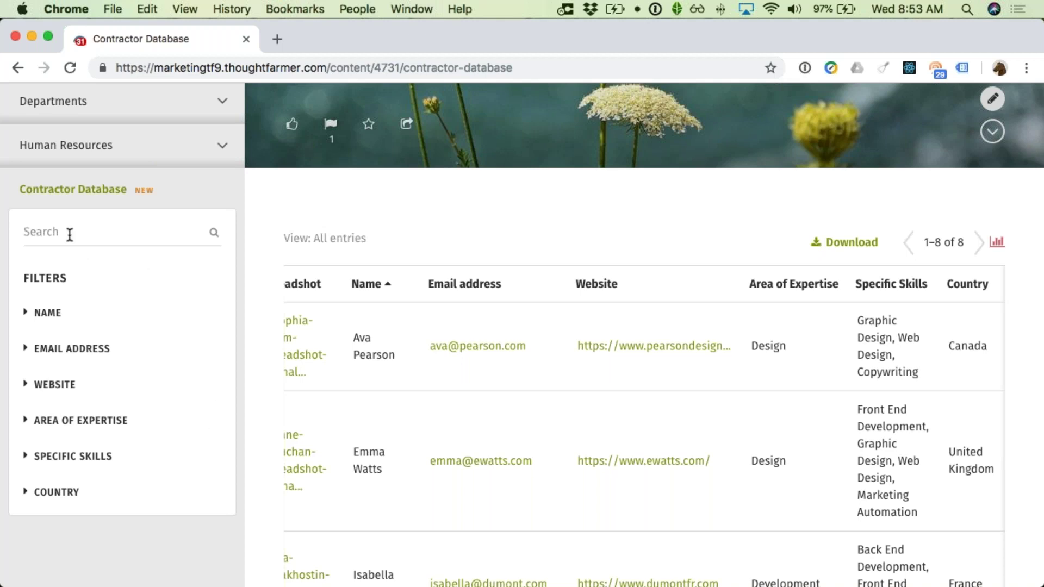
Step: Search the entries for a contractor's first name and open their headshot image
{"action": "type", "text": "john"}
{"action": "key", "text": "Return"}
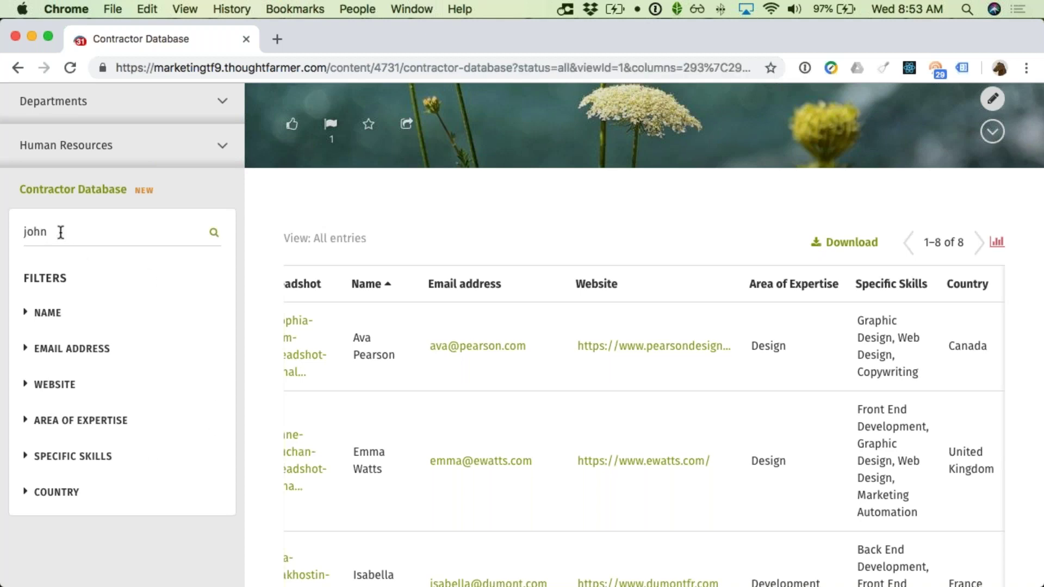
{"action": "scroll", "coordinate": [412, 403], "scroll_direction": "down", "scroll_amount": 3}
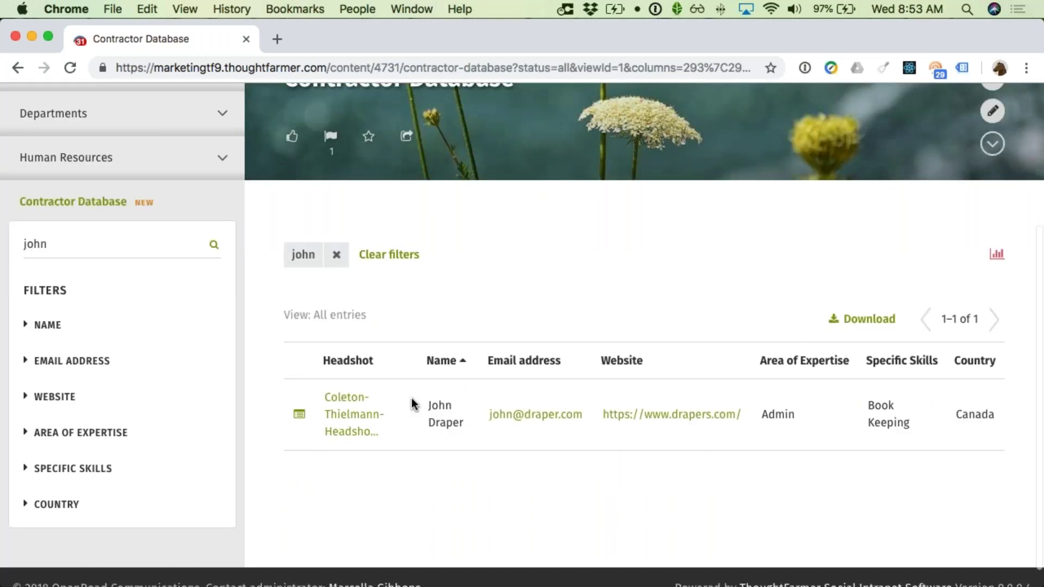
{"action": "left_click", "coordinate": [357, 419]}
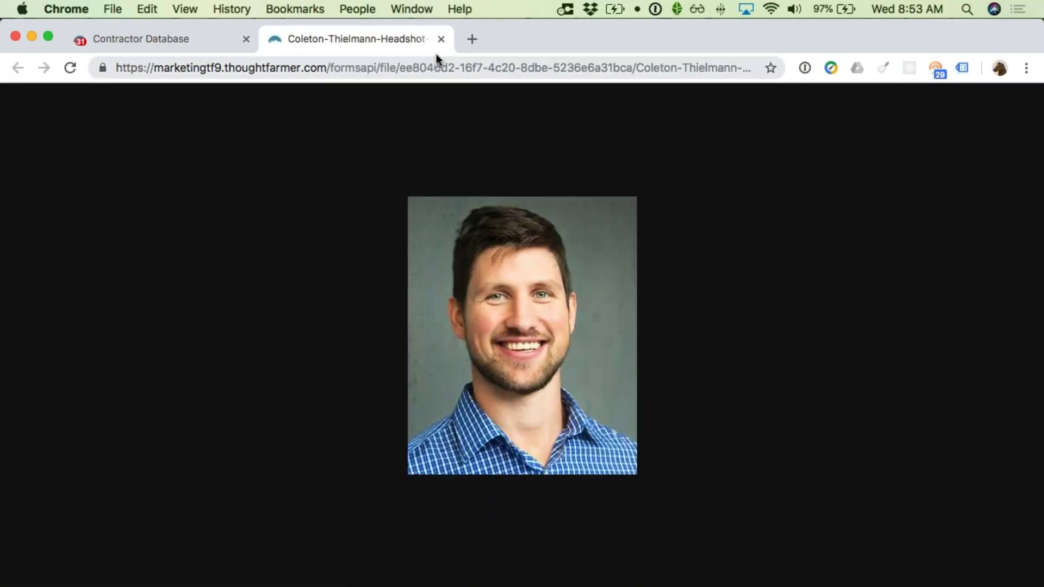
Step: Close the headshot tab and open the listed contractor's full entry
{"action": "key", "text": "super+w"}
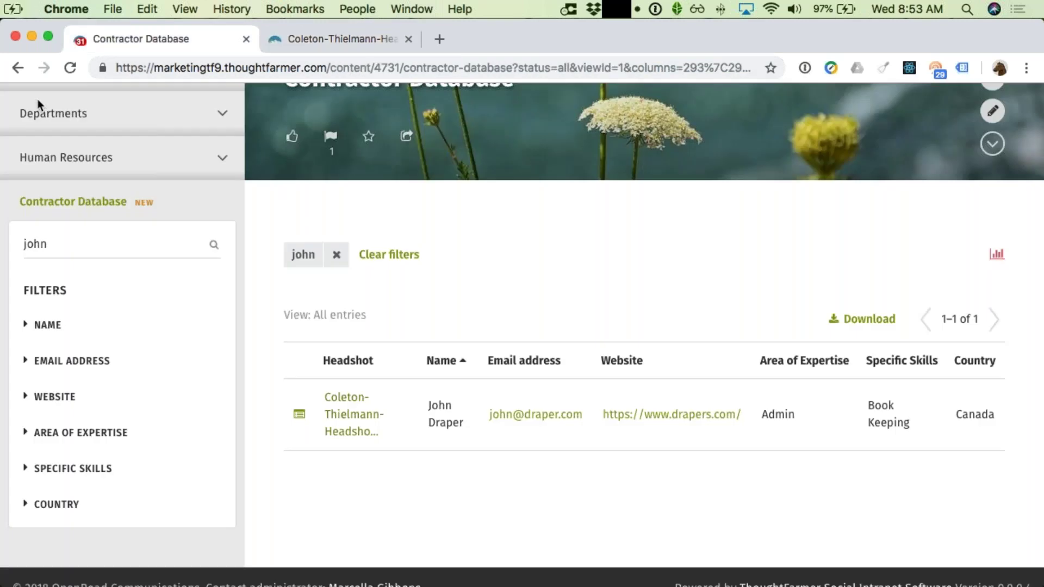
{"action": "left_click", "coordinate": [302, 420]}
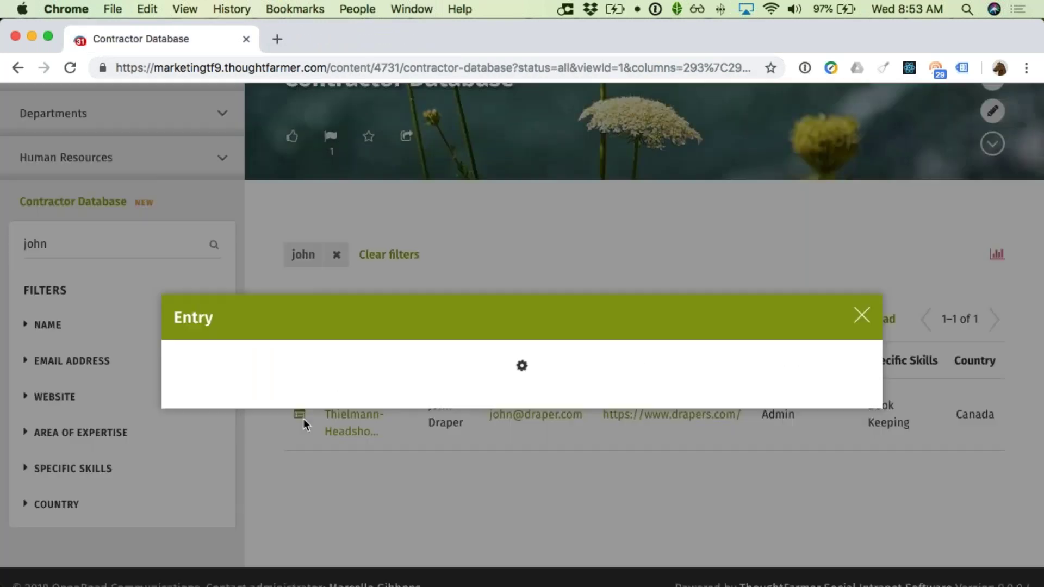
{"action": "scroll", "coordinate": [412, 402], "scroll_direction": "down", "scroll_amount": 5}
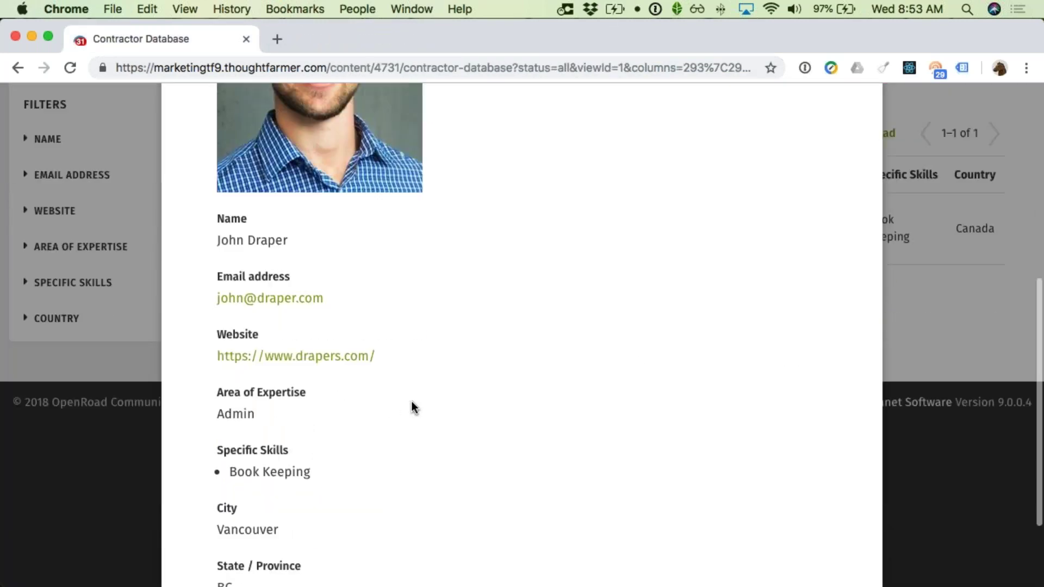
{"action": "scroll", "coordinate": [412, 402], "scroll_direction": "up", "scroll_amount": 4}
{"action": "scroll", "coordinate": [412, 408], "scroll_direction": "up", "scroll_amount": 5}
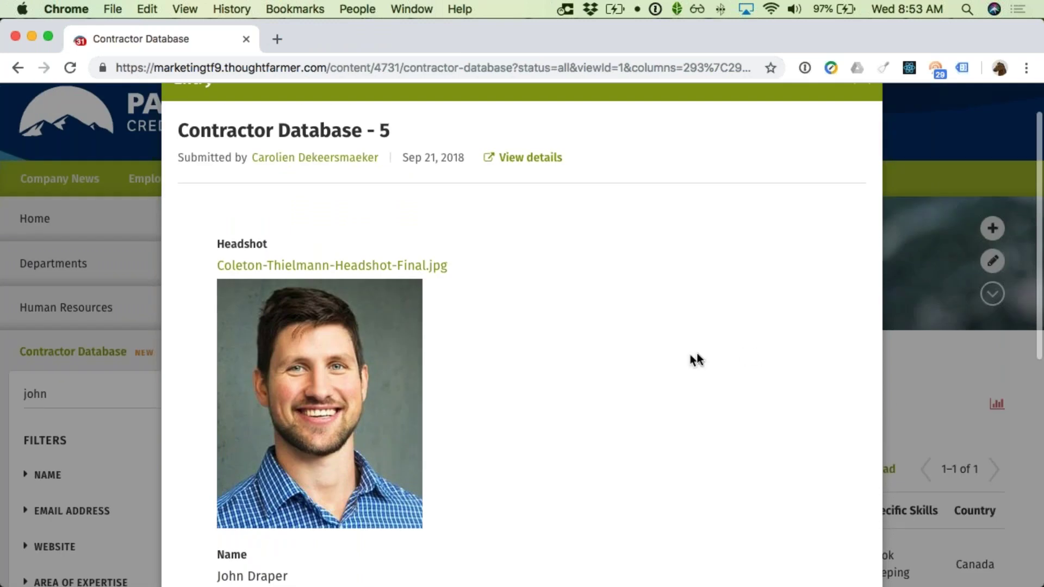
Step: View the entry's full details page in Forms, then return to the filtered Contractor Database
{"action": "left_click", "coordinate": [536, 163]}
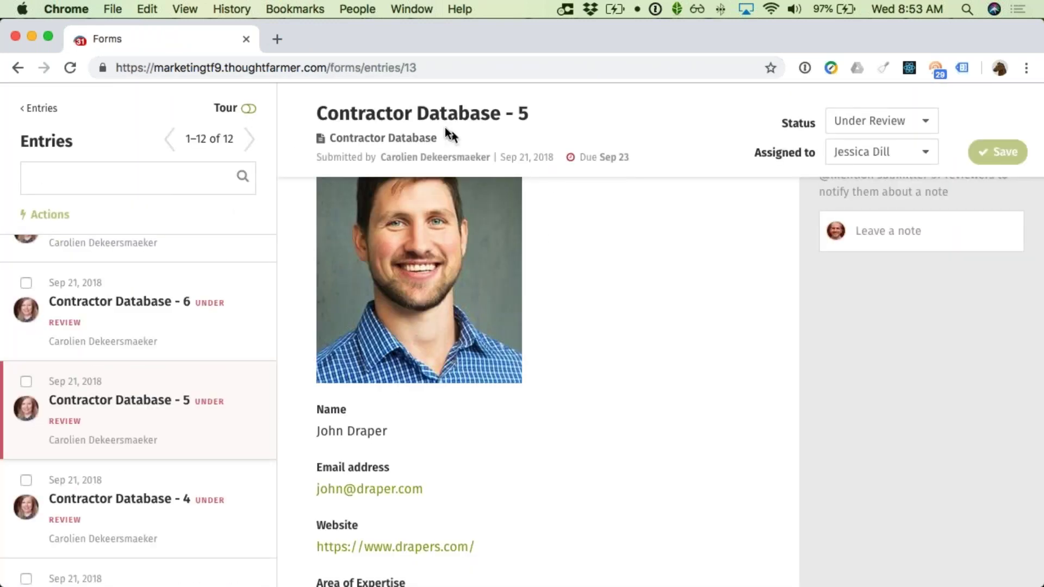
{"action": "scroll", "coordinate": [567, 309], "scroll_direction": "up", "scroll_amount": 4}
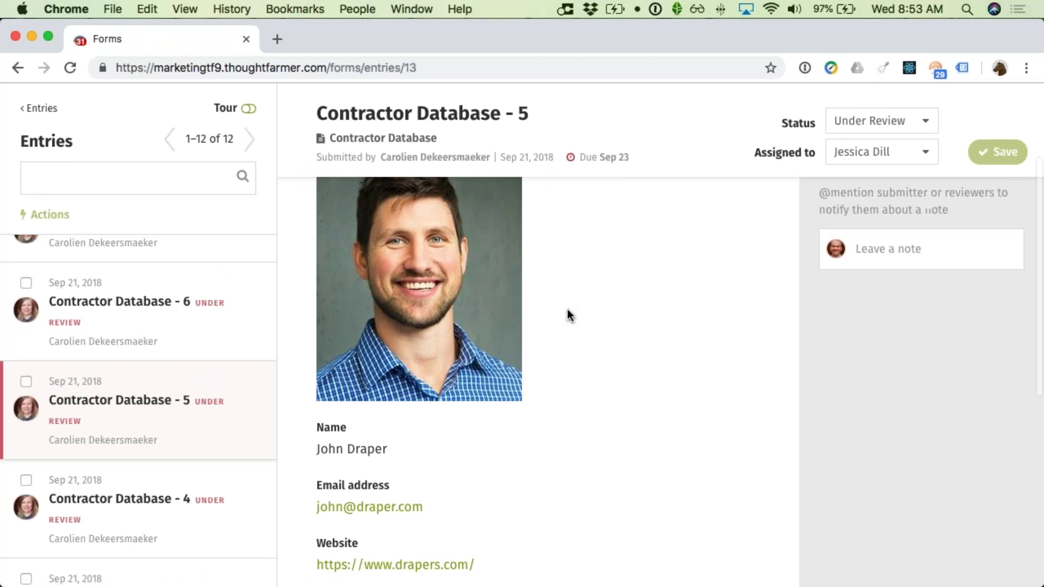
{"action": "scroll", "coordinate": [566, 309], "scroll_direction": "up", "scroll_amount": 2}
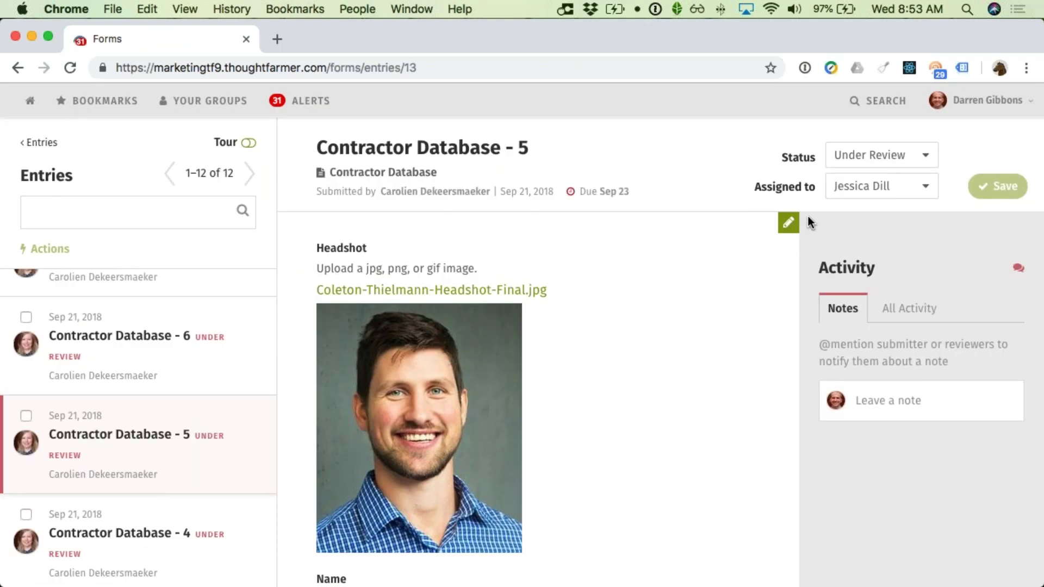
{"action": "scroll", "coordinate": [330, 233], "scroll_direction": "down", "scroll_amount": 1}
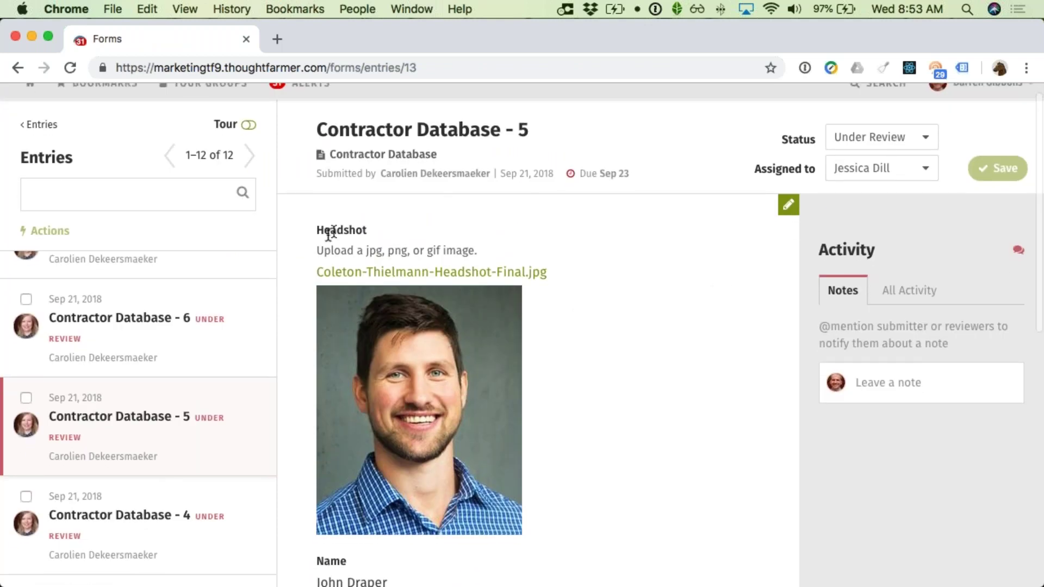
{"action": "left_click", "coordinate": [18, 68]}
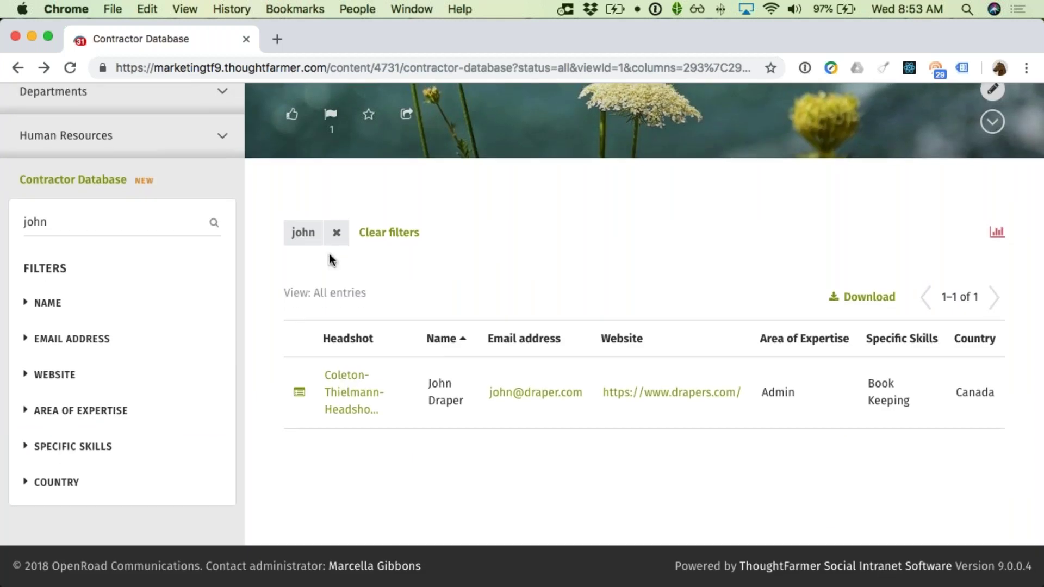
Step: Clear the search filter so all 8 contractor entries are listed
{"action": "left_click", "coordinate": [408, 236]}
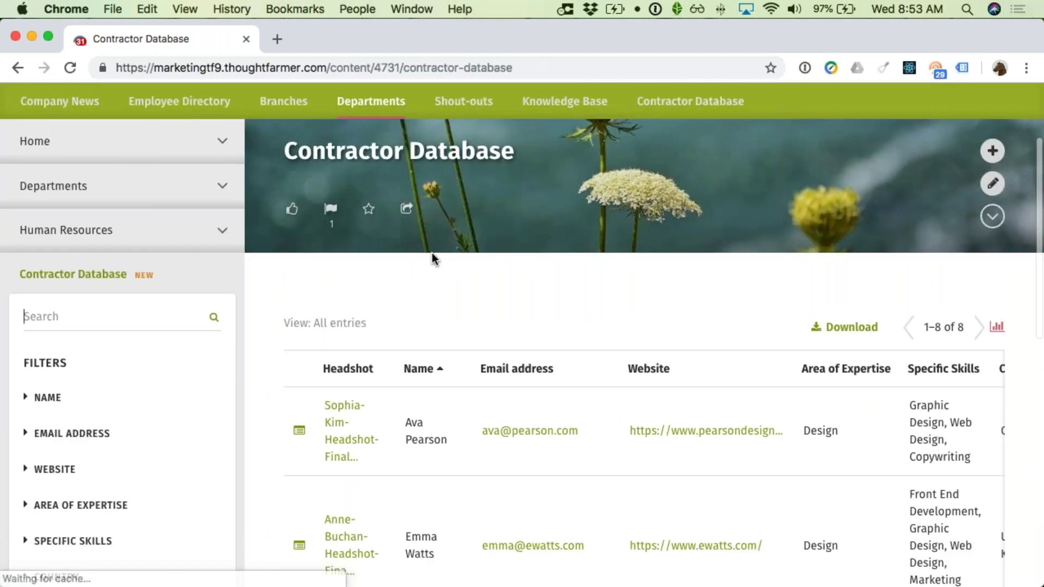
{"action": "scroll", "coordinate": [457, 277], "scroll_direction": "down", "scroll_amount": 3}
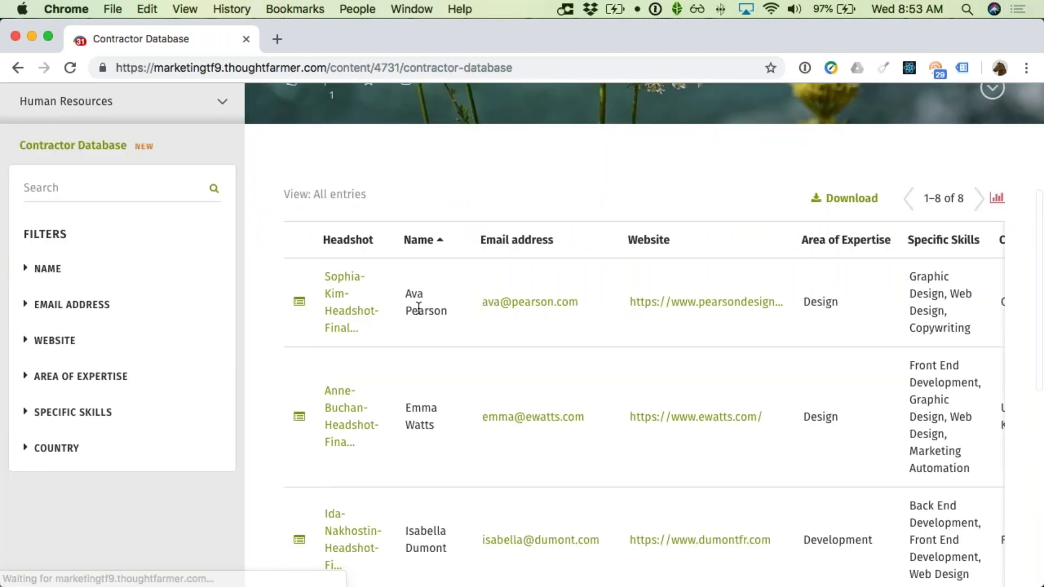
{"action": "scroll", "coordinate": [451, 339], "scroll_direction": "down", "scroll_amount": 2}
{"action": "scroll", "coordinate": [457, 334], "scroll_direction": "right", "scroll_amount": 1}
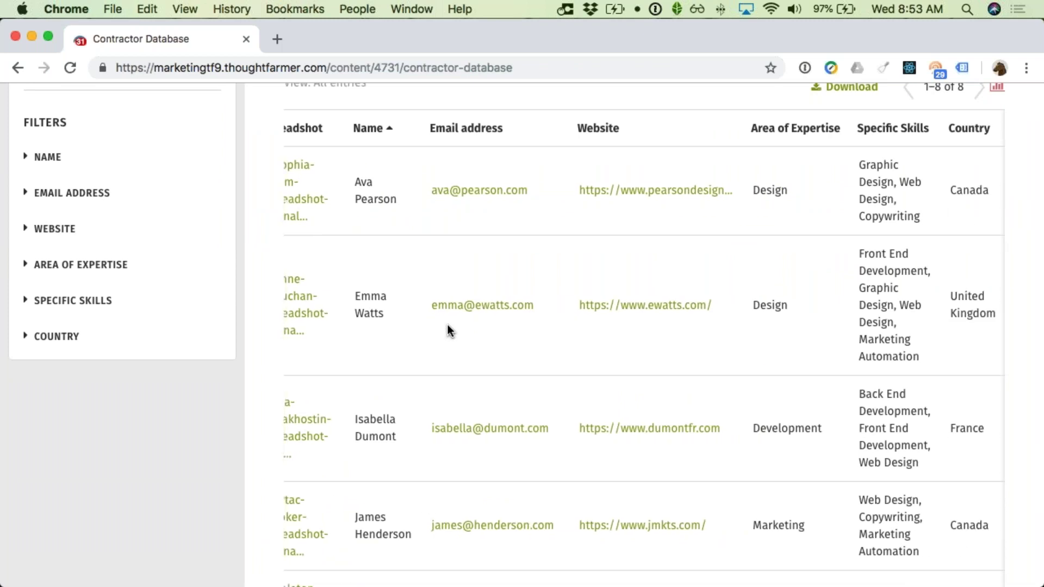
{"action": "scroll", "coordinate": [449, 329], "scroll_direction": "left", "scroll_amount": 1}
{"action": "scroll", "coordinate": [447, 324], "scroll_direction": "up", "scroll_amount": 4}
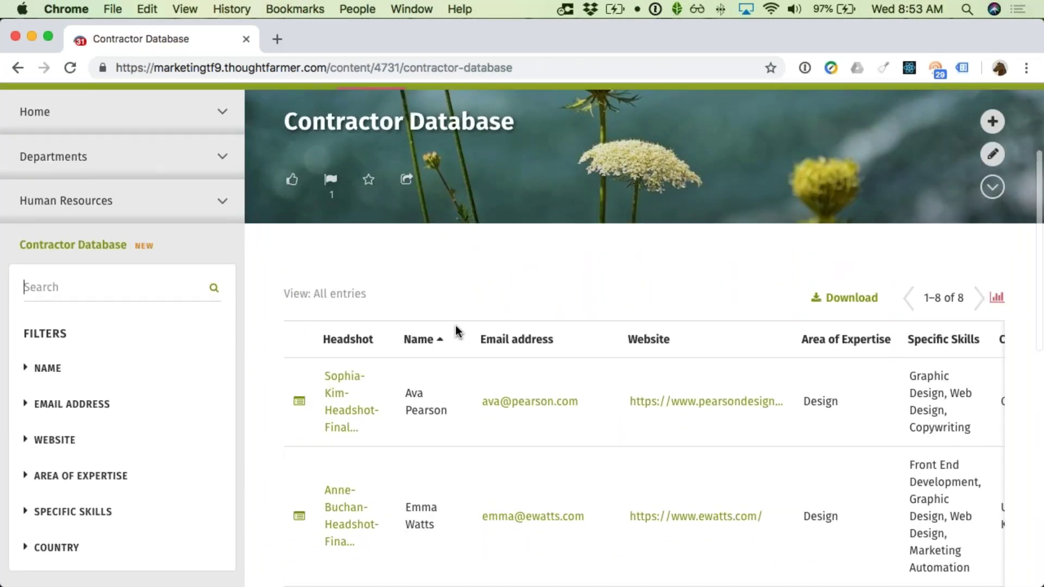
{"action": "scroll", "coordinate": [457, 333], "scroll_direction": "down", "scroll_amount": 5}
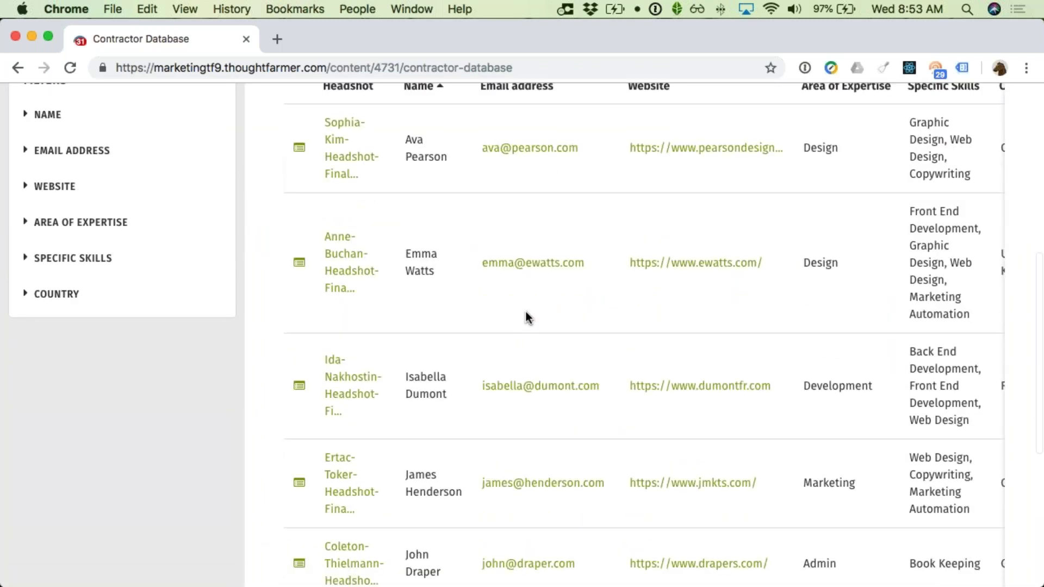
{"action": "scroll", "coordinate": [869, 306], "scroll_direction": "up", "scroll_amount": 4}
{"action": "scroll", "coordinate": [868, 307], "scroll_direction": "up", "scroll_amount": 1}
Step: Edit the Contractor Database page's display settings, setting the Name field to larger text
{"action": "left_click", "coordinate": [991, 170]}
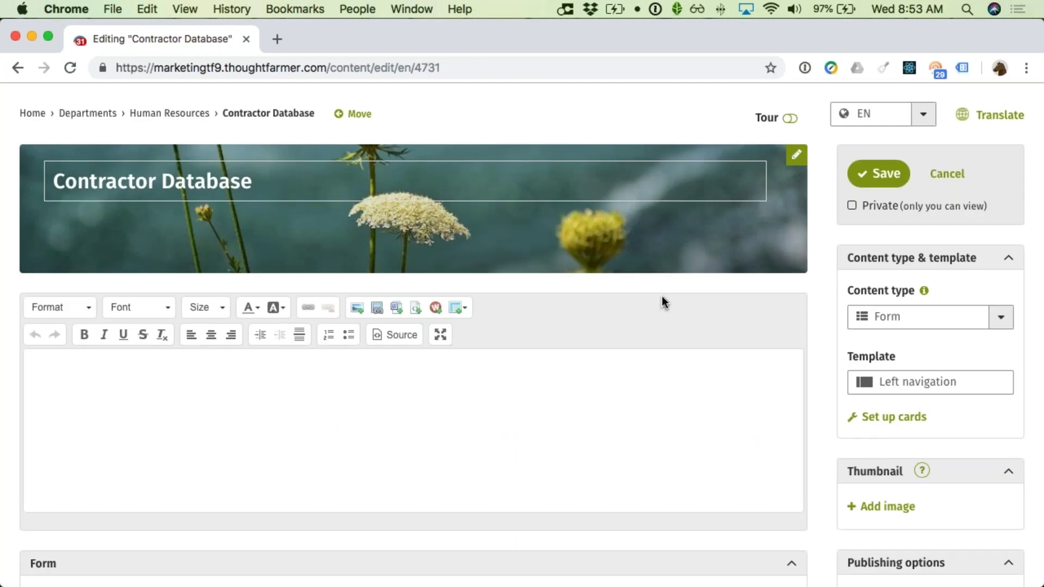
{"action": "scroll", "coordinate": [661, 295], "scroll_direction": "down", "scroll_amount": 1}
{"action": "scroll", "coordinate": [661, 294], "scroll_direction": "down", "scroll_amount": 5}
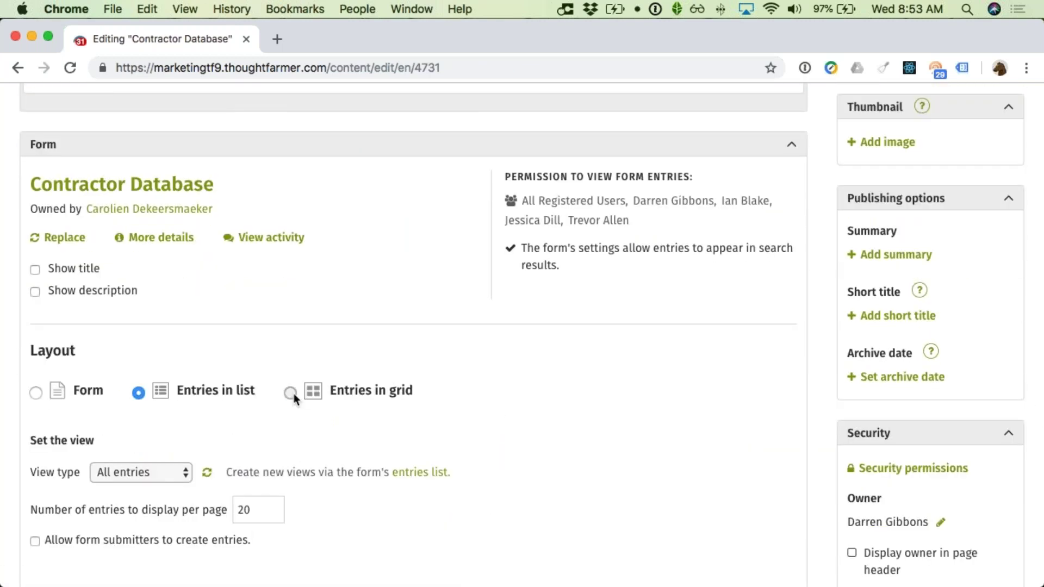
{"action": "scroll", "coordinate": [380, 392], "scroll_direction": "down", "scroll_amount": 5}
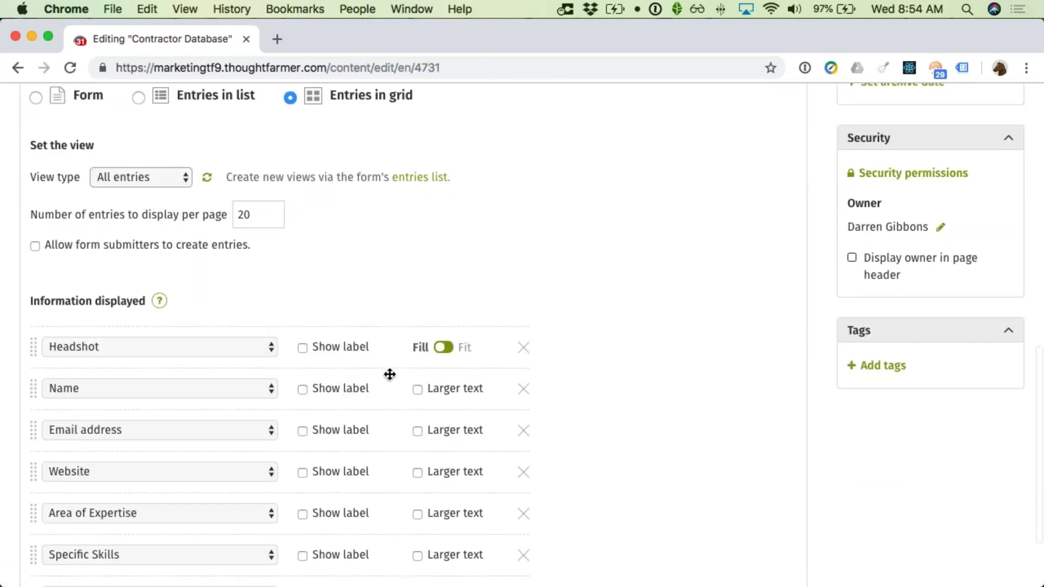
{"action": "scroll", "coordinate": [329, 372], "scroll_direction": "down", "scroll_amount": 1}
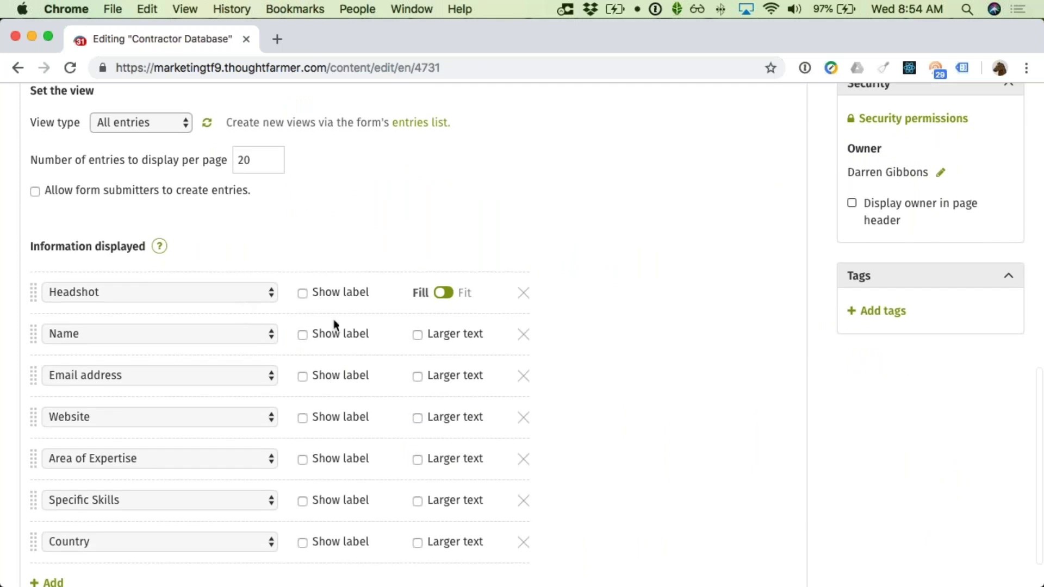
{"action": "left_click", "coordinate": [418, 335]}
{"action": "scroll", "coordinate": [387, 360], "scroll_direction": "down", "scroll_amount": 1}
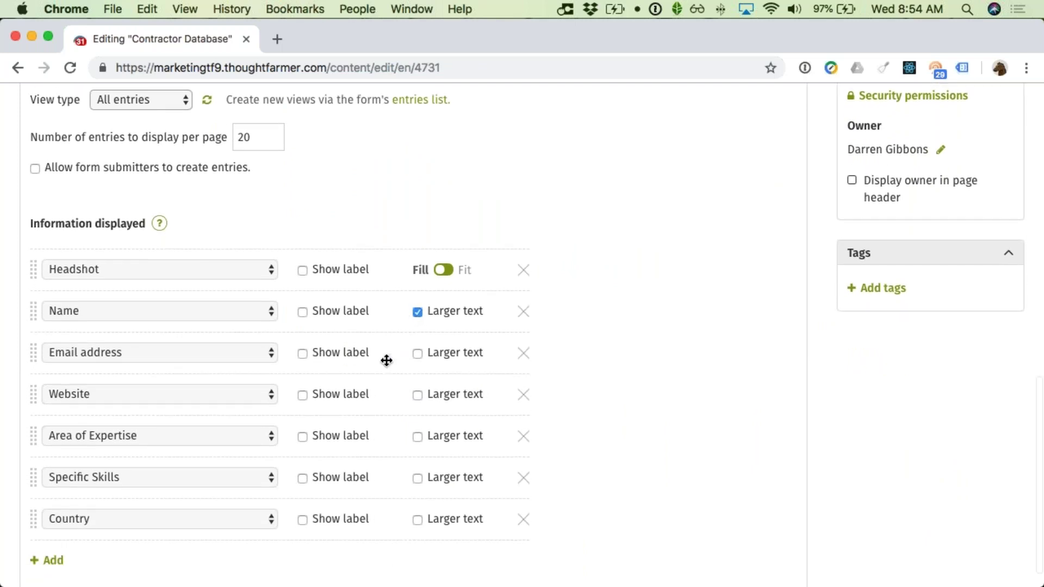
{"action": "scroll", "coordinate": [424, 317], "scroll_direction": "down", "scroll_amount": 1}
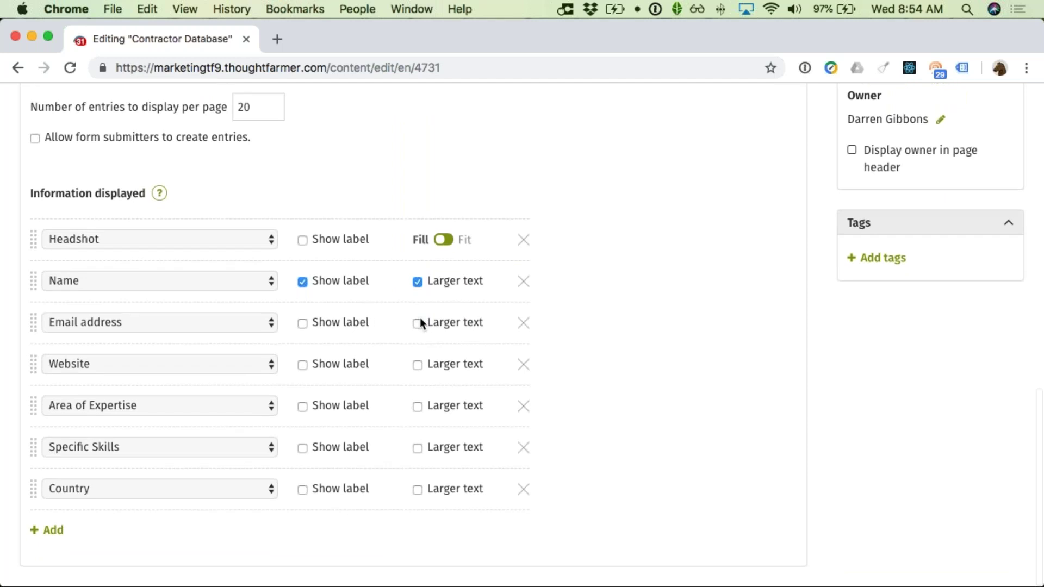
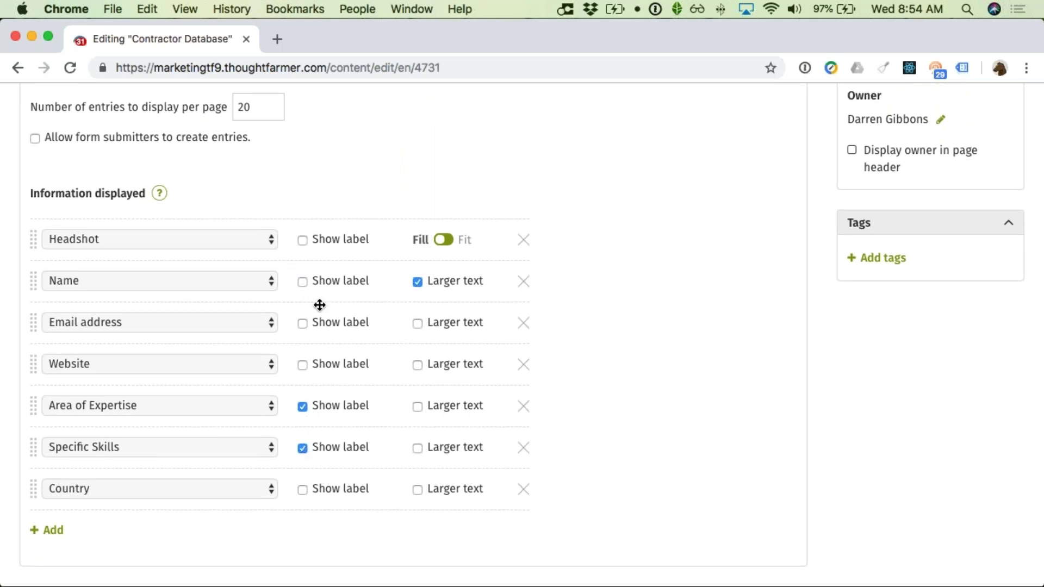
Step: Save the Contractor Database page with its updated Name display setting
{"action": "scroll", "coordinate": [670, 279], "scroll_direction": "up", "scroll_amount": 10}
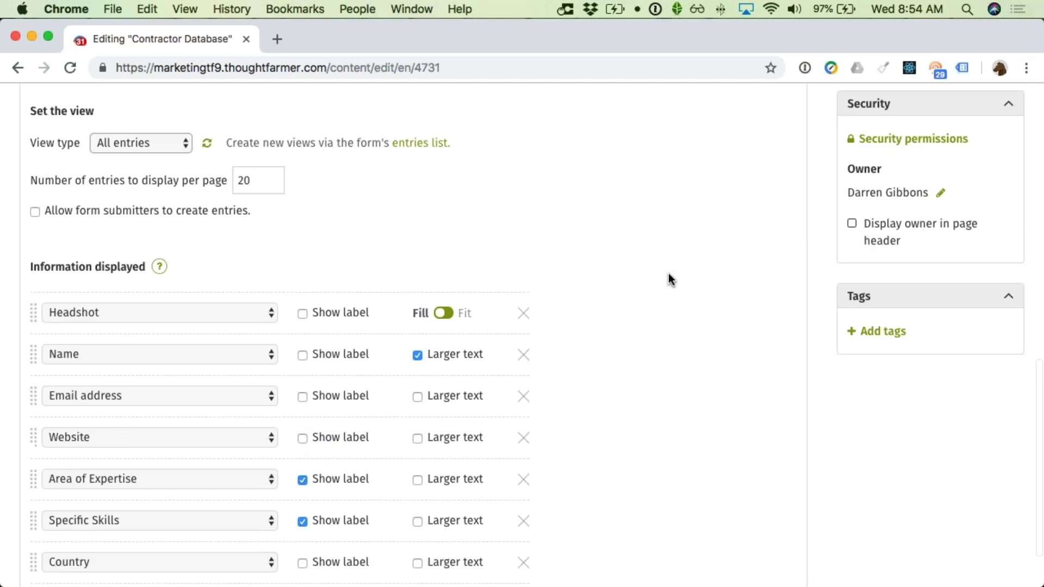
{"action": "scroll", "coordinate": [906, 213], "scroll_direction": "up", "scroll_amount": 2}
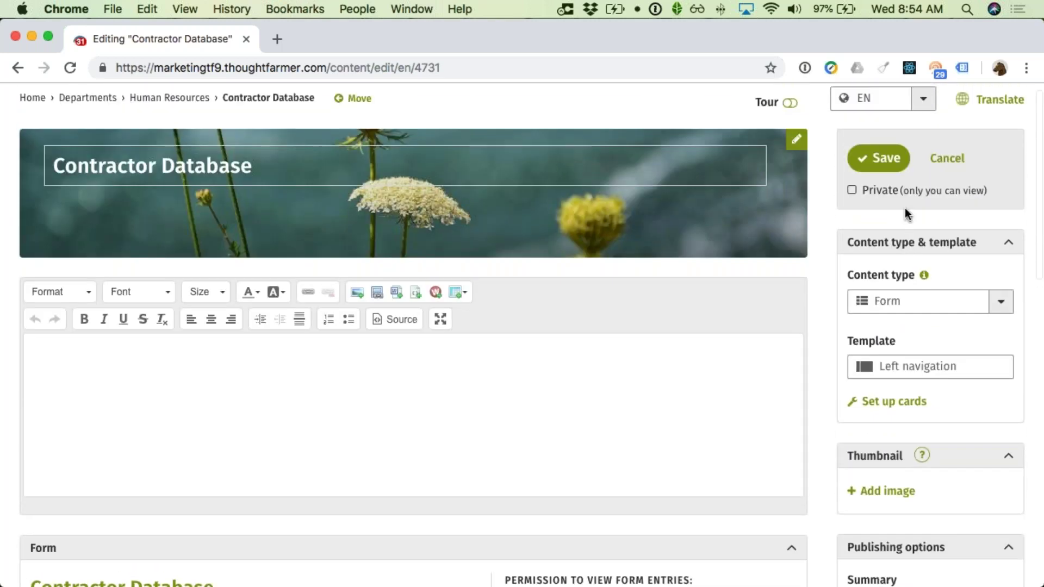
{"action": "left_click", "coordinate": [884, 175]}
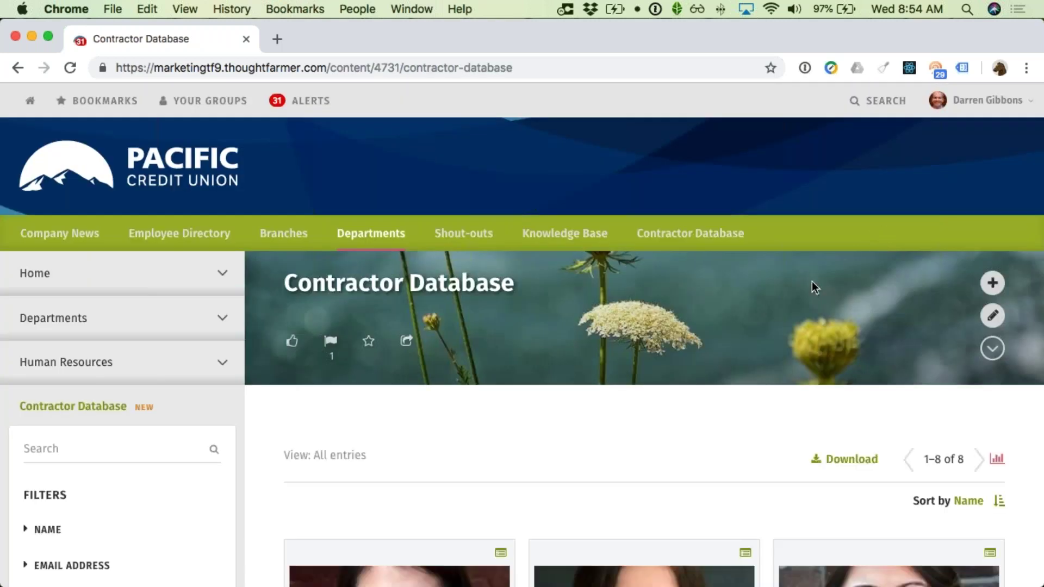
Step: Browse the filter panel, checking the email address and Area of Expertise filters
{"action": "scroll", "coordinate": [811, 283], "scroll_direction": "down", "scroll_amount": 5}
{"action": "scroll", "coordinate": [813, 288], "scroll_direction": "down", "scroll_amount": 7}
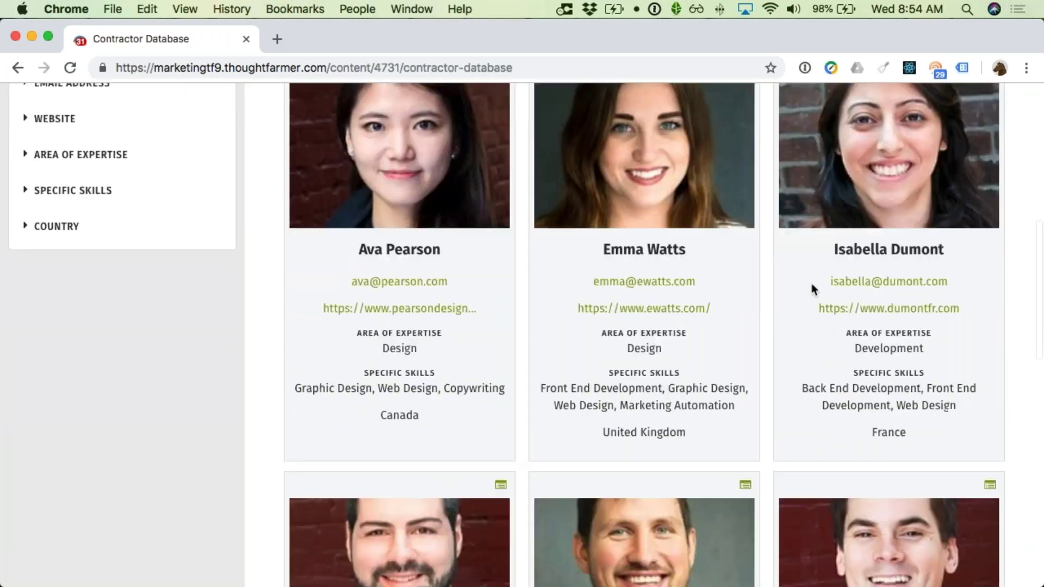
{"action": "scroll", "coordinate": [812, 282], "scroll_direction": "down", "scroll_amount": 5}
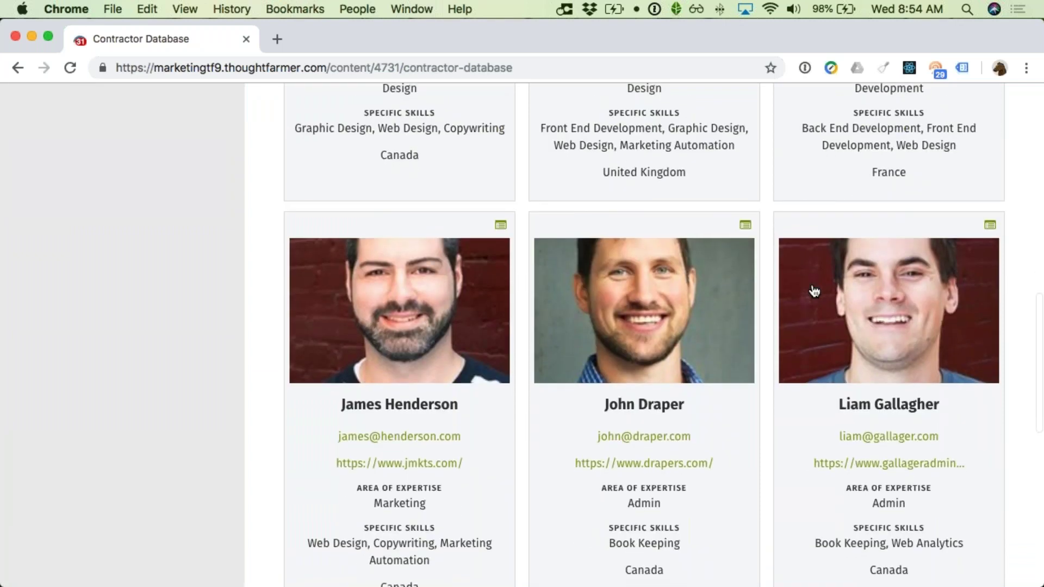
{"action": "scroll", "coordinate": [814, 291], "scroll_direction": "down", "scroll_amount": 5}
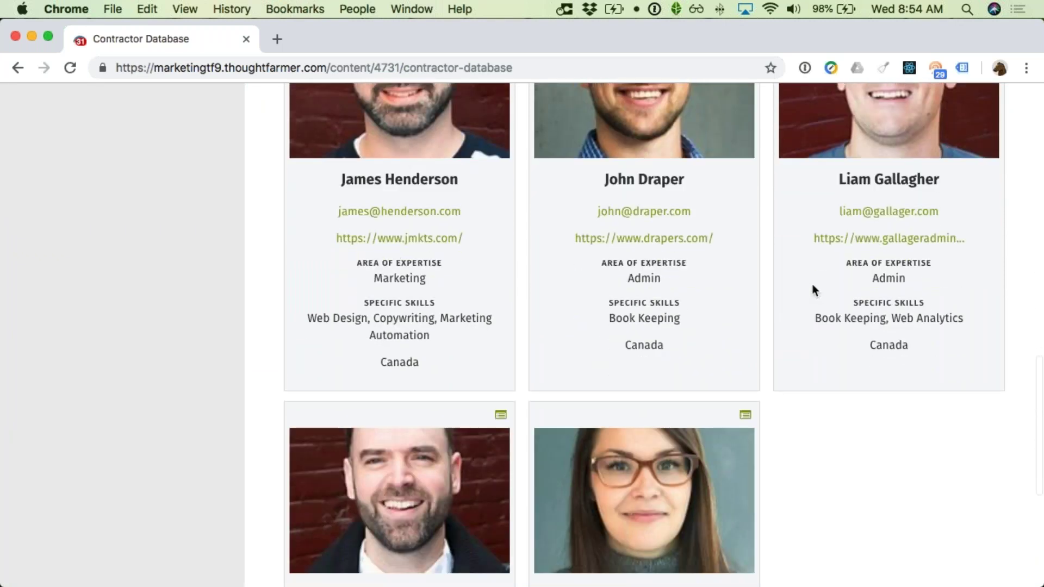
{"action": "scroll", "coordinate": [811, 286], "scroll_direction": "down", "scroll_amount": 3}
{"action": "scroll", "coordinate": [811, 286], "scroll_direction": "up", "scroll_amount": 11}
{"action": "scroll", "coordinate": [815, 294], "scroll_direction": "up", "scroll_amount": 12}
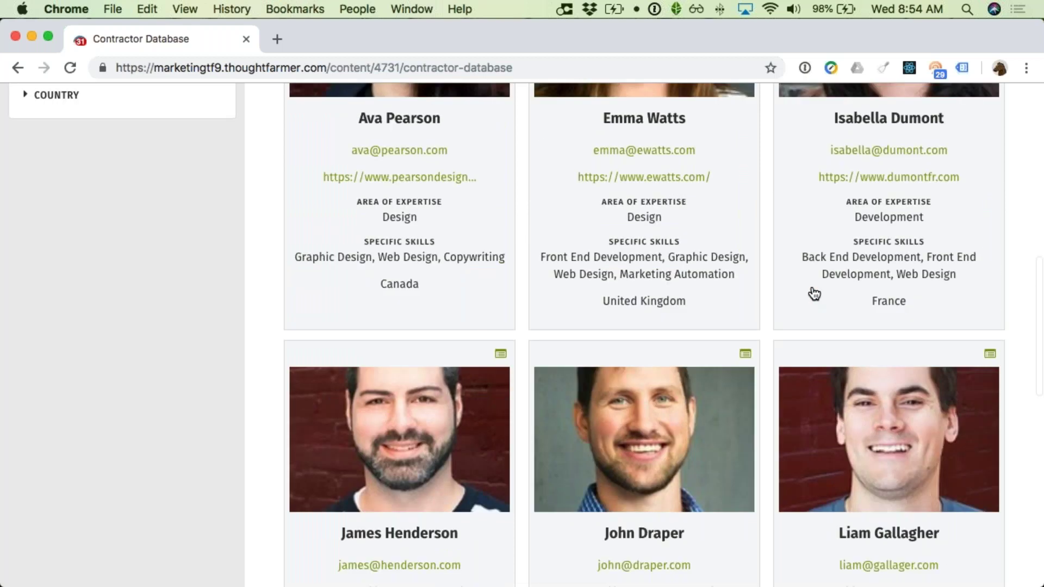
{"action": "scroll", "coordinate": [539, 342], "scroll_direction": "down", "scroll_amount": 1}
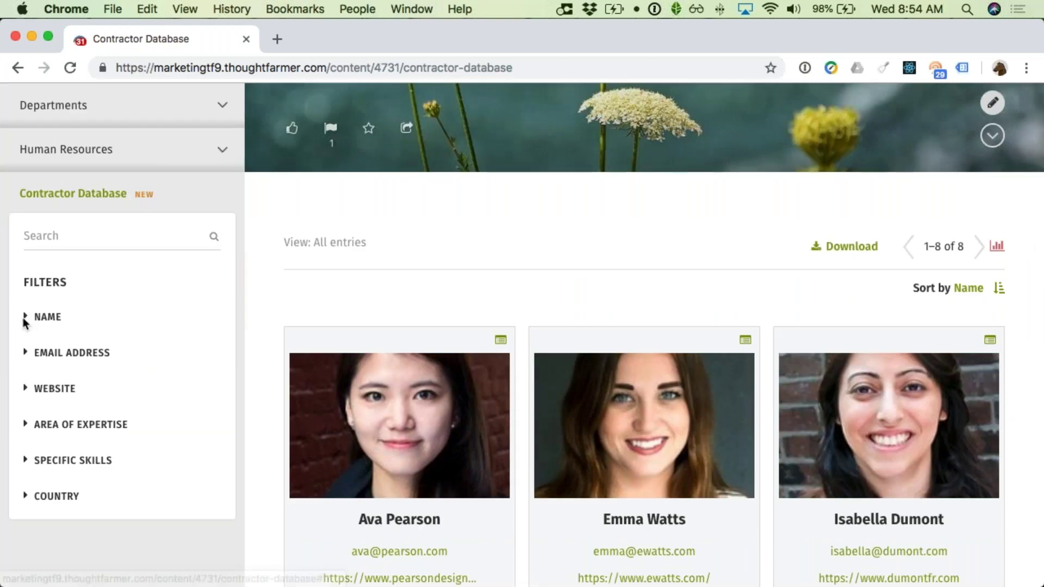
{"action": "left_click", "coordinate": [26, 356]}
{"action": "left_click", "coordinate": [26, 357]}
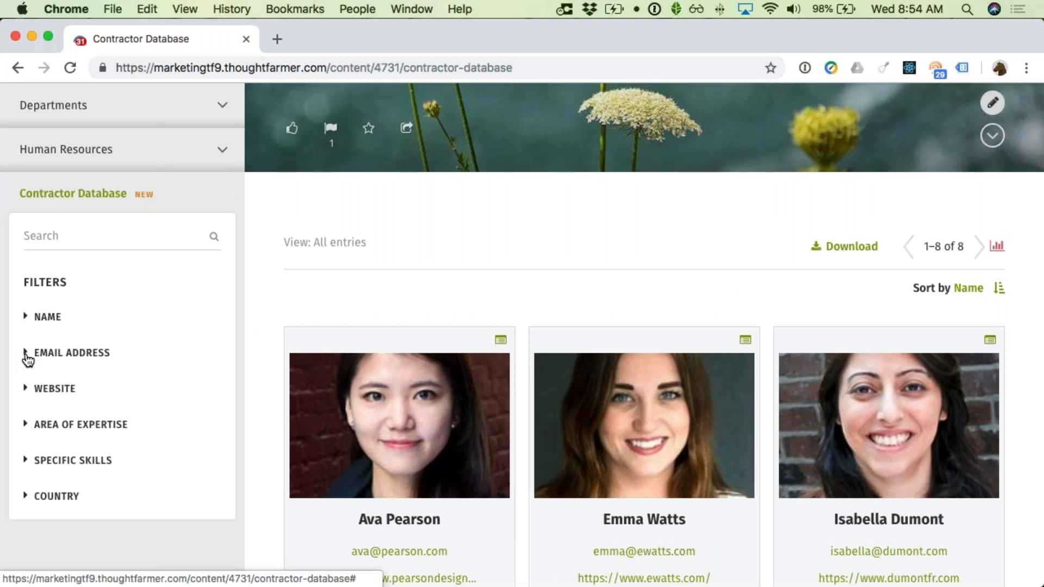
{"action": "left_click", "coordinate": [26, 429]}
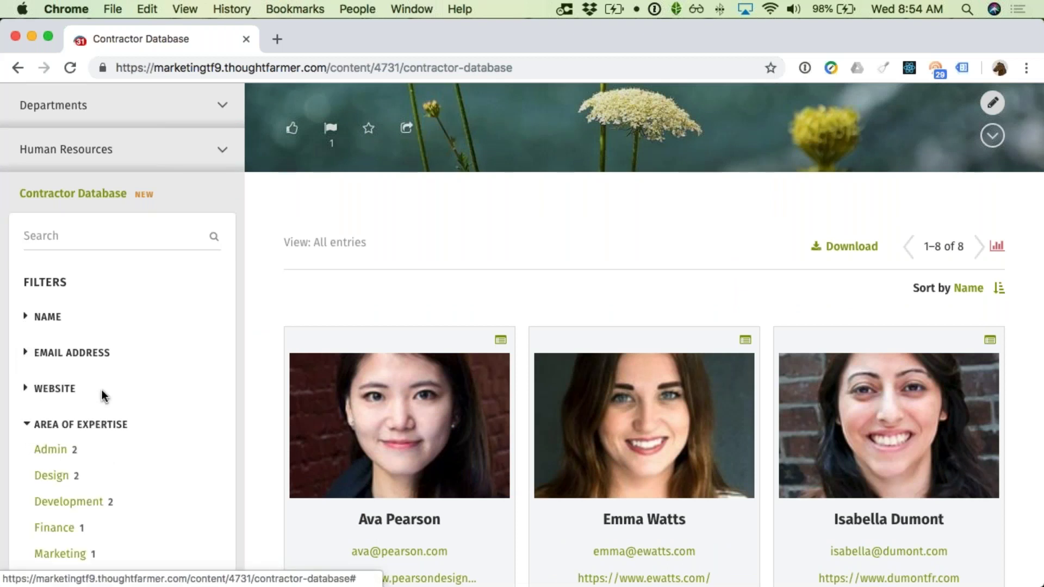
Step: Filter contractors by Specific Skills: Web Design
{"action": "scroll", "coordinate": [102, 390], "scroll_direction": "down", "scroll_amount": 2}
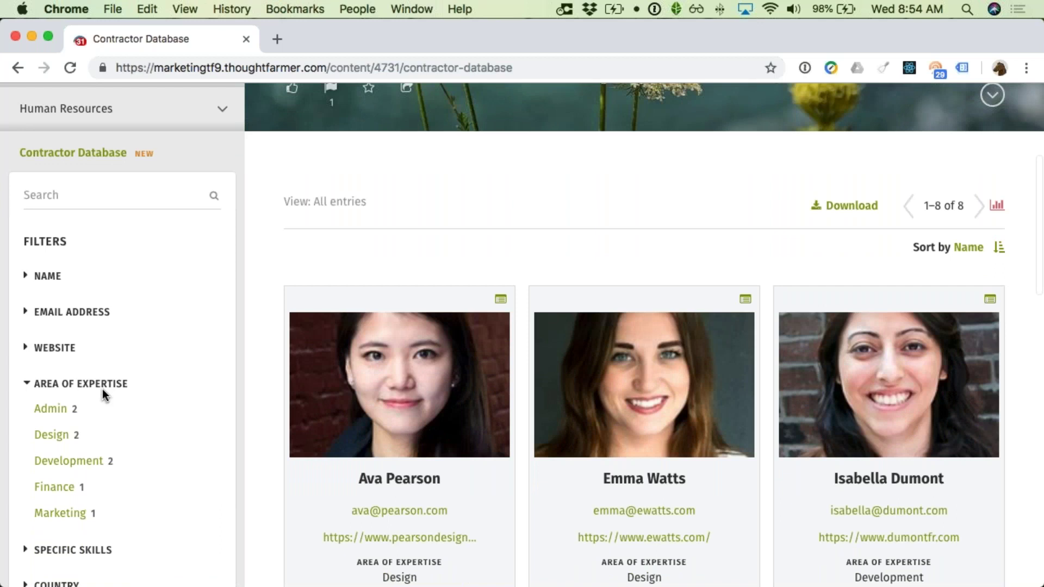
{"action": "scroll", "coordinate": [103, 395], "scroll_direction": "down", "scroll_amount": 3}
{"action": "left_click", "coordinate": [24, 468]}
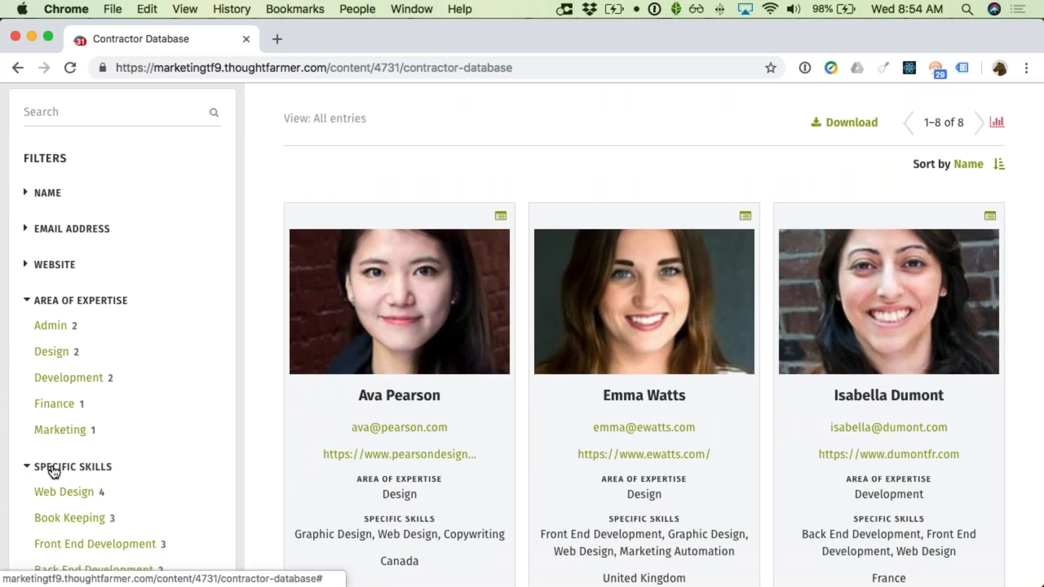
{"action": "scroll", "coordinate": [55, 472], "scroll_direction": "down", "scroll_amount": 1}
{"action": "left_click", "coordinate": [59, 473]}
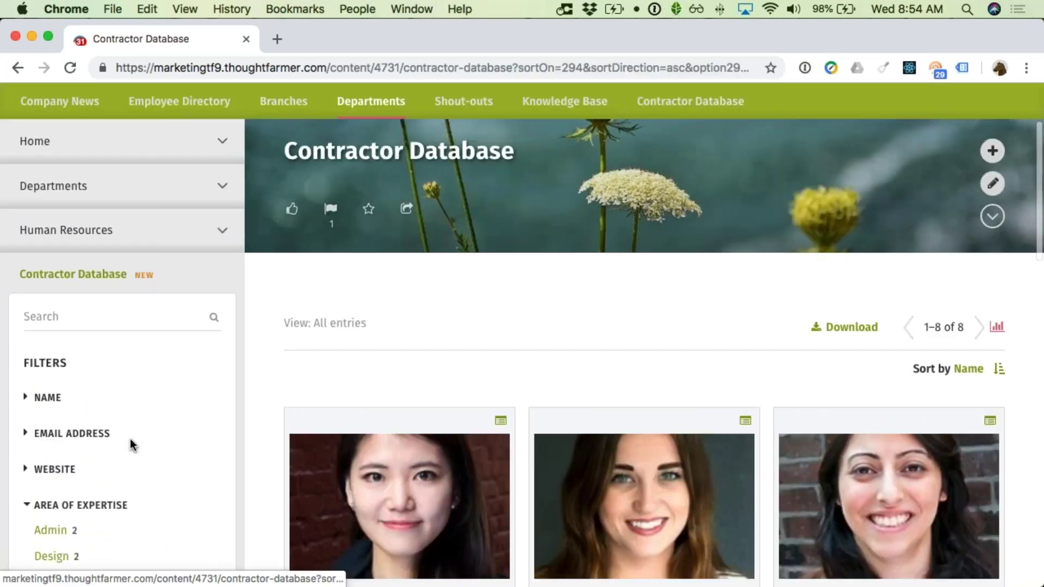
Step: Narrow results to Country: United Kingdom, leaving one entry (1–1 of 1)
{"action": "scroll", "coordinate": [147, 438], "scroll_direction": "down", "scroll_amount": 6}
{"action": "scroll", "coordinate": [147, 395], "scroll_direction": "down", "scroll_amount": 5}
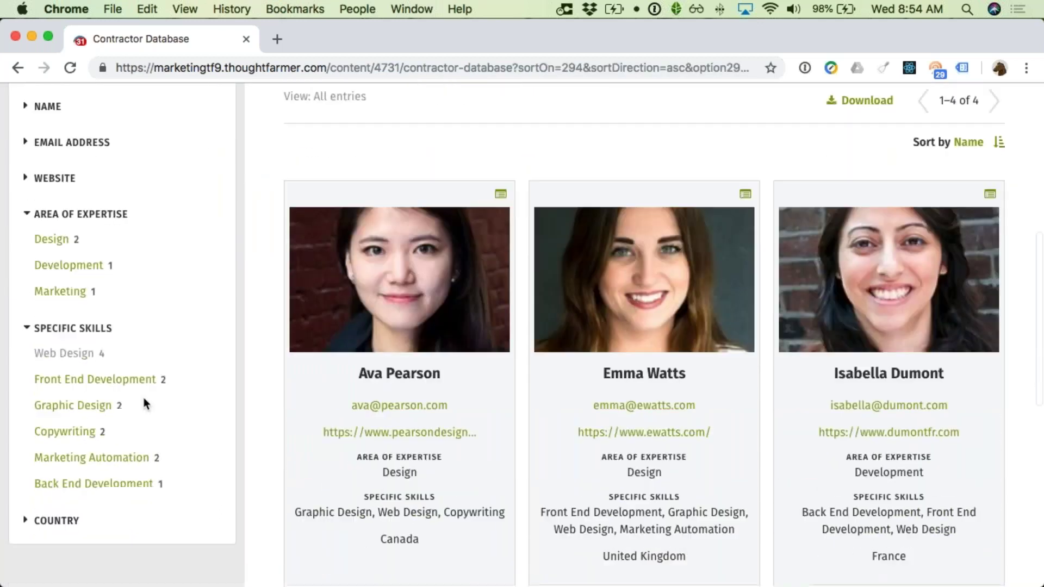
{"action": "left_click", "coordinate": [39, 489]}
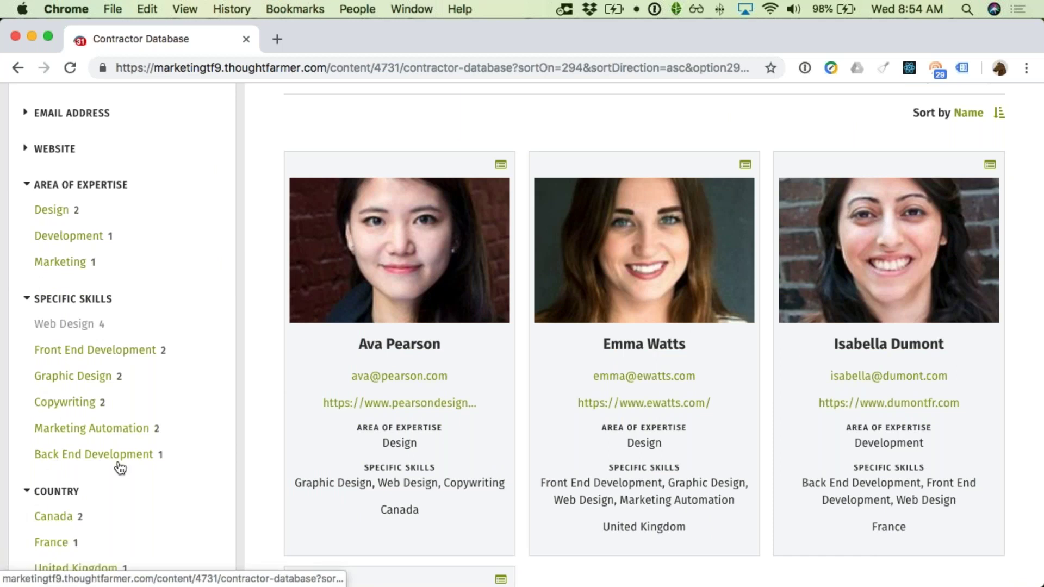
{"action": "scroll", "coordinate": [122, 465], "scroll_direction": "down", "scroll_amount": 4}
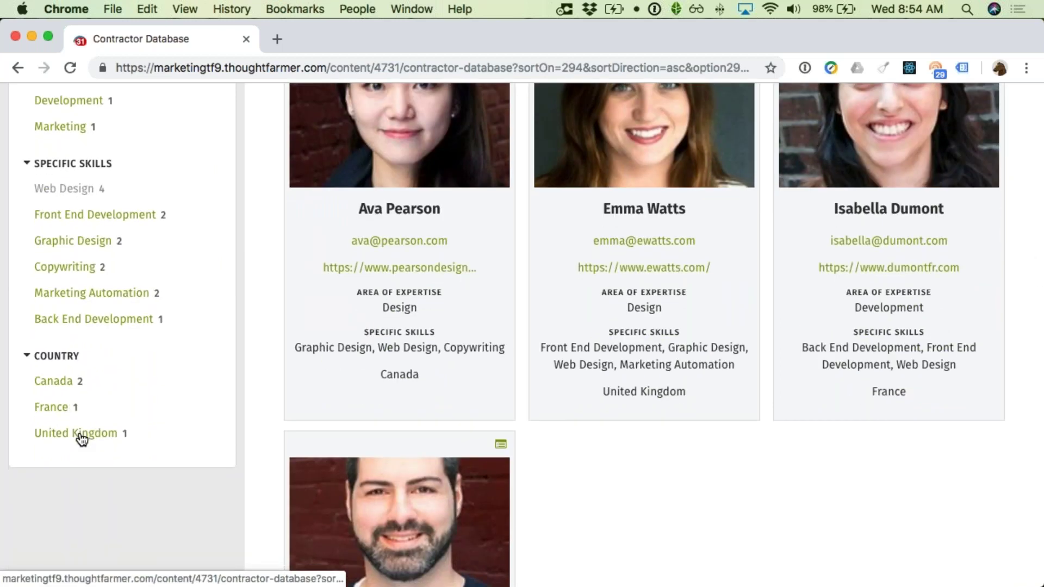
{"action": "left_click", "coordinate": [113, 433]}
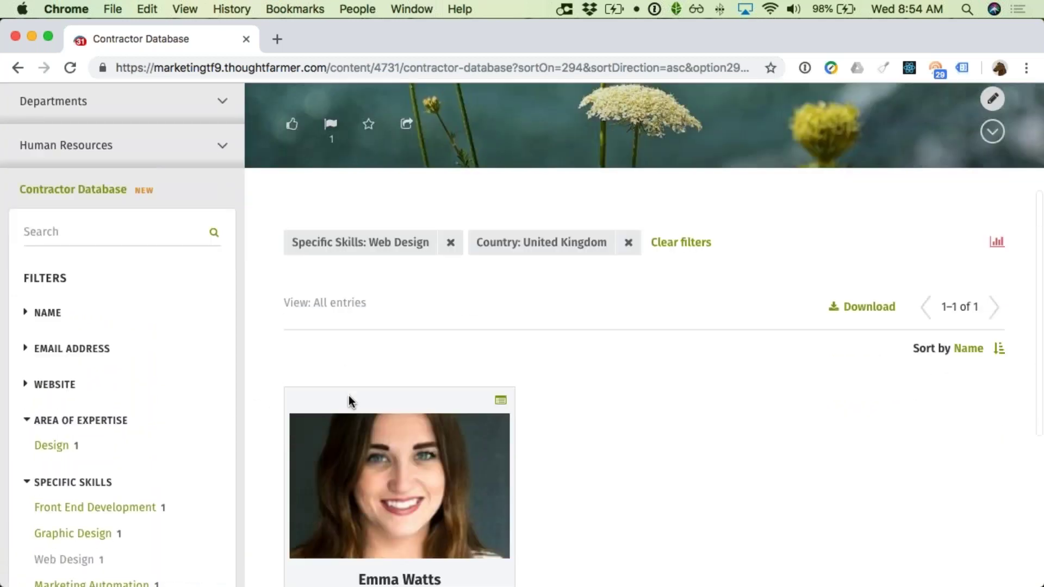
{"action": "scroll", "coordinate": [373, 377], "scroll_direction": "down", "scroll_amount": 1}
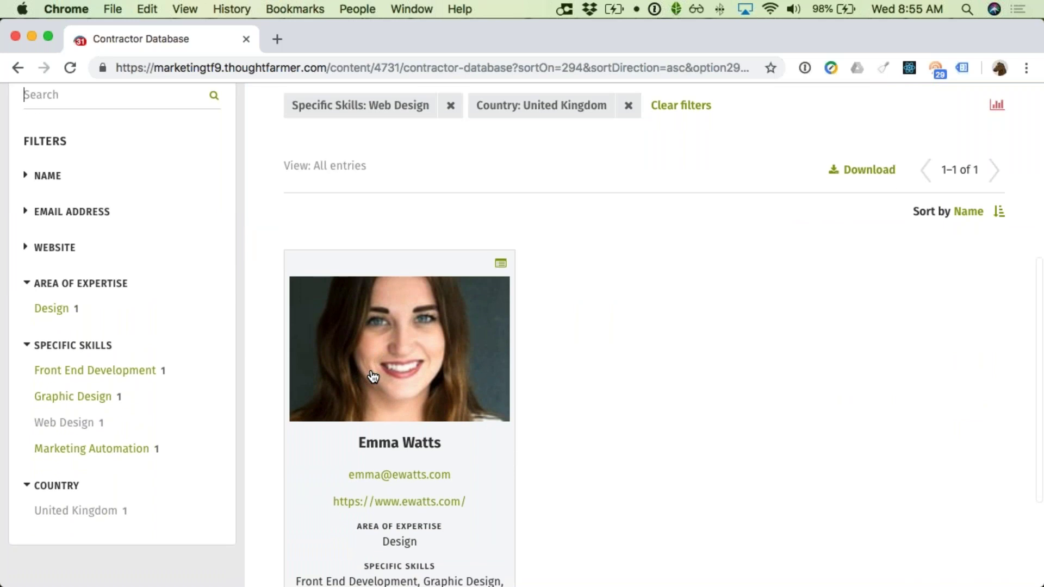
{"action": "scroll", "coordinate": [373, 377], "scroll_direction": "down", "scroll_amount": 3}
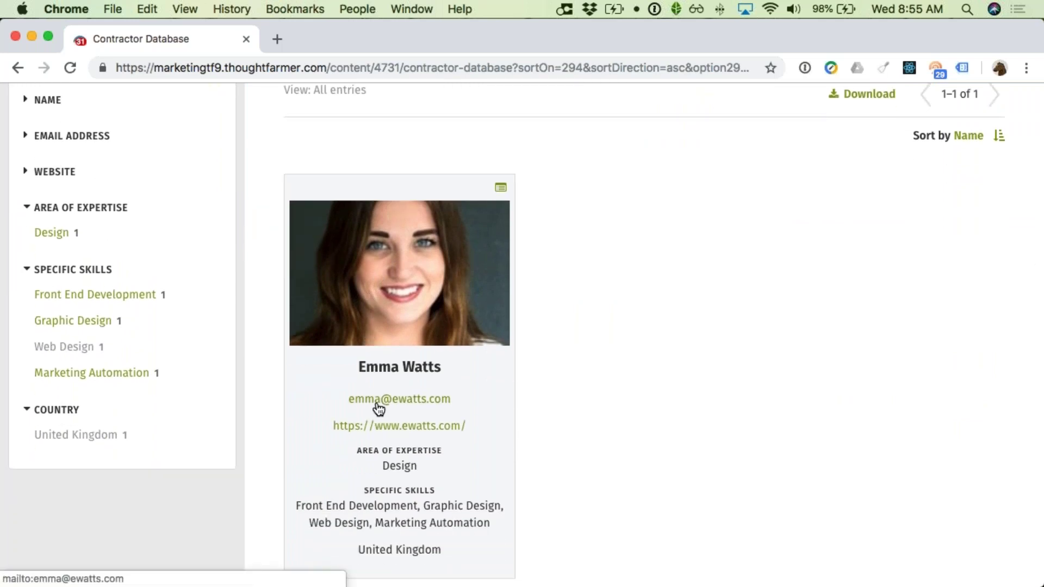
{"action": "scroll", "coordinate": [379, 409], "scroll_direction": "down", "scroll_amount": 4}
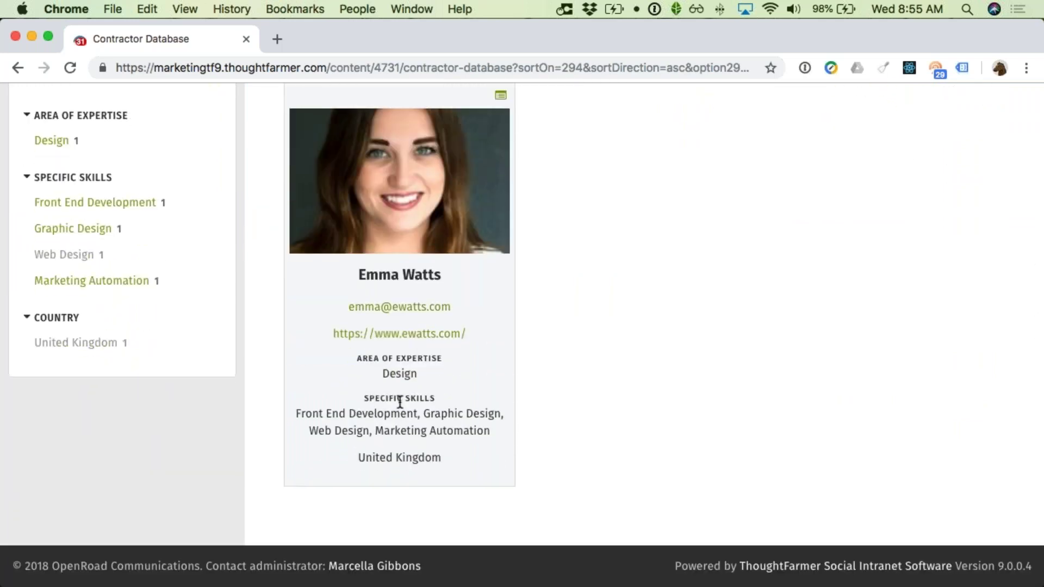
{"action": "scroll", "coordinate": [426, 382], "scroll_direction": "up", "scroll_amount": 6}
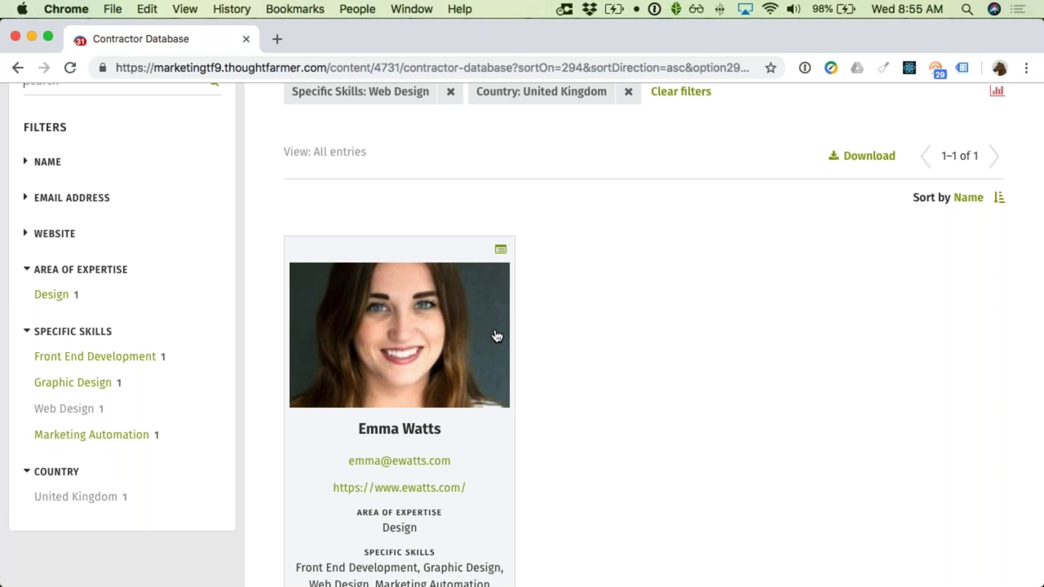
{"action": "scroll", "coordinate": [482, 311], "scroll_direction": "up", "scroll_amount": 5}
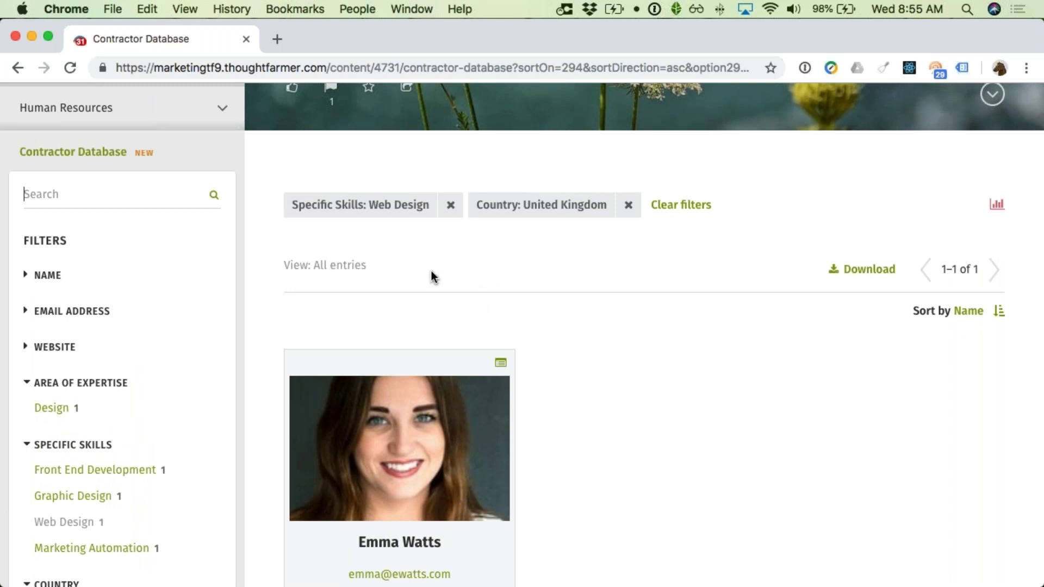
{"action": "scroll", "coordinate": [429, 287], "scroll_direction": "up", "scroll_amount": 3}
{"action": "scroll", "coordinate": [447, 274], "scroll_direction": "up", "scroll_amount": 5}
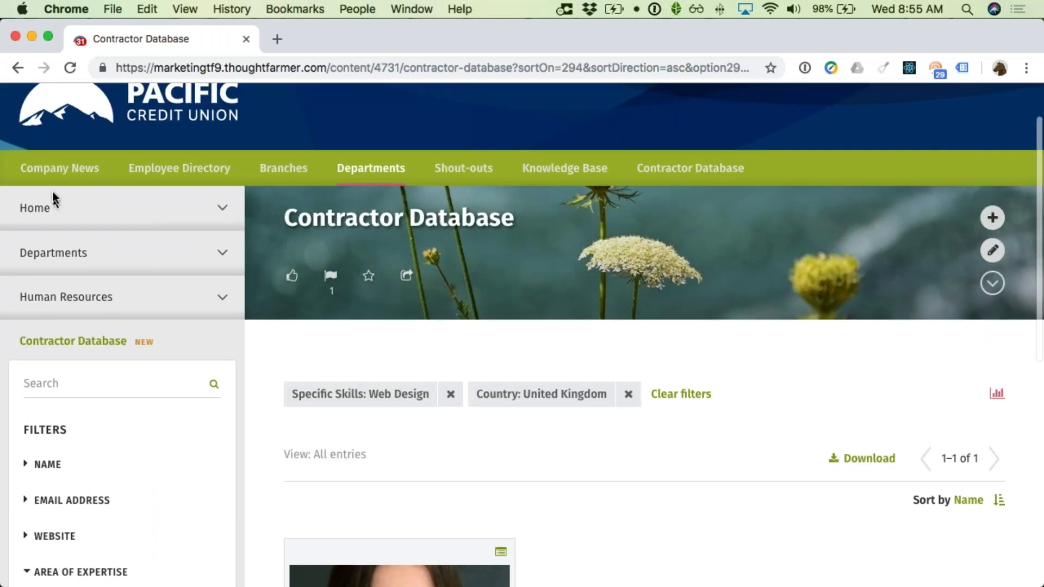
Step: Go from Home via the user menu to Forms and open Business Card Request's actions menu
{"action": "left_click", "coordinate": [34, 210]}
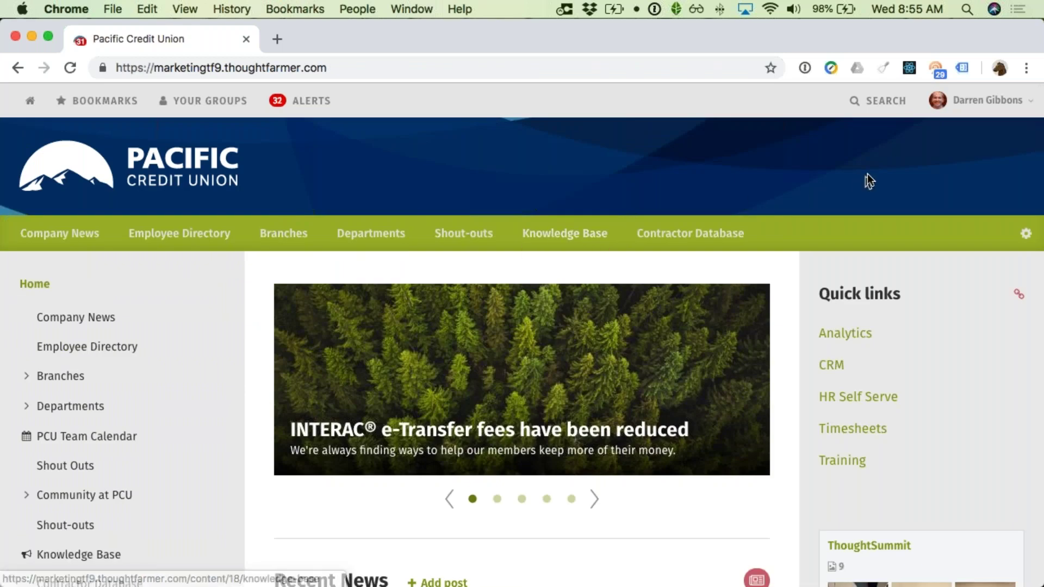
{"action": "left_click", "coordinate": [980, 113]}
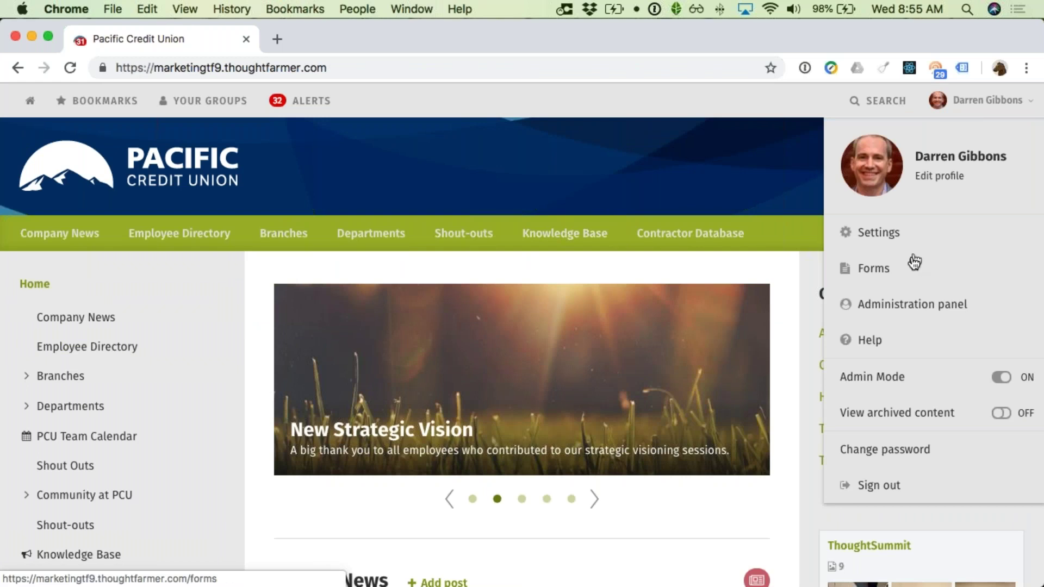
{"action": "left_click", "coordinate": [910, 276]}
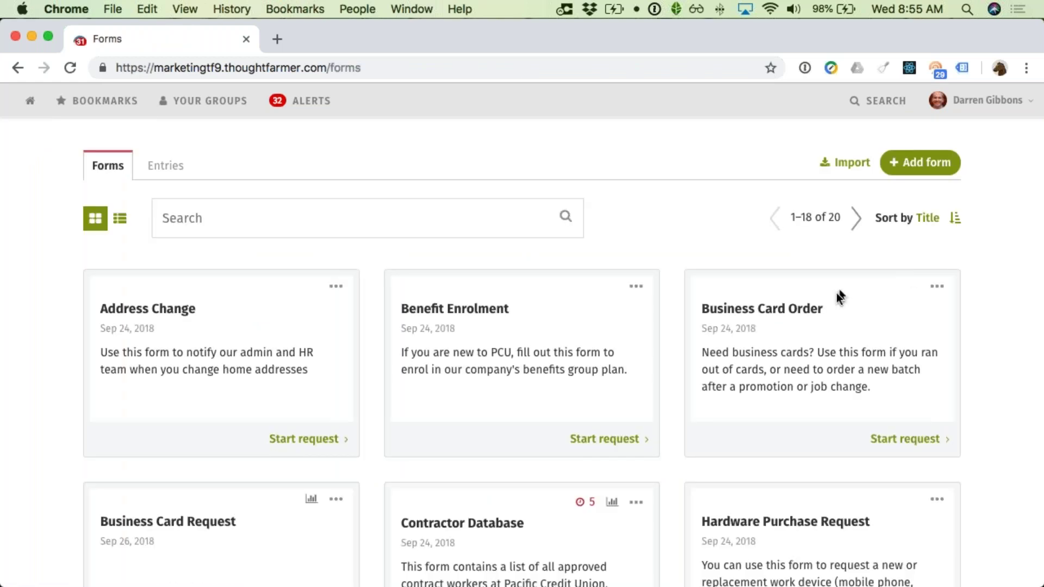
{"action": "scroll", "coordinate": [797, 302], "scroll_direction": "down", "scroll_amount": 1}
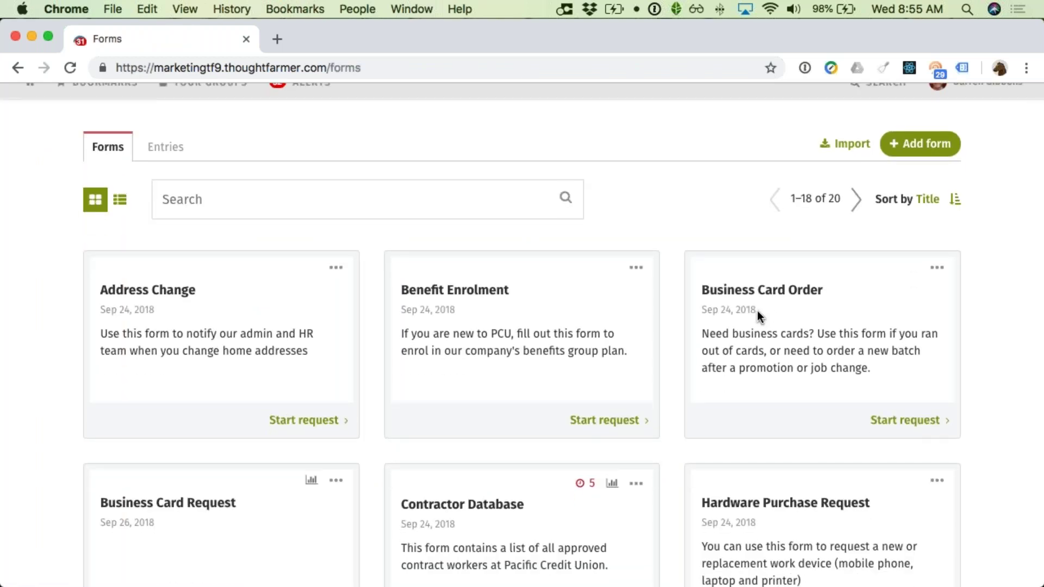
{"action": "scroll", "coordinate": [758, 315], "scroll_direction": "down", "scroll_amount": 3}
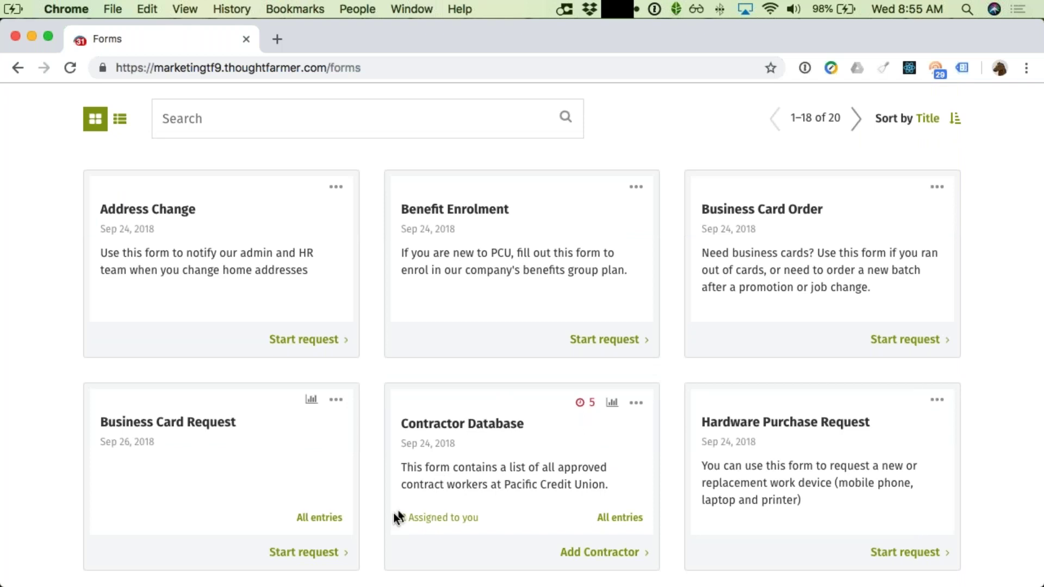
{"action": "left_click", "coordinate": [336, 403]}
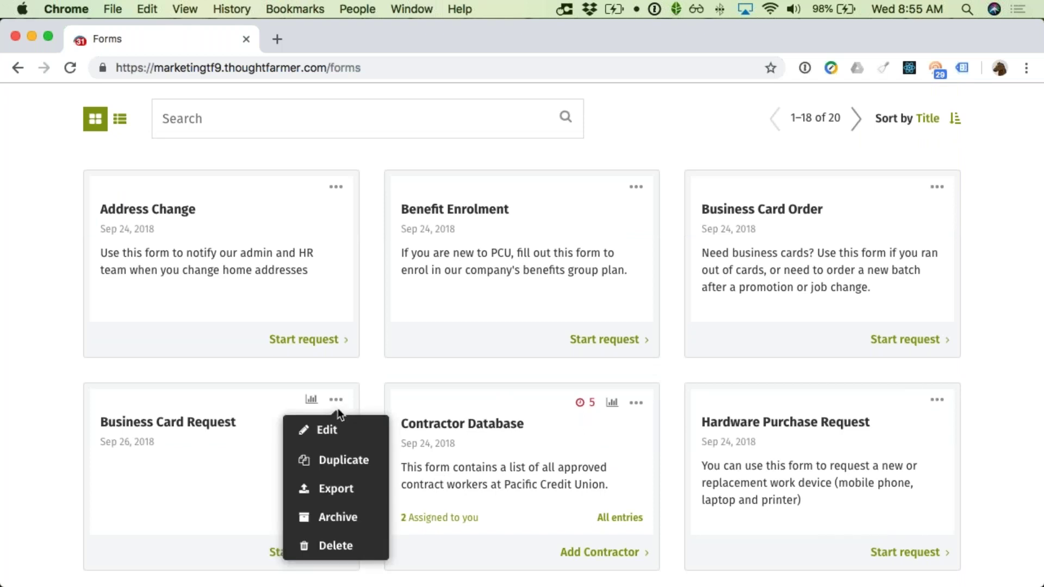
{"action": "left_click", "coordinate": [333, 430]}
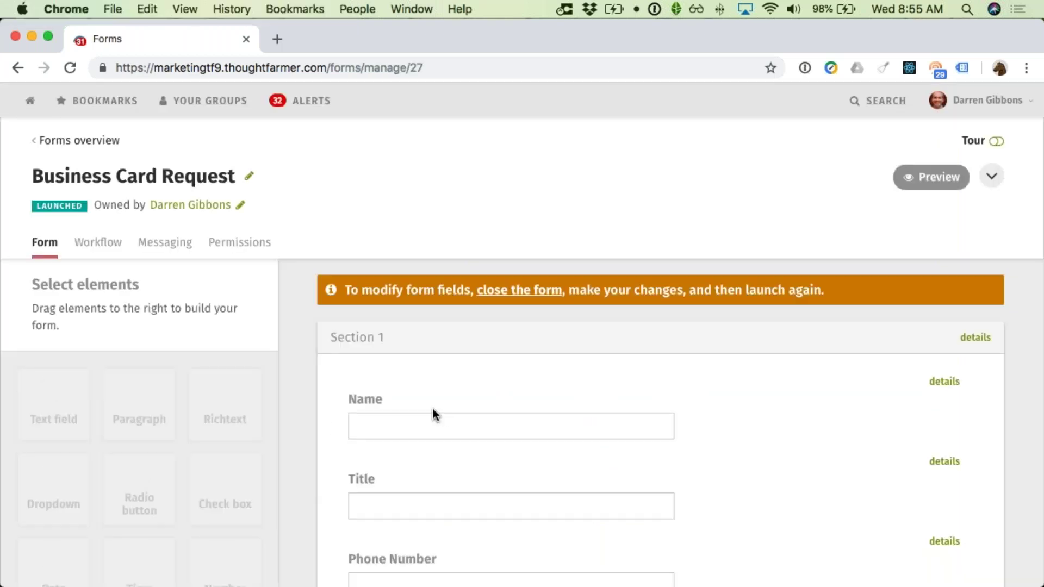
{"action": "scroll", "coordinate": [438, 409], "scroll_direction": "down", "scroll_amount": 2}
{"action": "scroll", "coordinate": [440, 410], "scroll_direction": "down", "scroll_amount": 3}
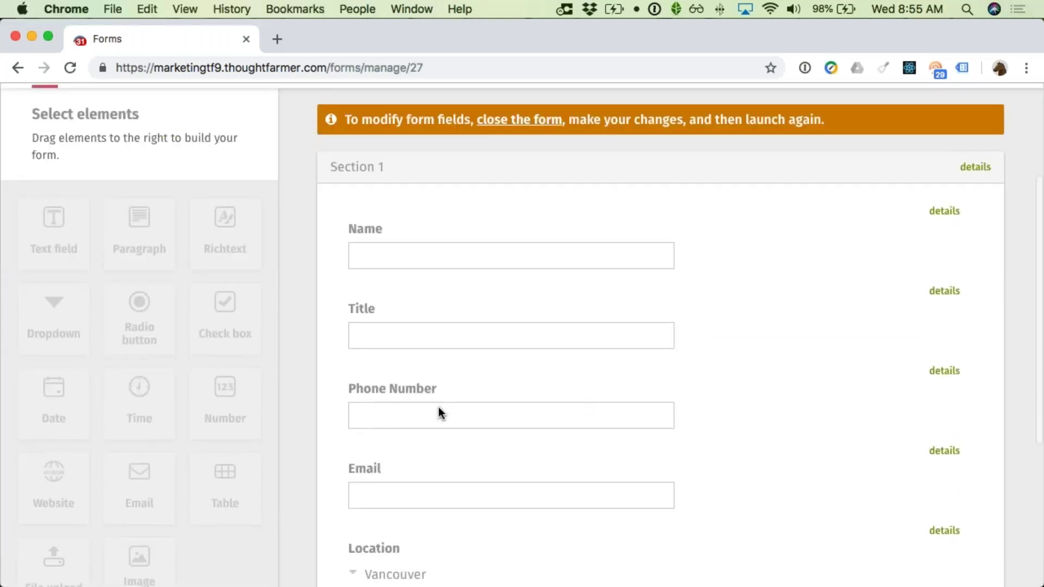
{"action": "scroll", "coordinate": [439, 410], "scroll_direction": "up", "scroll_amount": 1}
{"action": "scroll", "coordinate": [438, 409], "scroll_direction": "up", "scroll_amount": 3}
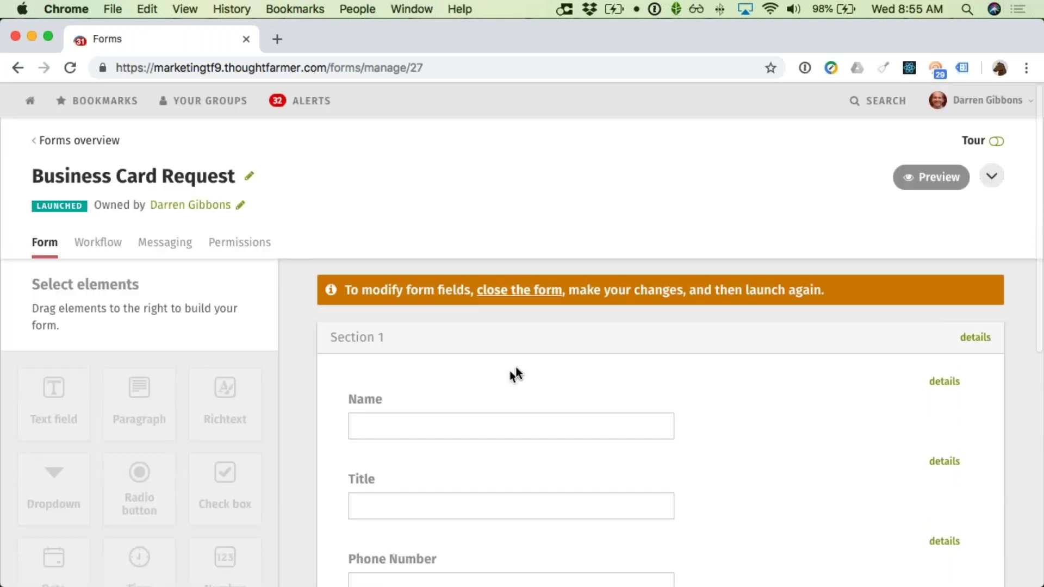
{"action": "left_click", "coordinate": [925, 184]}
{"action": "scroll", "coordinate": [759, 259], "scroll_direction": "down", "scroll_amount": 3}
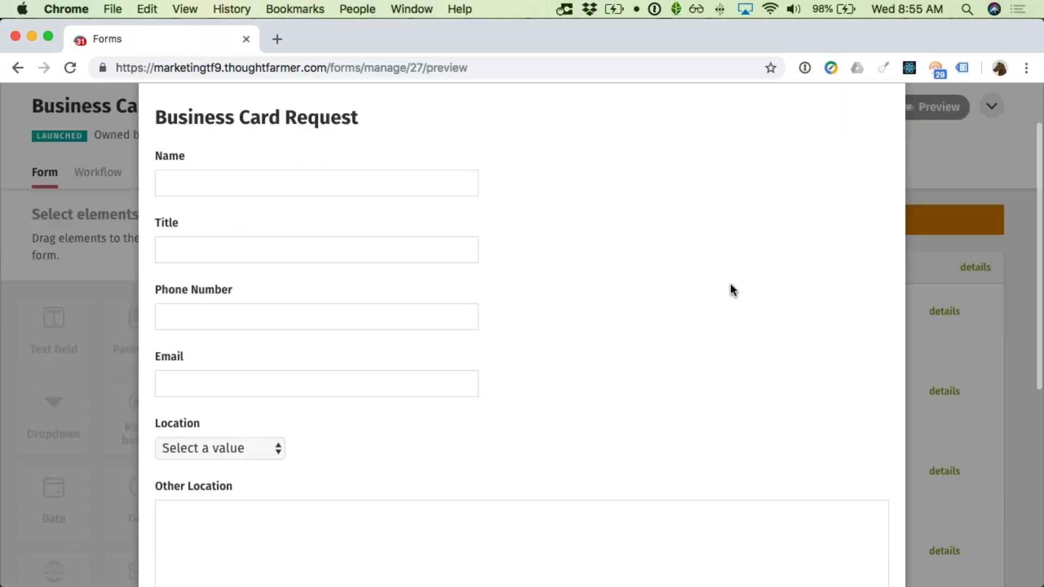
{"action": "left_click", "coordinate": [250, 398]}
{"action": "left_click", "coordinate": [224, 469]}
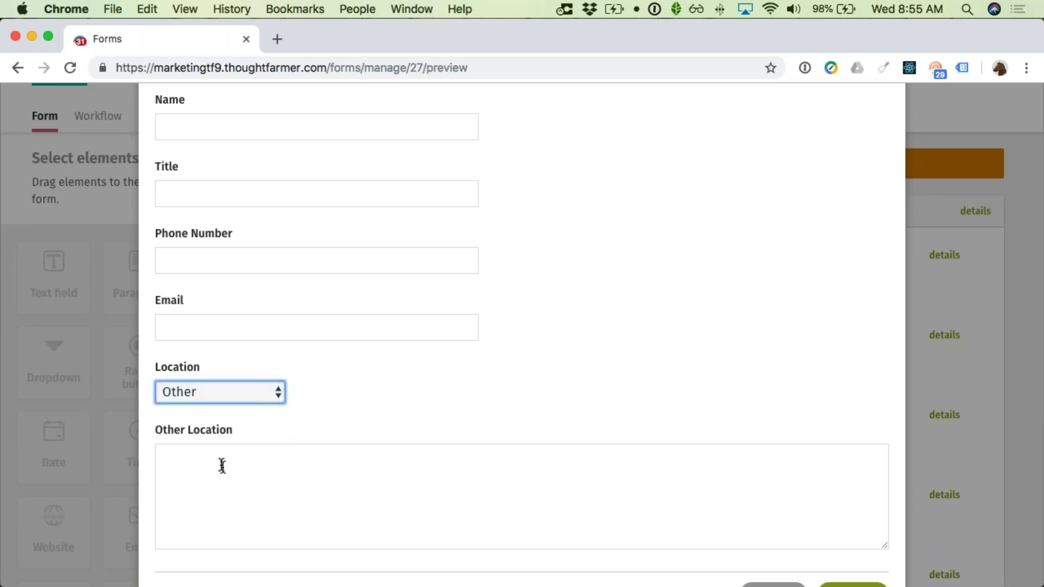
{"action": "left_click", "coordinate": [205, 468]}
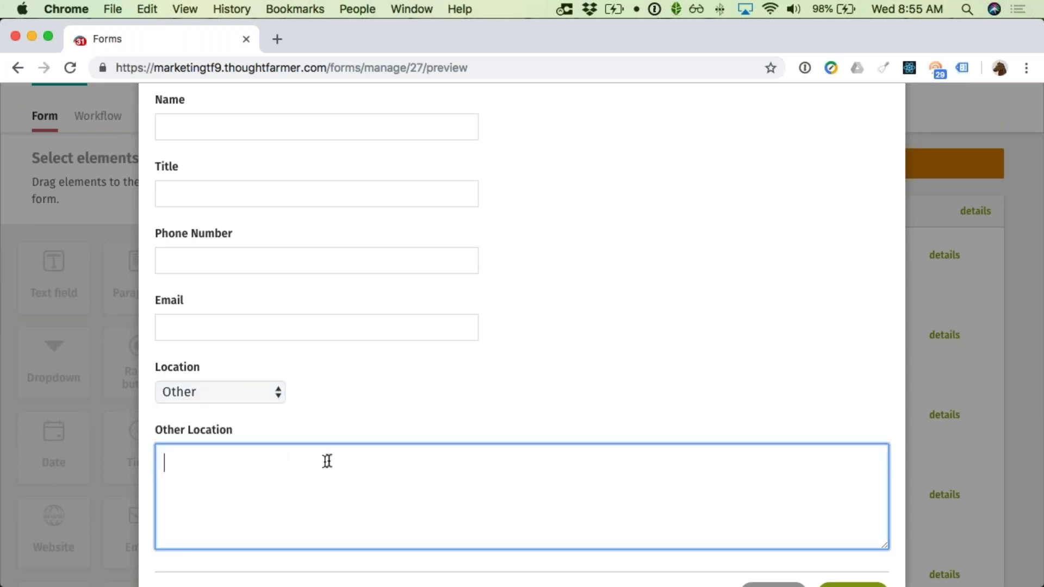
{"action": "left_click", "coordinate": [266, 397]}
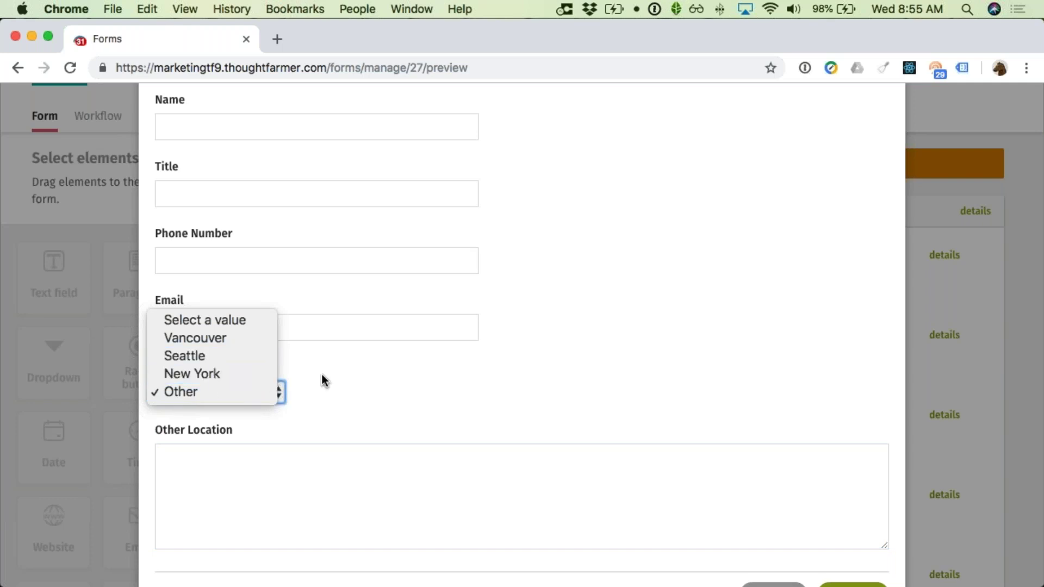
{"action": "left_click", "coordinate": [337, 380]}
{"action": "scroll", "coordinate": [354, 383], "scroll_direction": "down", "scroll_amount": 1}
{"action": "scroll", "coordinate": [354, 384], "scroll_direction": "down", "scroll_amount": 3}
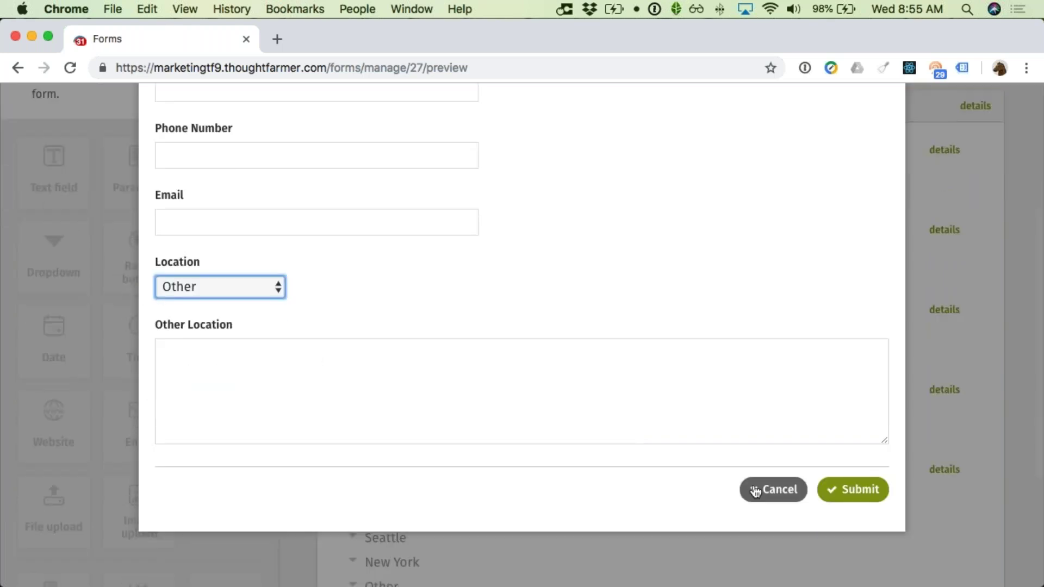
{"action": "left_click", "coordinate": [759, 490]}
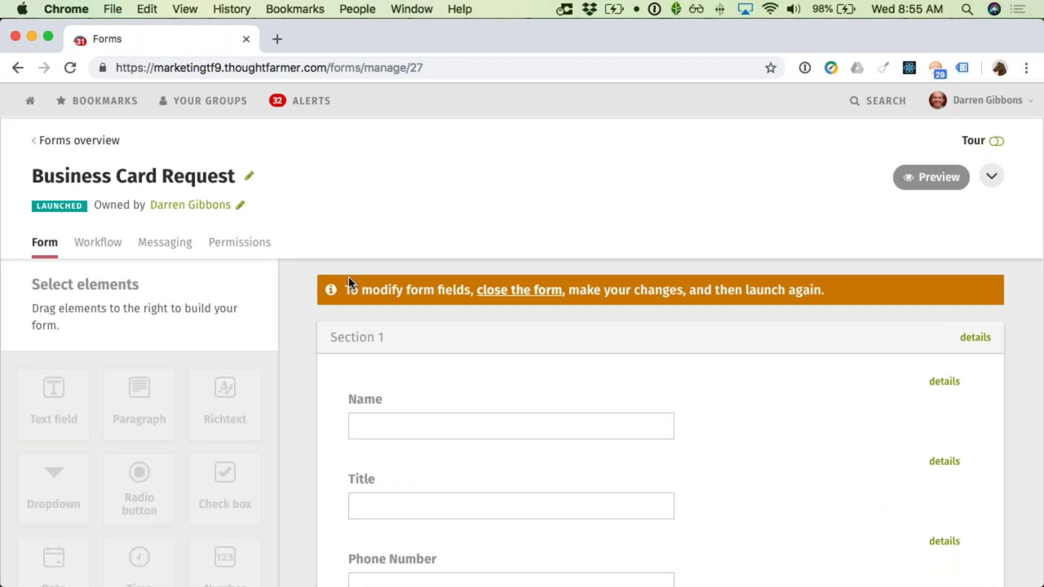
Step: Close the Business Card Request form to new entries
{"action": "left_click", "coordinate": [546, 299]}
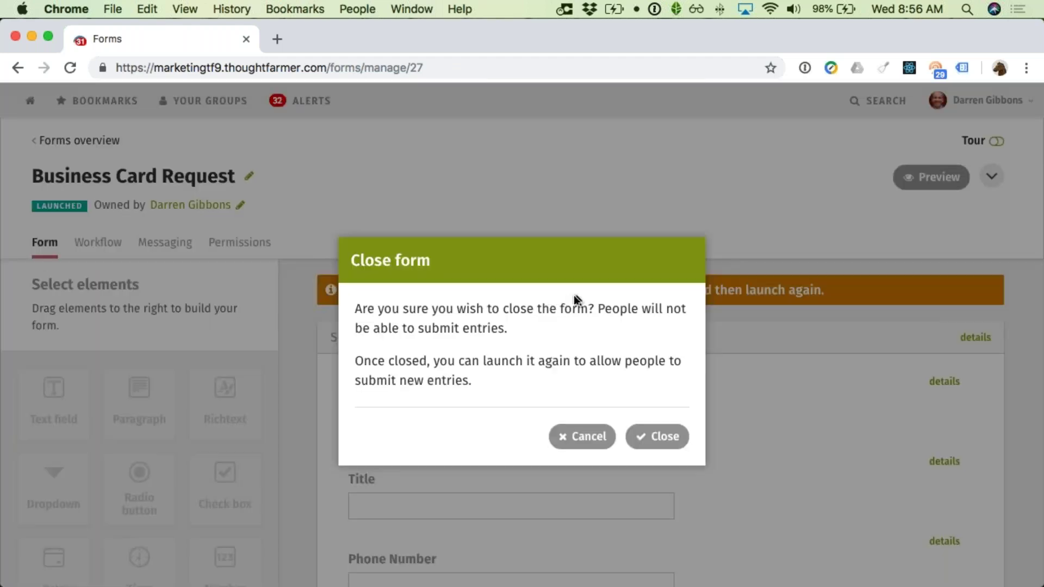
{"action": "left_click", "coordinate": [649, 437]}
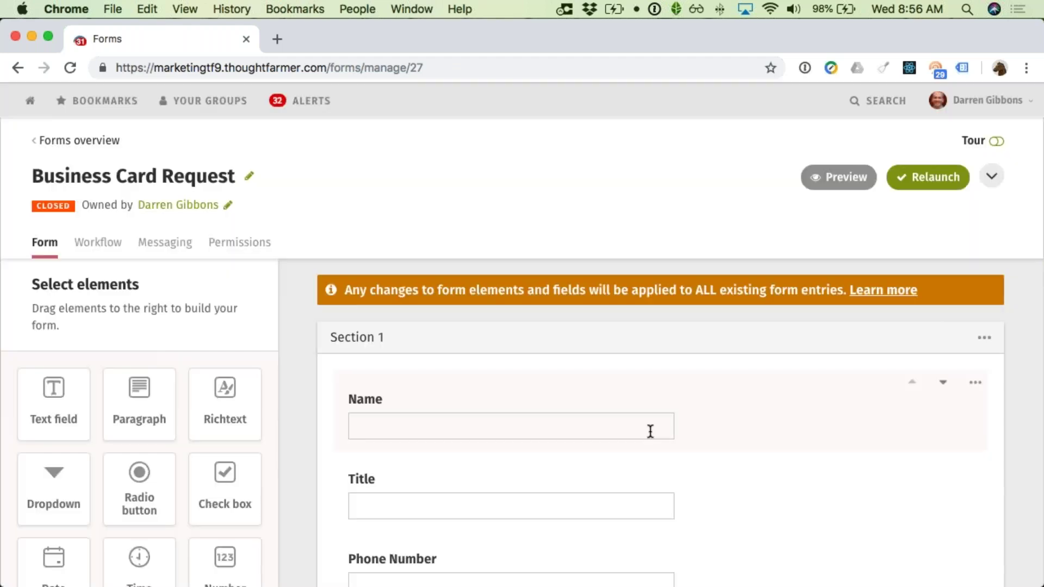
{"action": "scroll", "coordinate": [651, 428], "scroll_direction": "down", "scroll_amount": 5}
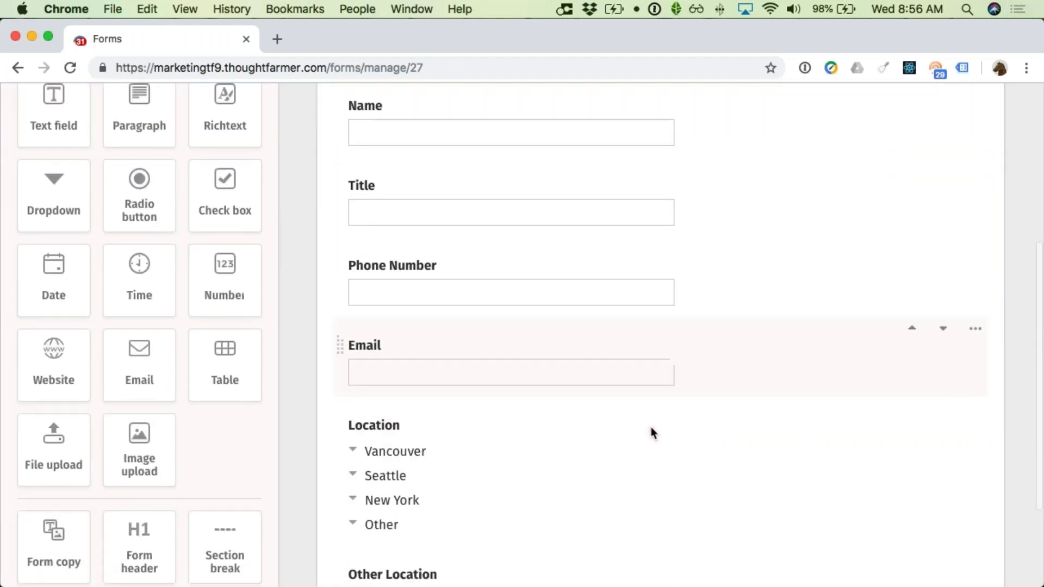
{"action": "scroll", "coordinate": [777, 402], "scroll_direction": "down", "scroll_amount": 1}
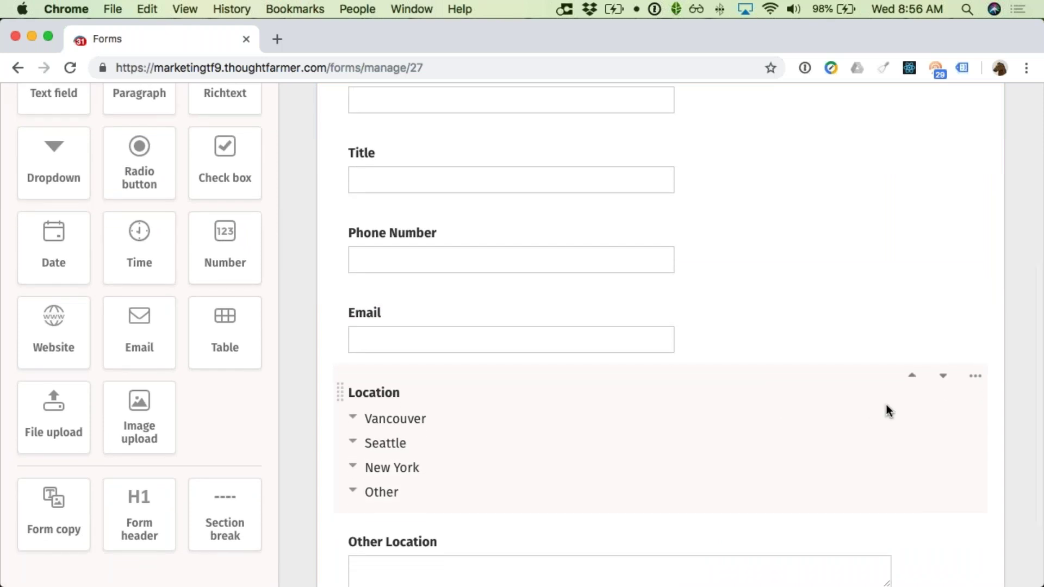
Step: Give the Location field's Other choice logic to show the Other Location field
{"action": "left_click", "coordinate": [974, 377]}
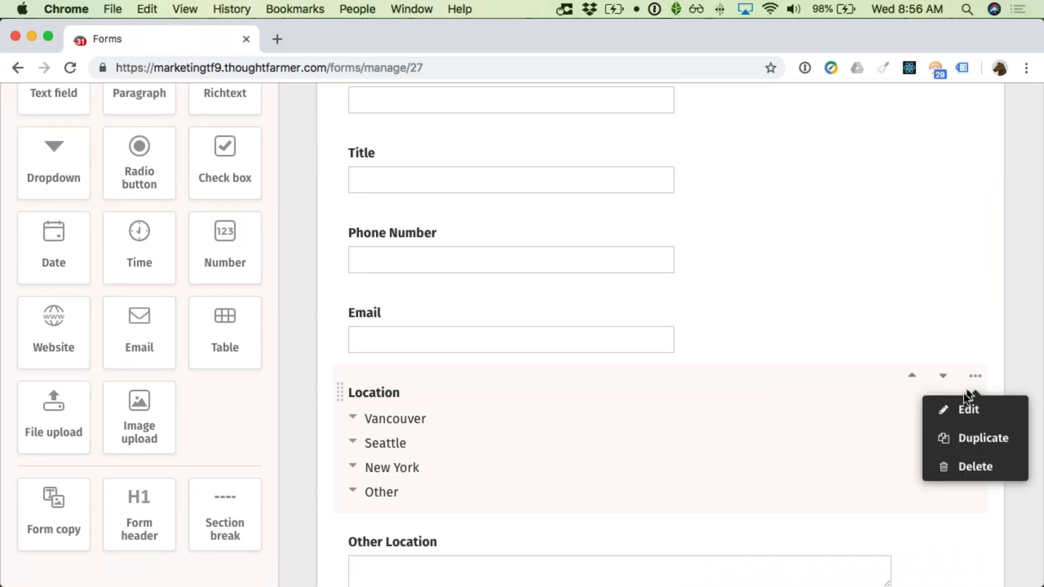
{"action": "left_click", "coordinate": [964, 411]}
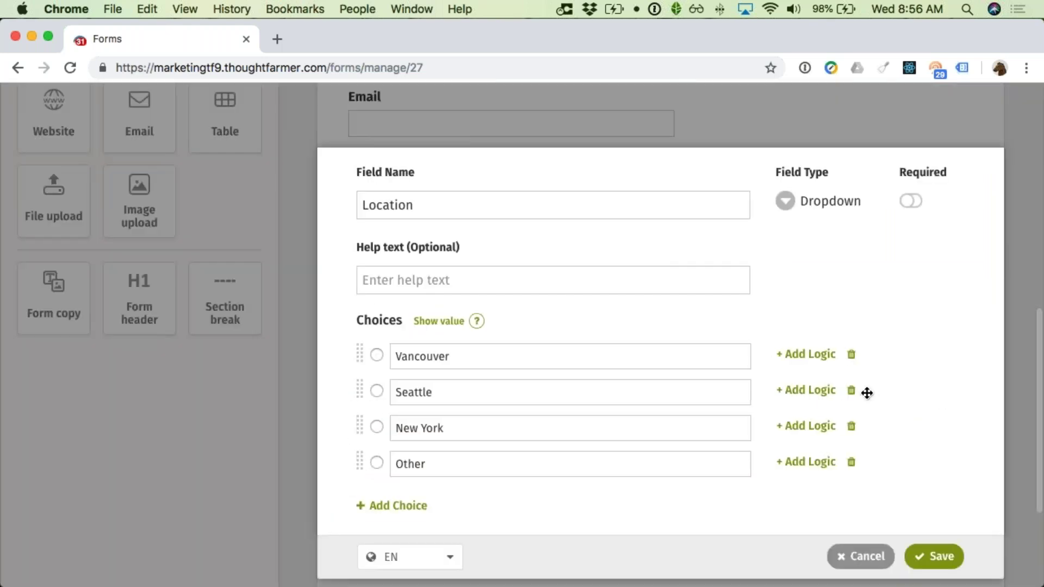
{"action": "left_click", "coordinate": [820, 464]}
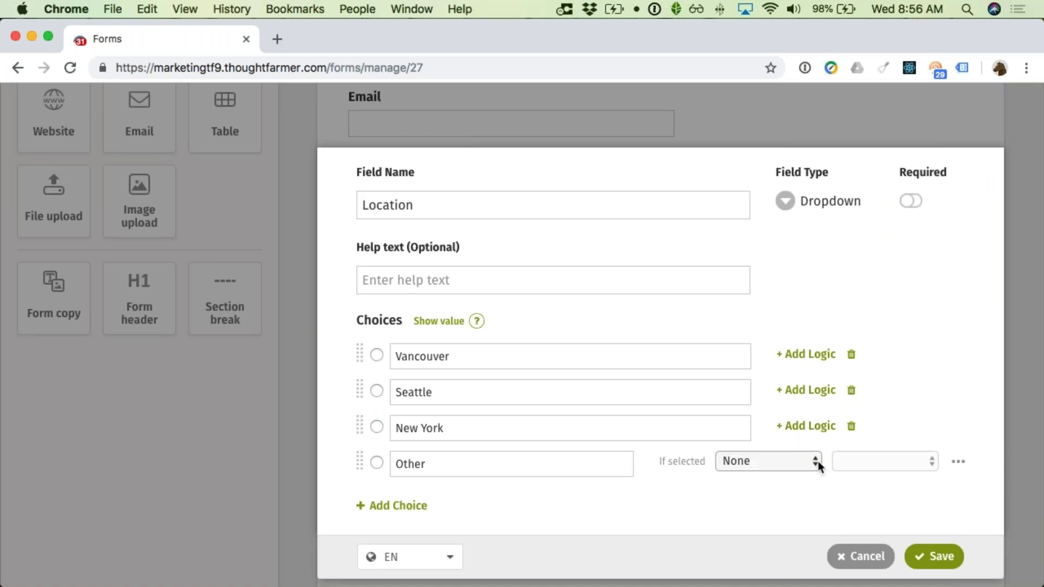
{"action": "left_click", "coordinate": [812, 465]}
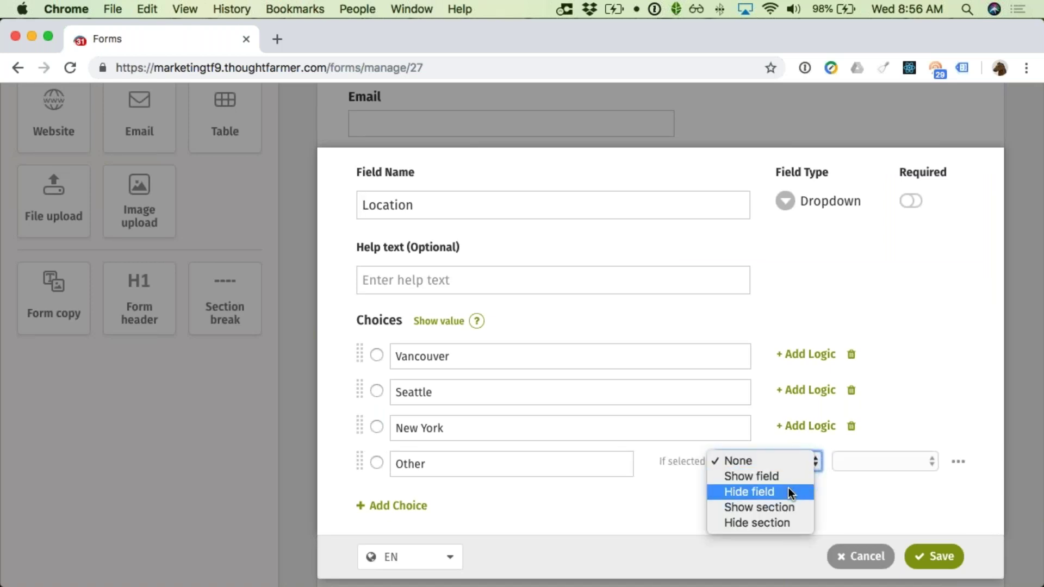
{"action": "left_click", "coordinate": [789, 480]}
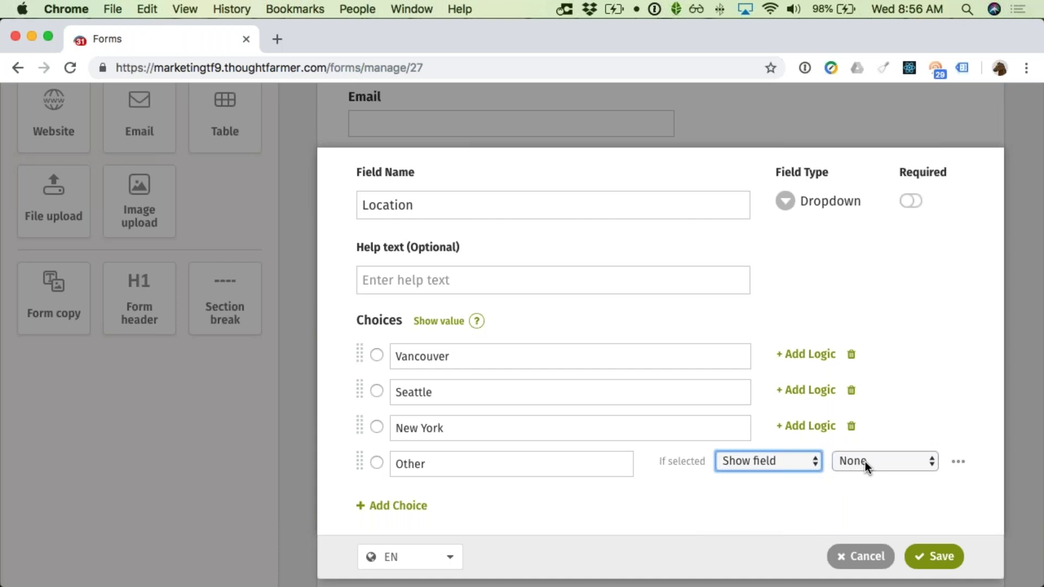
{"action": "left_click", "coordinate": [861, 467]}
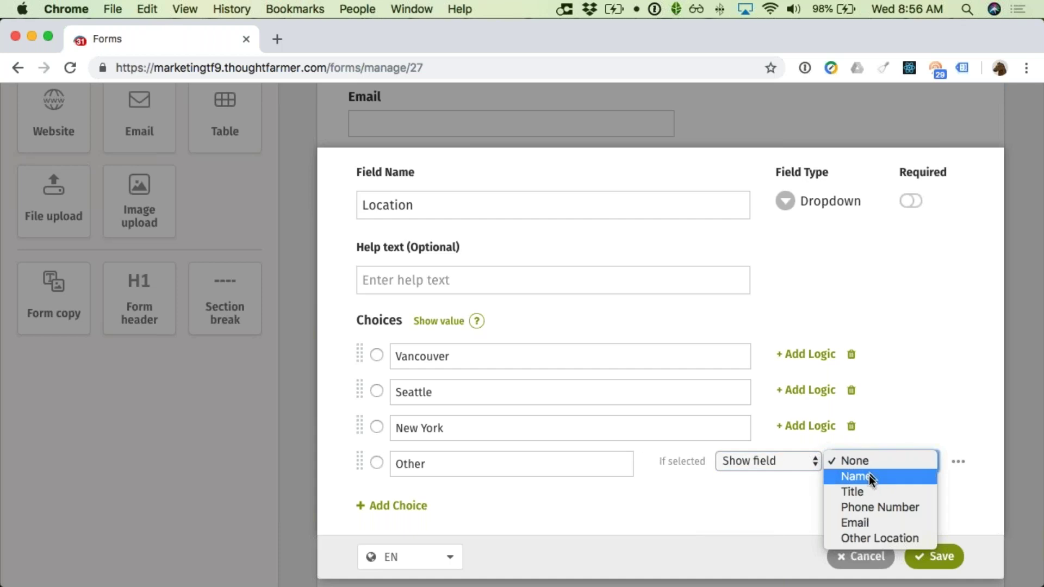
{"action": "left_click", "coordinate": [879, 538]}
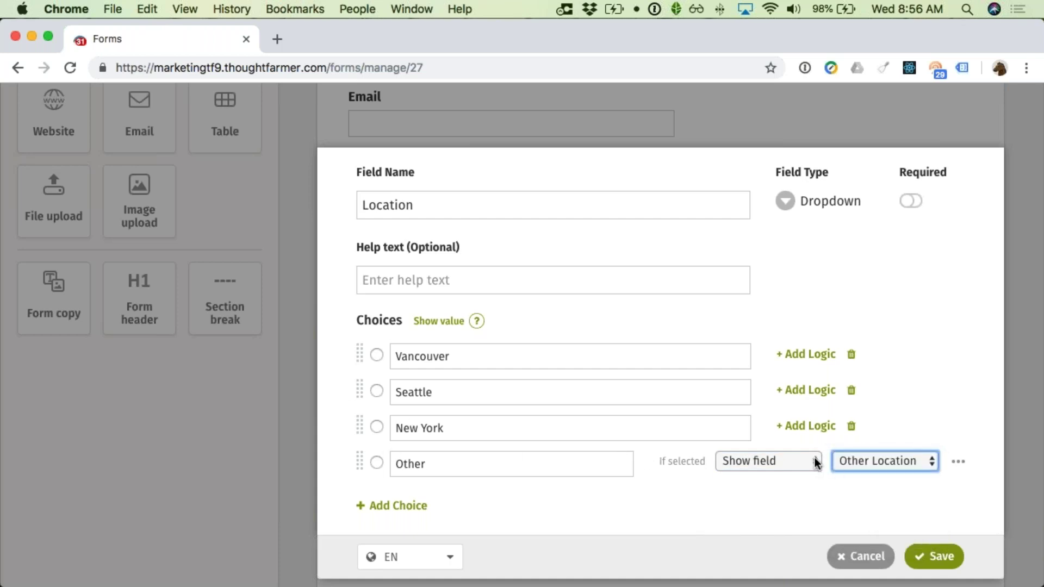
Step: Save the Location field's new logic and preview the form
{"action": "left_click", "coordinate": [921, 554]}
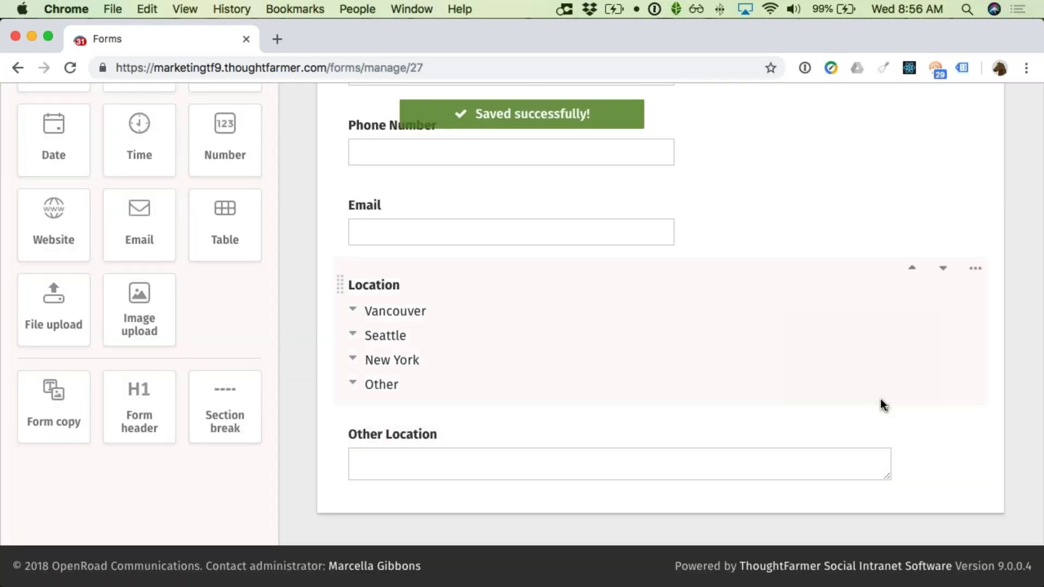
{"action": "scroll", "coordinate": [886, 393], "scroll_direction": "up", "scroll_amount": 10}
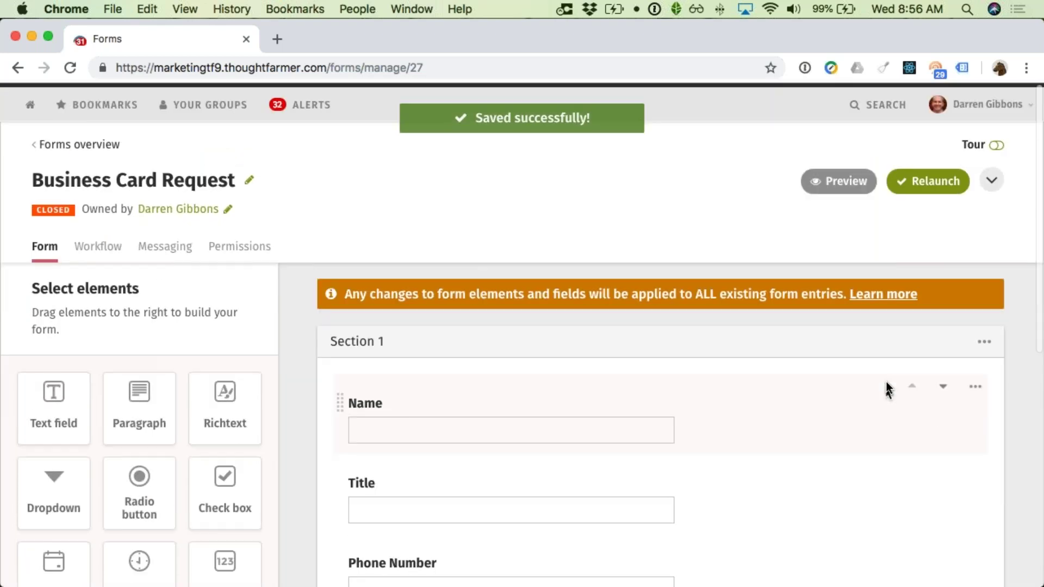
{"action": "left_click", "coordinate": [830, 177]}
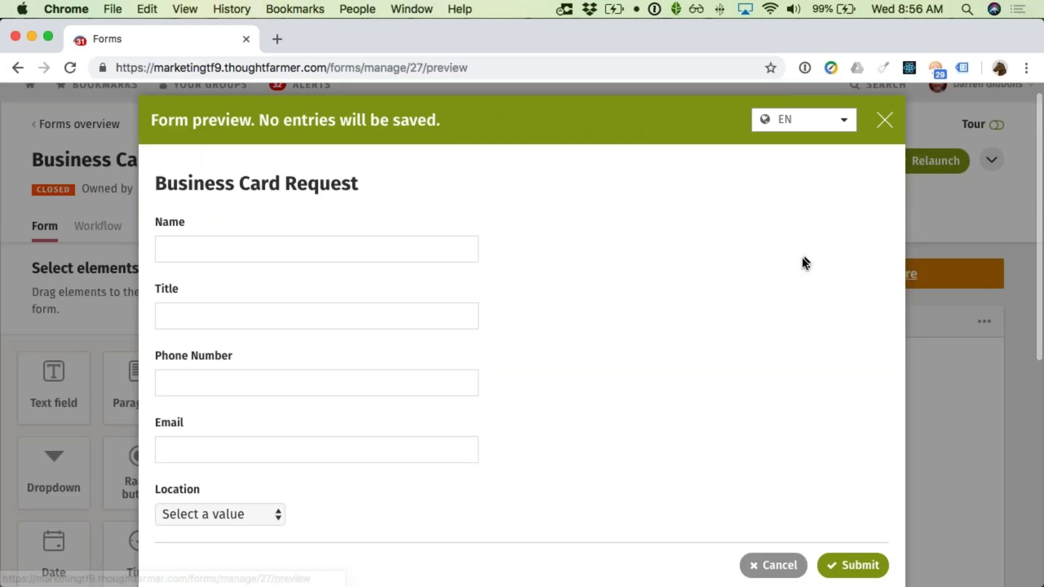
Step: Choose Other for Location in the preview to reveal Other Location, then cancel
{"action": "scroll", "coordinate": [564, 338], "scroll_direction": "down", "scroll_amount": 1}
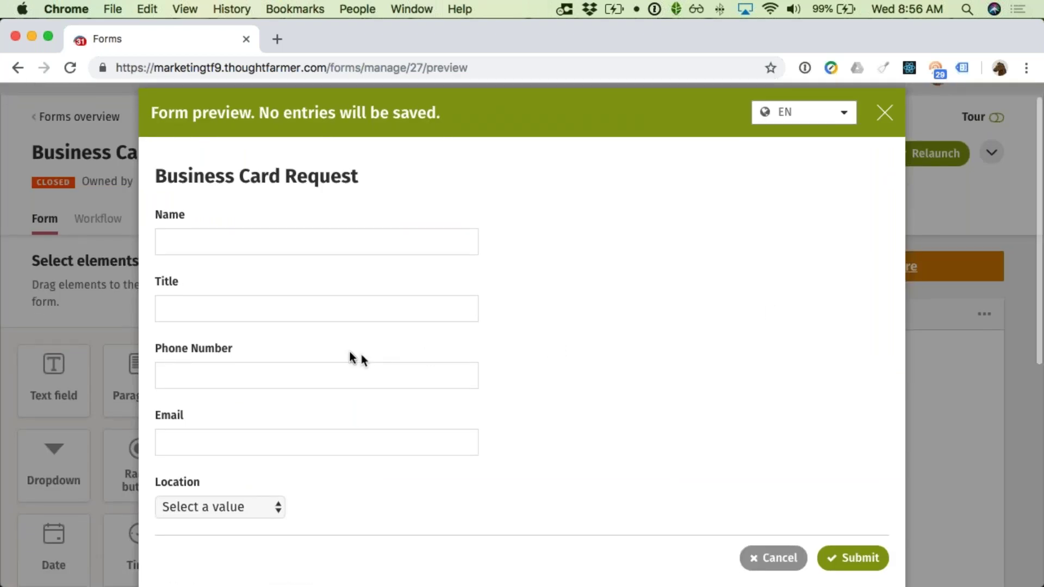
{"action": "left_click", "coordinate": [268, 510]}
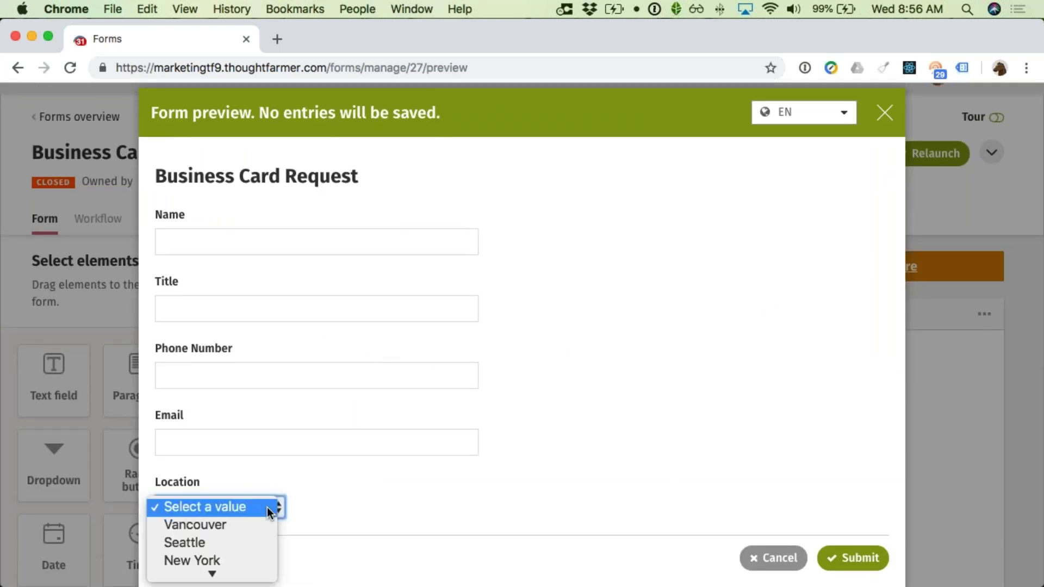
{"action": "scroll", "coordinate": [262, 516], "scroll_direction": "down", "scroll_amount": 1}
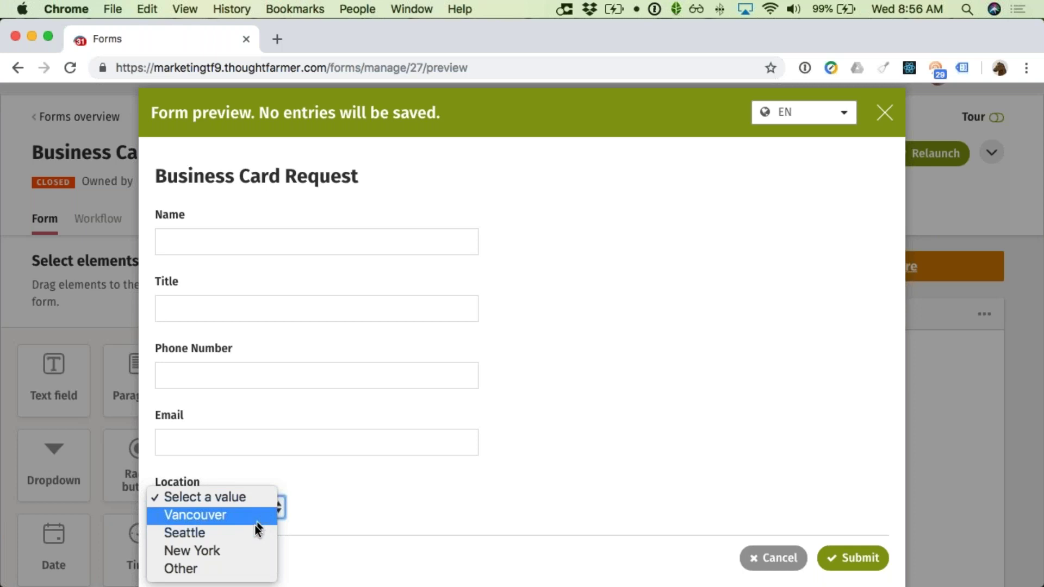
{"action": "left_click", "coordinate": [237, 568]}
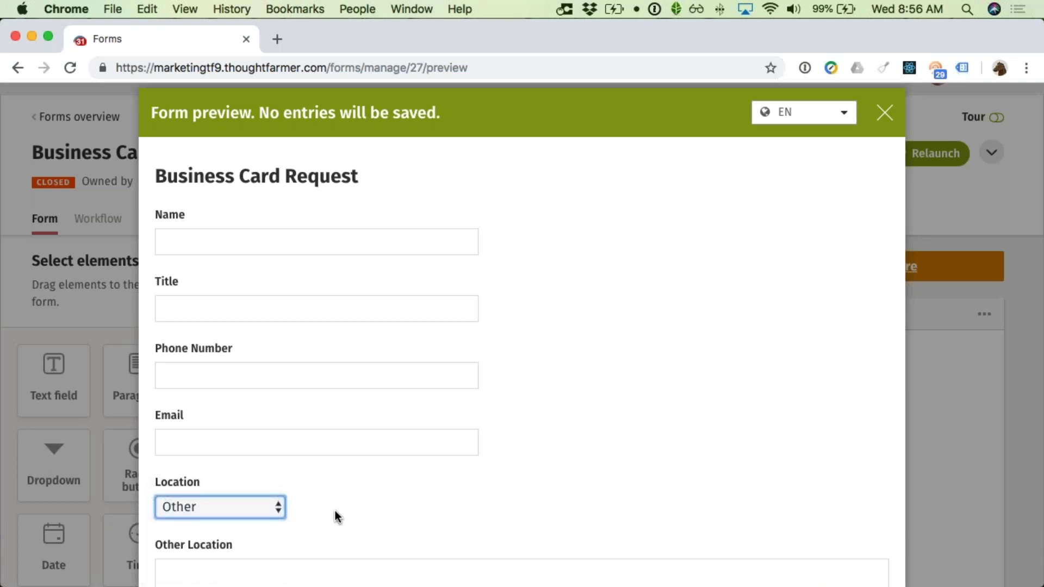
{"action": "scroll", "coordinate": [337, 508], "scroll_direction": "down", "scroll_amount": 5}
{"action": "left_click", "coordinate": [317, 346]}
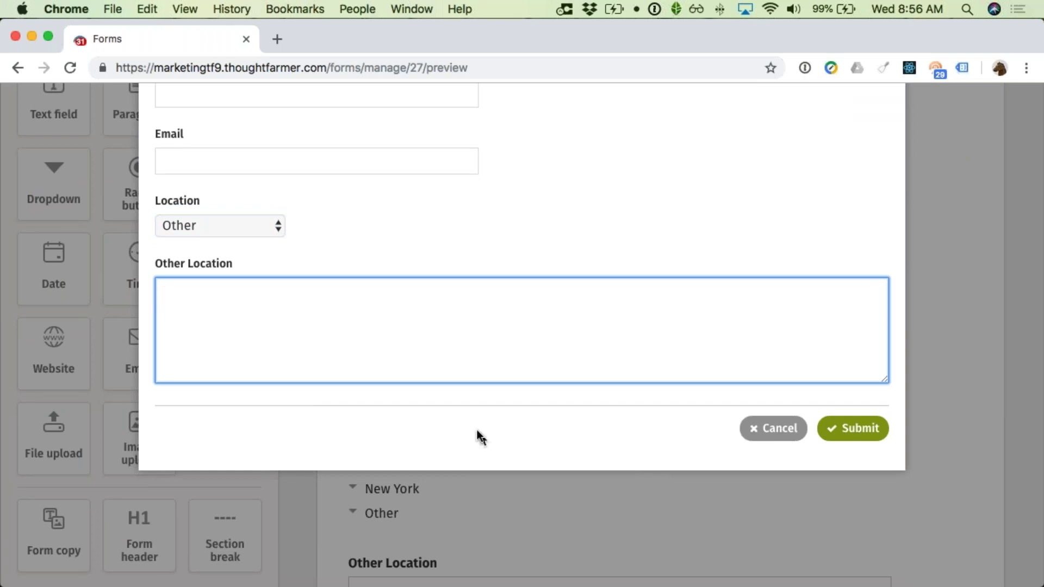
{"action": "left_click", "coordinate": [767, 433]}
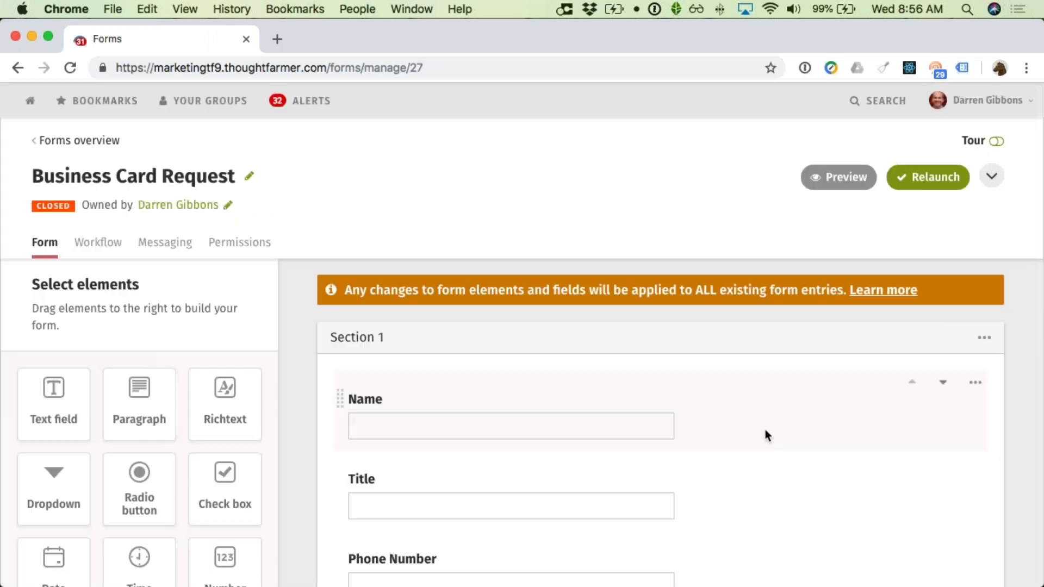
Step: Navigate from Home through Departments > Human Resources to the Tools page
{"action": "scroll", "coordinate": [767, 435], "scroll_direction": "down", "scroll_amount": 1}
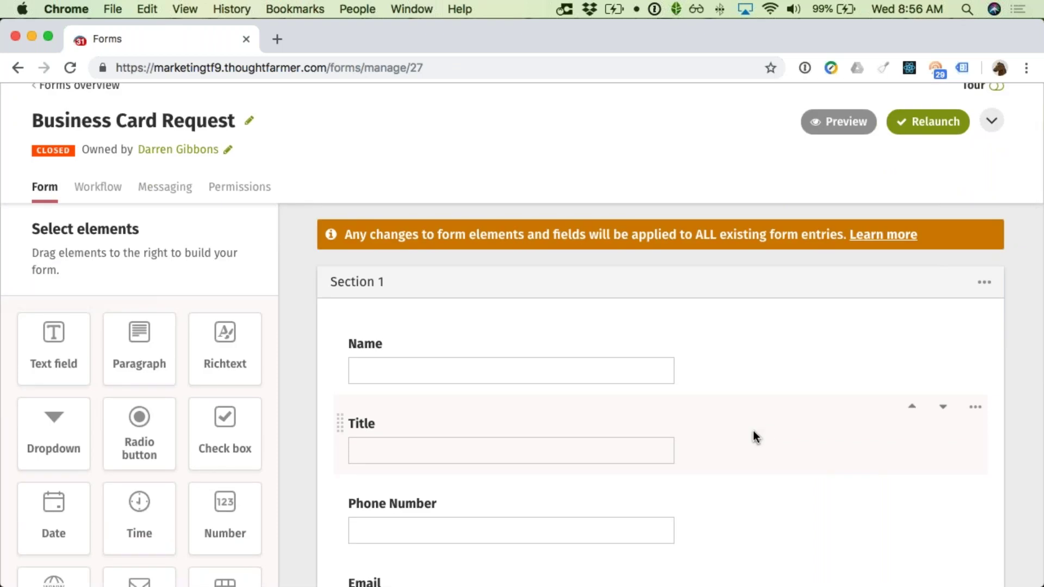
{"action": "scroll", "coordinate": [724, 416], "scroll_direction": "up", "scroll_amount": 1}
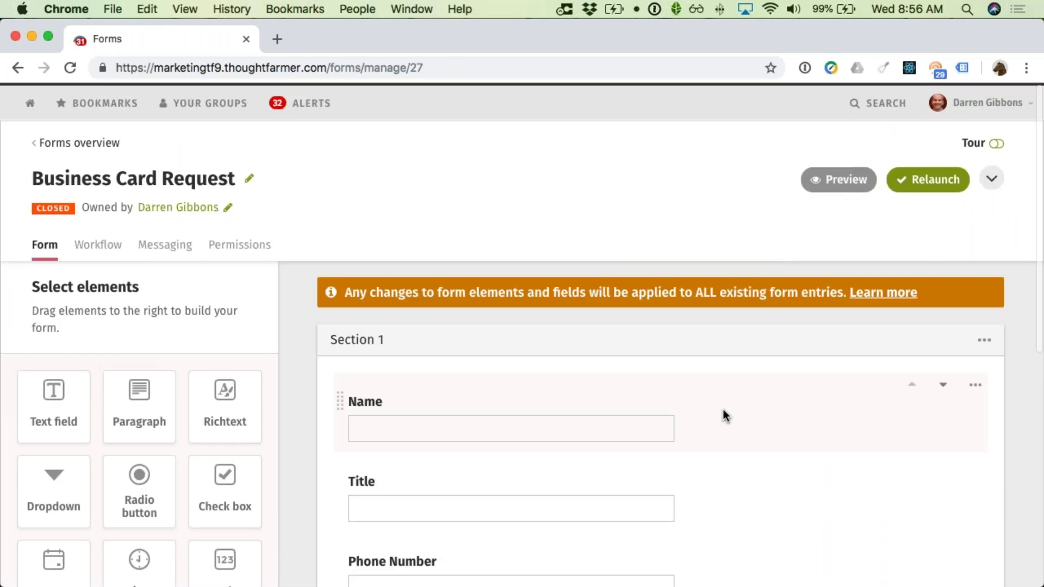
{"action": "scroll", "coordinate": [723, 414], "scroll_direction": "down", "scroll_amount": 1}
{"action": "scroll", "coordinate": [657, 384], "scroll_direction": "up", "scroll_amount": 1}
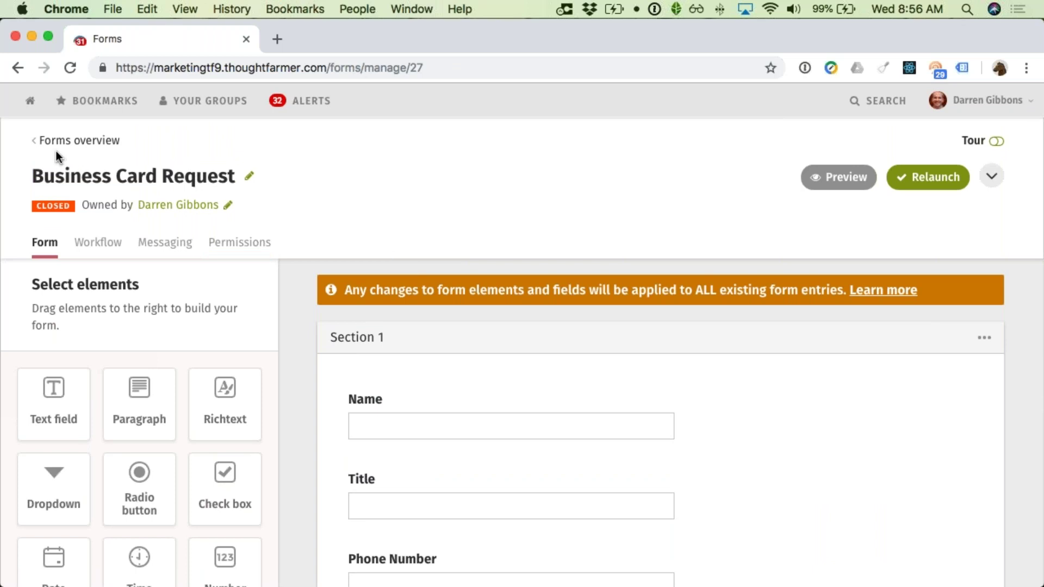
{"action": "left_click", "coordinate": [30, 101]}
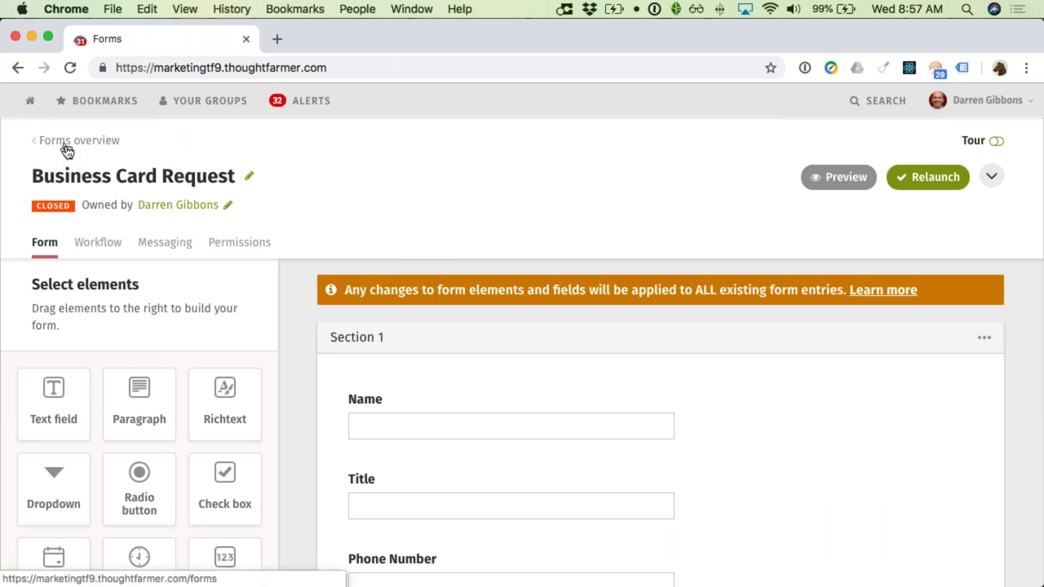
{"action": "scroll", "coordinate": [236, 226], "scroll_direction": "down", "scroll_amount": 2}
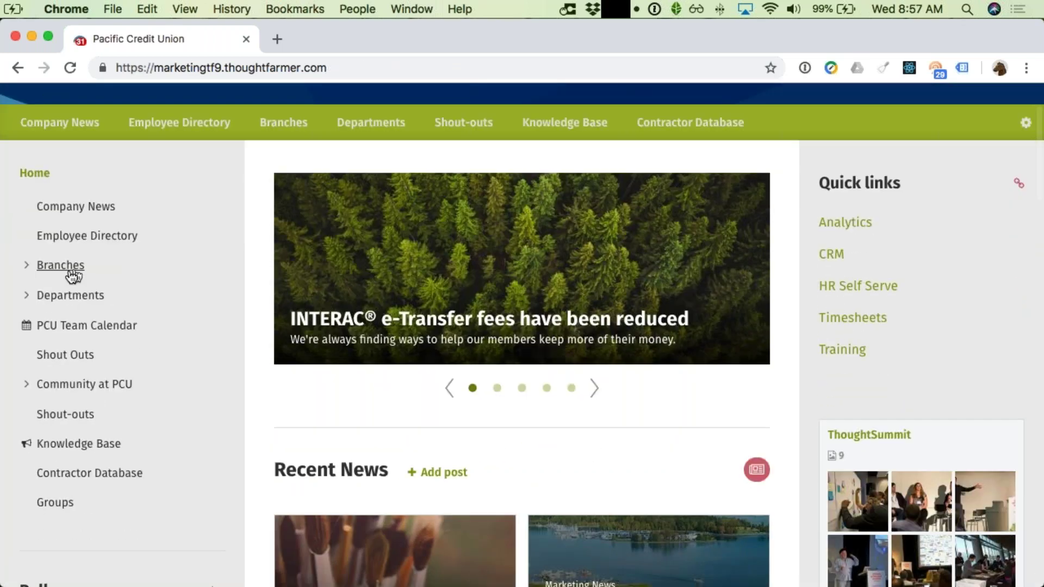
{"action": "left_click", "coordinate": [31, 302]}
{"action": "scroll", "coordinate": [98, 303], "scroll_direction": "down", "scroll_amount": 2}
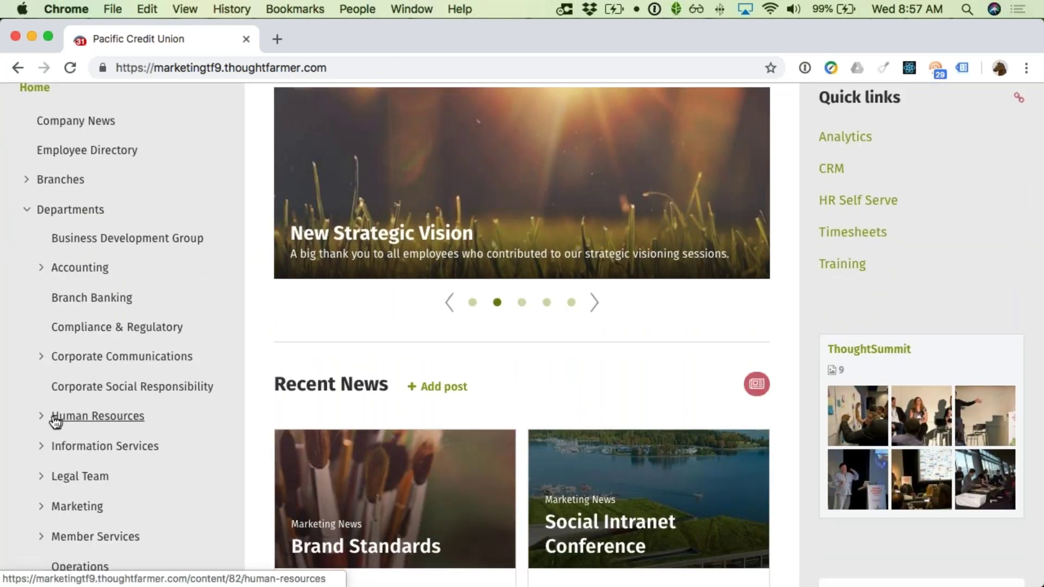
{"action": "left_click", "coordinate": [41, 417]}
{"action": "scroll", "coordinate": [64, 423], "scroll_direction": "down", "scroll_amount": 1}
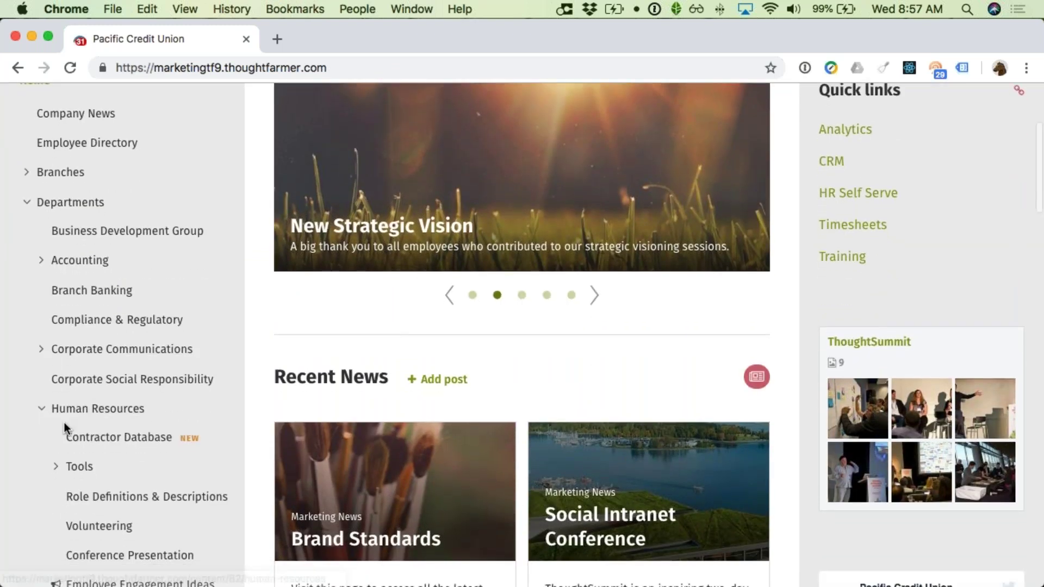
{"action": "scroll", "coordinate": [64, 422], "scroll_direction": "down", "scroll_amount": 1}
{"action": "left_click", "coordinate": [74, 433]}
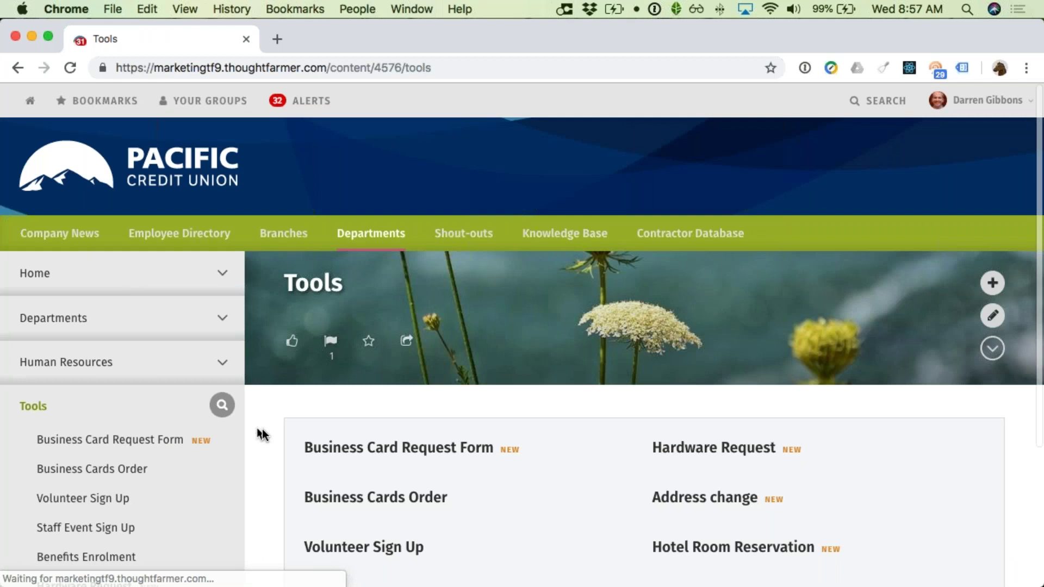
Step: Open the Leave Request Form from the Tools page
{"action": "scroll", "coordinate": [397, 473], "scroll_direction": "down", "scroll_amount": 3}
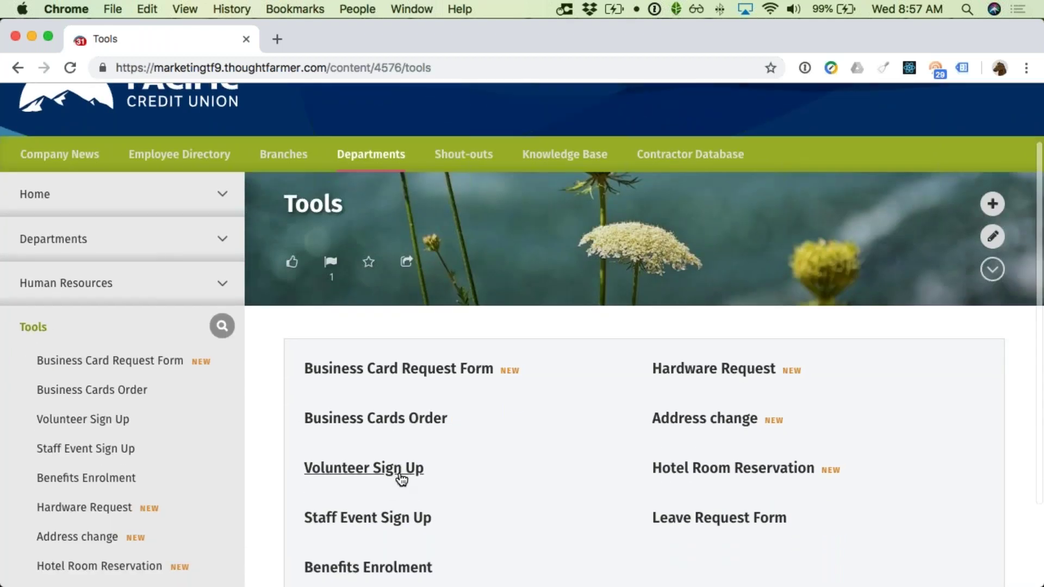
{"action": "scroll", "coordinate": [402, 479], "scroll_direction": "down", "scroll_amount": 2}
{"action": "left_click", "coordinate": [743, 462]}
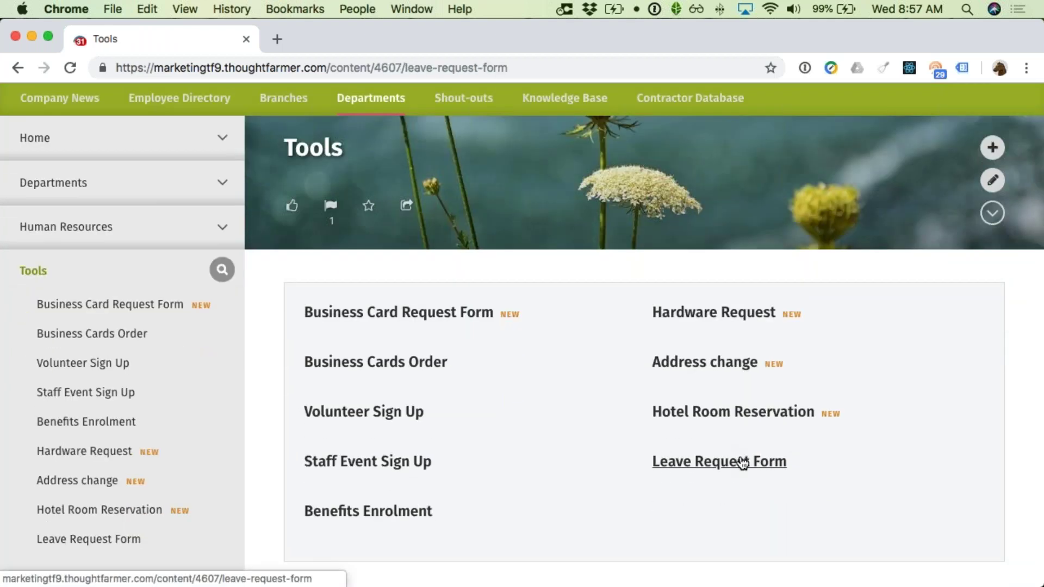
Step: Try Type of Leave options Medical Leave, Vacation, Personal Leave and Bereavement in turn
{"action": "scroll", "coordinate": [782, 442], "scroll_direction": "down", "scroll_amount": 5}
{"action": "scroll", "coordinate": [772, 448], "scroll_direction": "down", "scroll_amount": 10}
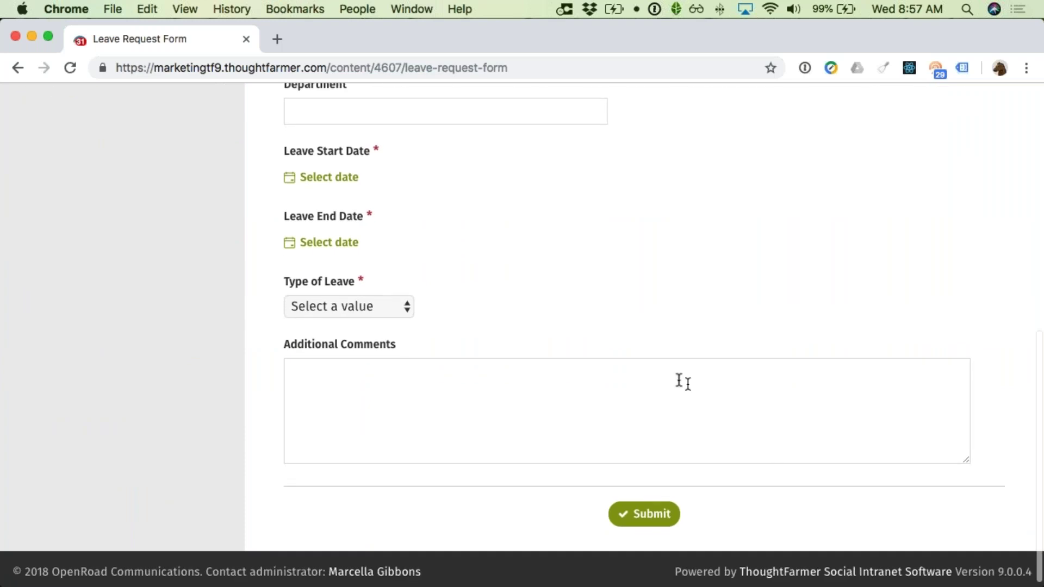
{"action": "left_click", "coordinate": [386, 311]}
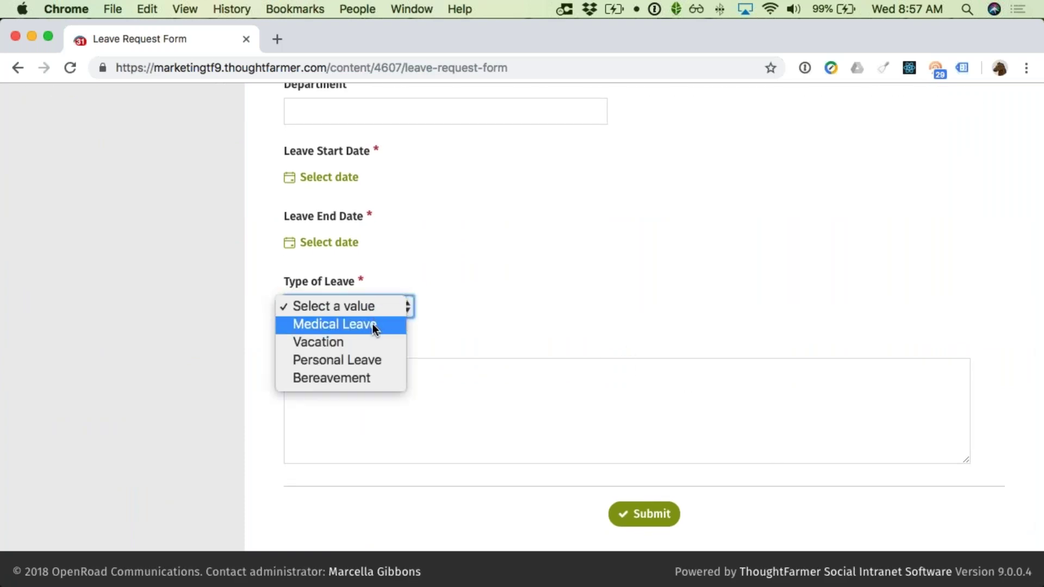
{"action": "left_click", "coordinate": [373, 325]}
{"action": "left_click", "coordinate": [374, 305]}
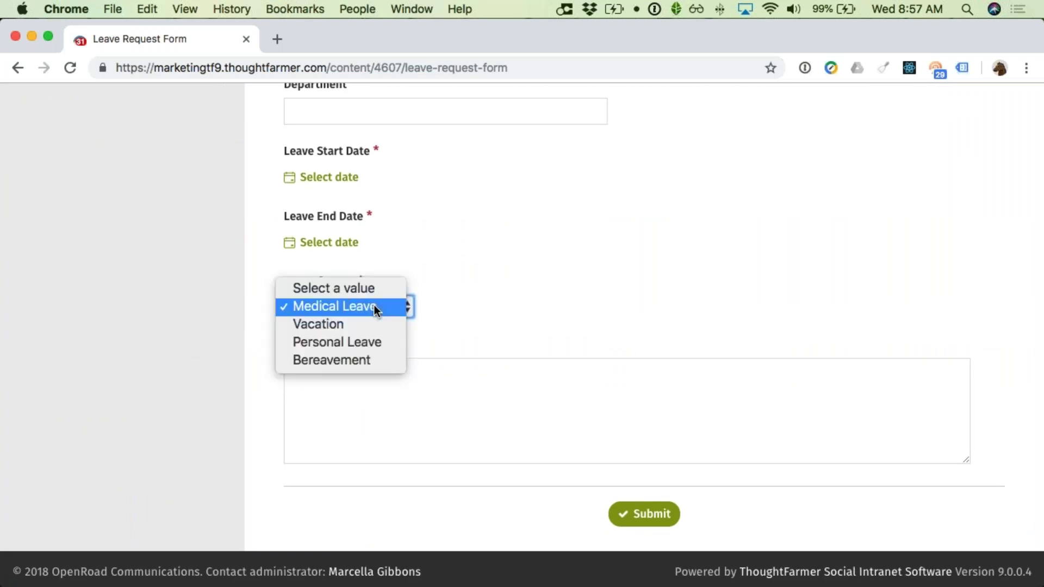
{"action": "left_click", "coordinate": [367, 327]}
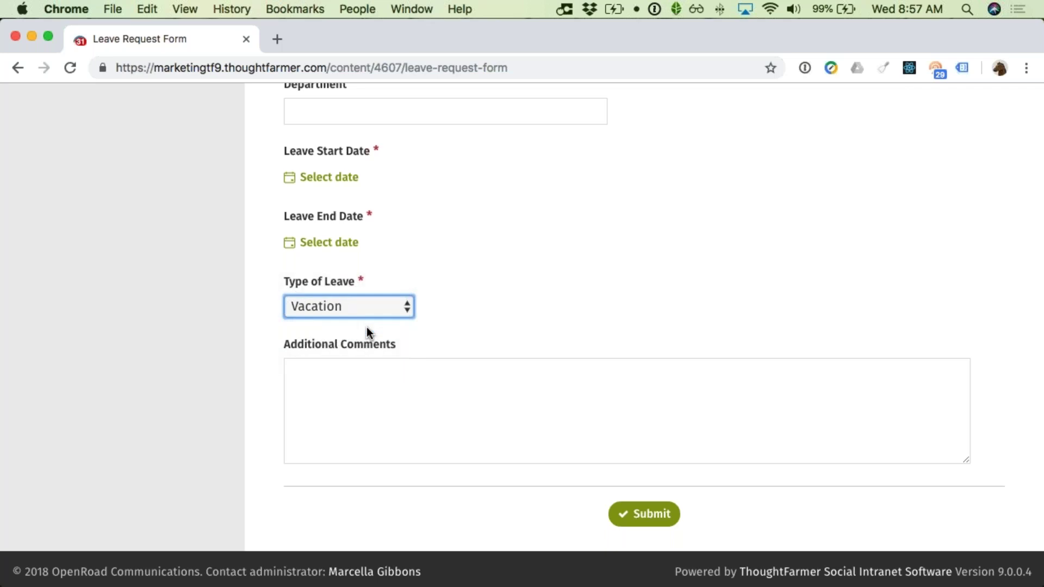
{"action": "left_click", "coordinate": [369, 309]}
{"action": "left_click", "coordinate": [362, 324]}
{"action": "left_click", "coordinate": [369, 309]}
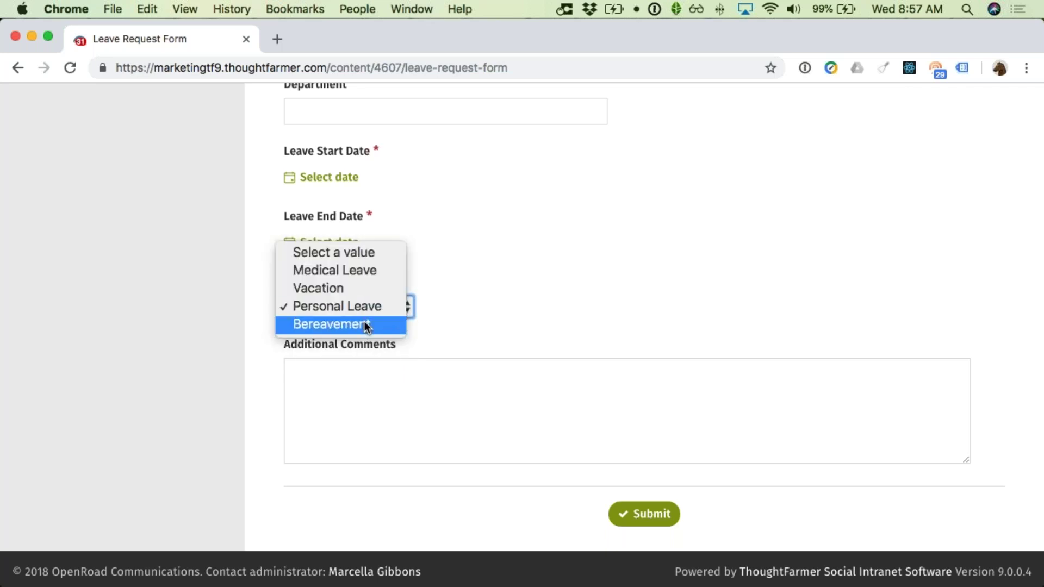
{"action": "left_click", "coordinate": [364, 321]}
{"action": "left_click", "coordinate": [510, 296]}
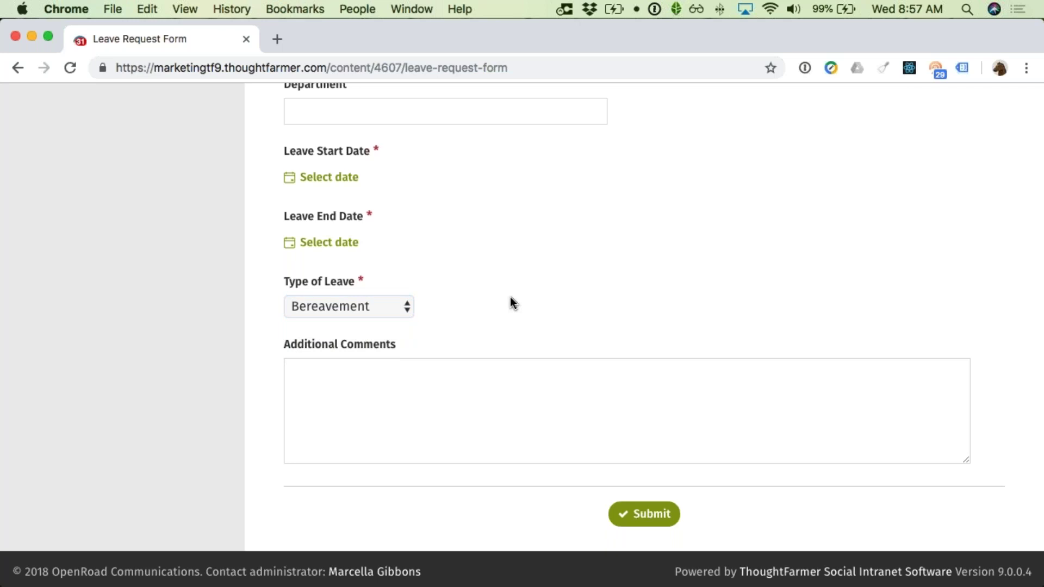
Step: Set Type of Leave back to Medical Leave and click into Additional Comments
{"action": "scroll", "coordinate": [508, 299], "scroll_direction": "up", "scroll_amount": 4}
{"action": "scroll", "coordinate": [495, 313], "scroll_direction": "down", "scroll_amount": 1}
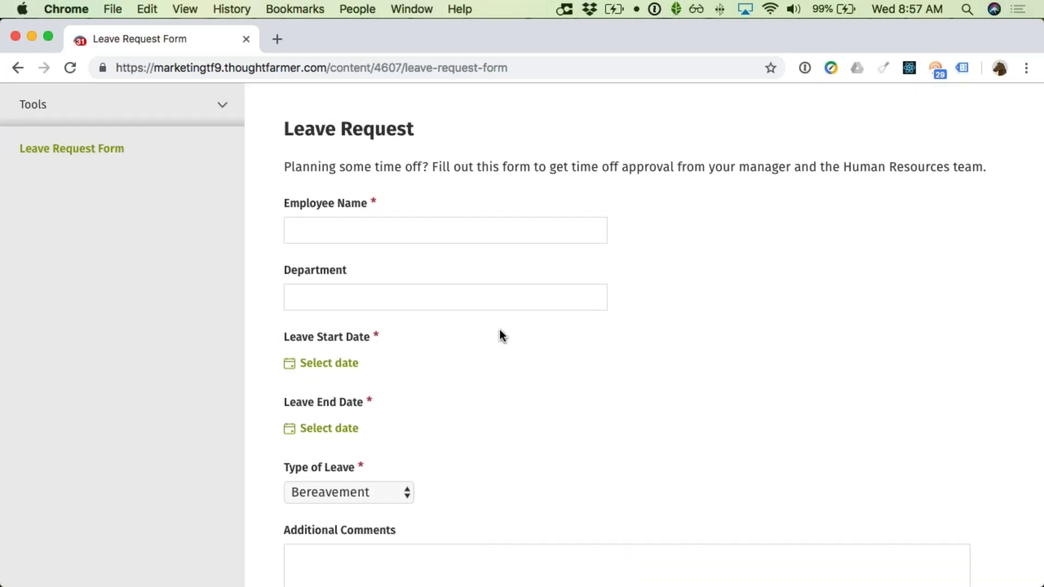
{"action": "left_click", "coordinate": [340, 488]}
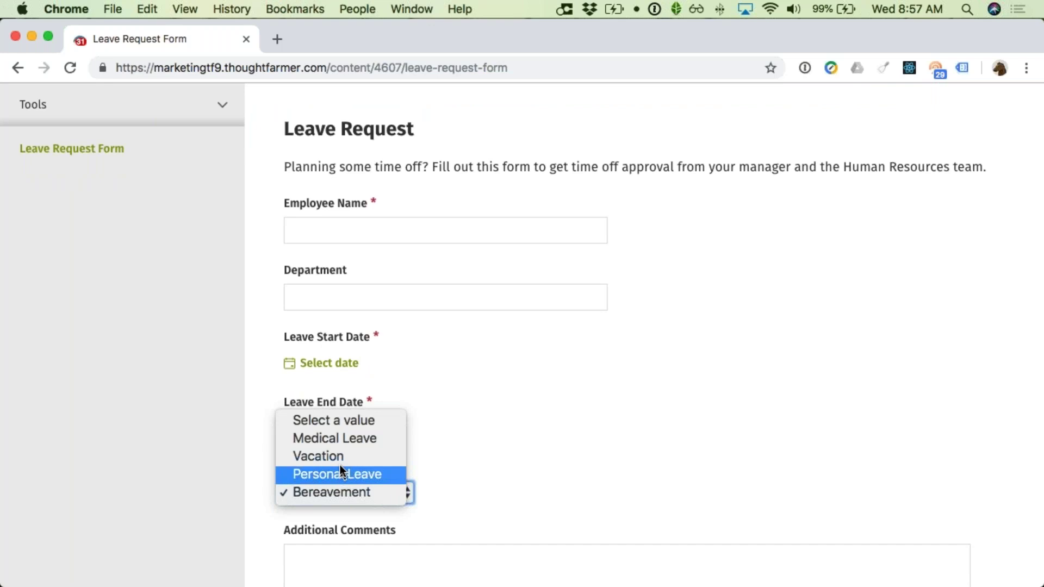
{"action": "left_click", "coordinate": [400, 435]}
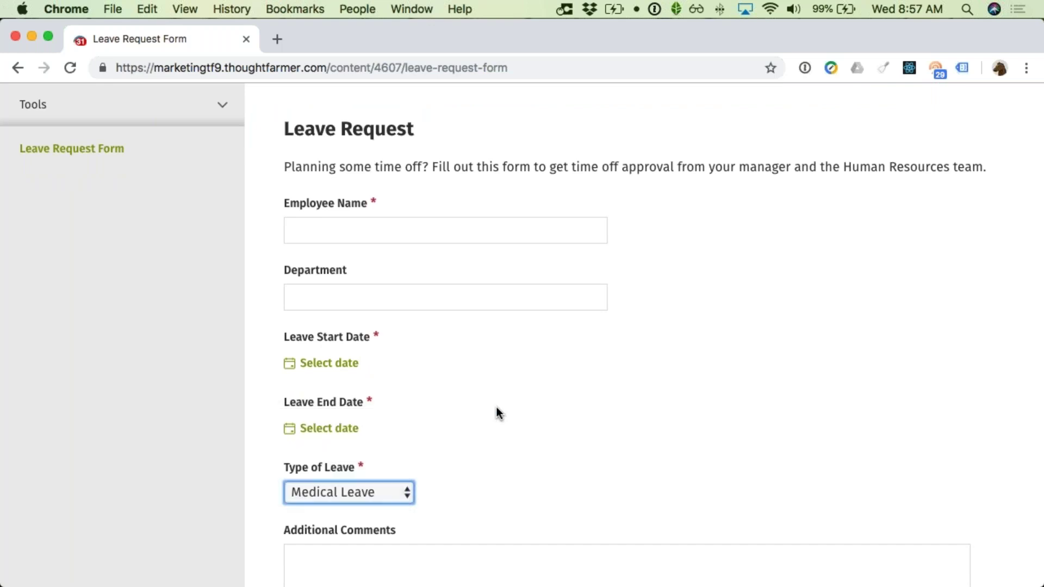
{"action": "scroll", "coordinate": [497, 407], "scroll_direction": "down", "scroll_amount": 3}
{"action": "scroll", "coordinate": [497, 406], "scroll_direction": "down", "scroll_amount": 1}
{"action": "left_click", "coordinate": [501, 401]}
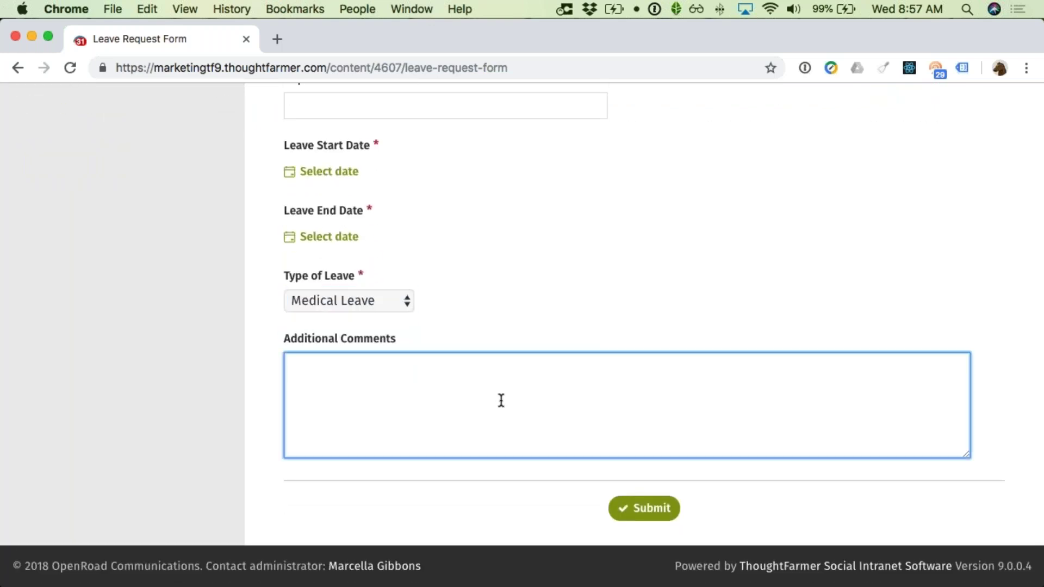
{"action": "scroll", "coordinate": [501, 401], "scroll_direction": "up", "scroll_amount": 7}
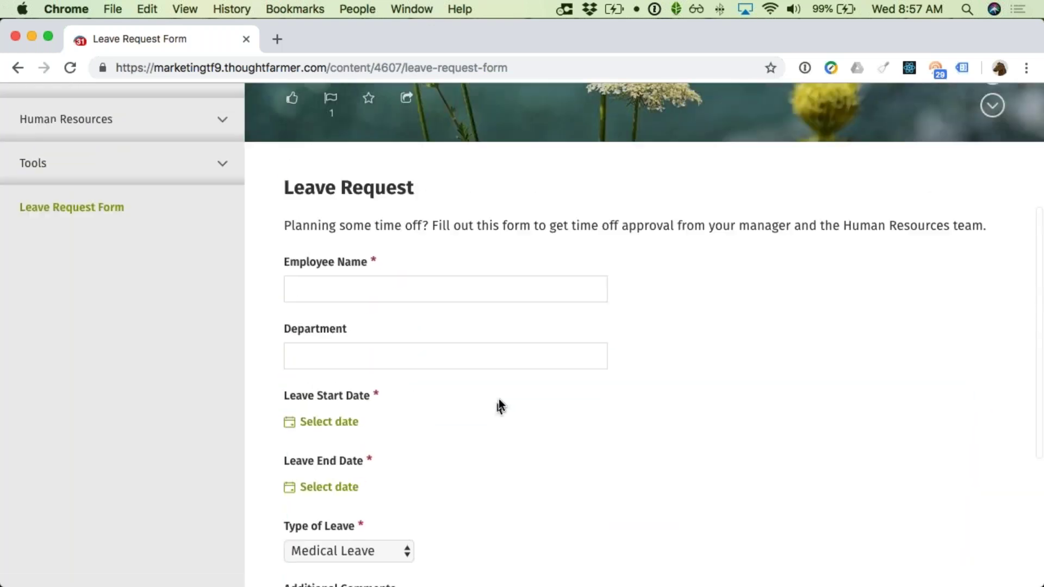
{"action": "scroll", "coordinate": [467, 353], "scroll_direction": "up", "scroll_amount": 4}
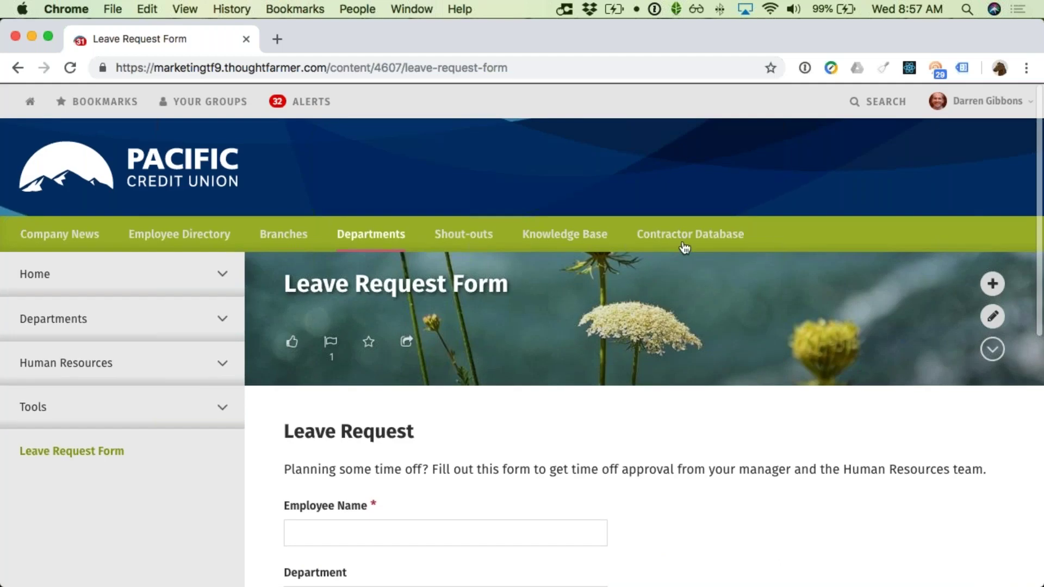
Step: Leave the unsubmitted leave request for the Forms list
{"action": "left_click", "coordinate": [974, 117]}
{"action": "left_click", "coordinate": [878, 267]}
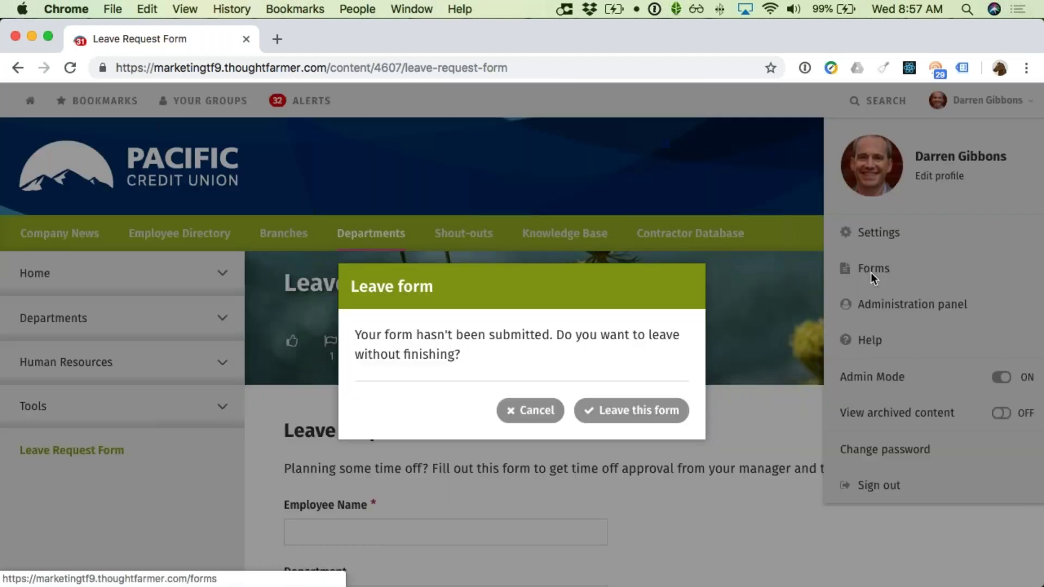
{"action": "left_click", "coordinate": [623, 412]}
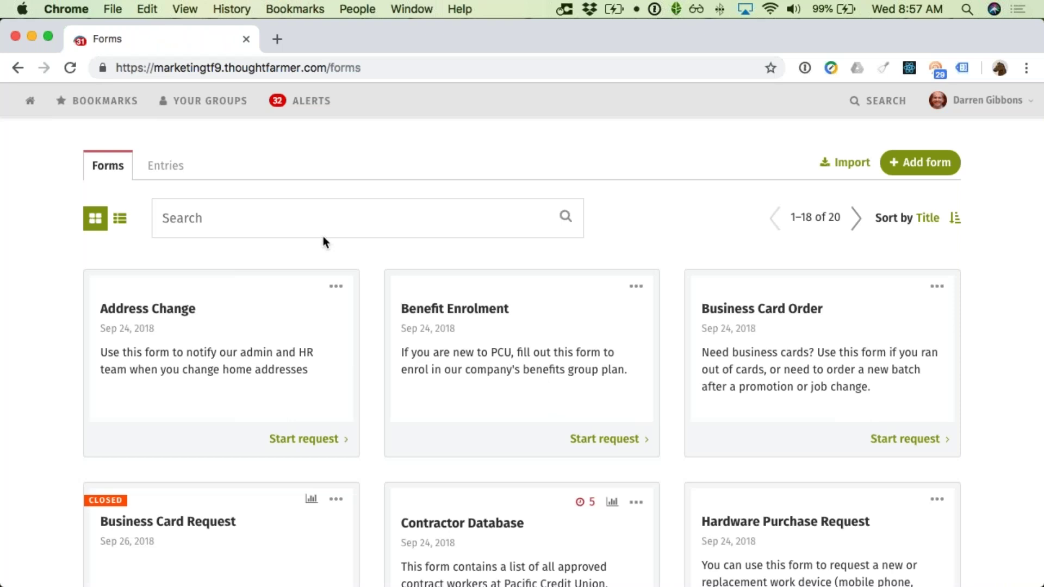
Step: Search forms for 'leave' and open the Leave Request form in the editor
{"action": "left_click", "coordinate": [255, 211]}
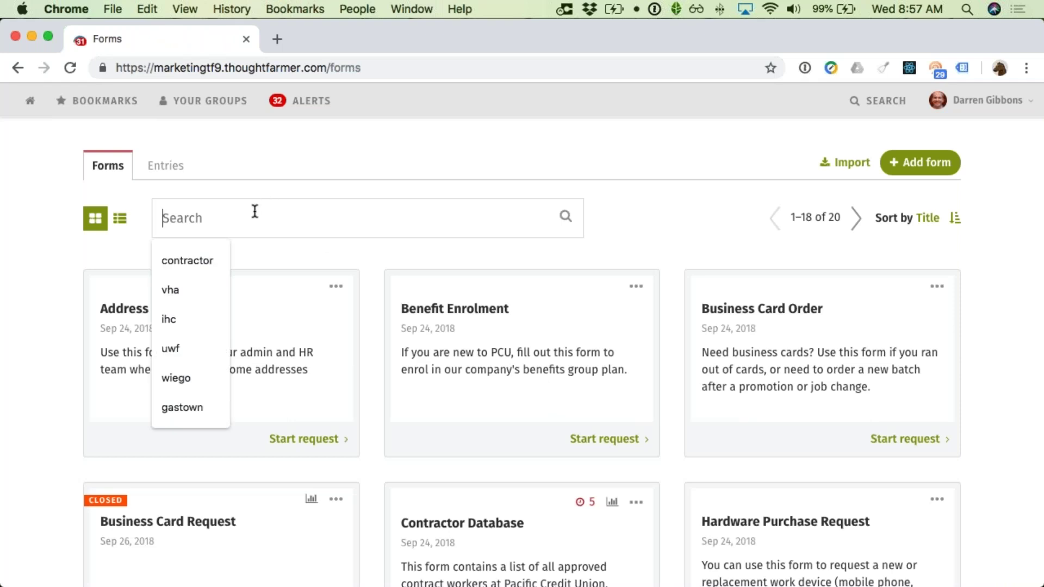
{"action": "type", "text": "leave"}
{"action": "key", "text": "Return"}
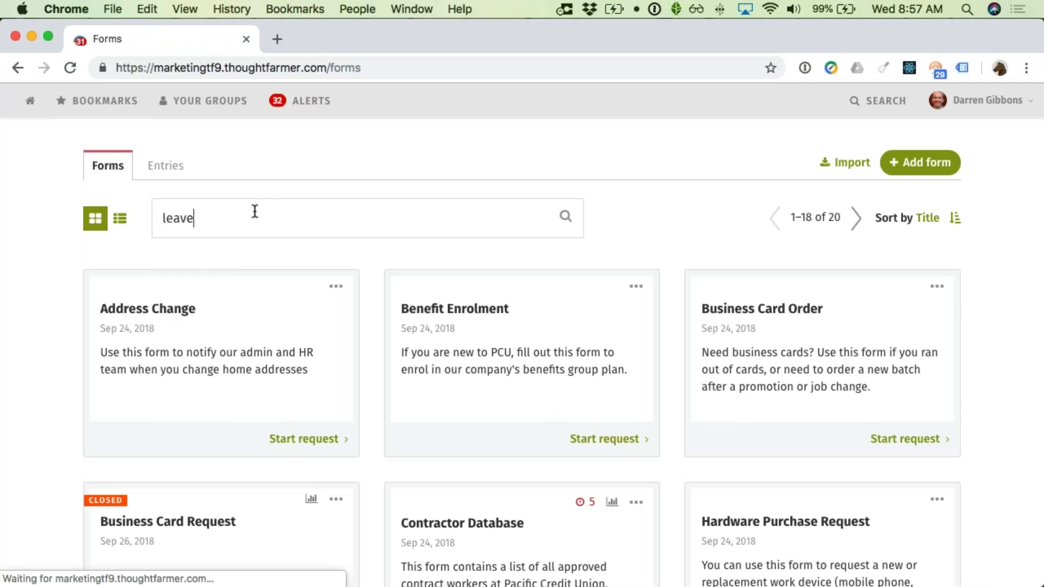
{"action": "left_click", "coordinate": [332, 288]}
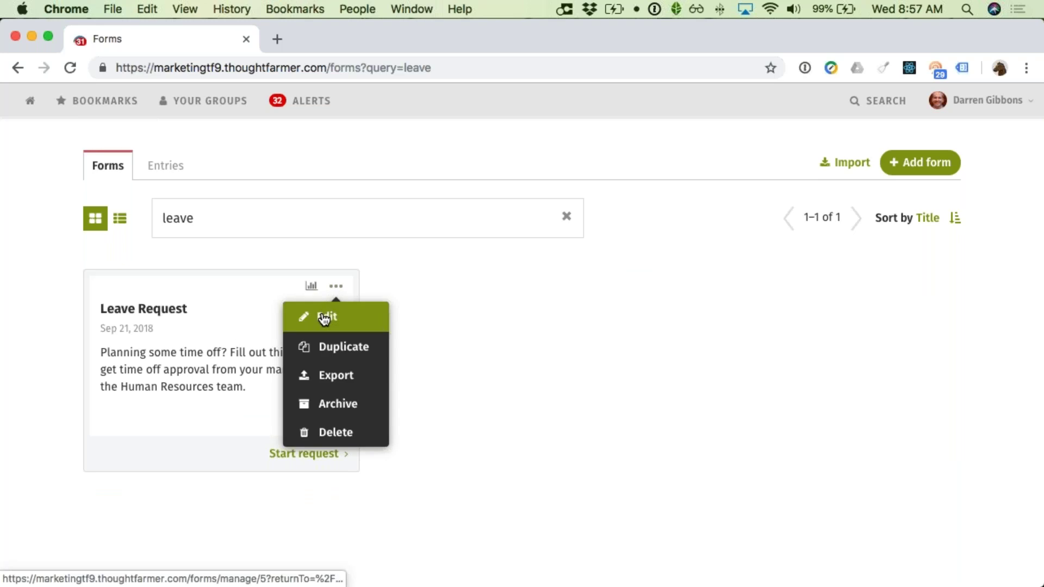
{"action": "left_click", "coordinate": [325, 319]}
{"action": "scroll", "coordinate": [438, 326], "scroll_direction": "down", "scroll_amount": 2}
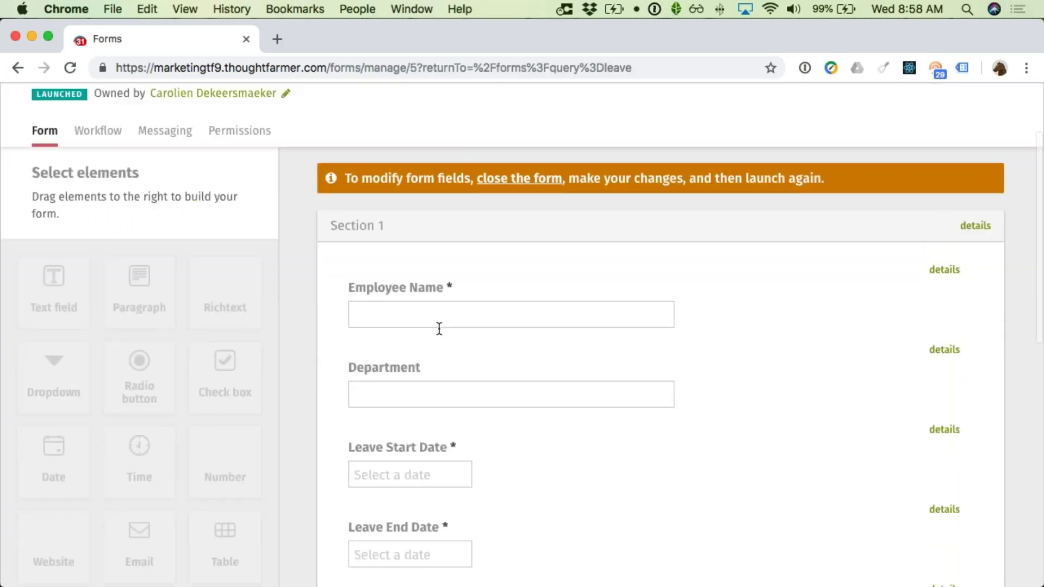
{"action": "scroll", "coordinate": [440, 328], "scroll_direction": "down", "scroll_amount": 3}
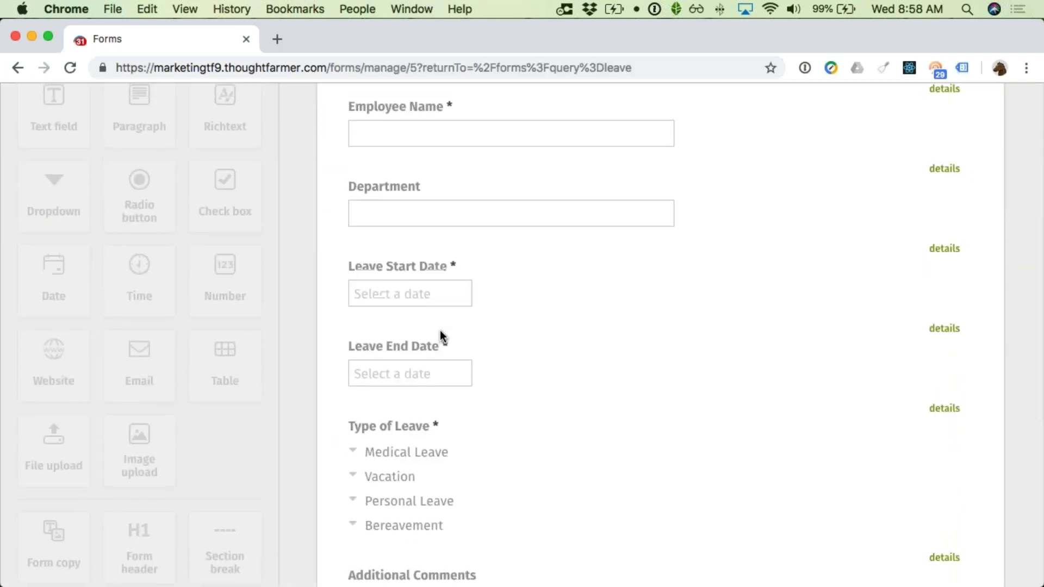
{"action": "scroll", "coordinate": [441, 321], "scroll_direction": "up", "scroll_amount": 3}
Step: Close the Leave Request form to new entries
{"action": "left_click", "coordinate": [543, 143]}
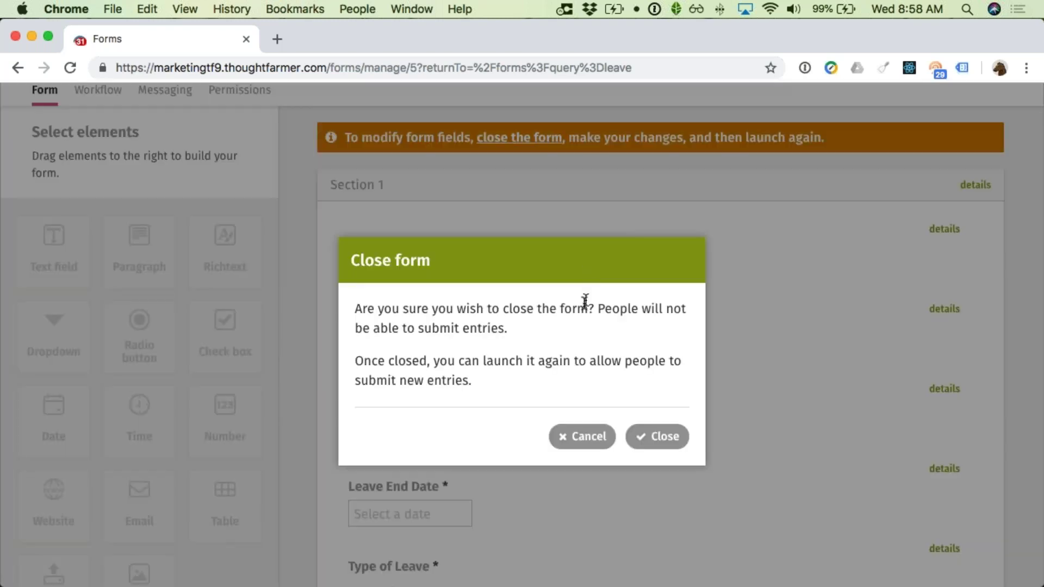
{"action": "left_click", "coordinate": [650, 435]}
{"action": "scroll", "coordinate": [669, 405], "scroll_direction": "down", "scroll_amount": 4}
{"action": "scroll", "coordinate": [670, 396], "scroll_direction": "down", "scroll_amount": 1}
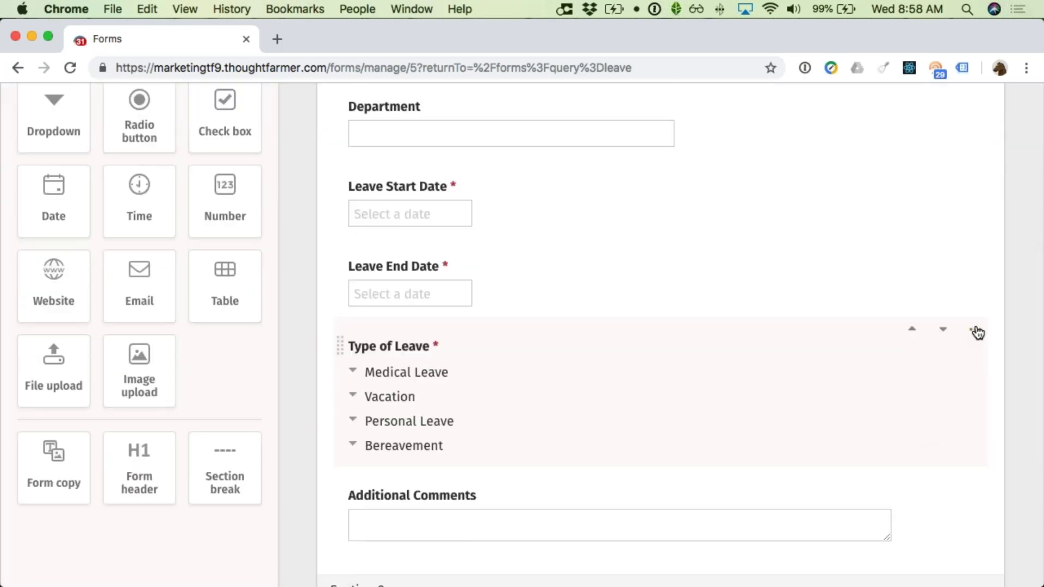
Step: Inspect the Type of Leave field settings without changes, then review Section 2's notes fields
{"action": "left_click", "coordinate": [975, 332]}
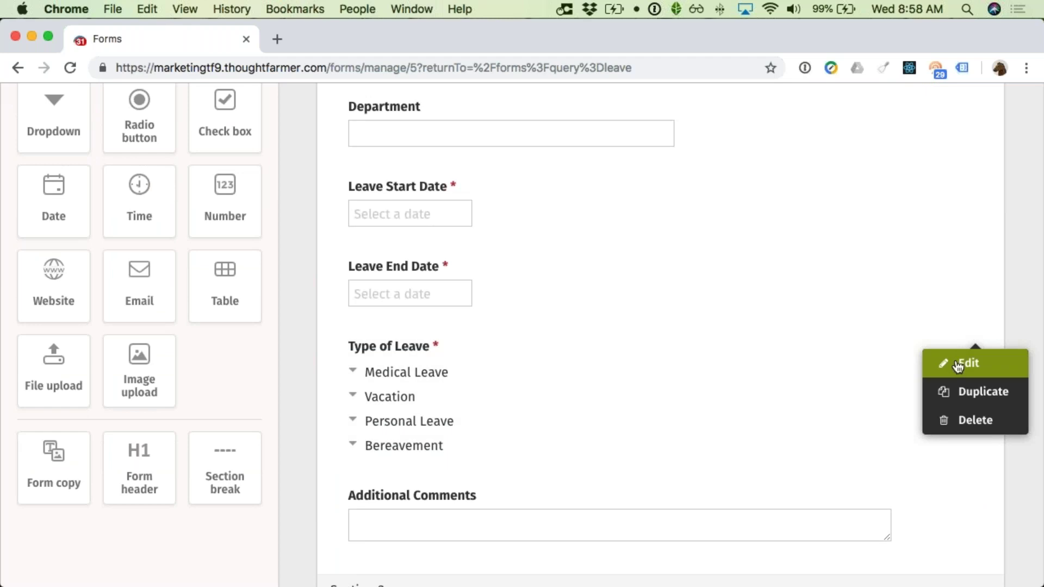
{"action": "left_click", "coordinate": [958, 367]}
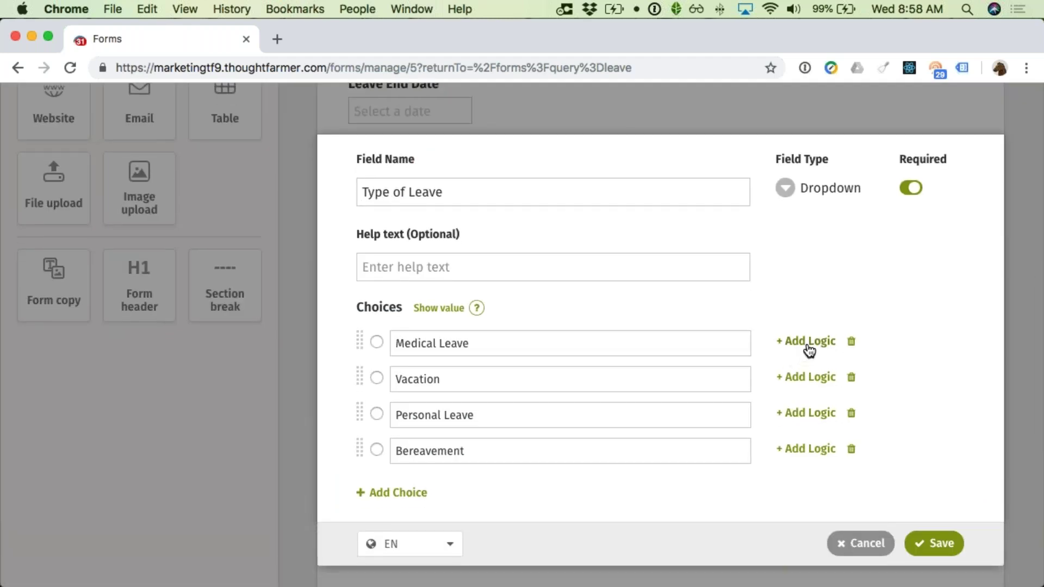
{"action": "left_click", "coordinate": [855, 544]}
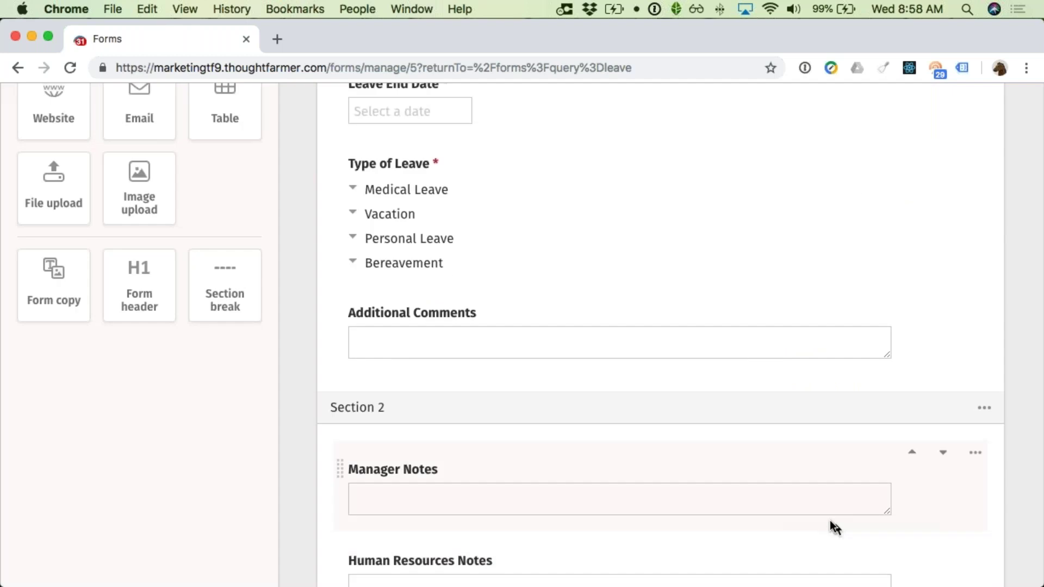
{"action": "scroll", "coordinate": [774, 453], "scroll_direction": "down", "scroll_amount": 4}
{"action": "scroll", "coordinate": [775, 453], "scroll_direction": "down", "scroll_amount": 1}
{"action": "scroll", "coordinate": [737, 424], "scroll_direction": "down", "scroll_amount": 1}
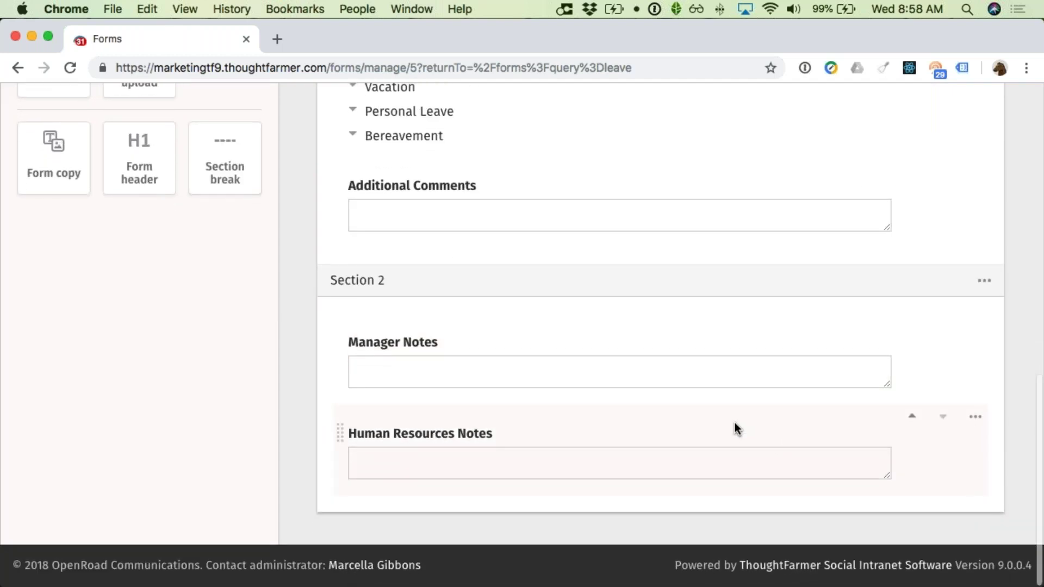
{"action": "scroll", "coordinate": [730, 365], "scroll_direction": "up", "scroll_amount": 4}
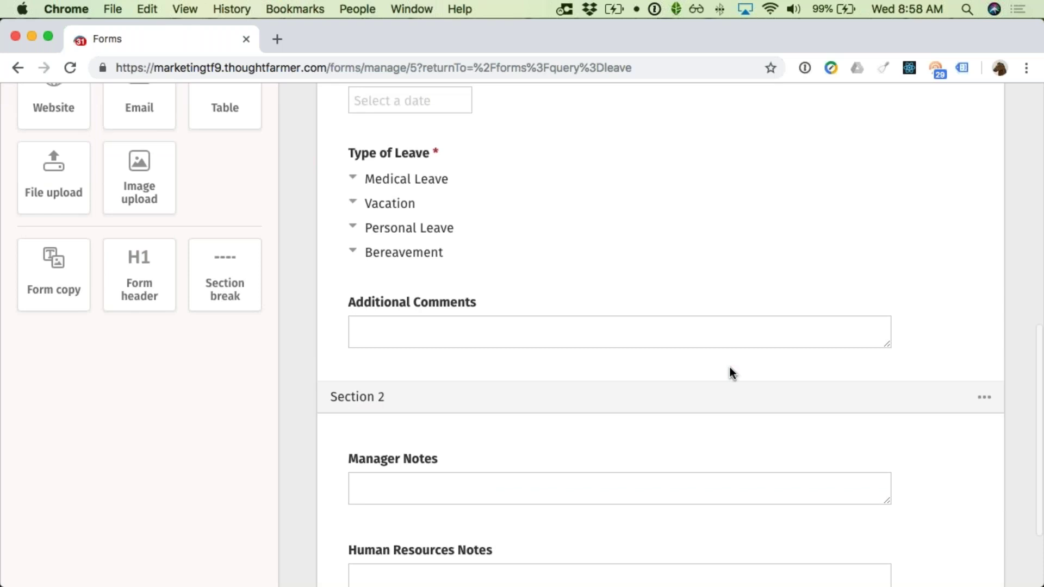
{"action": "scroll", "coordinate": [729, 366], "scroll_direction": "down", "scroll_amount": 2}
{"action": "scroll", "coordinate": [724, 368], "scroll_direction": "up", "scroll_amount": 3}
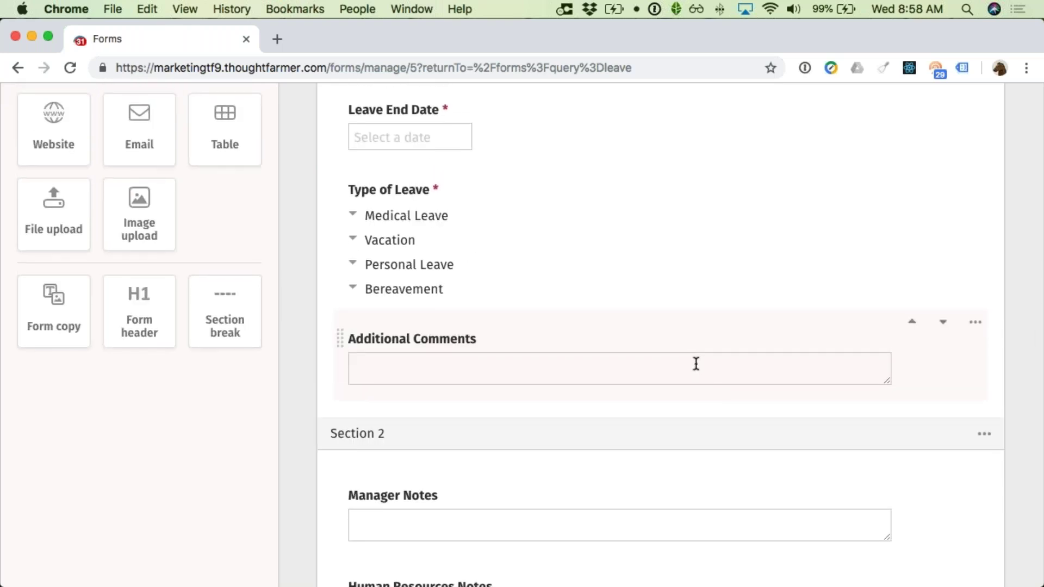
{"action": "scroll", "coordinate": [697, 364], "scroll_direction": "up", "scroll_amount": 2}
{"action": "scroll", "coordinate": [691, 363], "scroll_direction": "up", "scroll_amount": 4}
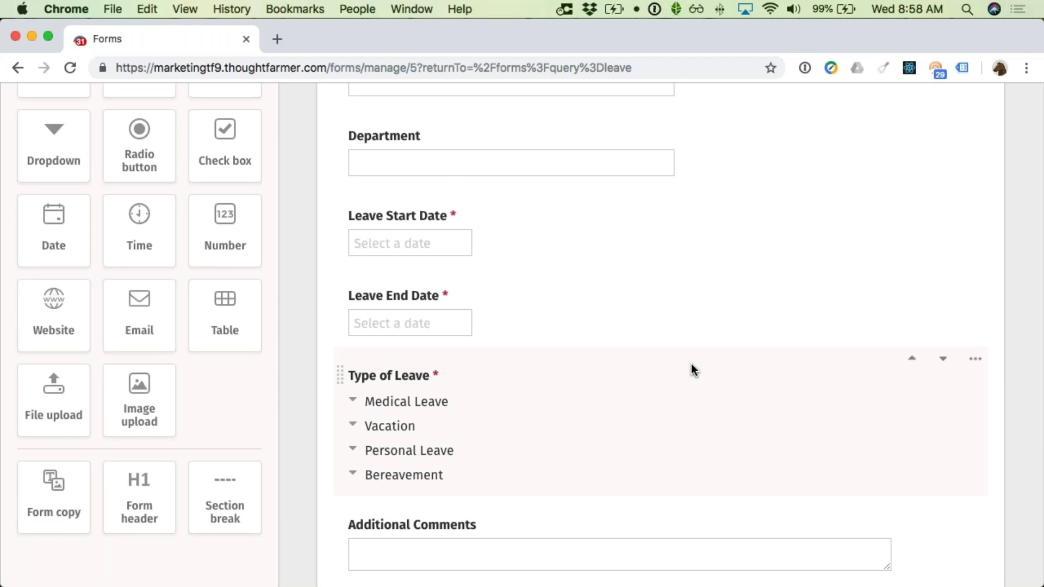
{"action": "scroll", "coordinate": [694, 364], "scroll_direction": "down", "scroll_amount": 3}
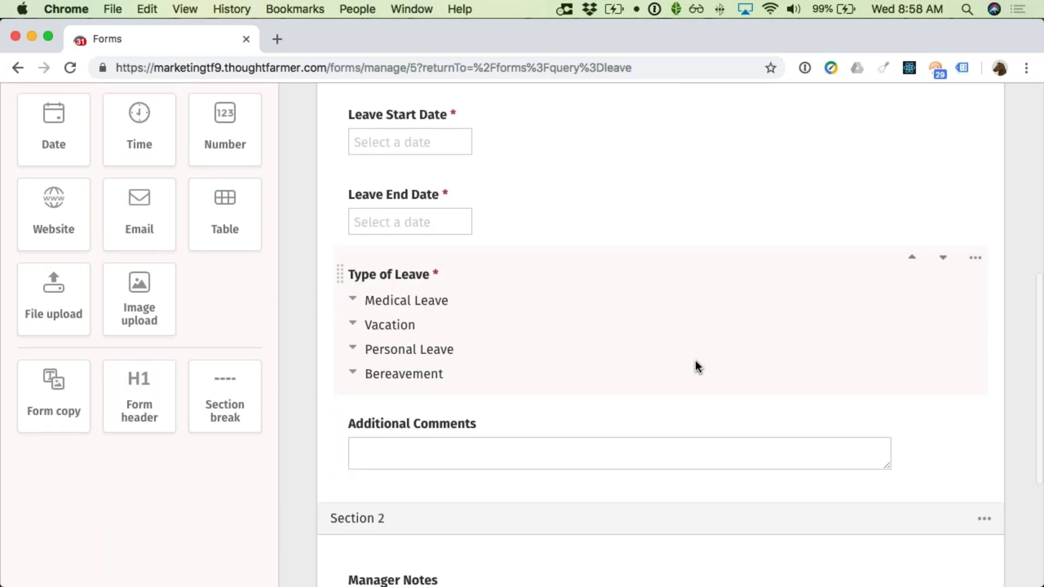
{"action": "scroll", "coordinate": [696, 360], "scroll_direction": "down", "scroll_amount": 7}
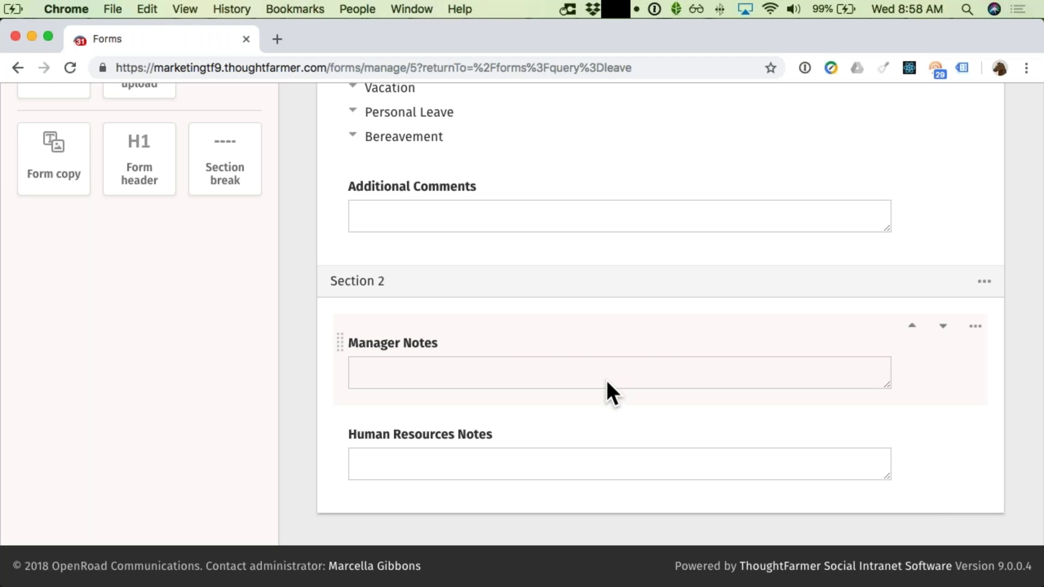
{"action": "scroll", "coordinate": [587, 357], "scroll_direction": "up", "scroll_amount": 4}
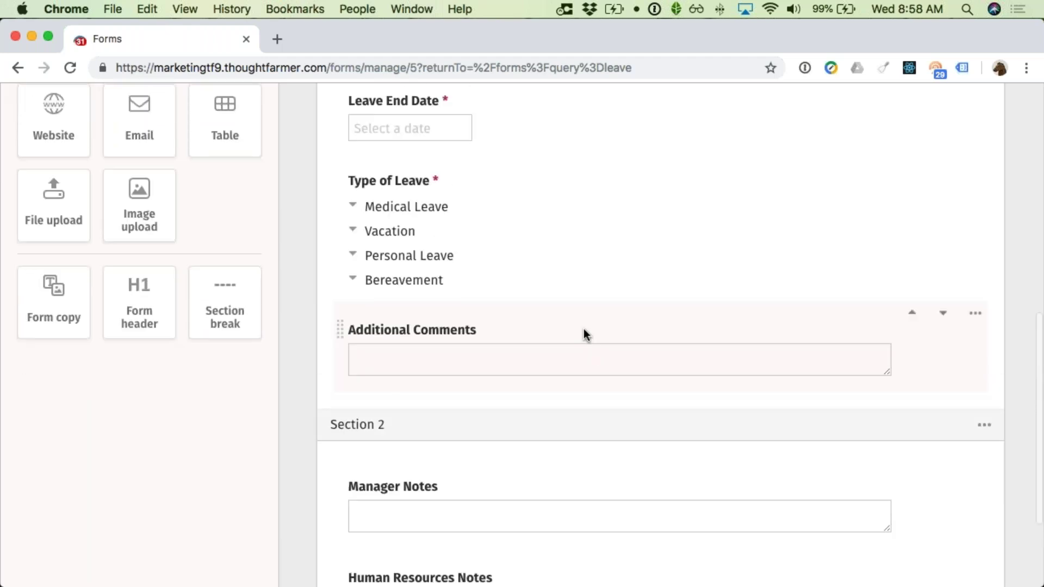
{"action": "scroll", "coordinate": [573, 308], "scroll_direction": "up", "scroll_amount": 7}
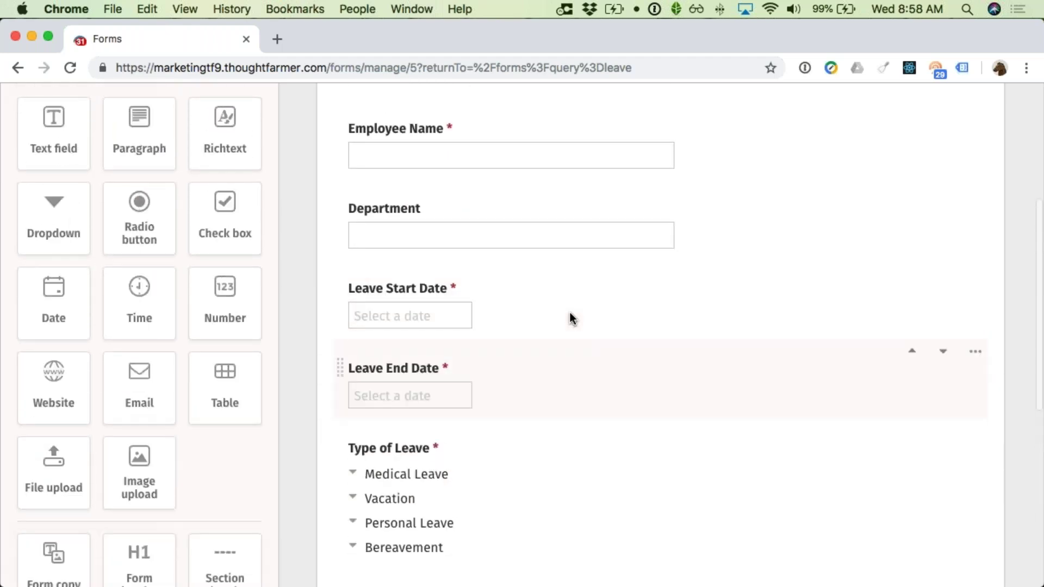
{"action": "scroll", "coordinate": [569, 312], "scroll_direction": "up", "scroll_amount": 4}
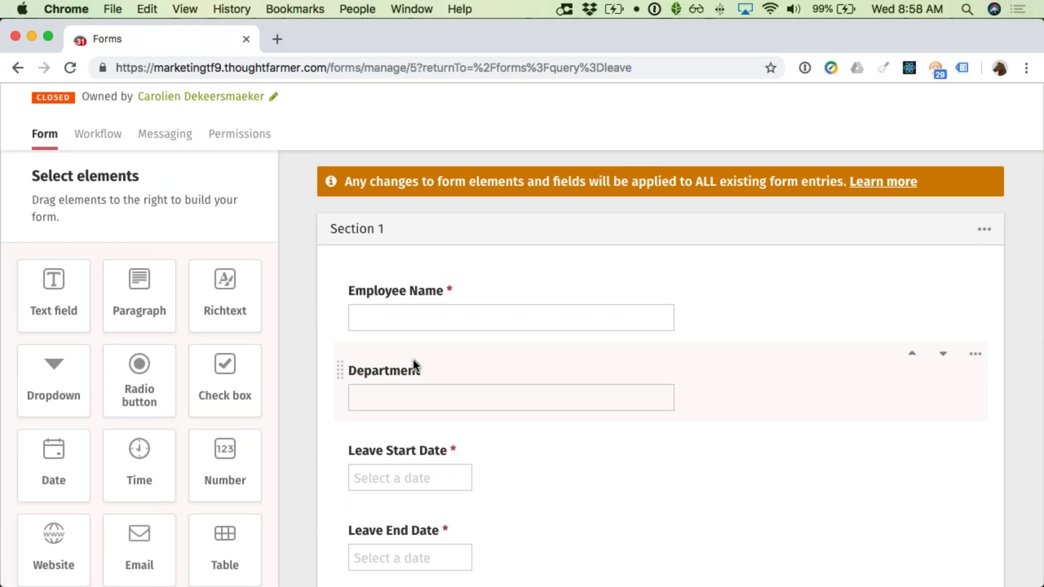
{"action": "scroll", "coordinate": [413, 360], "scroll_direction": "down", "scroll_amount": 3}
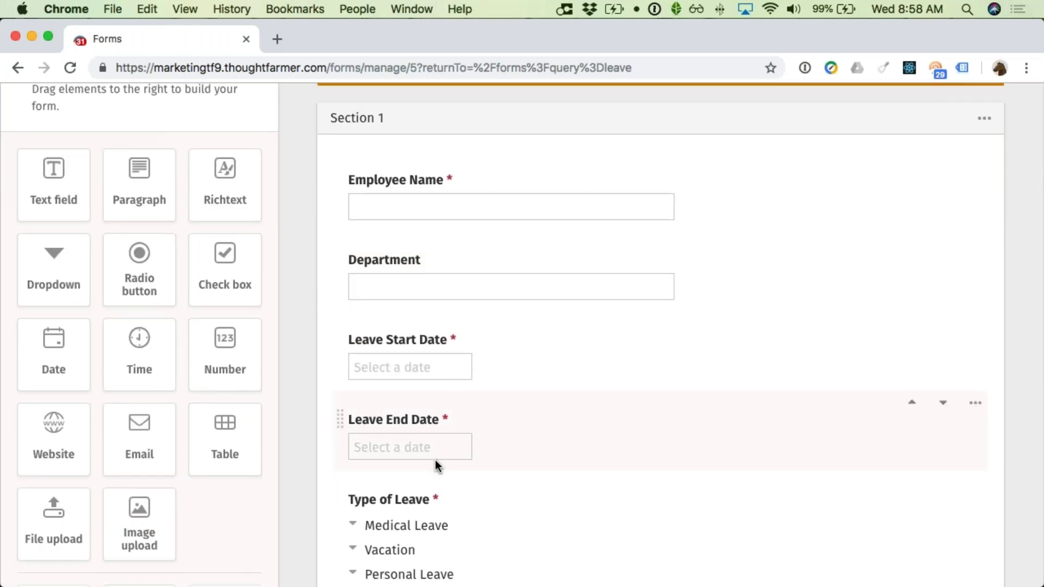
{"action": "scroll", "coordinate": [435, 459], "scroll_direction": "down", "scroll_amount": 3}
{"action": "scroll", "coordinate": [435, 435], "scroll_direction": "down", "scroll_amount": 7}
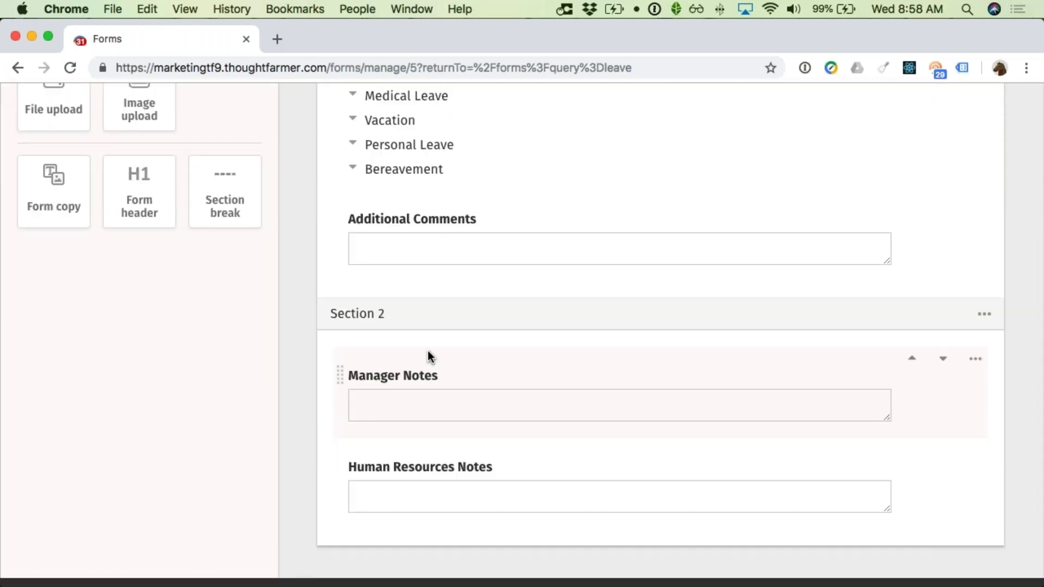
{"action": "left_click", "coordinate": [420, 403]}
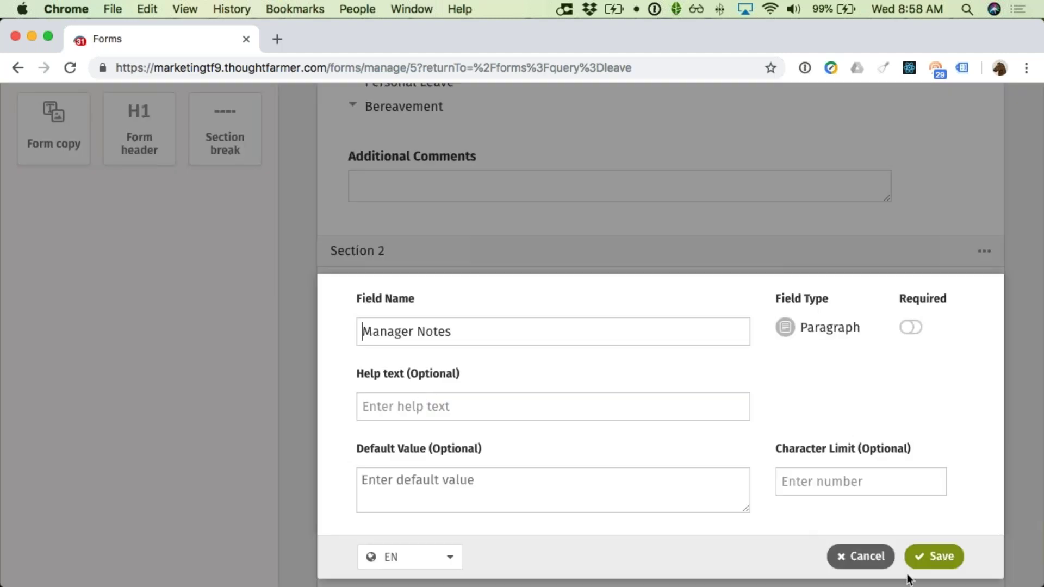
{"action": "left_click", "coordinate": [870, 557]}
{"action": "scroll", "coordinate": [857, 531], "scroll_direction": "up", "scroll_amount": 3}
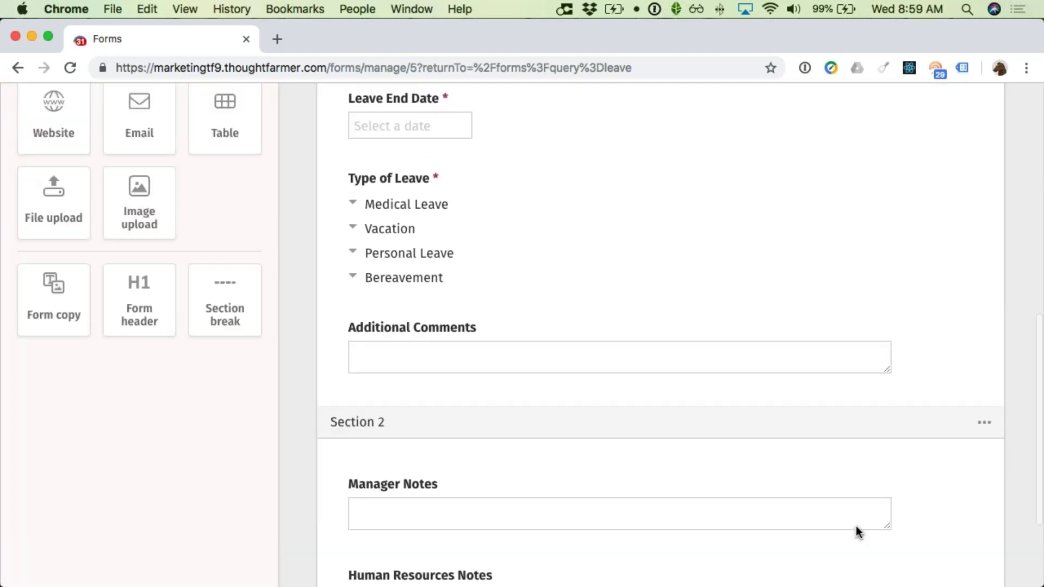
{"action": "scroll", "coordinate": [856, 526], "scroll_direction": "up", "scroll_amount": 10}
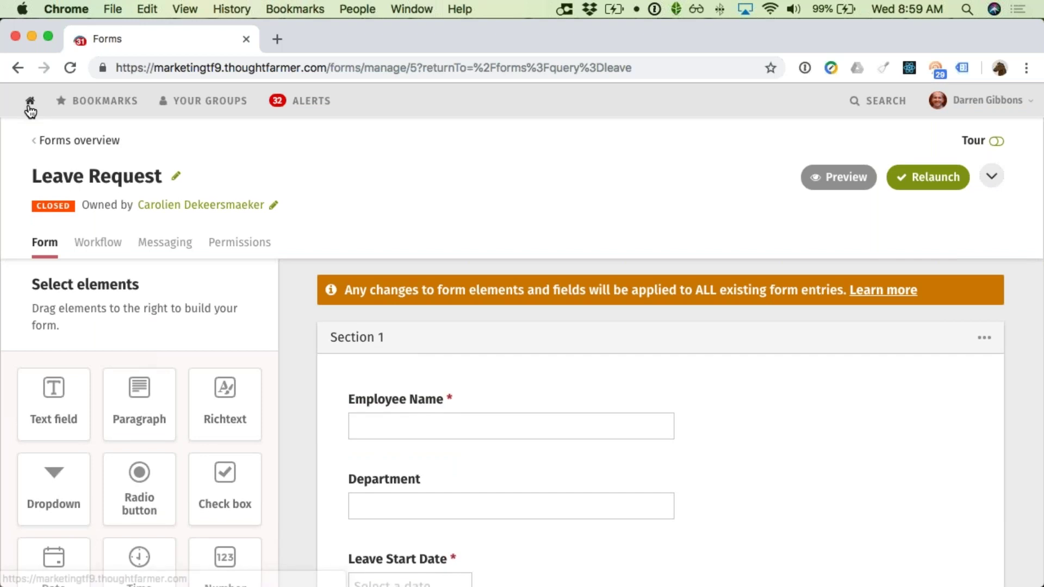
{"action": "left_click", "coordinate": [30, 109]}
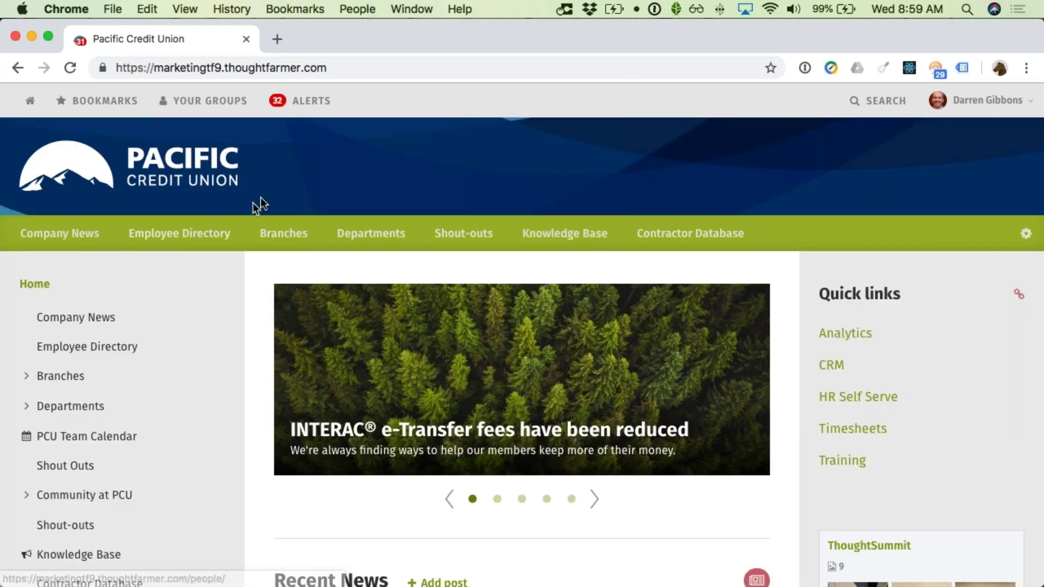
{"action": "left_click", "coordinate": [396, 9]}
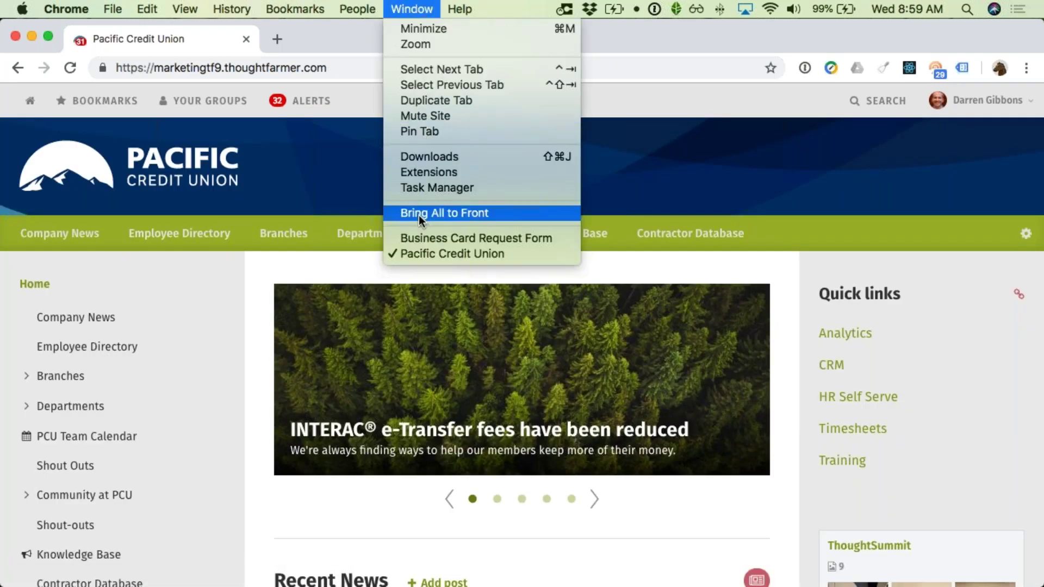
{"action": "left_click", "coordinate": [416, 238]}
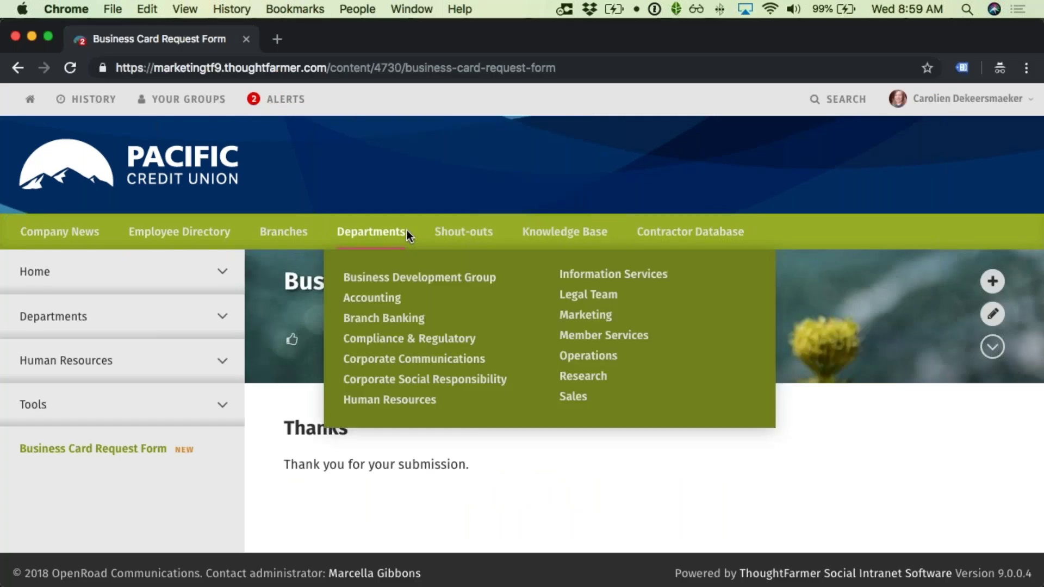
{"action": "left_click", "coordinate": [34, 408]}
{"action": "scroll", "coordinate": [304, 413], "scroll_direction": "down", "scroll_amount": 1}
{"action": "scroll", "coordinate": [326, 424], "scroll_direction": "down", "scroll_amount": 2}
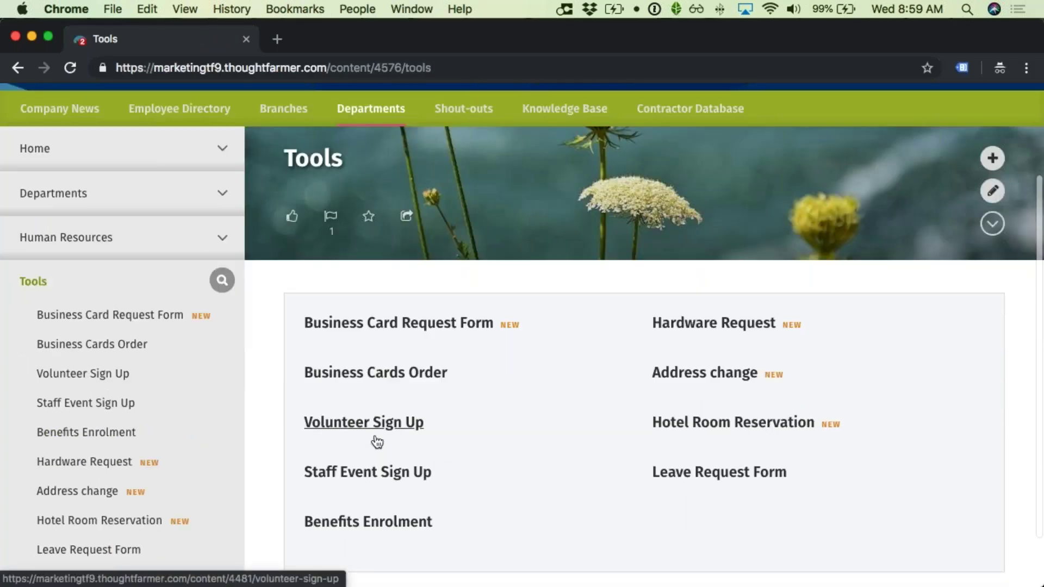
{"action": "left_click", "coordinate": [664, 478]}
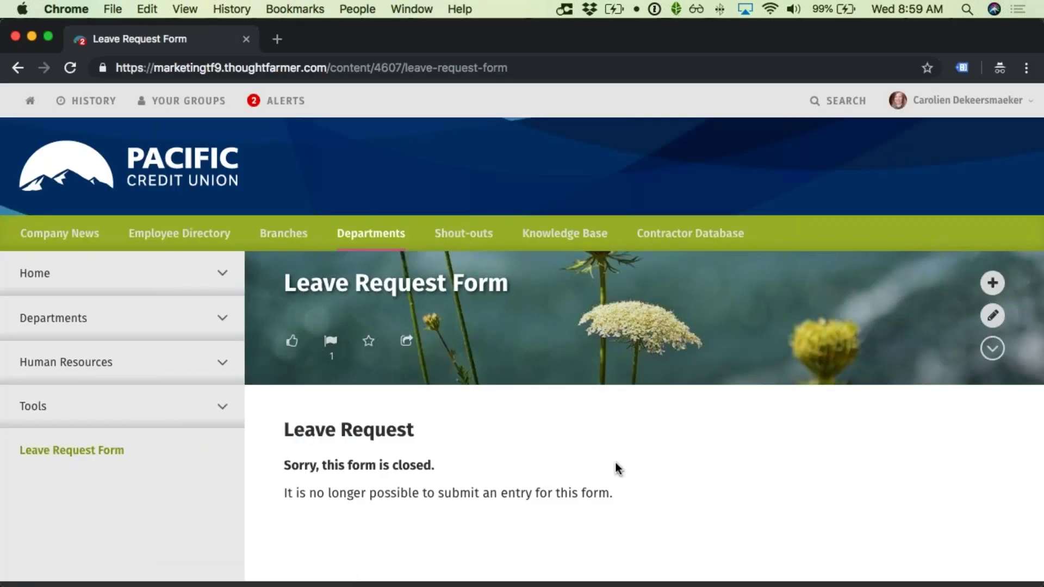
{"action": "scroll", "coordinate": [617, 466], "scroll_direction": "down", "scroll_amount": 1}
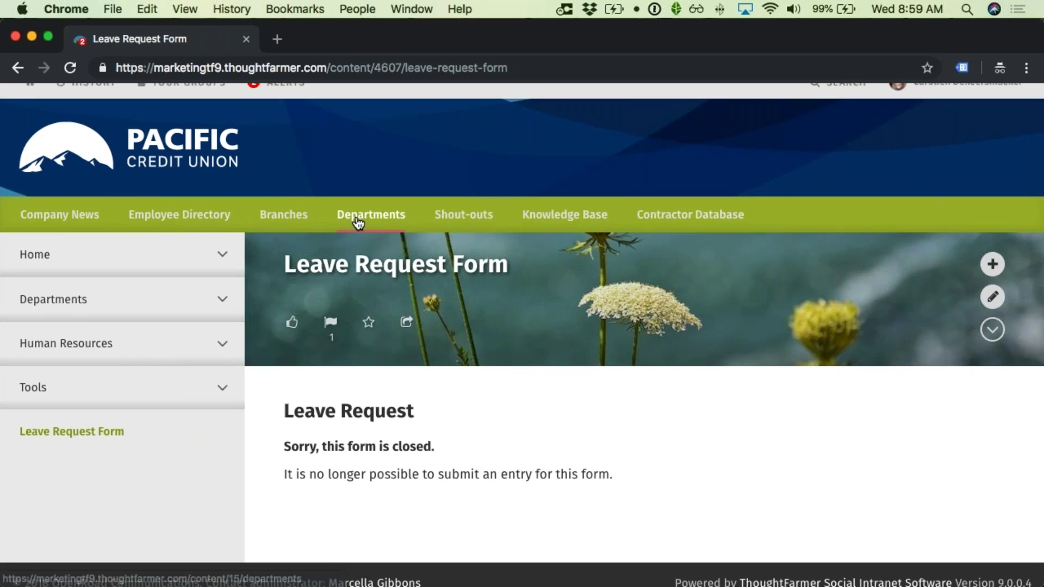
{"action": "key", "text": "super+grave"}
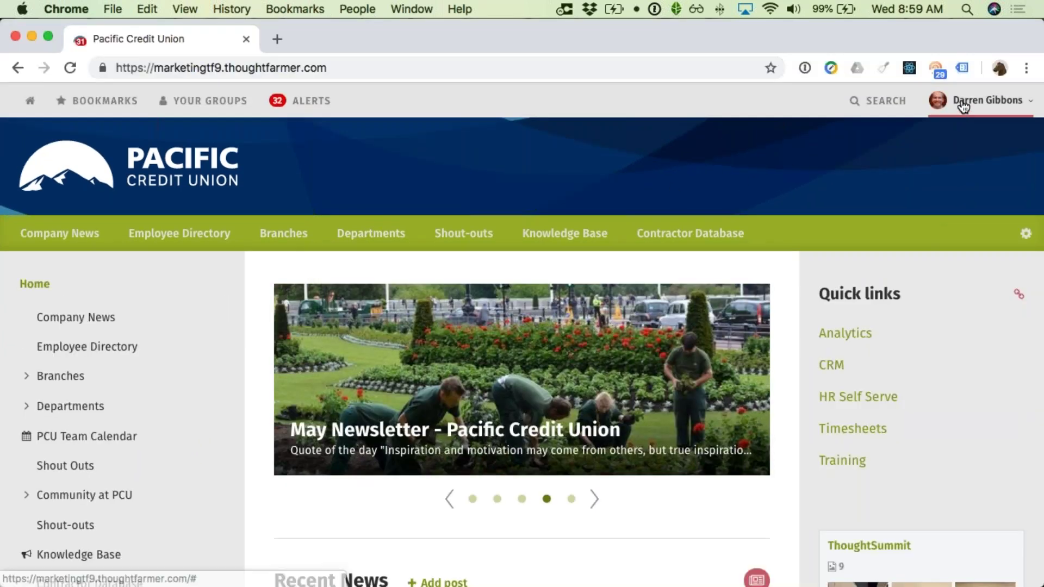
{"action": "left_click", "coordinate": [960, 103]}
{"action": "left_click", "coordinate": [883, 269]}
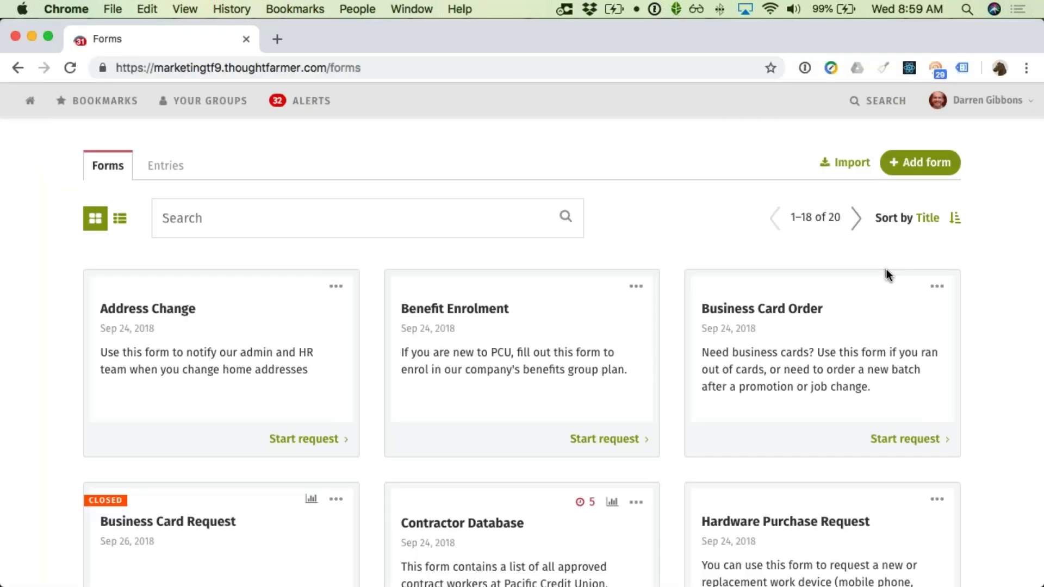
{"action": "left_click", "coordinate": [290, 226]}
{"action": "type", "text": "leave"}
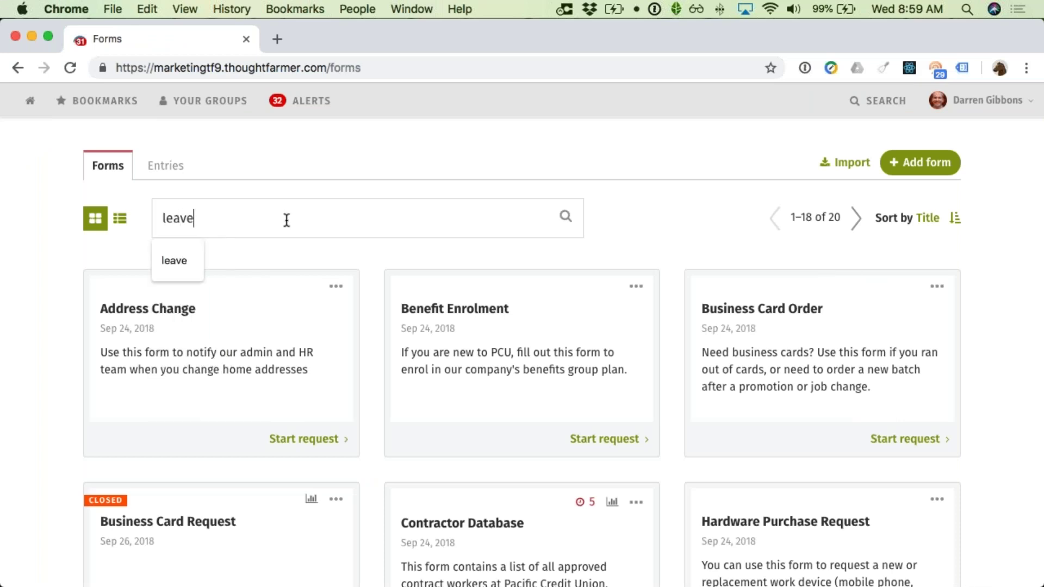
{"action": "key", "text": "Return"}
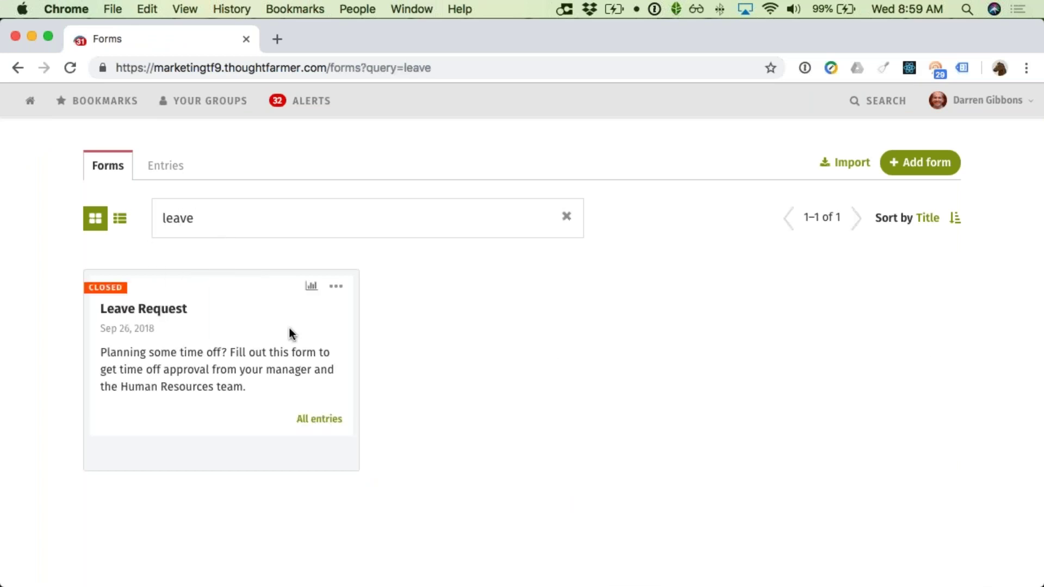
{"action": "left_click", "coordinate": [333, 293]}
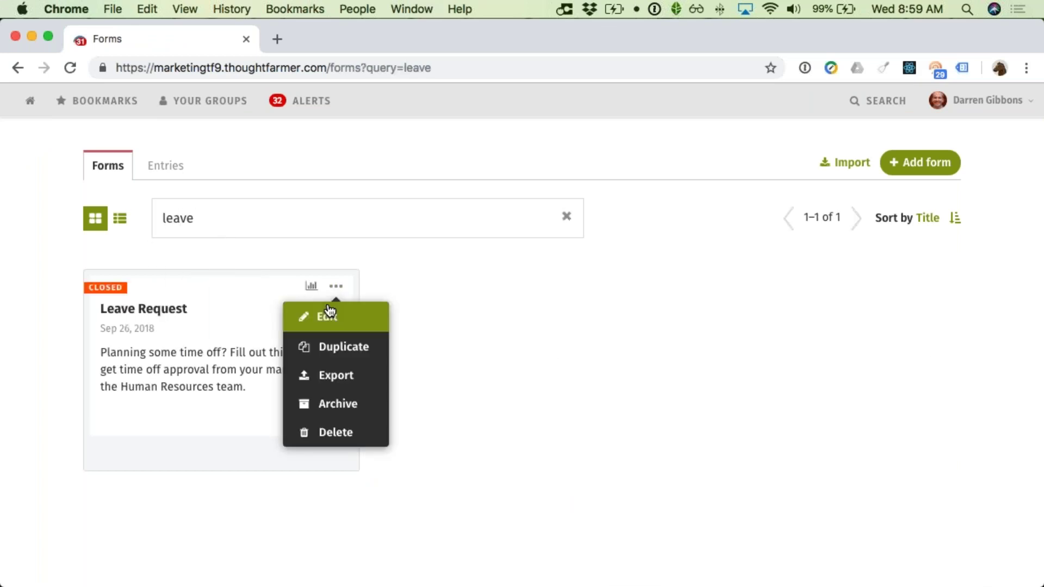
{"action": "left_click", "coordinate": [333, 307]}
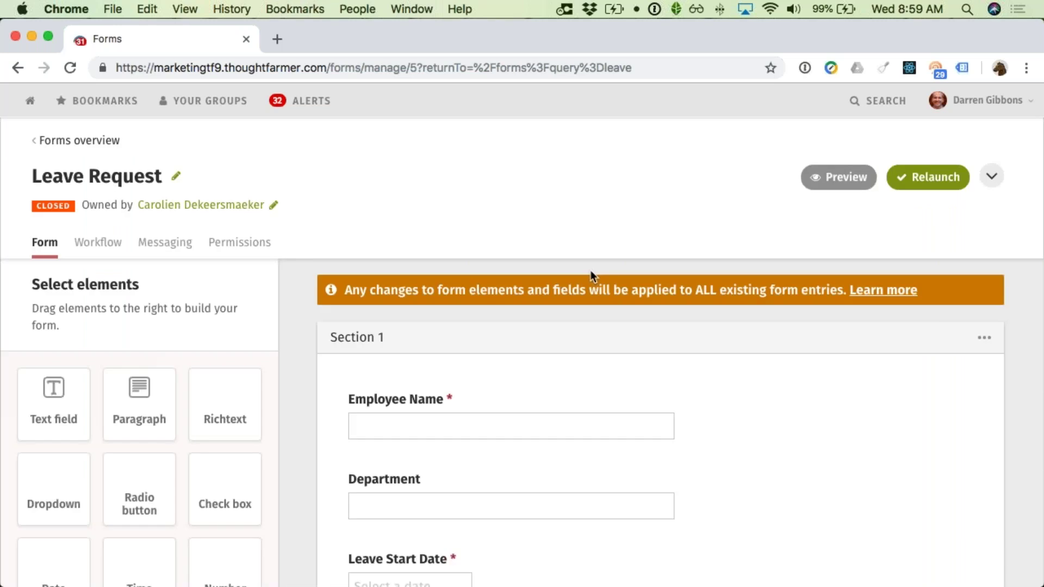
Step: Relaunch the Leave Request form and reload it in the employee's browser window
{"action": "left_click", "coordinate": [913, 184]}
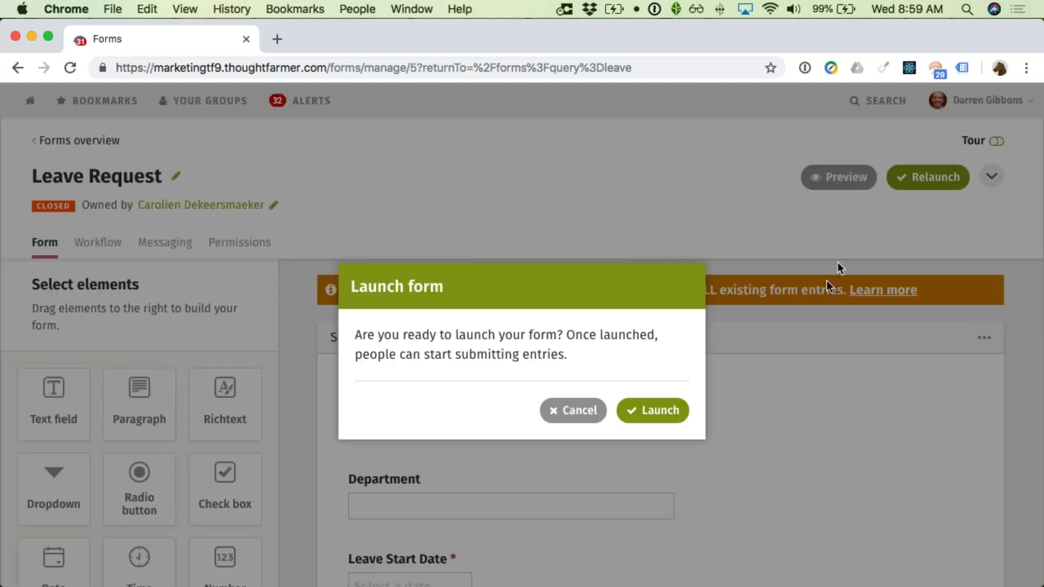
{"action": "left_click", "coordinate": [676, 408]}
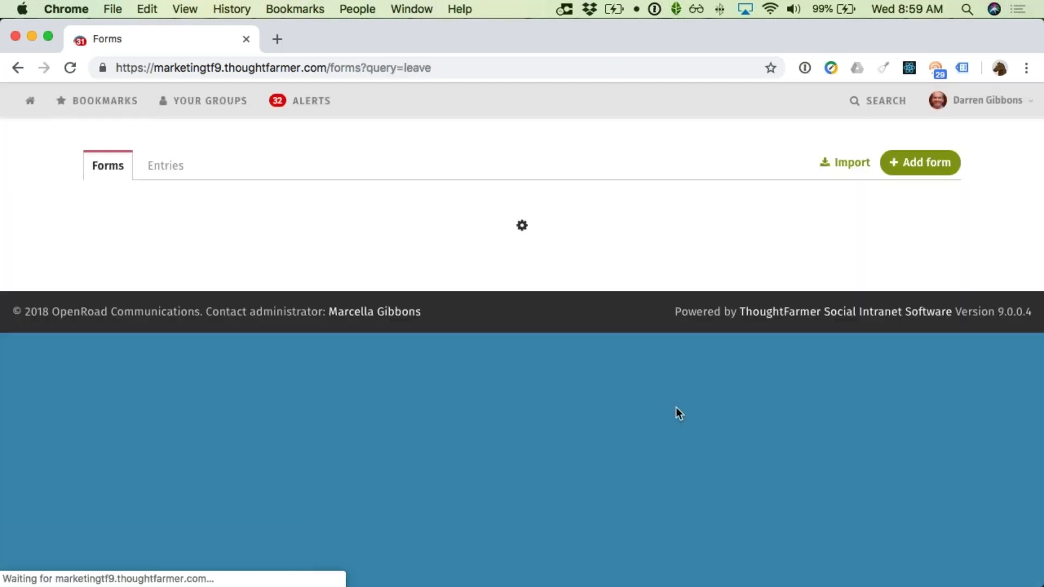
{"action": "key", "text": "super+grave"}
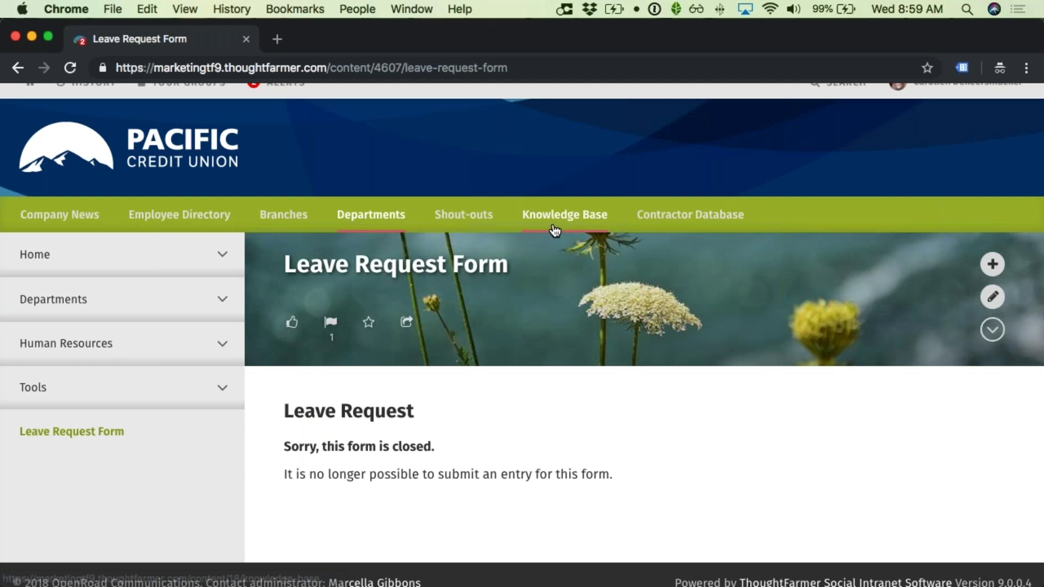
{"action": "scroll", "coordinate": [560, 287], "scroll_direction": "down", "scroll_amount": 1}
{"action": "key", "text": "super+r"}
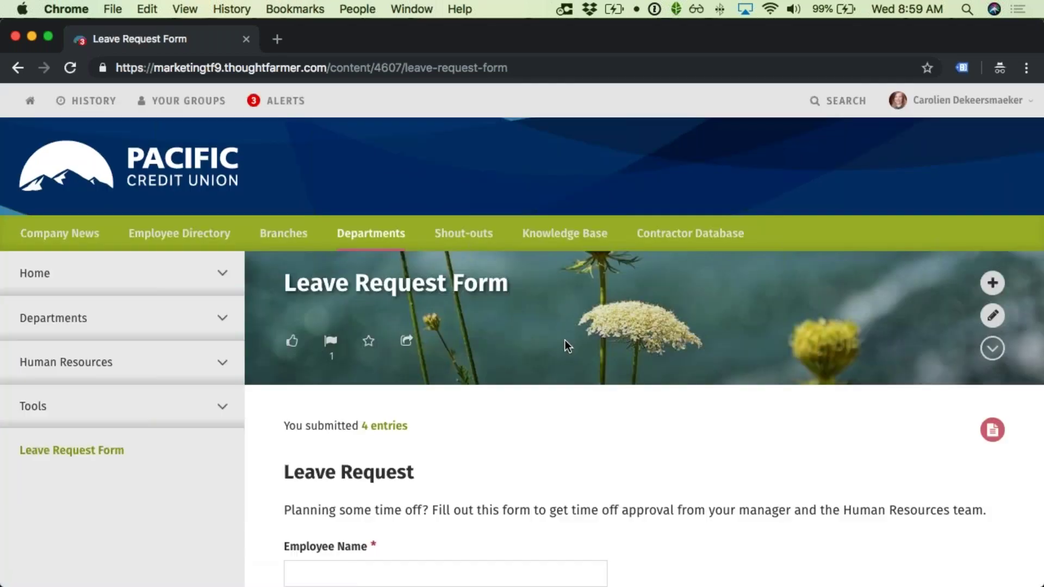
Step: Fill in the employee's name and a department starting 'Customer sug'
{"action": "scroll", "coordinate": [563, 340], "scroll_direction": "down", "scroll_amount": 7}
{"action": "left_click", "coordinate": [440, 187]}
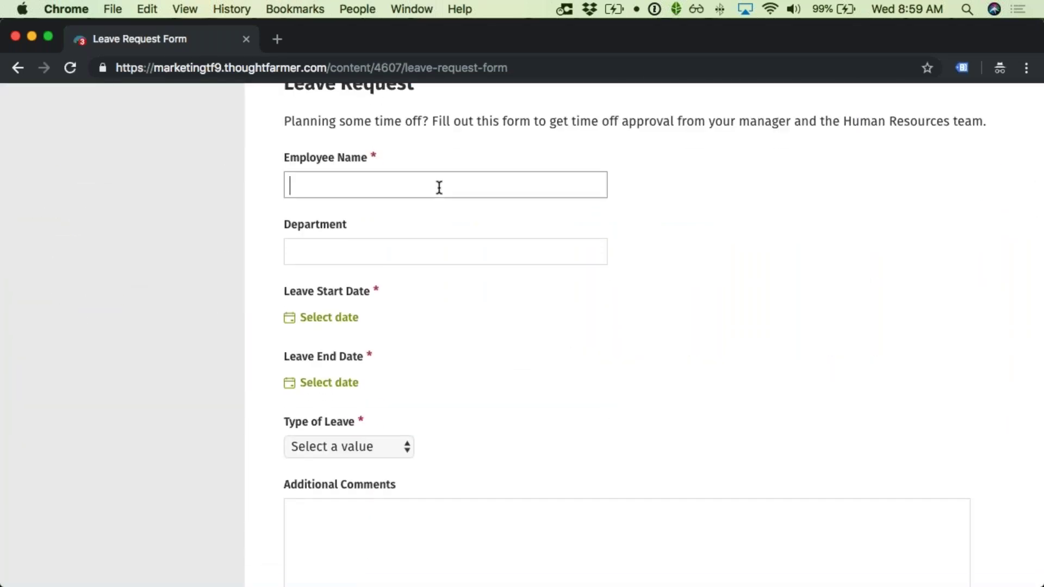
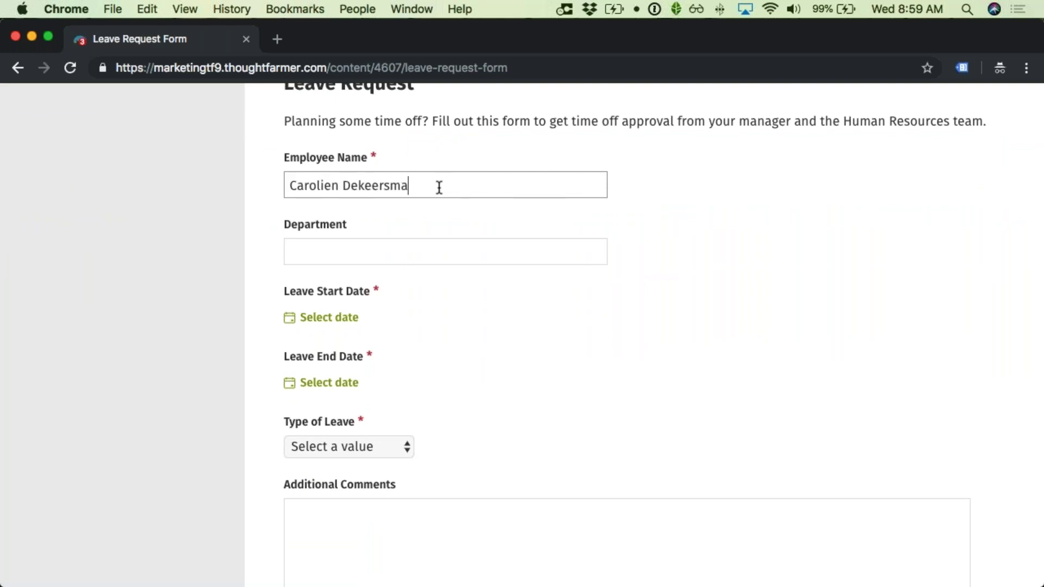
{"action": "key", "text": "Tab"}
{"action": "type", "text": "Customer sugg"}
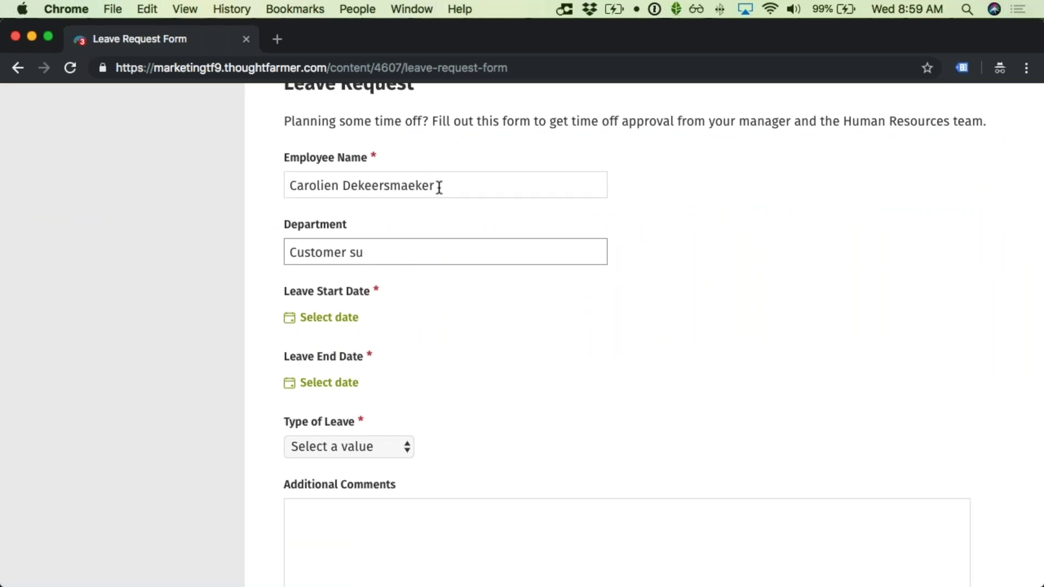
{"action": "key", "text": "BackSpace"}
Step: Set the leave dates, starting September 26, 2018
{"action": "left_click", "coordinate": [328, 320]}
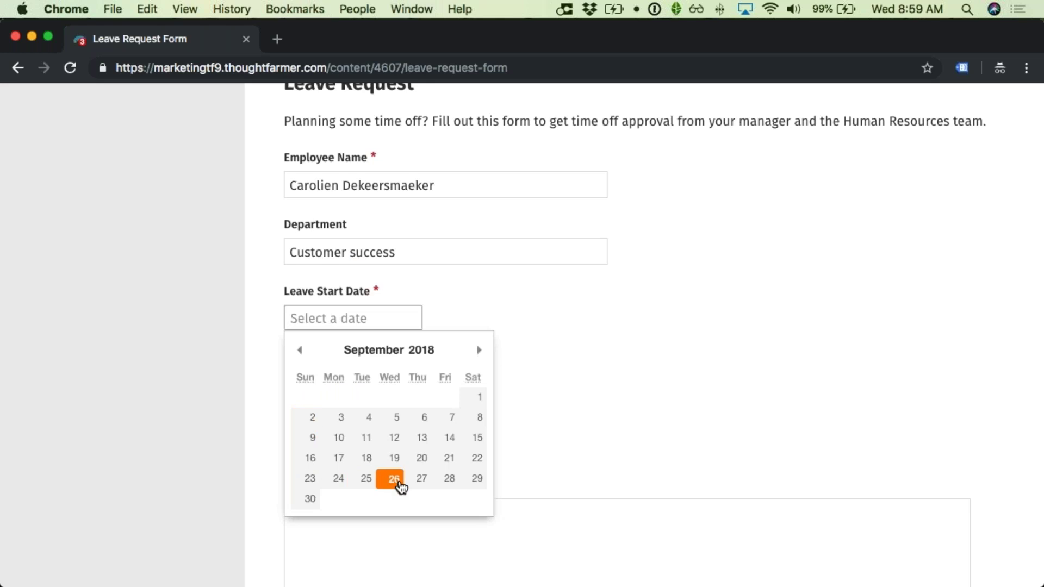
{"action": "left_click", "coordinate": [396, 481]}
{"action": "left_click", "coordinate": [341, 385]}
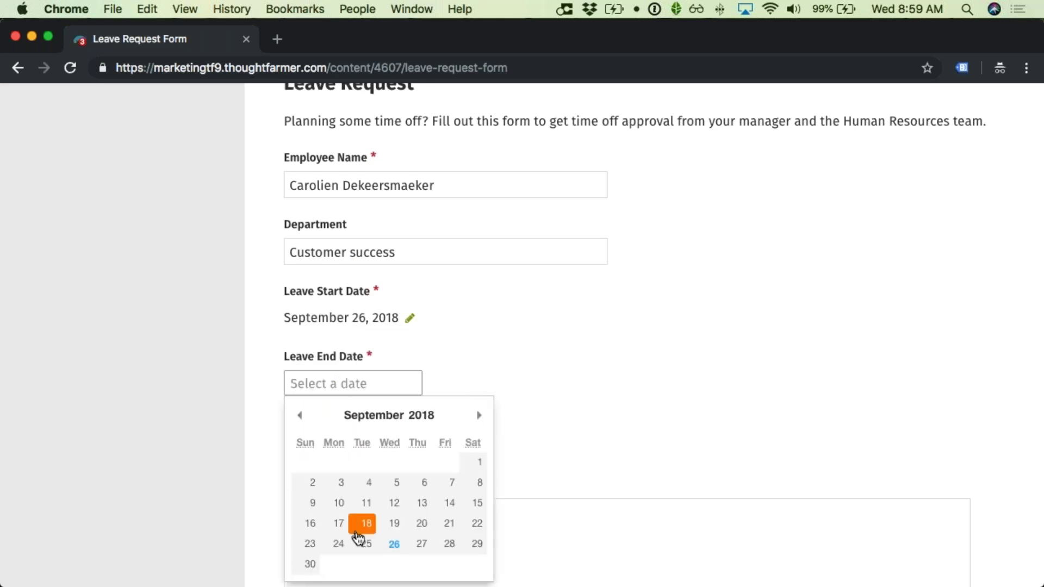
{"action": "left_click", "coordinate": [443, 543]}
Step: Choose Vacation, add the comment 'Vegas!' and submit the request
{"action": "left_click", "coordinate": [373, 446]}
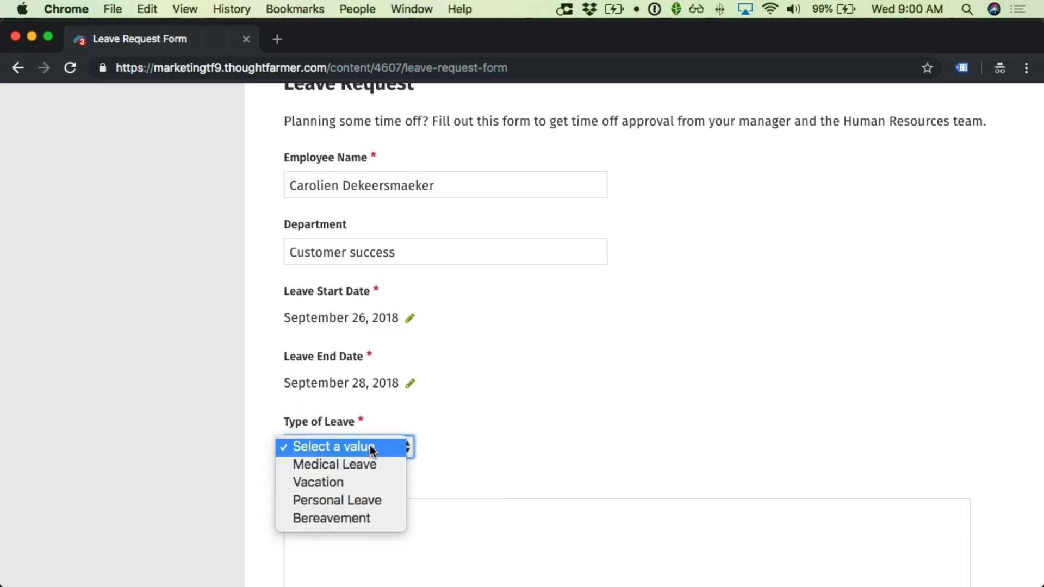
{"action": "left_click", "coordinate": [367, 483]}
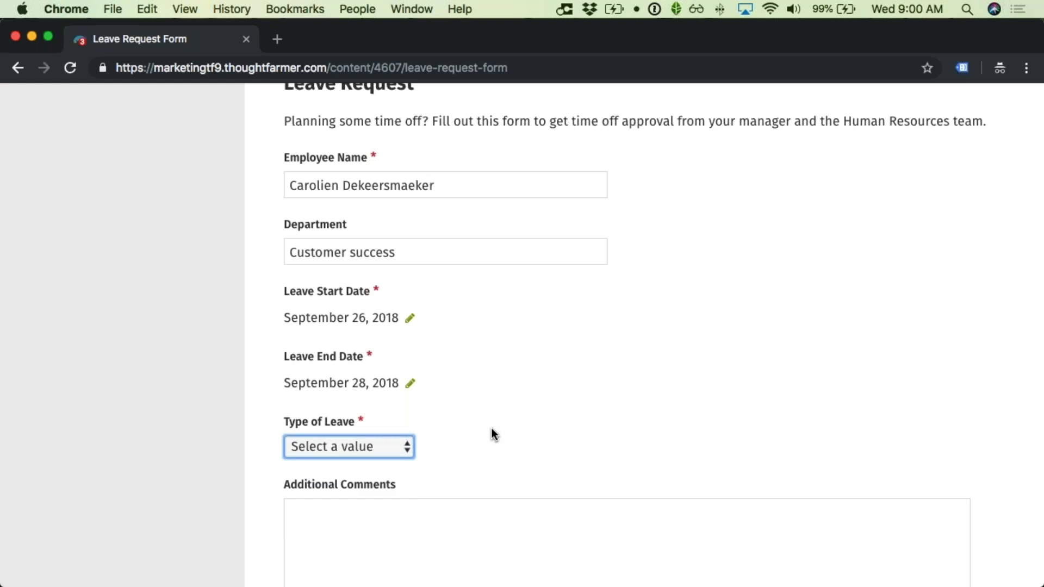
{"action": "scroll", "coordinate": [490, 434], "scroll_direction": "down", "scroll_amount": 4}
{"action": "left_click", "coordinate": [478, 452]}
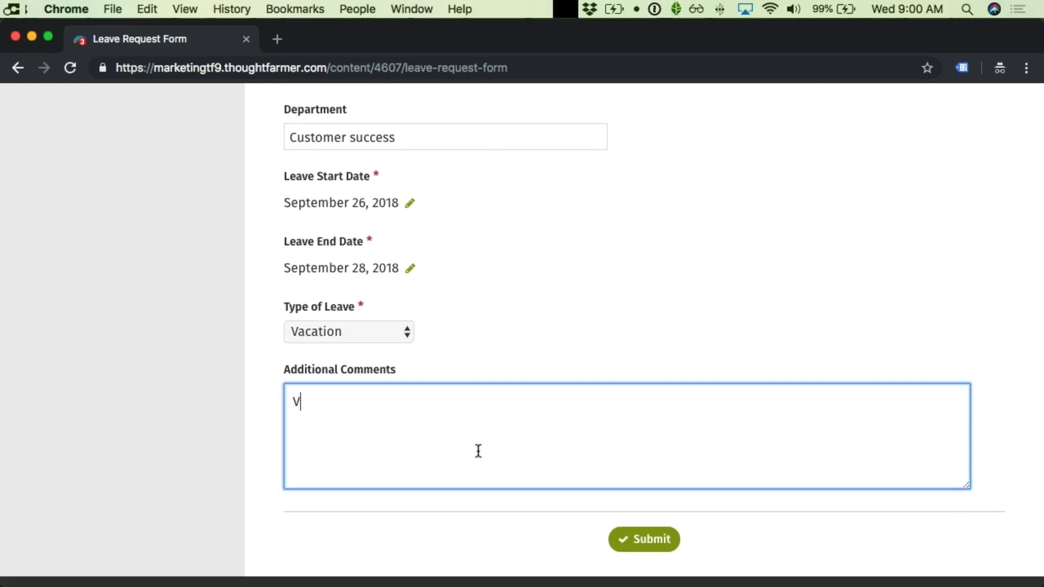
{"action": "type", "text": "Vegas!"}
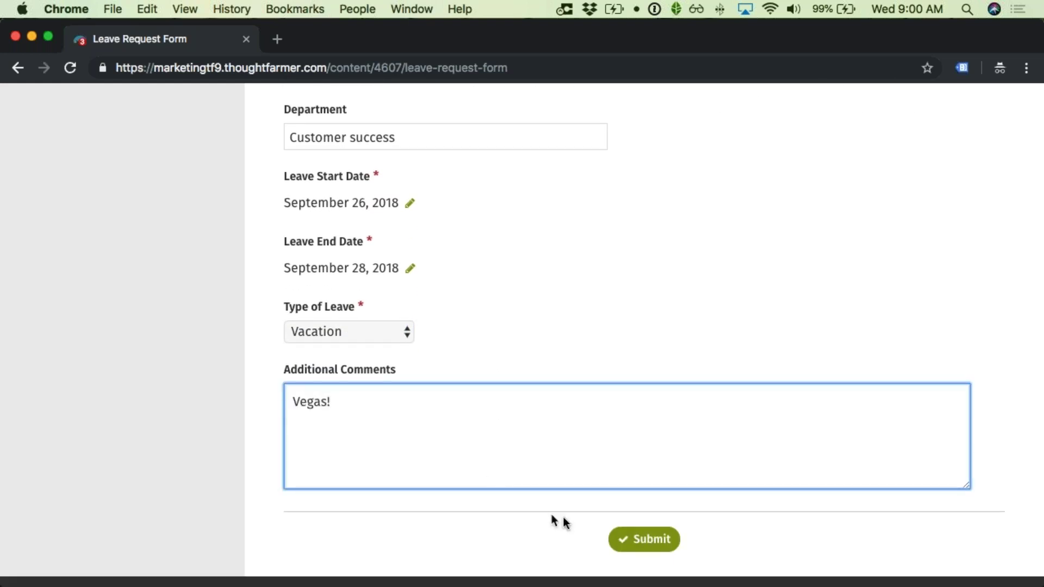
{"action": "left_click", "coordinate": [629, 540]}
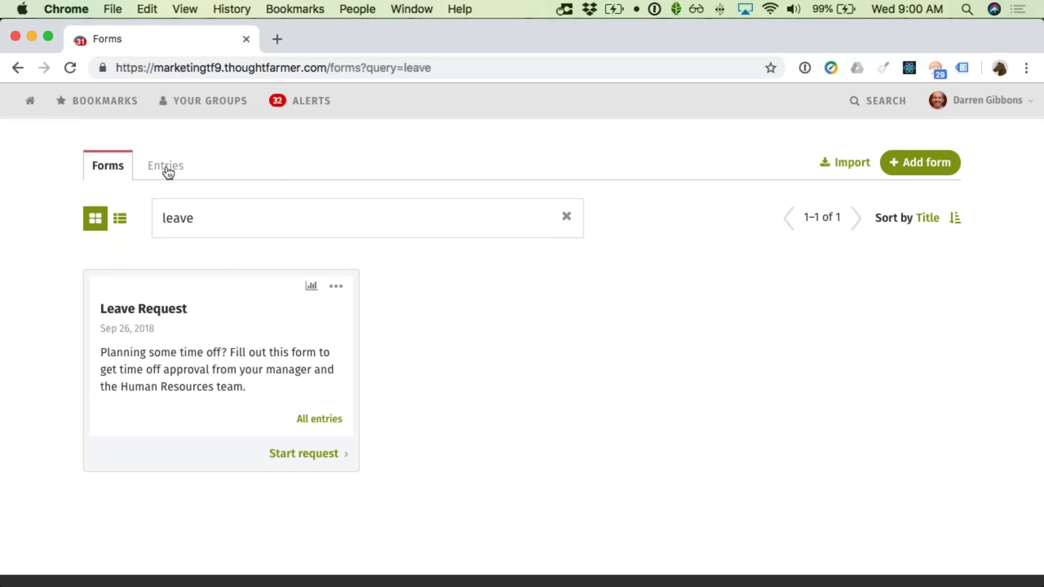
Step: Open the Leave Request - 8 entry from the Entries list
{"action": "left_click_drag", "start_coordinate": [165, 169], "coordinate": [165, 170]}
{"action": "left_click", "coordinate": [150, 168]}
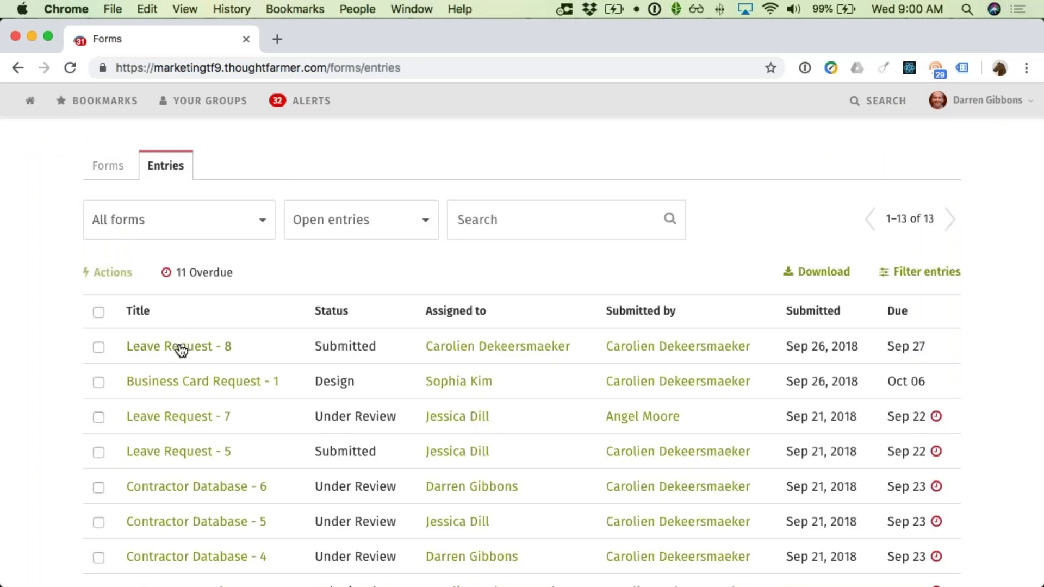
{"action": "left_click", "coordinate": [181, 349]}
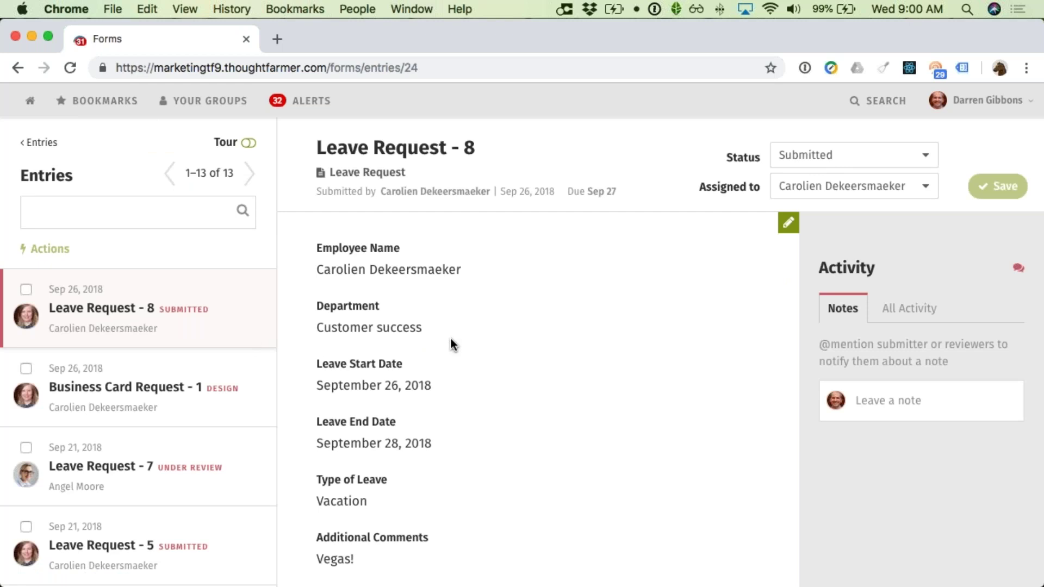
{"action": "scroll", "coordinate": [451, 339], "scroll_direction": "down", "scroll_amount": 6}
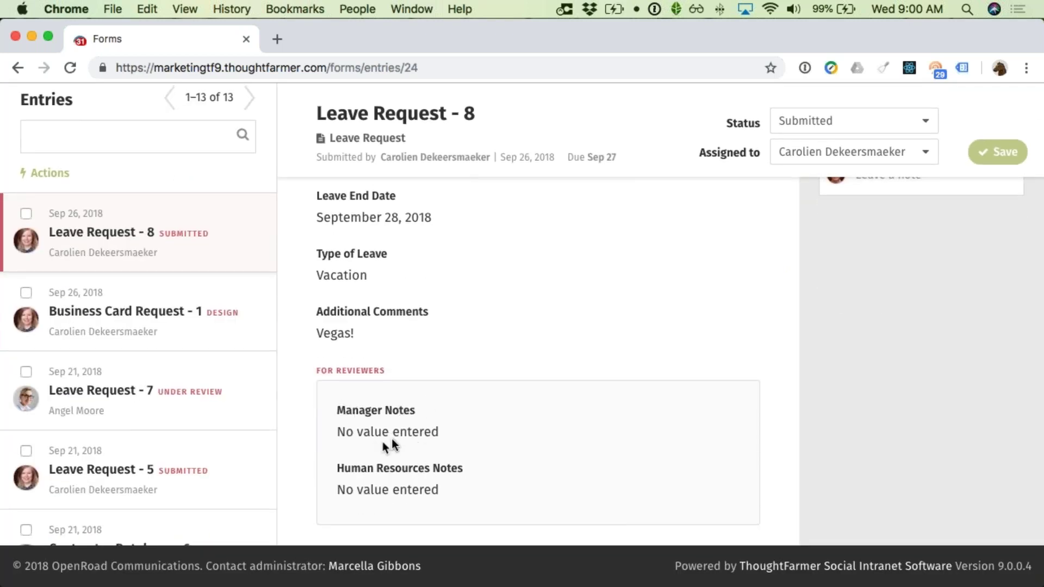
{"action": "scroll", "coordinate": [373, 446], "scroll_direction": "up", "scroll_amount": 6}
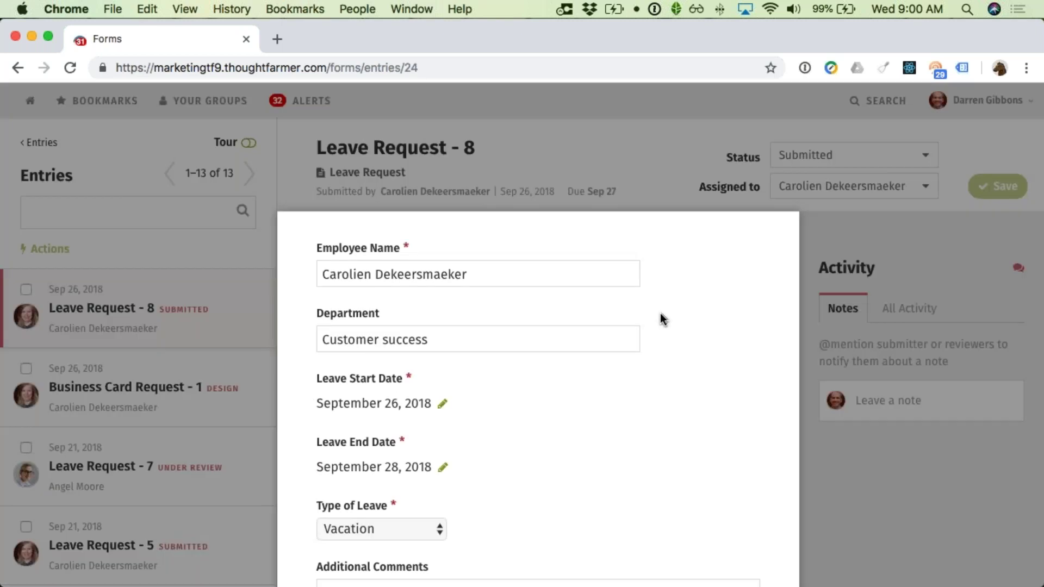
{"action": "scroll", "coordinate": [660, 312], "scroll_direction": "down", "scroll_amount": 5}
{"action": "scroll", "coordinate": [634, 332], "scroll_direction": "down", "scroll_amount": 3}
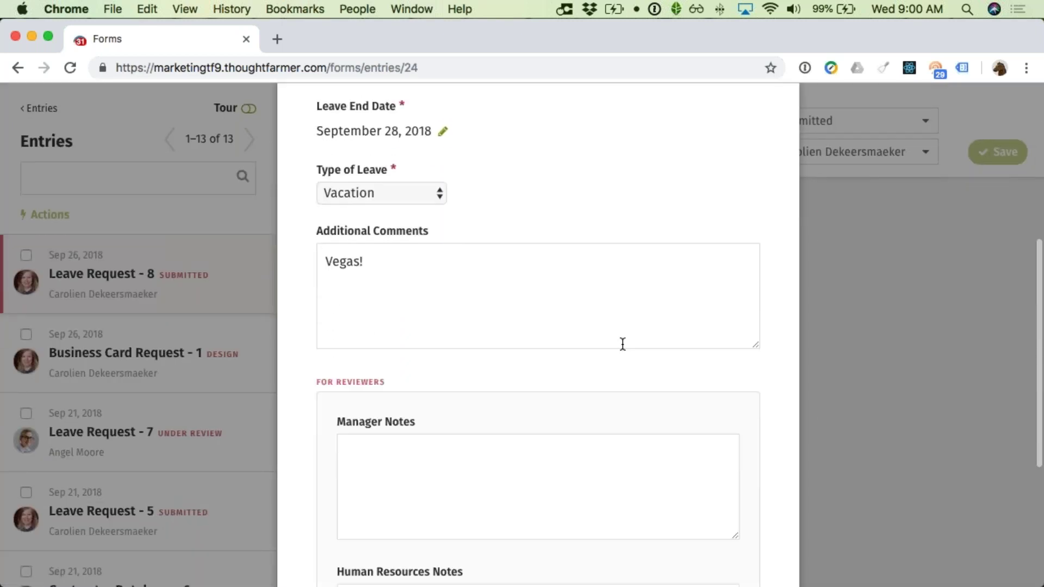
Step: Add the manager note 'Again???' to the entry and save it
{"action": "left_click", "coordinate": [502, 438]}
{"action": "type", "text": "Again???"}
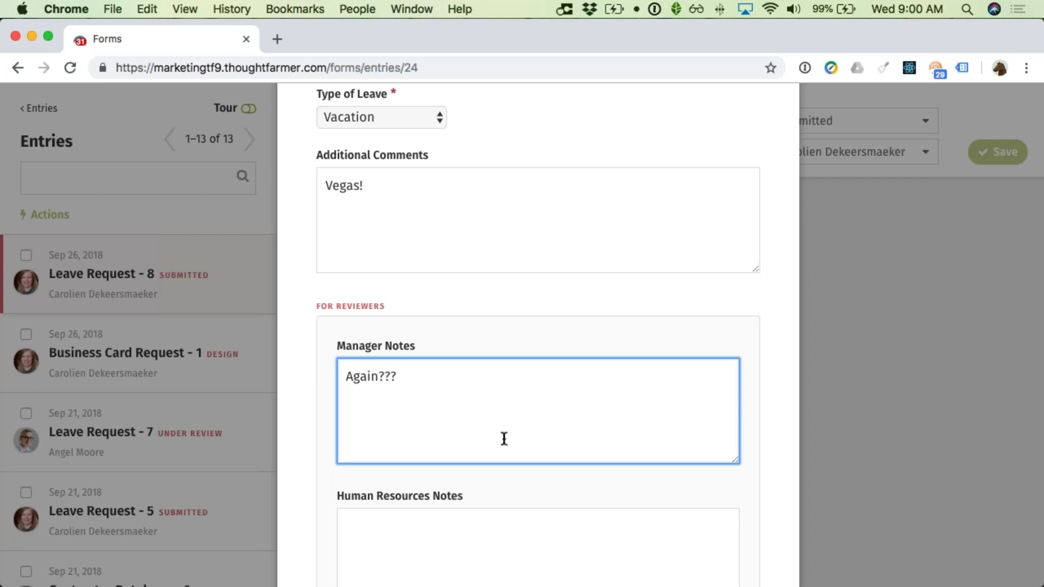
{"action": "scroll", "coordinate": [538, 442], "scroll_direction": "down", "scroll_amount": 4}
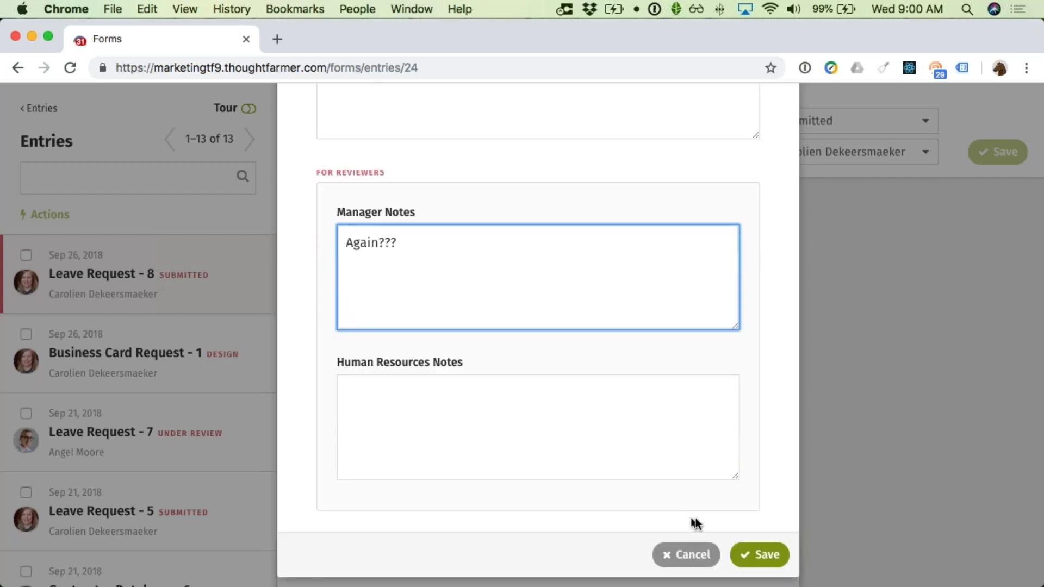
{"action": "left_click", "coordinate": [746, 555]}
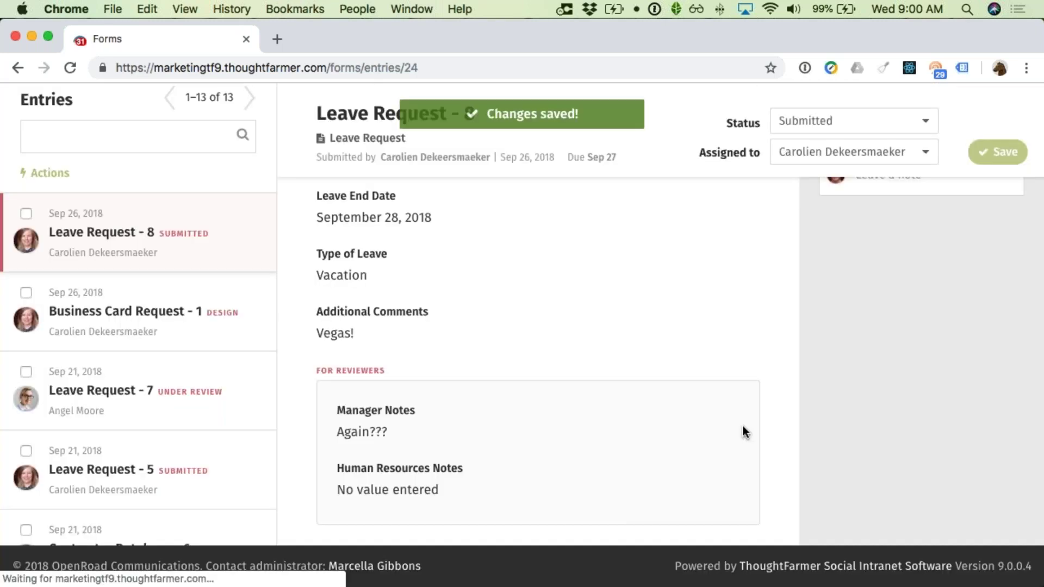
Step: Check the status options and leave the entry's status as Submitted
{"action": "left_click", "coordinate": [842, 121]}
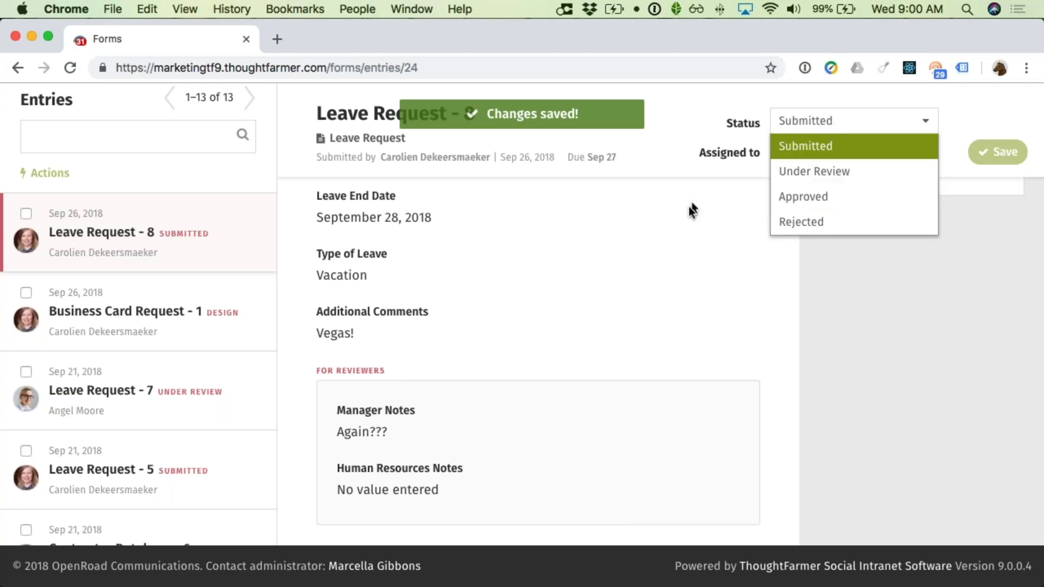
{"action": "left_click", "coordinate": [651, 278]}
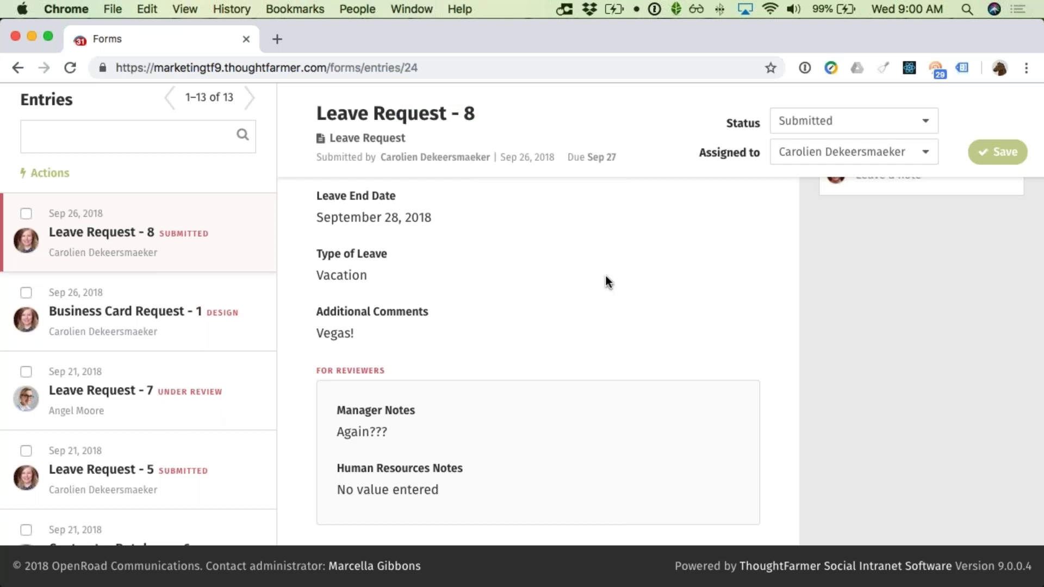
{"action": "scroll", "coordinate": [605, 275], "scroll_direction": "up", "scroll_amount": 2}
{"action": "scroll", "coordinate": [609, 279], "scroll_direction": "up", "scroll_amount": 3}
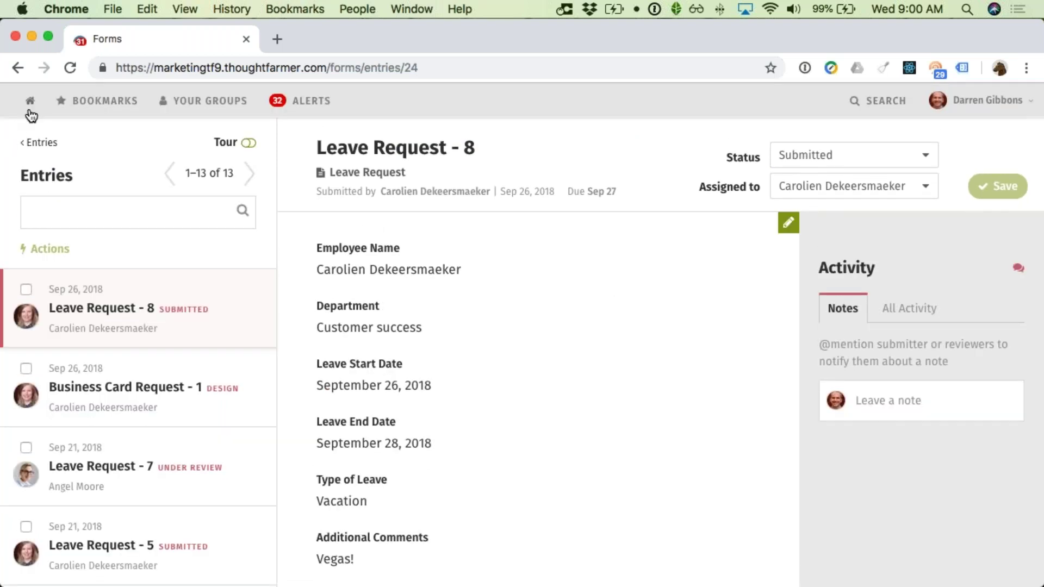
{"action": "left_click", "coordinate": [98, 104]}
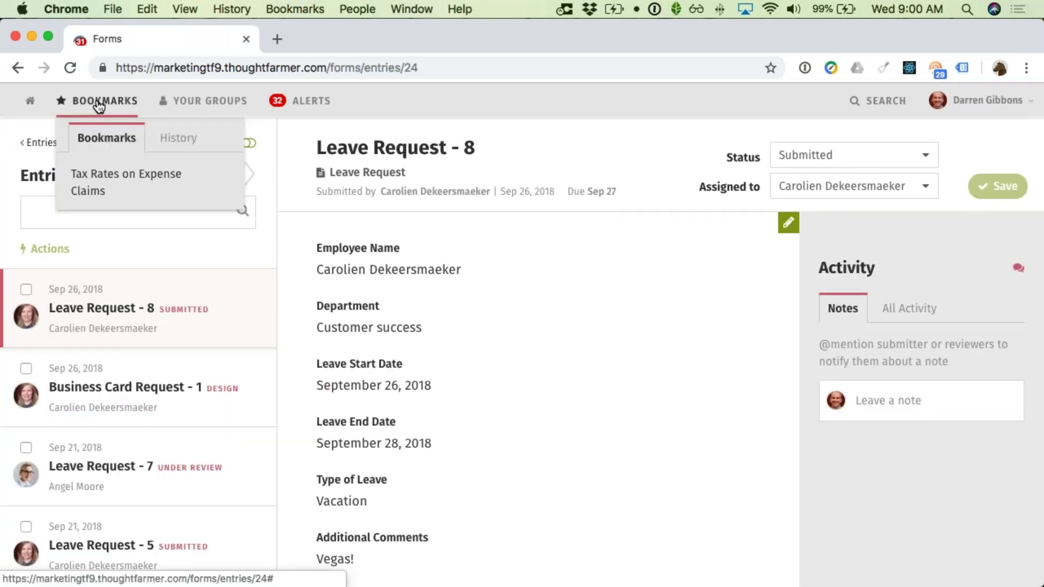
Step: Return to the Tools page from History and open the Hardware Request form
{"action": "left_click", "coordinate": [175, 137]}
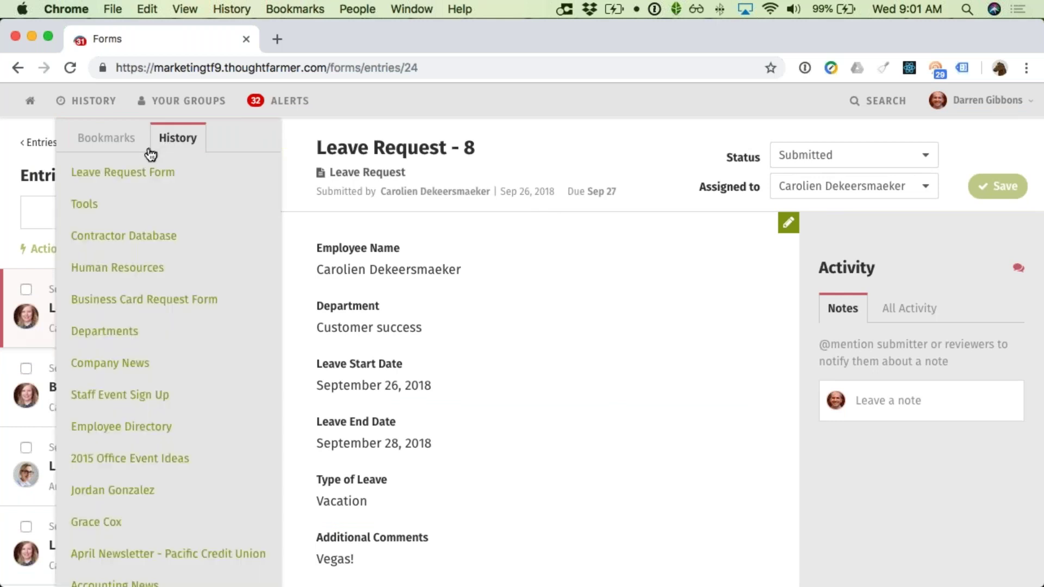
{"action": "left_click", "coordinate": [93, 204]}
{"action": "scroll", "coordinate": [379, 356], "scroll_direction": "down", "scroll_amount": 3}
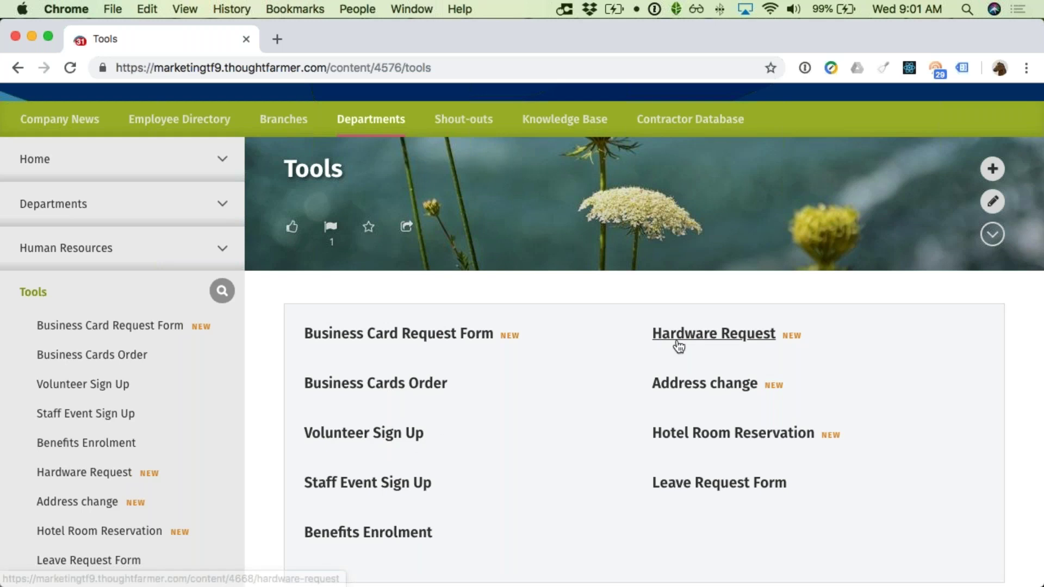
{"action": "left_click", "coordinate": [679, 340]}
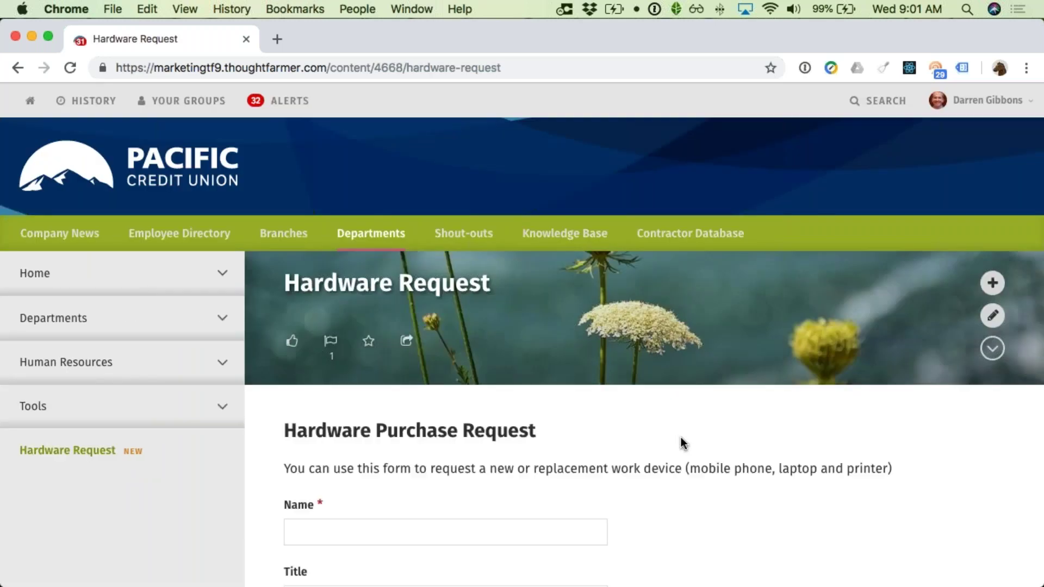
Step: Cycle the Device Type through Mobile Phone, Laptop and Printer
{"action": "scroll", "coordinate": [684, 441], "scroll_direction": "down", "scroll_amount": 8}
{"action": "scroll", "coordinate": [680, 438], "scroll_direction": "down", "scroll_amount": 1}
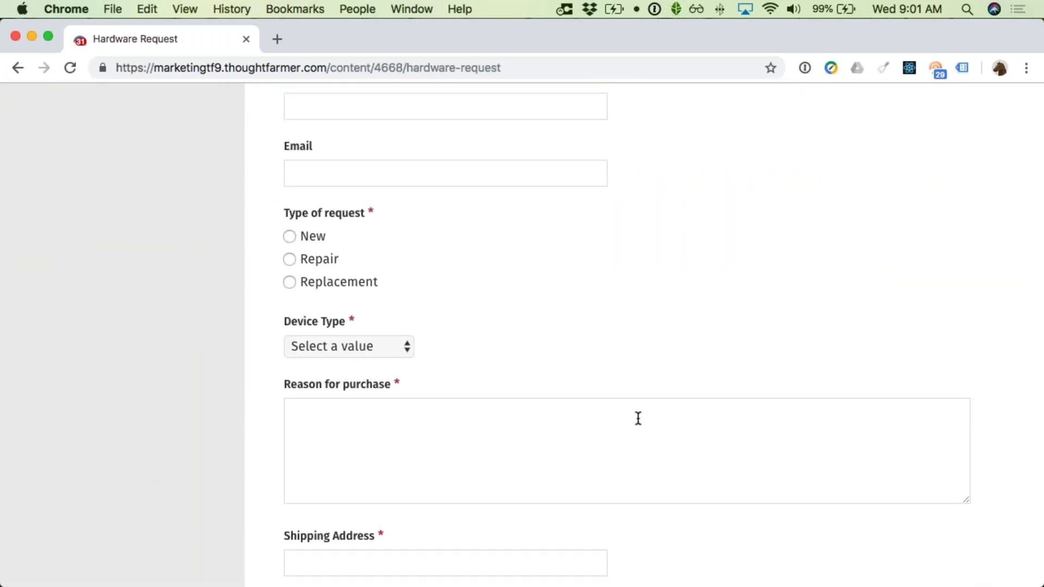
{"action": "scroll", "coordinate": [599, 398], "scroll_direction": "down", "scroll_amount": 3}
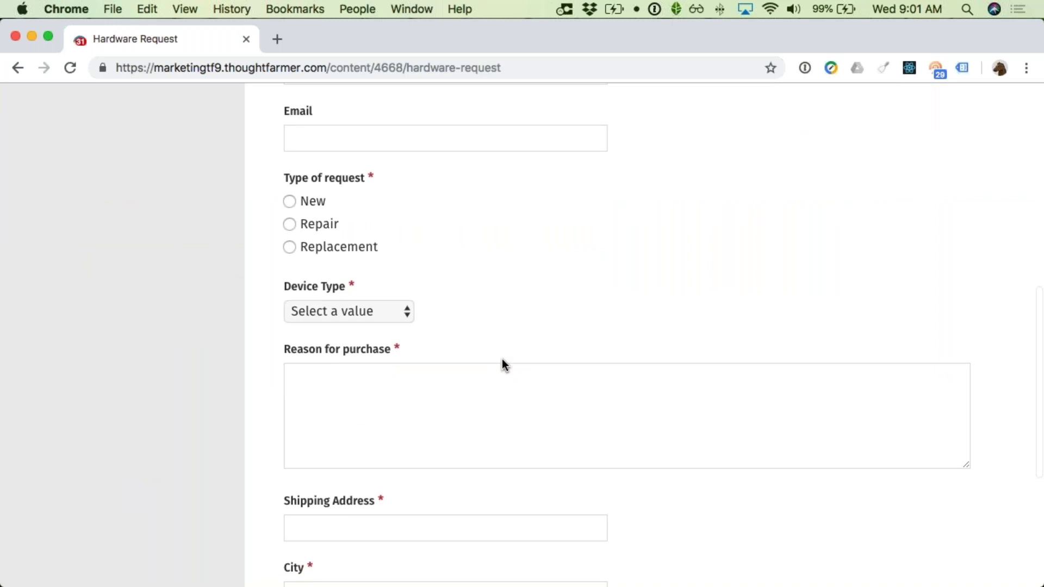
{"action": "scroll", "coordinate": [502, 358], "scroll_direction": "down", "scroll_amount": 2}
{"action": "left_click", "coordinate": [358, 223]}
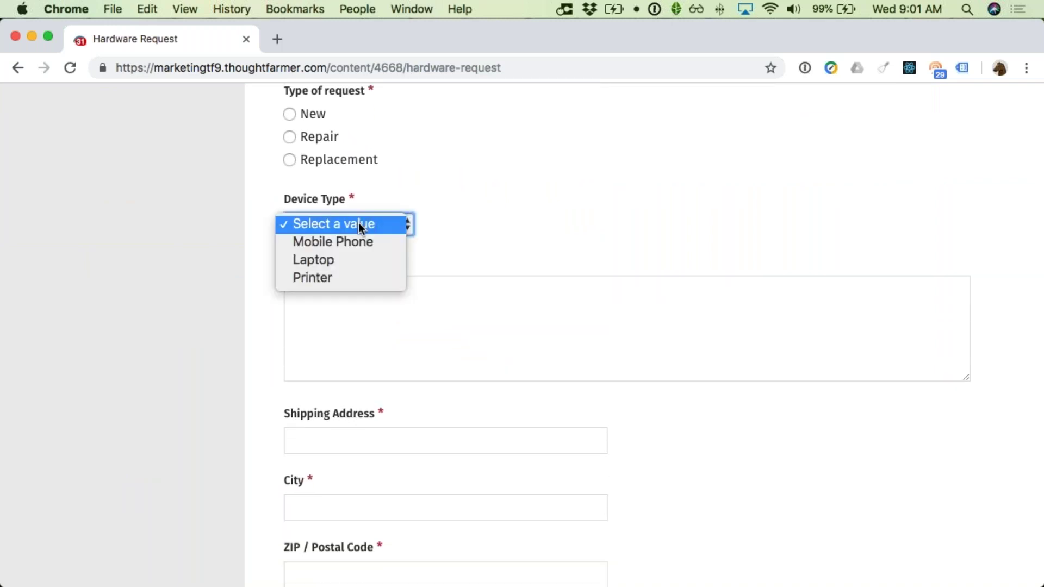
{"action": "left_click", "coordinate": [350, 242]}
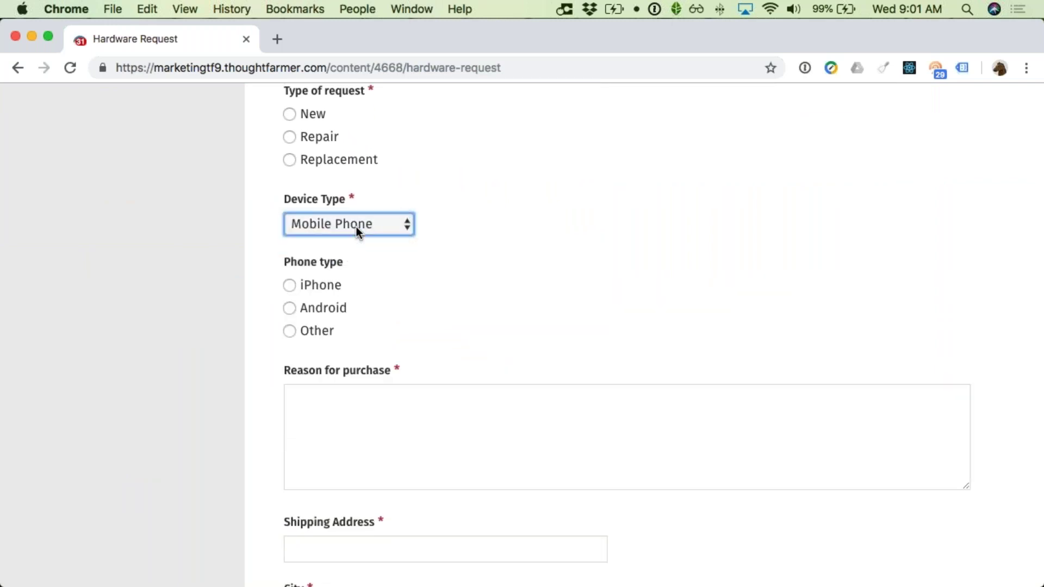
{"action": "left_click", "coordinate": [357, 226]}
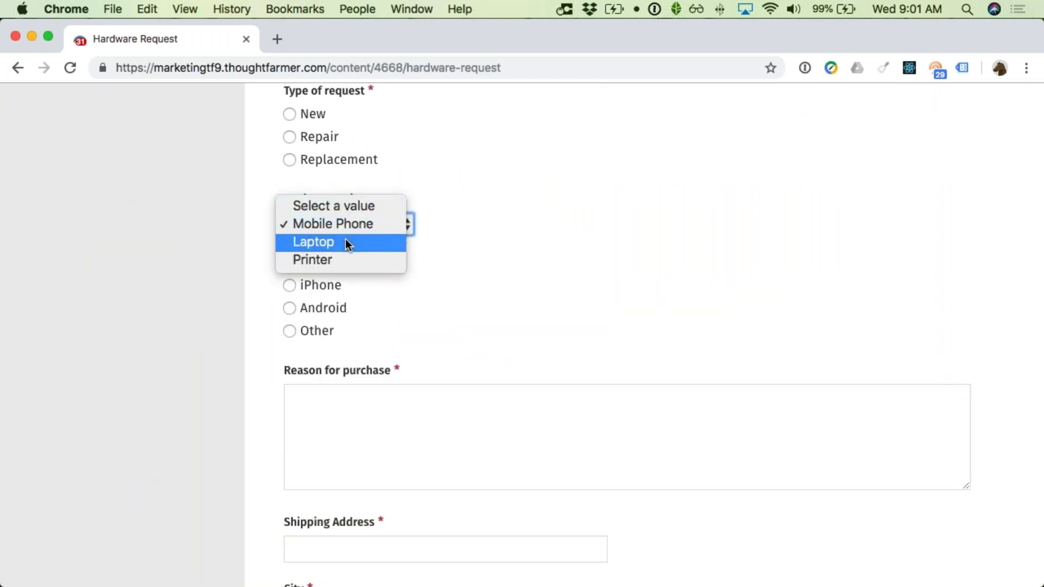
{"action": "left_click", "coordinate": [345, 243]}
{"action": "left_click", "coordinate": [348, 229]}
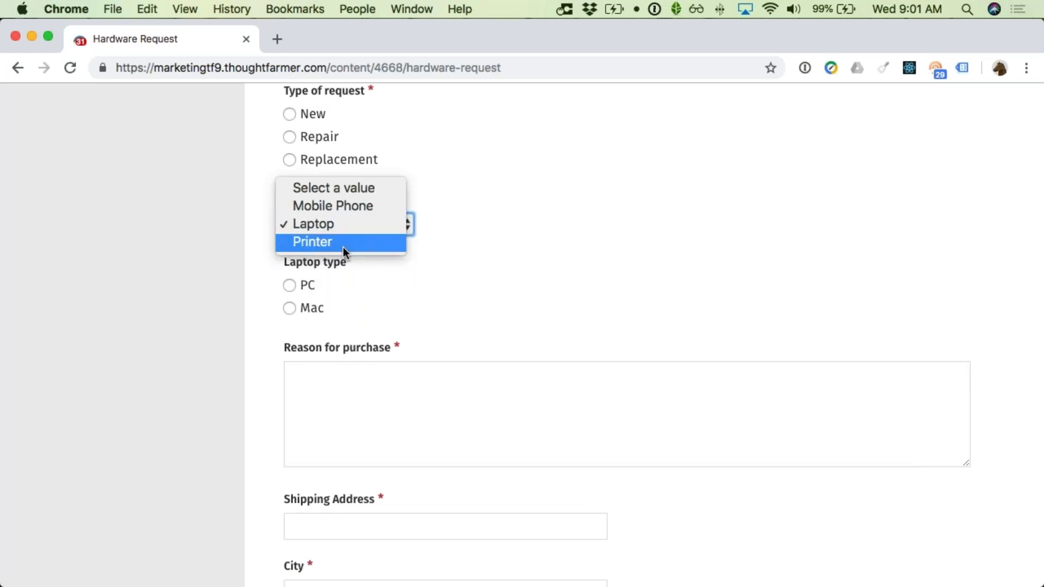
{"action": "left_click", "coordinate": [344, 247]}
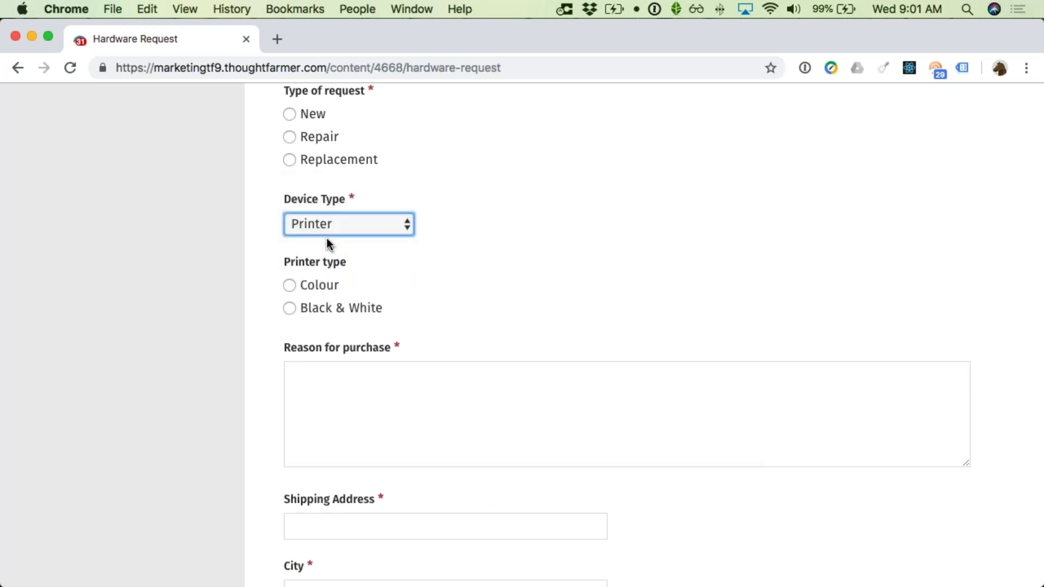
Step: Review the form with Printer kept as the device type
{"action": "scroll", "coordinate": [330, 239], "scroll_direction": "up", "scroll_amount": 7}
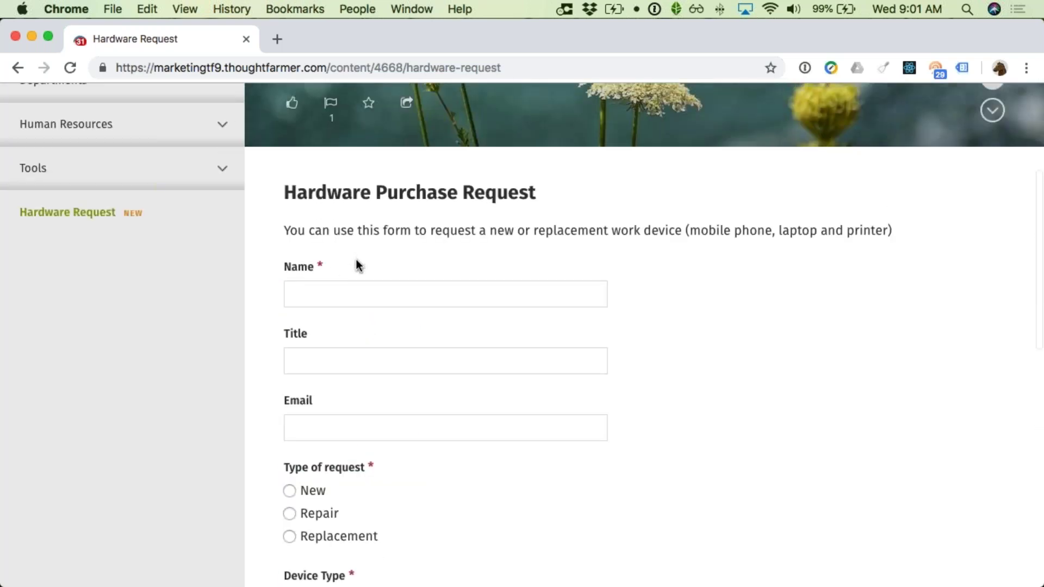
{"action": "scroll", "coordinate": [354, 250], "scroll_direction": "up", "scroll_amount": 1}
{"action": "scroll", "coordinate": [385, 322], "scroll_direction": "down", "scroll_amount": 2}
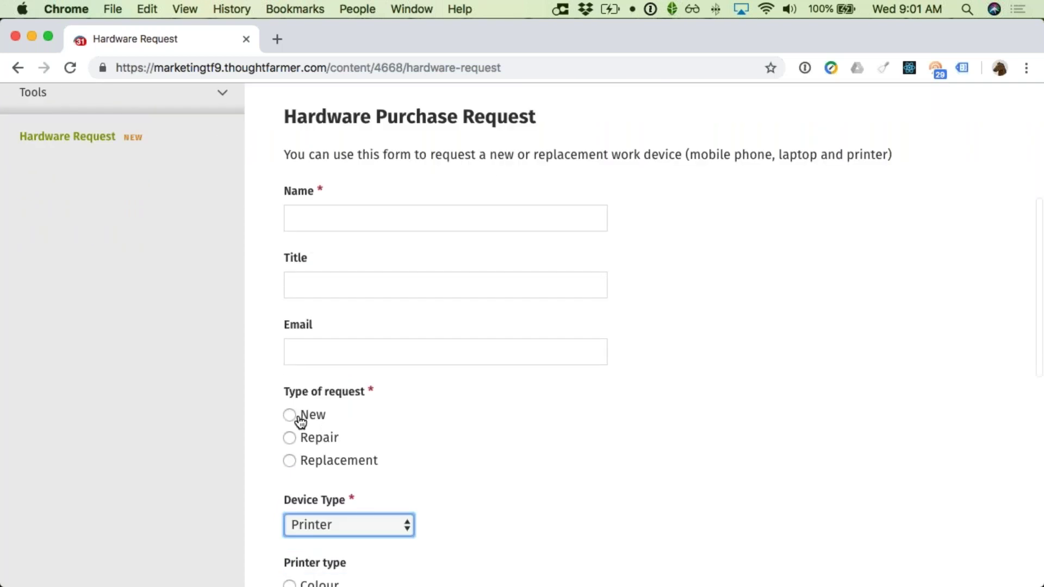
{"action": "scroll", "coordinate": [551, 476], "scroll_direction": "down", "scroll_amount": 1}
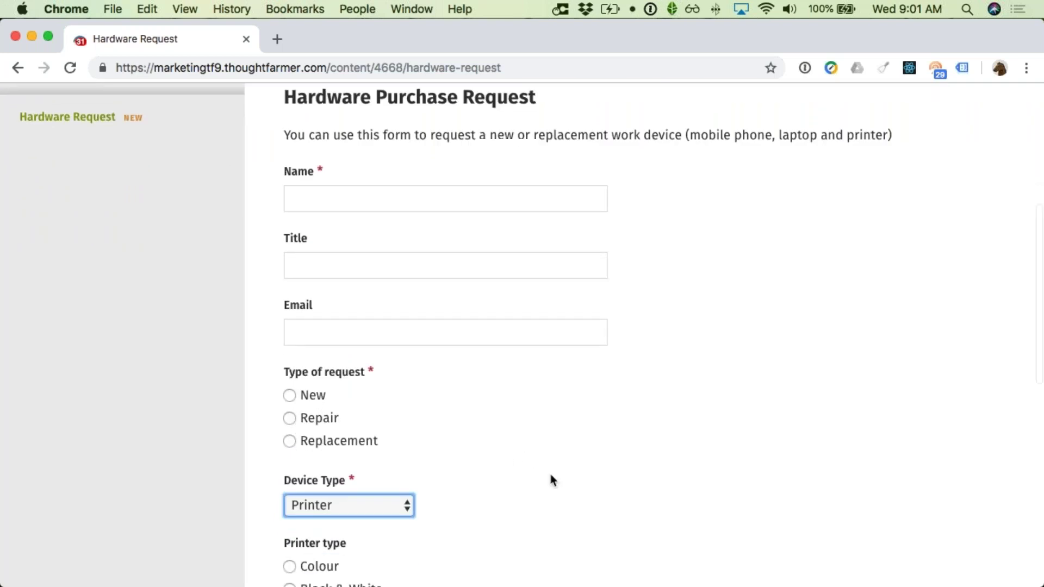
{"action": "scroll", "coordinate": [550, 479], "scroll_direction": "down", "scroll_amount": 3}
{"action": "left_click", "coordinate": [388, 421]}
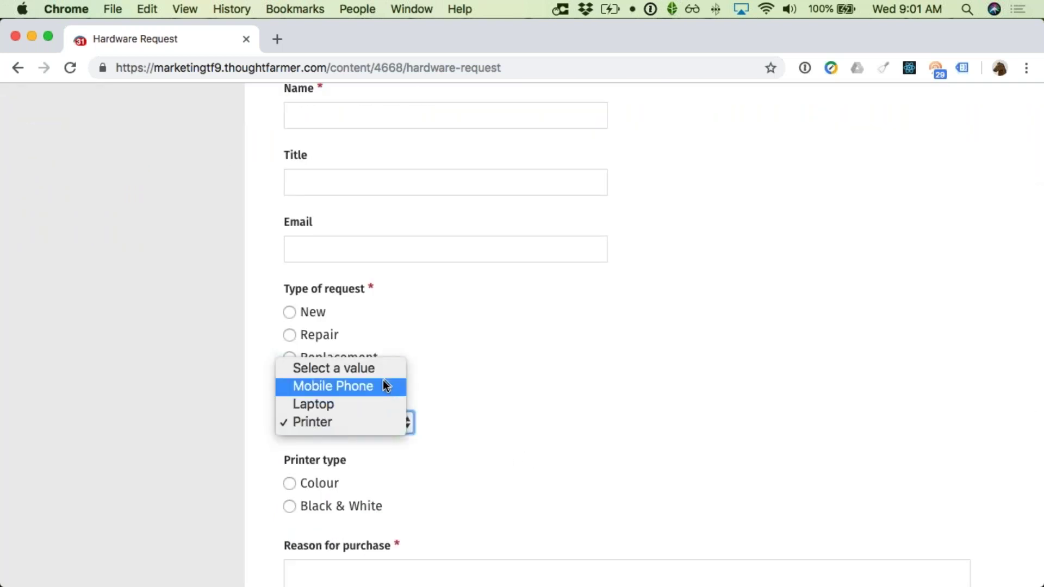
{"action": "left_click", "coordinate": [380, 387]}
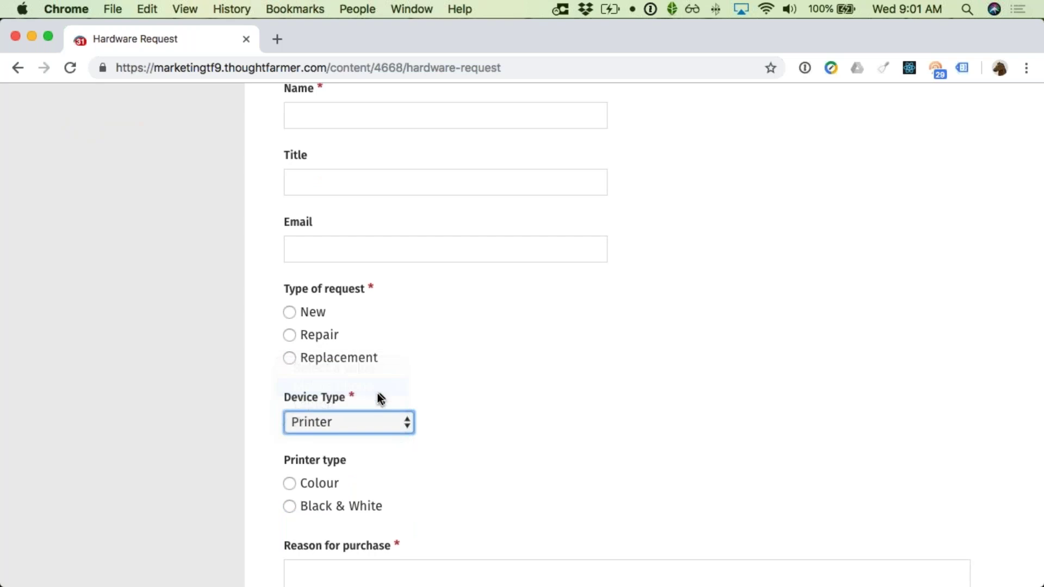
Step: Switch Device Type to Laptop, revealing the PC and Mac laptop type choices
{"action": "scroll", "coordinate": [403, 413], "scroll_direction": "down", "scroll_amount": 5}
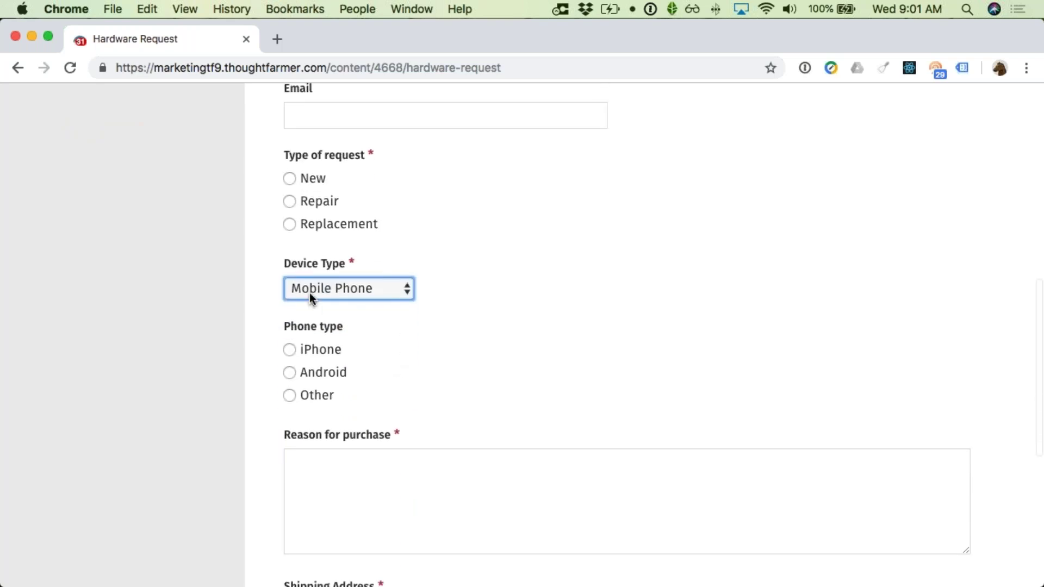
{"action": "left_click", "coordinate": [353, 285]}
{"action": "left_click", "coordinate": [345, 297]}
{"action": "scroll", "coordinate": [452, 503], "scroll_direction": "down", "scroll_amount": 3}
{"action": "scroll", "coordinate": [448, 475], "scroll_direction": "down", "scroll_amount": 5}
{"action": "scroll", "coordinate": [447, 281], "scroll_direction": "up", "scroll_amount": 5}
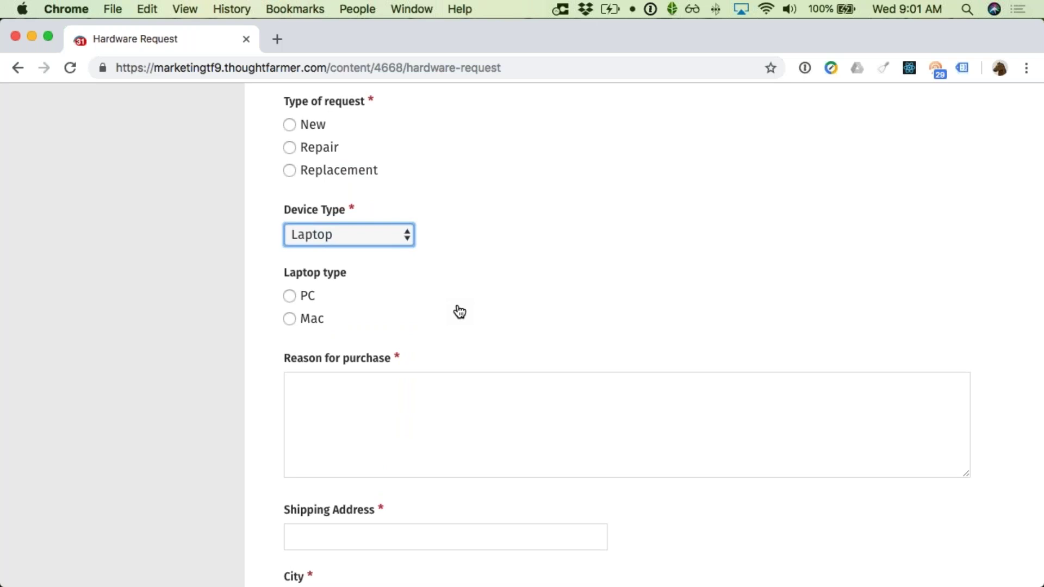
{"action": "scroll", "coordinate": [460, 312], "scroll_direction": "up", "scroll_amount": 10}
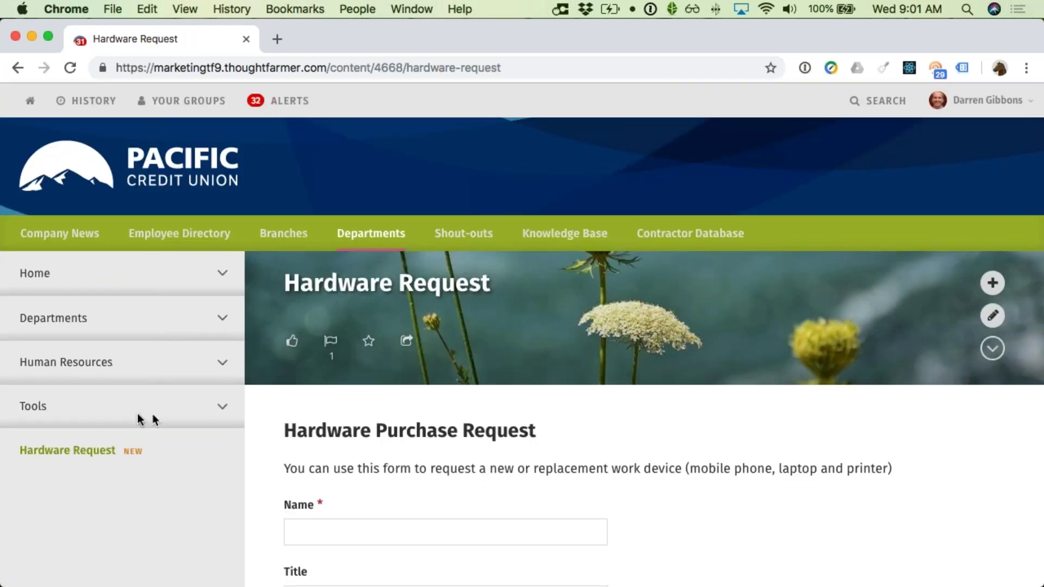
Step: Leave the unsubmitted Hardware Request for Tools and open the Benefits Enrolment form
{"action": "left_click", "coordinate": [31, 413]}
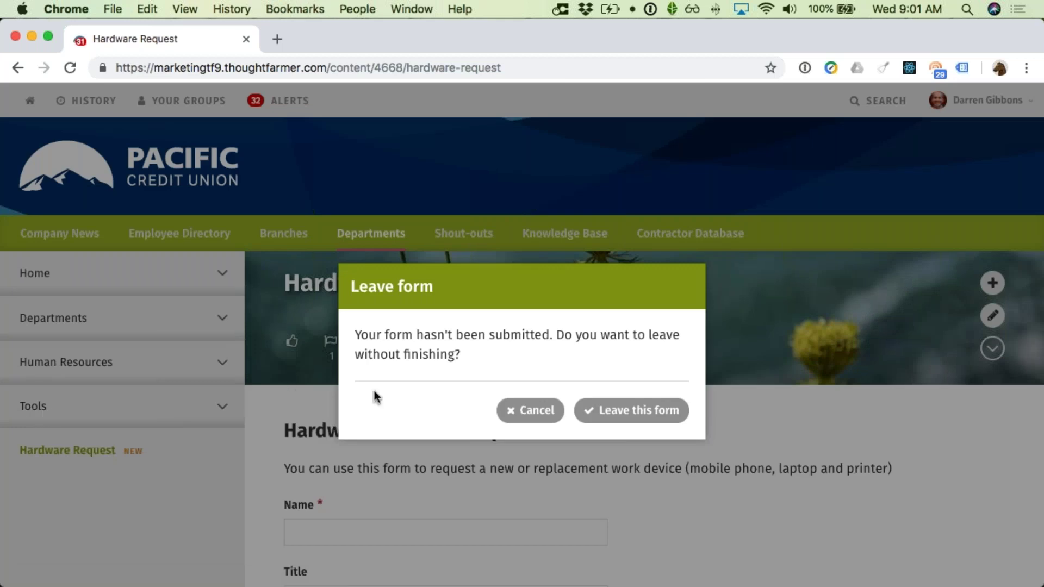
{"action": "left_click", "coordinate": [614, 414]}
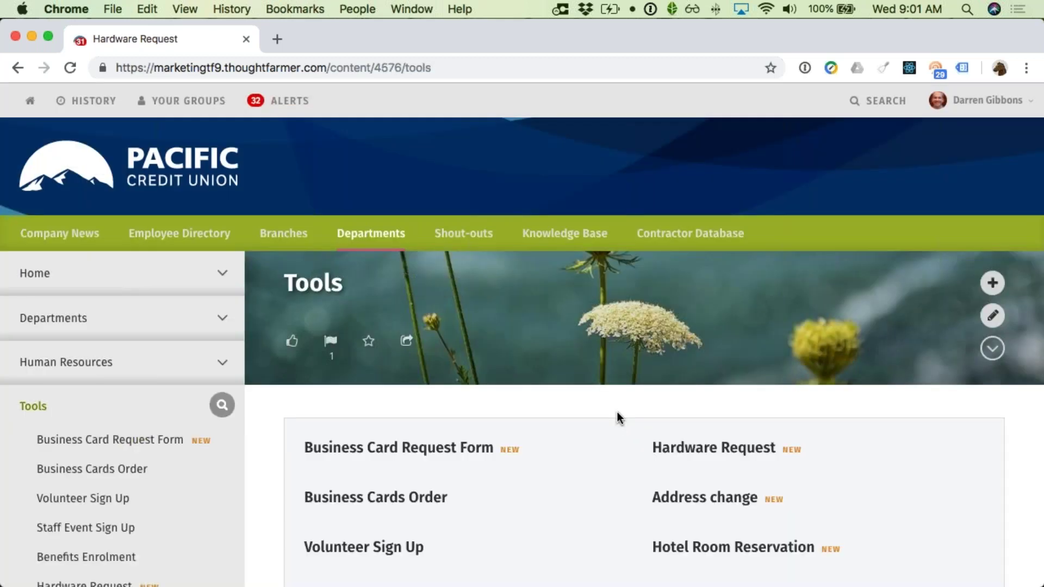
{"action": "scroll", "coordinate": [617, 419], "scroll_direction": "down", "scroll_amount": 5}
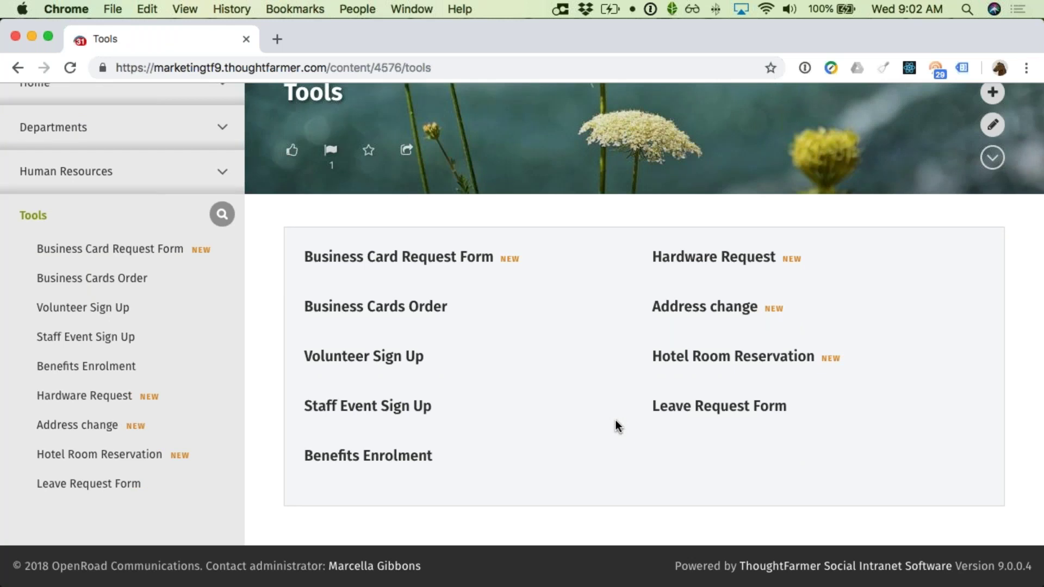
{"action": "left_click", "coordinate": [388, 468]}
Step: Scroll the Benefits Enrolment form from Employee Name down to the Dependents table
{"action": "scroll", "coordinate": [387, 462], "scroll_direction": "down", "scroll_amount": 3}
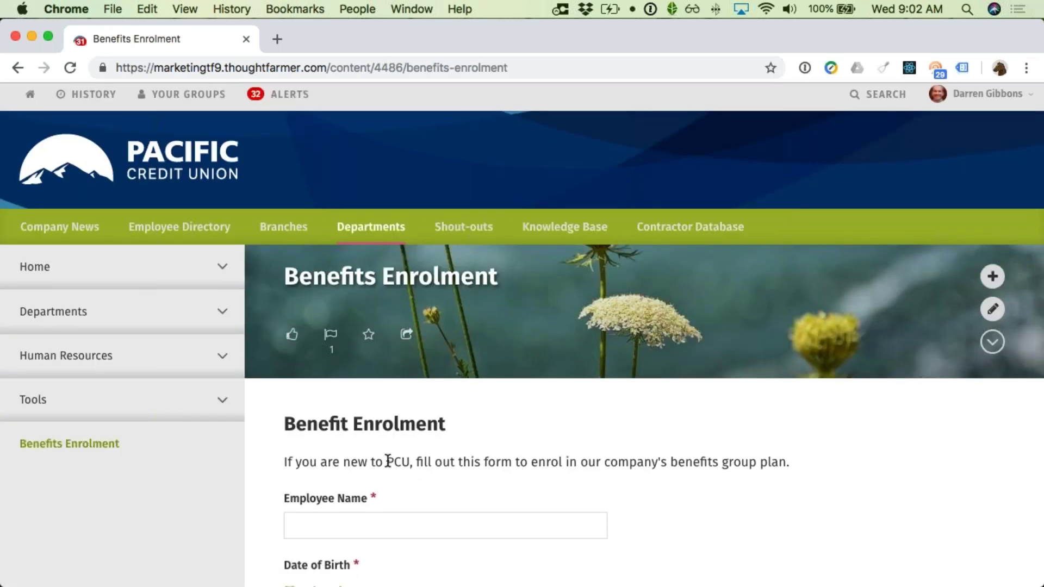
{"action": "scroll", "coordinate": [387, 461], "scroll_direction": "down", "scroll_amount": 1}
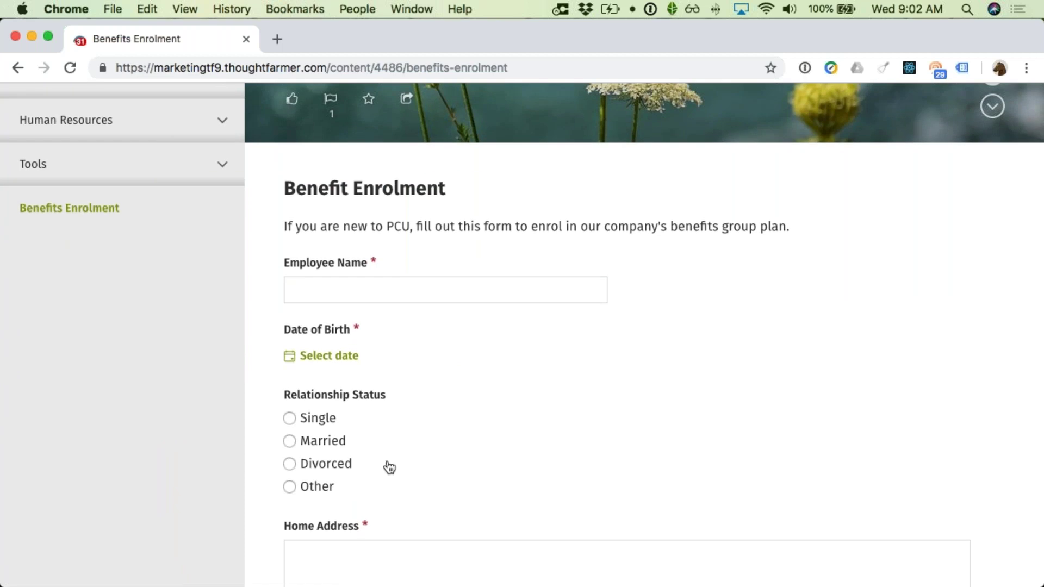
{"action": "scroll", "coordinate": [389, 468], "scroll_direction": "down", "scroll_amount": 5}
{"action": "scroll", "coordinate": [381, 446], "scroll_direction": "up", "scroll_amount": 2}
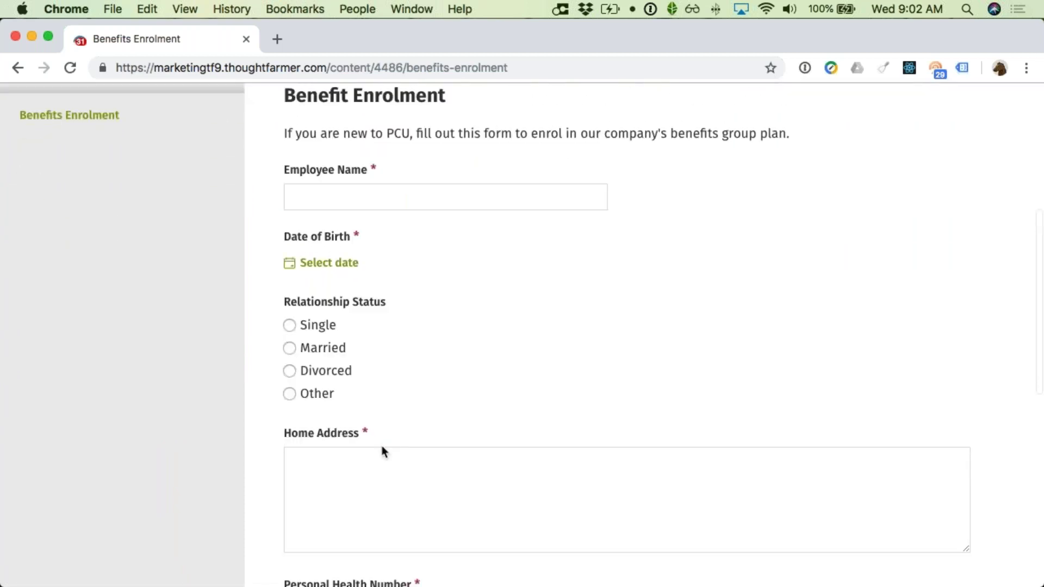
{"action": "scroll", "coordinate": [384, 451], "scroll_direction": "up", "scroll_amount": 1}
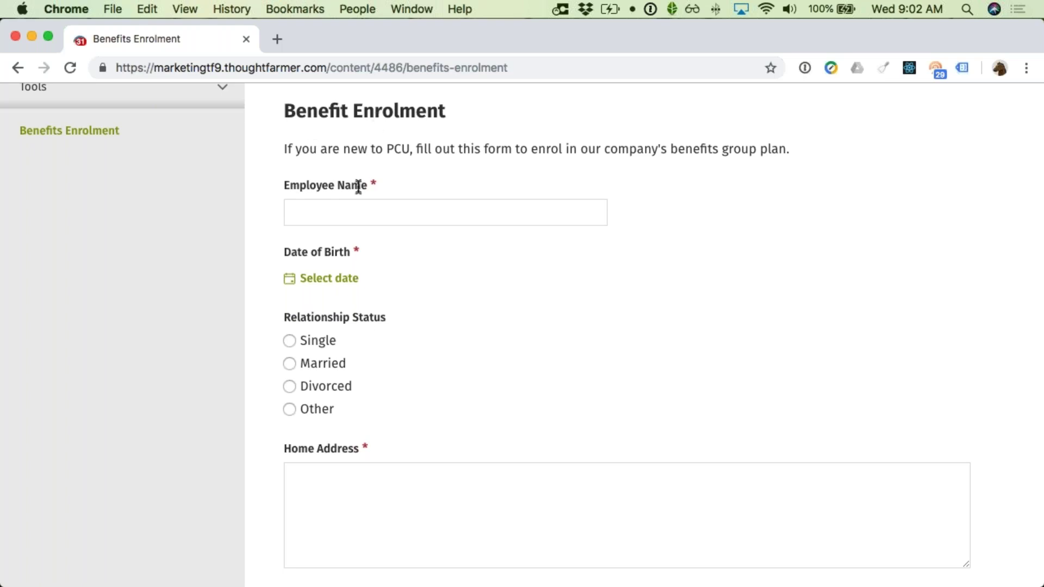
{"action": "left_click", "coordinate": [354, 217]}
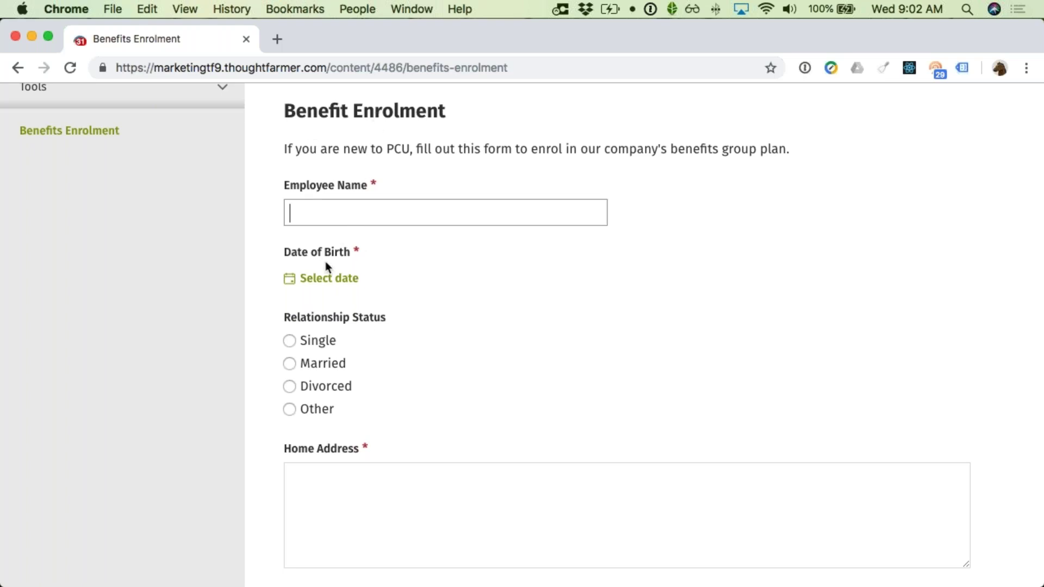
{"action": "scroll", "coordinate": [354, 412], "scroll_direction": "down", "scroll_amount": 6}
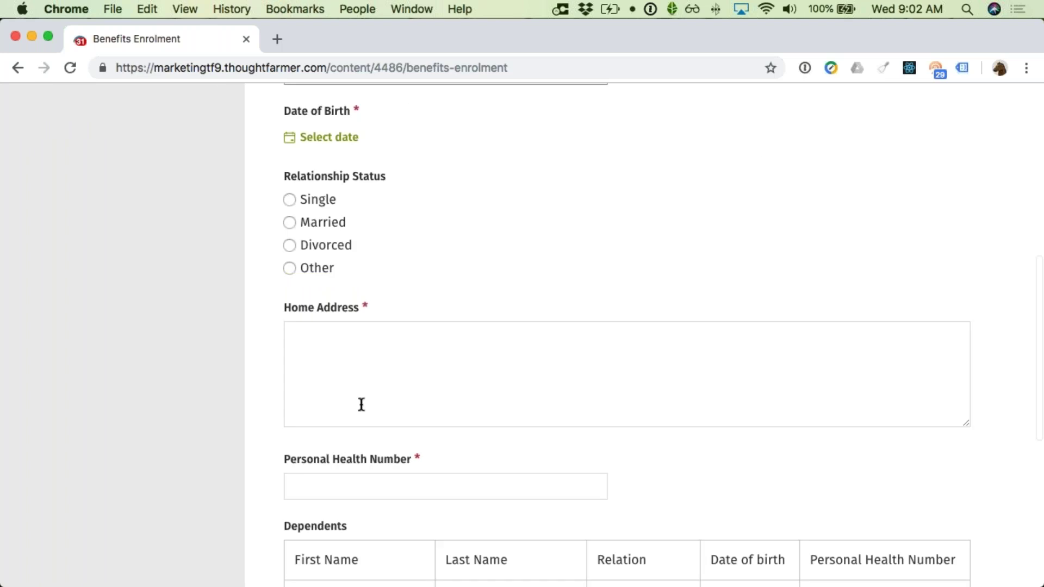
{"action": "scroll", "coordinate": [389, 367], "scroll_direction": "down", "scroll_amount": 3}
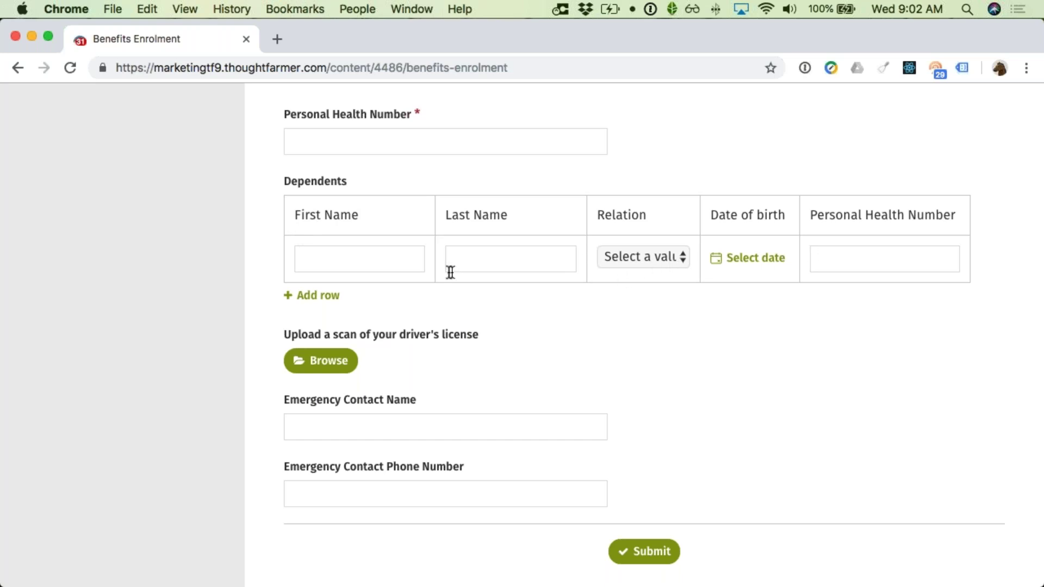
Step: Fill the first dependent row with the spouse's name, relation Spouse and health number
{"action": "left_click", "coordinate": [407, 270]}
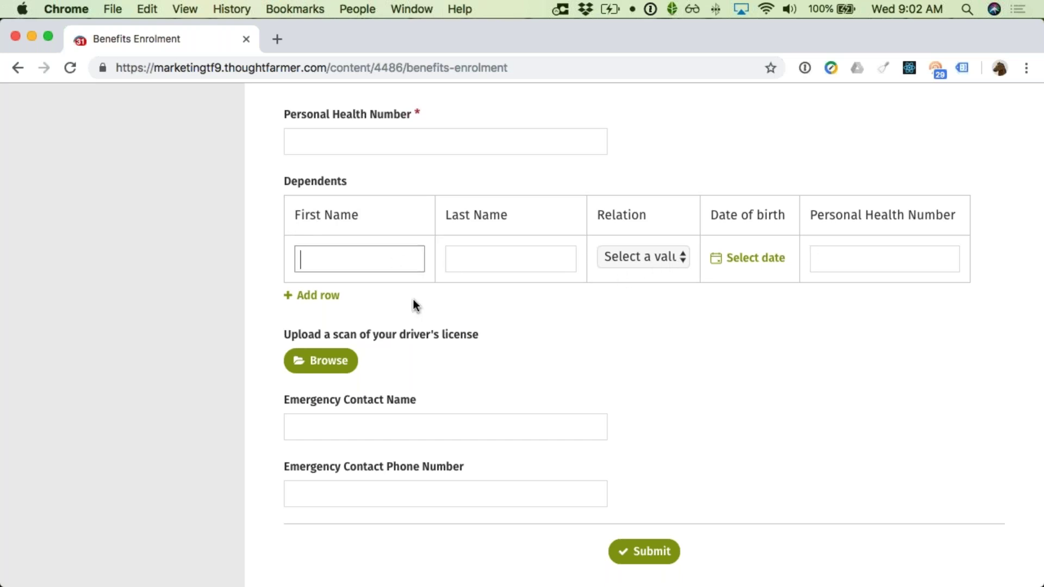
{"action": "key", "text": "Tab"}
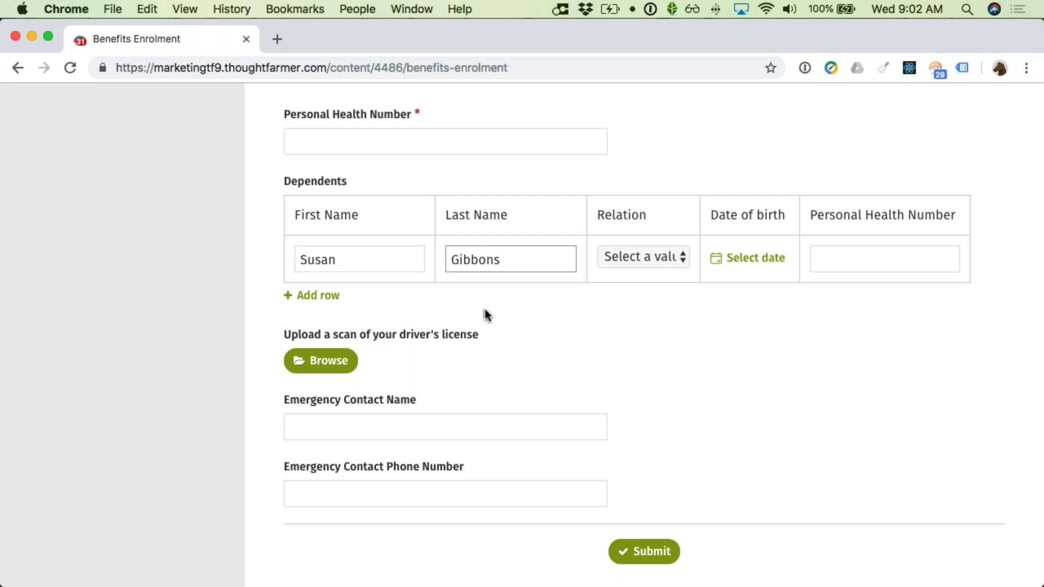
{"action": "left_click", "coordinate": [626, 260]}
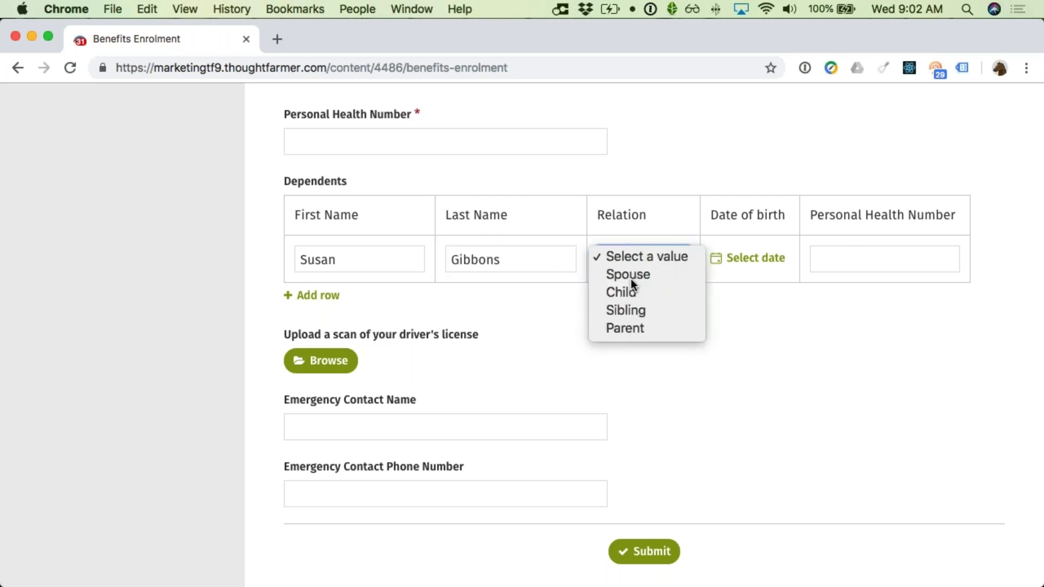
{"action": "left_click", "coordinate": [631, 277]}
{"action": "left_click", "coordinate": [832, 259]}
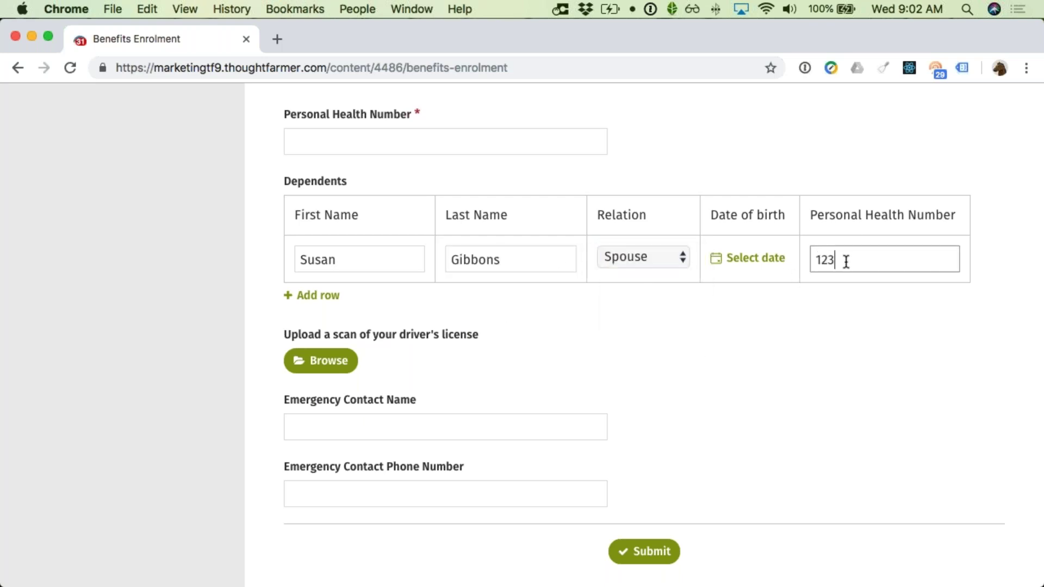
Step: Add a second row with the child's name, relation Child and health number
{"action": "left_click", "coordinate": [336, 297]}
{"action": "left_click", "coordinate": [365, 302]}
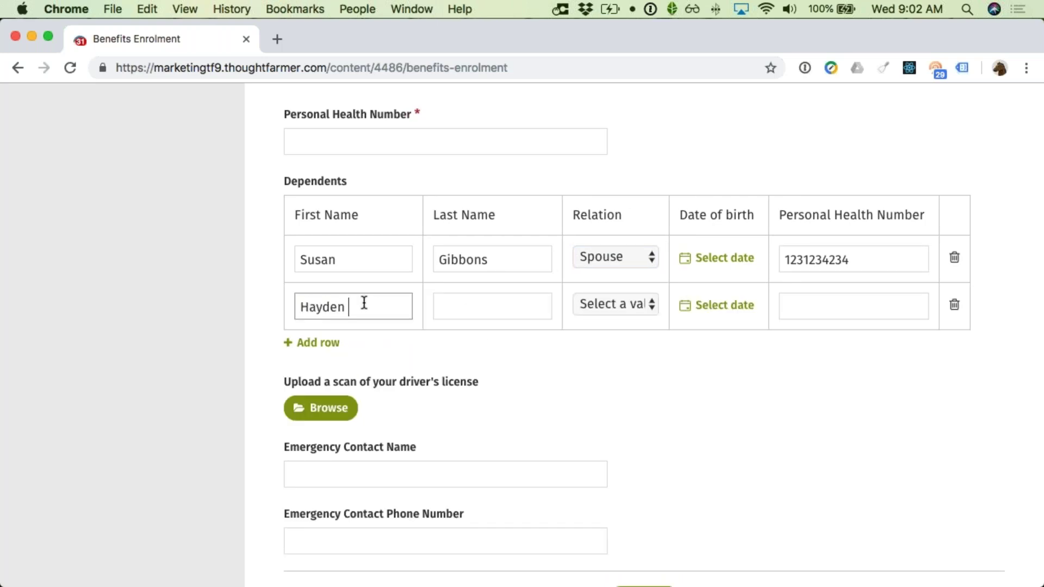
{"action": "key", "text": "Tab"}
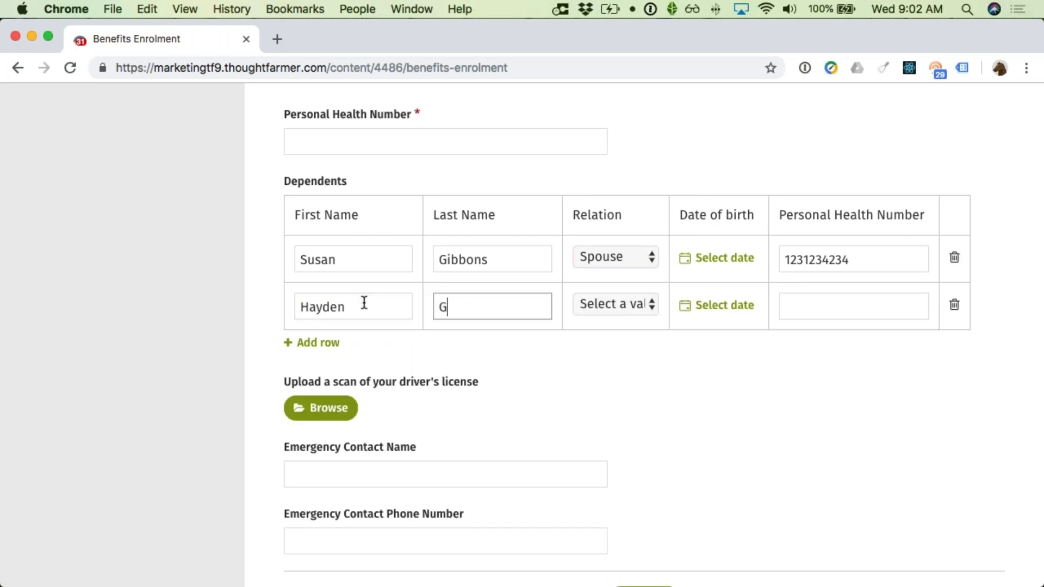
{"action": "left_click", "coordinate": [611, 301]}
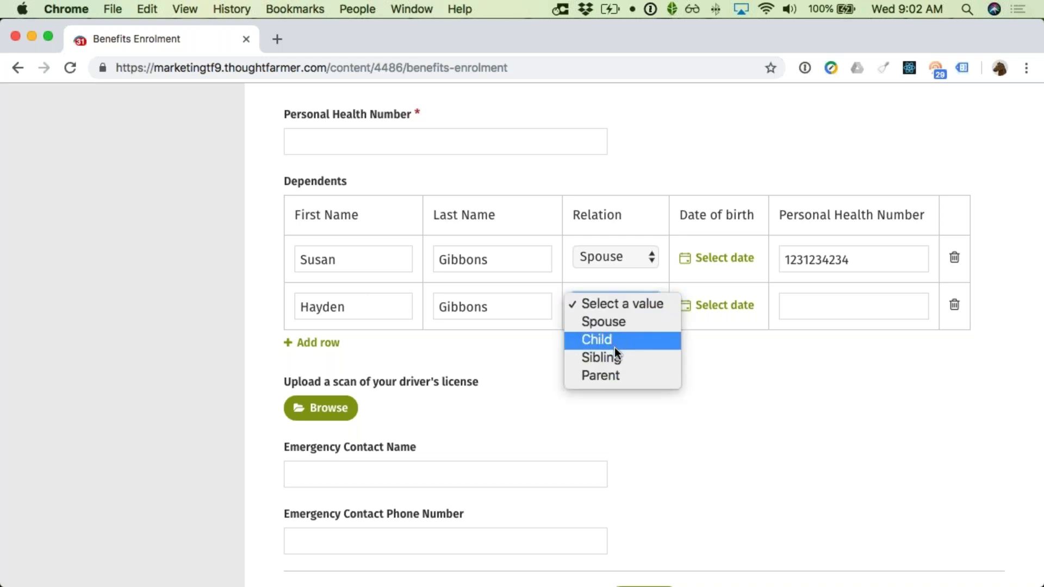
{"action": "left_click", "coordinate": [660, 340]}
{"action": "left_click", "coordinate": [799, 315]}
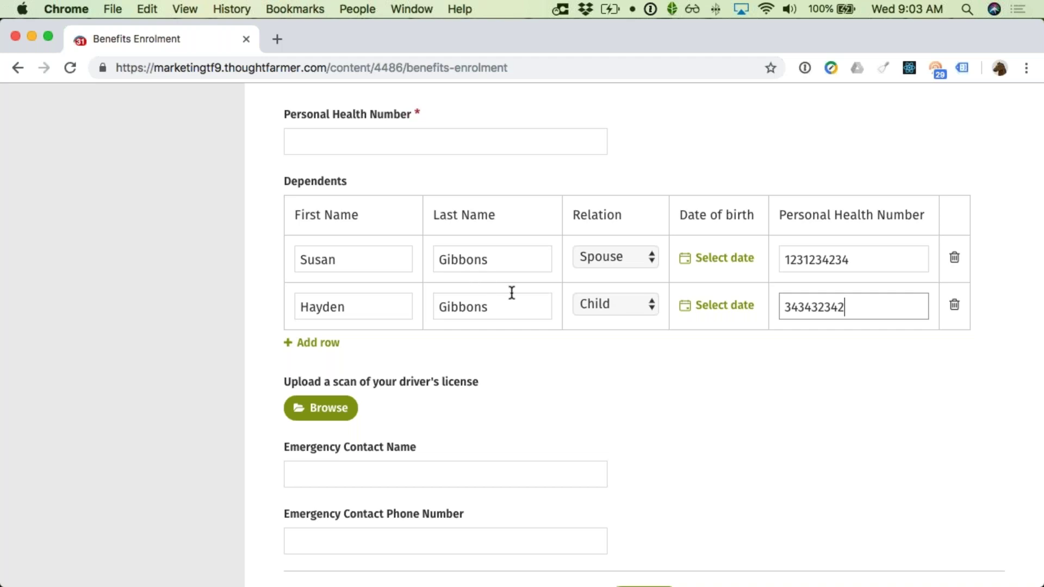
Step: Finish editing the health number and scroll back to the top of the form
{"action": "scroll", "coordinate": [512, 294], "scroll_direction": "up", "scroll_amount": 3}
{"action": "scroll", "coordinate": [511, 298], "scroll_direction": "down", "scroll_amount": 5}
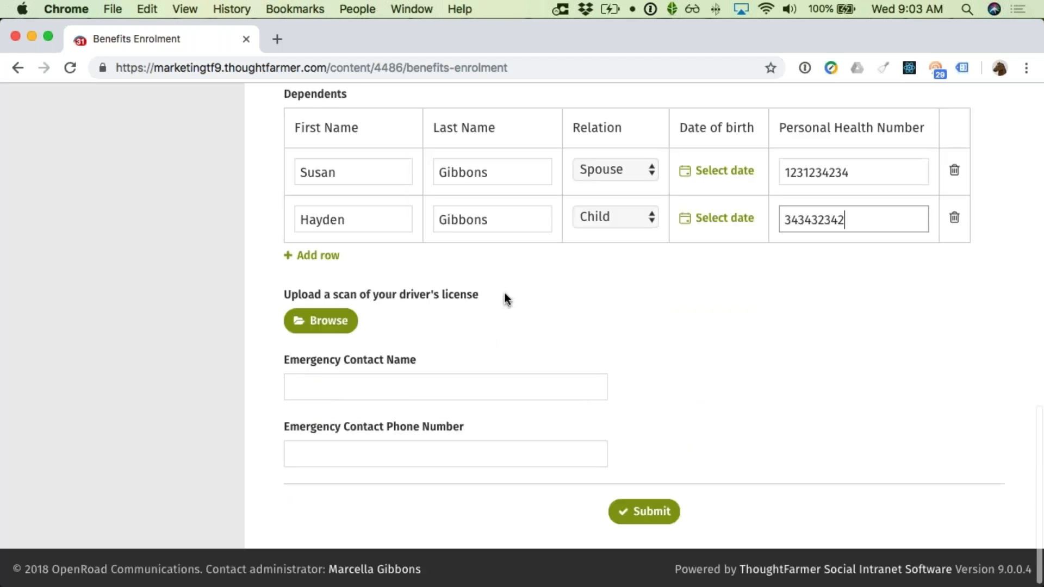
{"action": "left_click", "coordinate": [533, 276]}
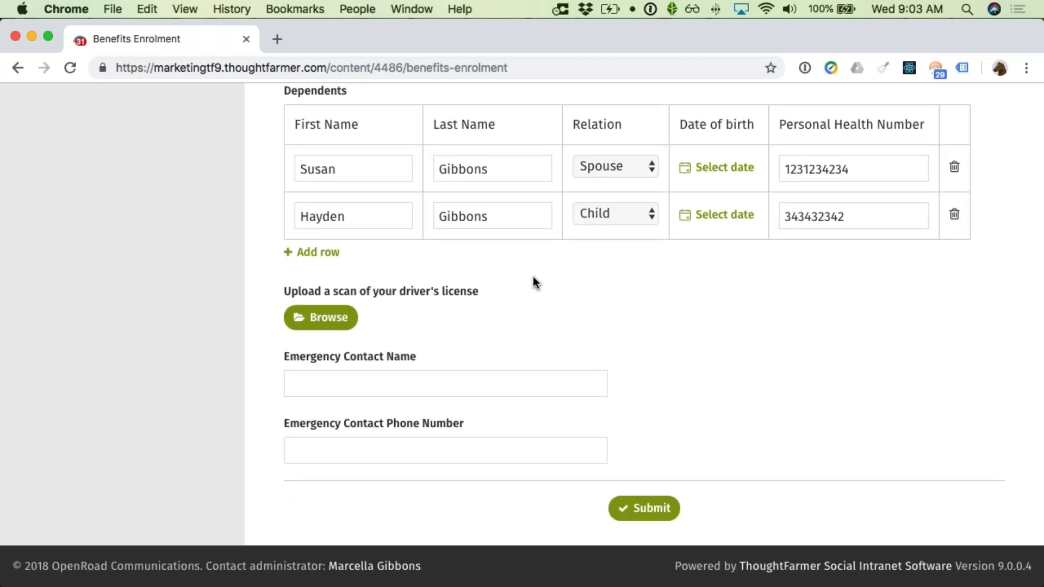
{"action": "scroll", "coordinate": [533, 277], "scroll_direction": "up", "scroll_amount": 6}
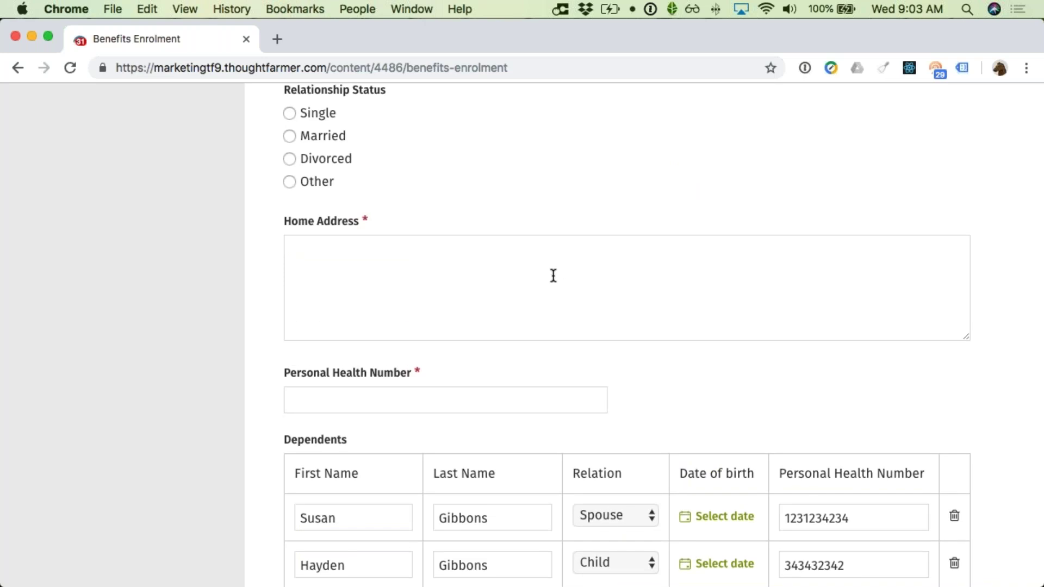
{"action": "scroll", "coordinate": [555, 267], "scroll_direction": "up", "scroll_amount": 2}
{"action": "scroll", "coordinate": [555, 269], "scroll_direction": "up", "scroll_amount": 1}
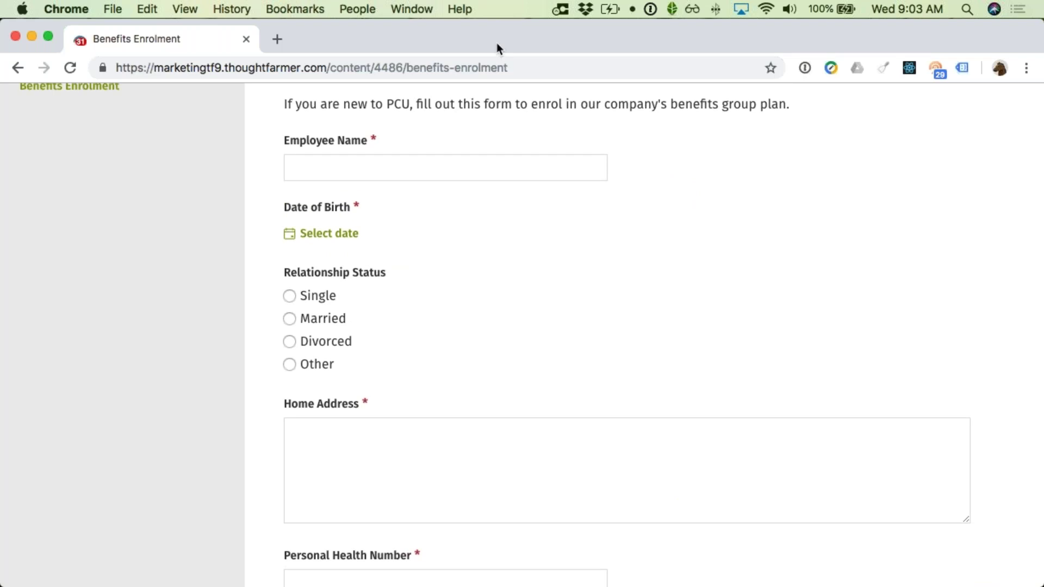
{"action": "left_click", "coordinate": [412, 8]}
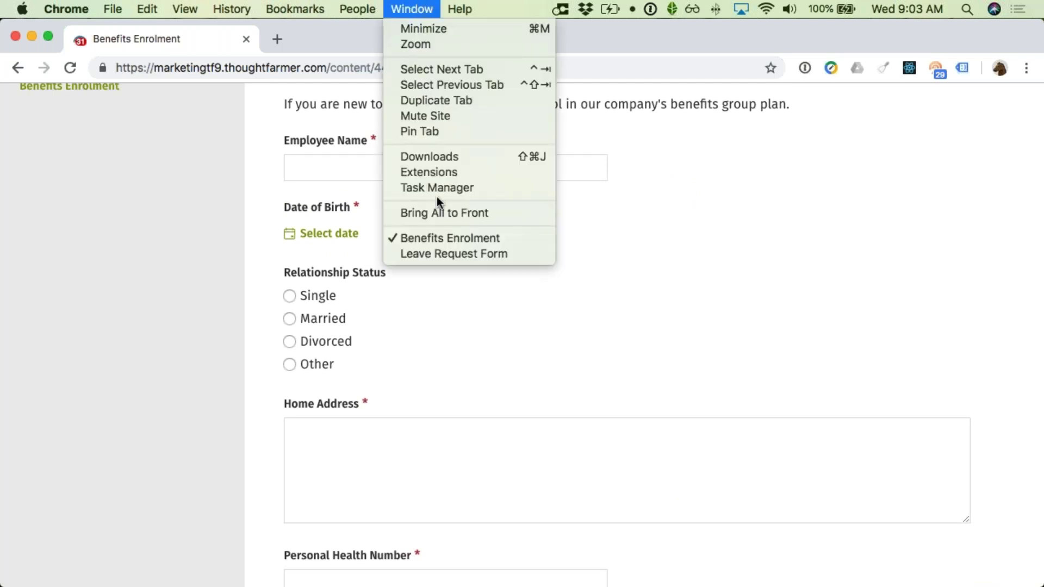
Step: Bring the Leave Request Form window forward, then switch to the FormFlow Webinar slides
{"action": "left_click", "coordinate": [432, 253]}
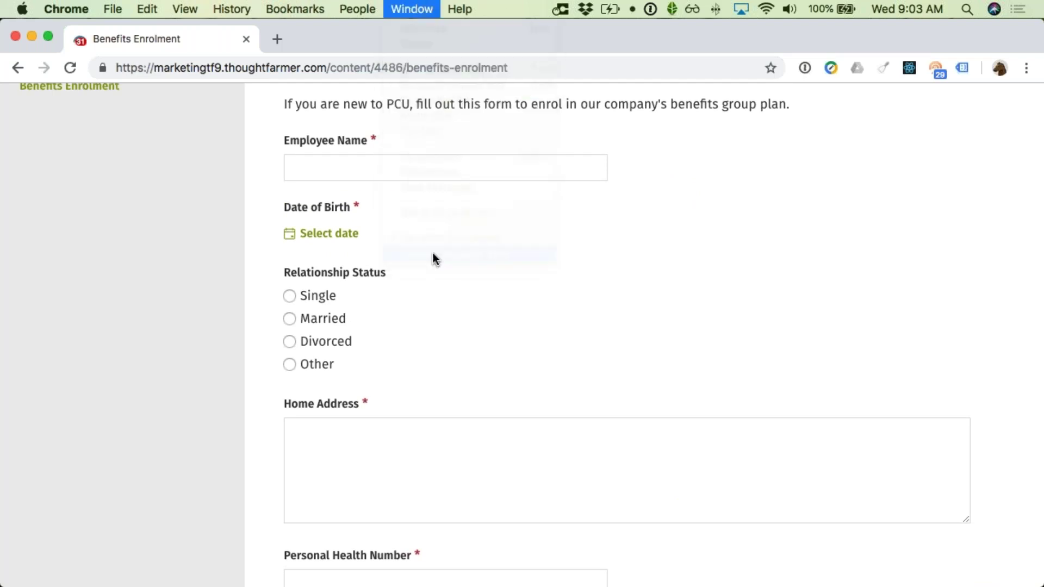
{"action": "key", "text": "super+Tab"}
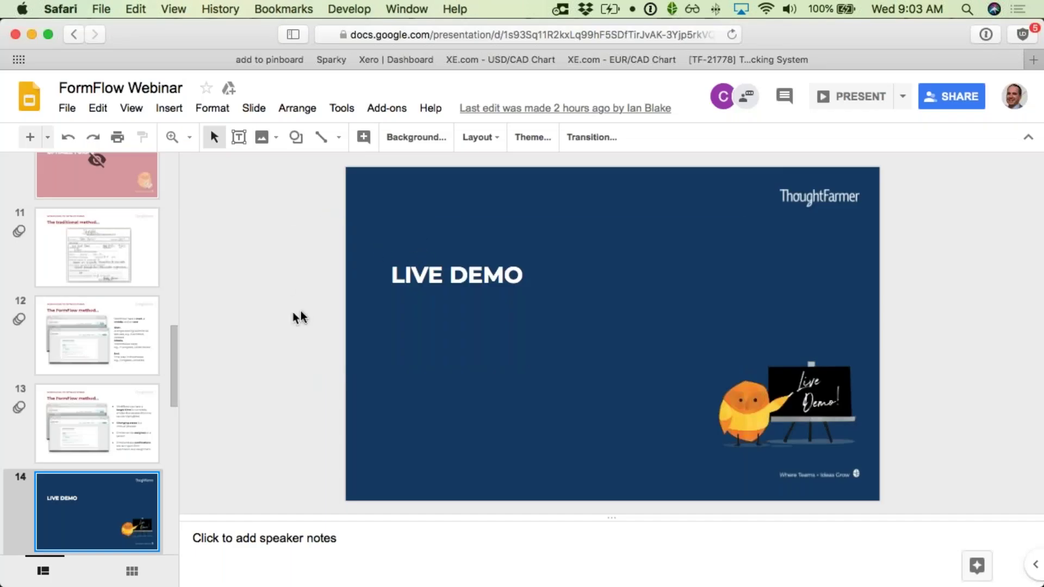
{"action": "left_click", "coordinate": [850, 98]}
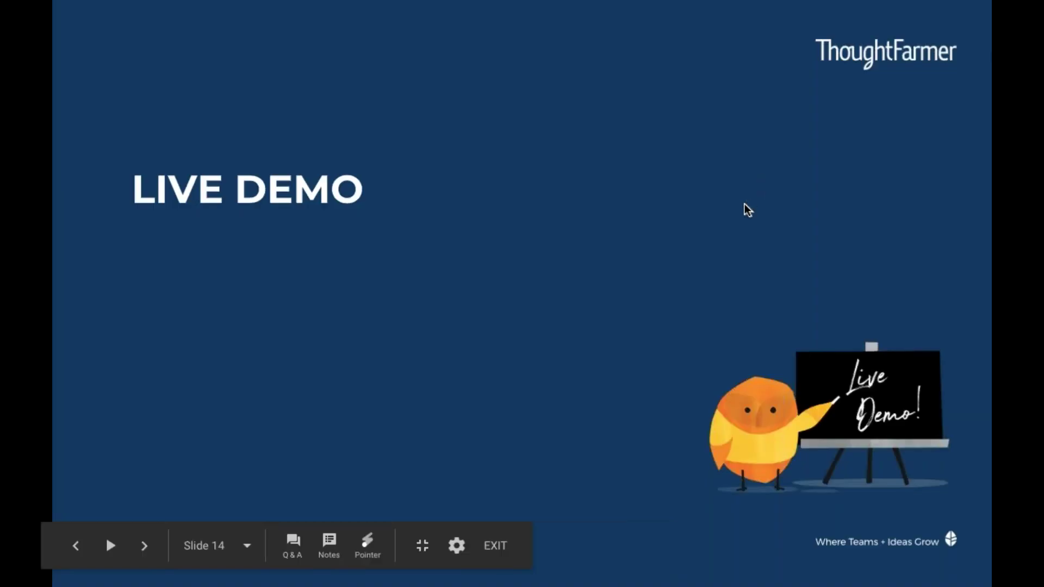
Step: Advance two slides to slide 15, FormFlow Timing + Pricing
{"action": "key", "text": "Right"}
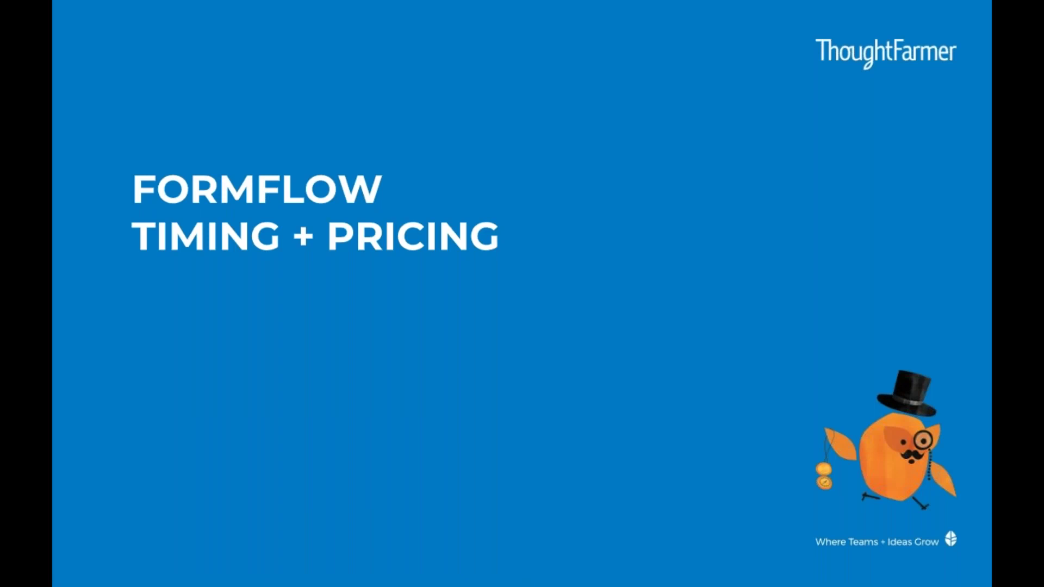
{"action": "key", "text": "Right"}
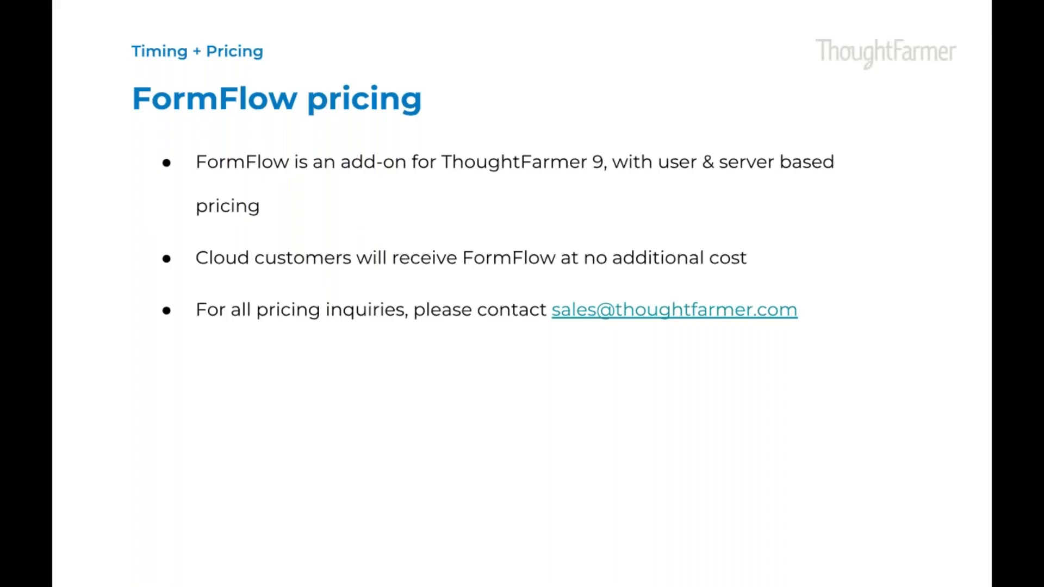
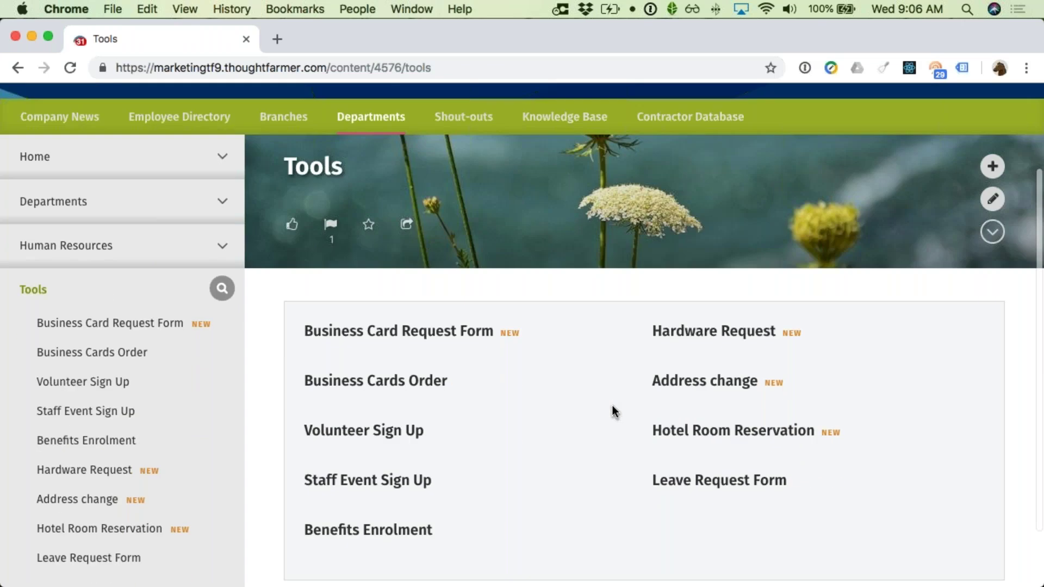
Step: Go to Human Resources and open the Contractor Database page
{"action": "left_click", "coordinate": [77, 241]}
{"action": "scroll", "coordinate": [416, 326], "scroll_direction": "down", "scroll_amount": 7}
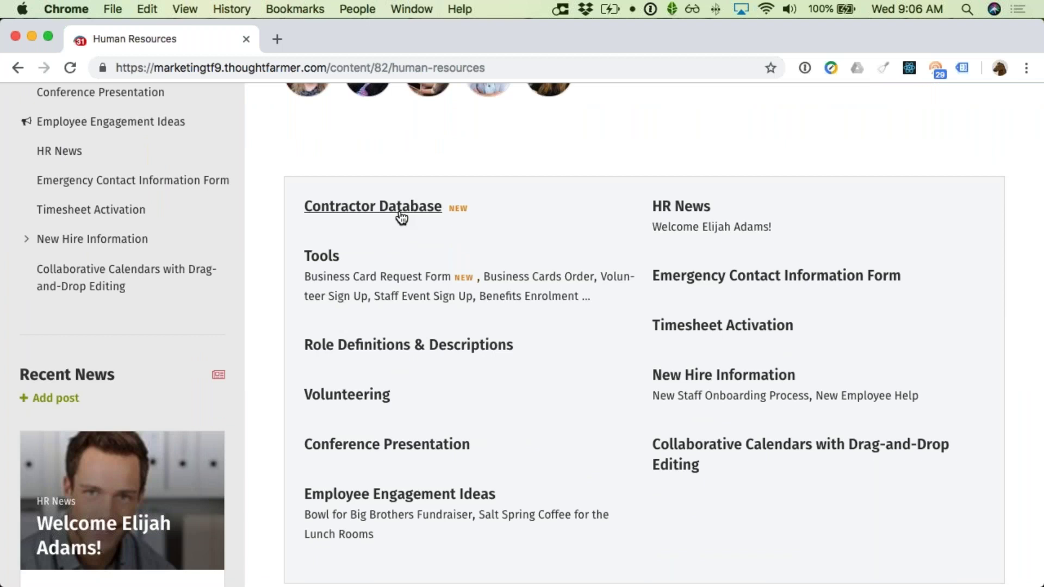
{"action": "left_click", "coordinate": [400, 208]}
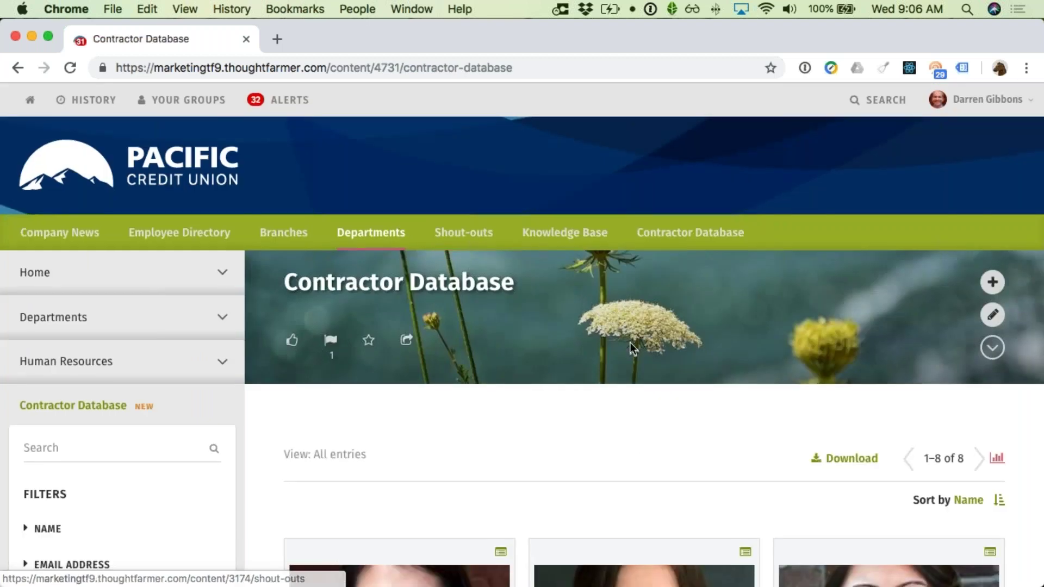
{"action": "scroll", "coordinate": [636, 345], "scroll_direction": "down", "scroll_amount": 1}
Step: Bring up the Download form entries options, then cancel without downloading
{"action": "left_click", "coordinate": [851, 408]}
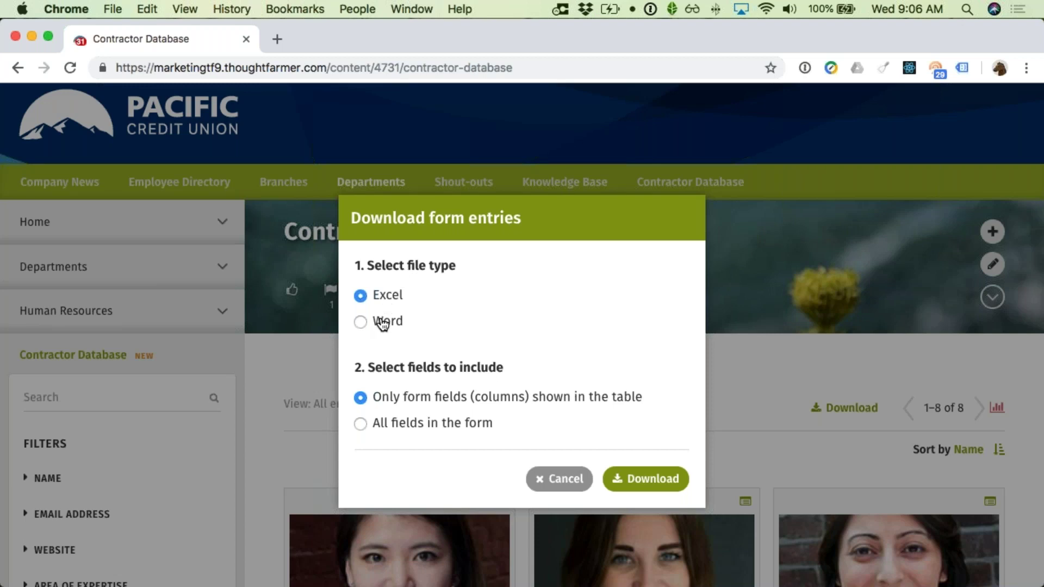
{"action": "scroll", "coordinate": [376, 355], "scroll_direction": "down", "scroll_amount": 1}
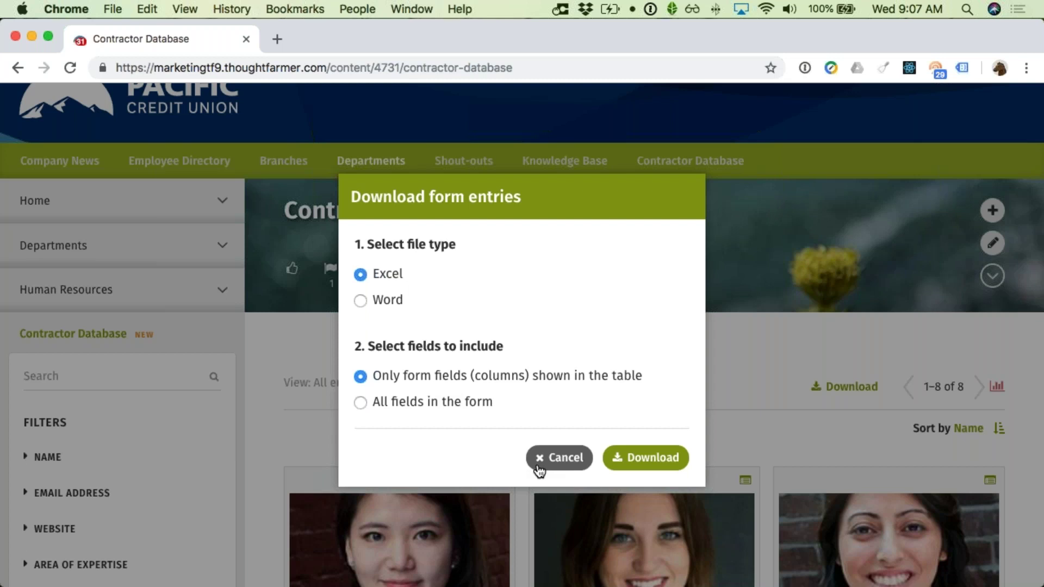
{"action": "left_click", "coordinate": [559, 459]}
{"action": "scroll", "coordinate": [538, 469], "scroll_direction": "down", "scroll_amount": 4}
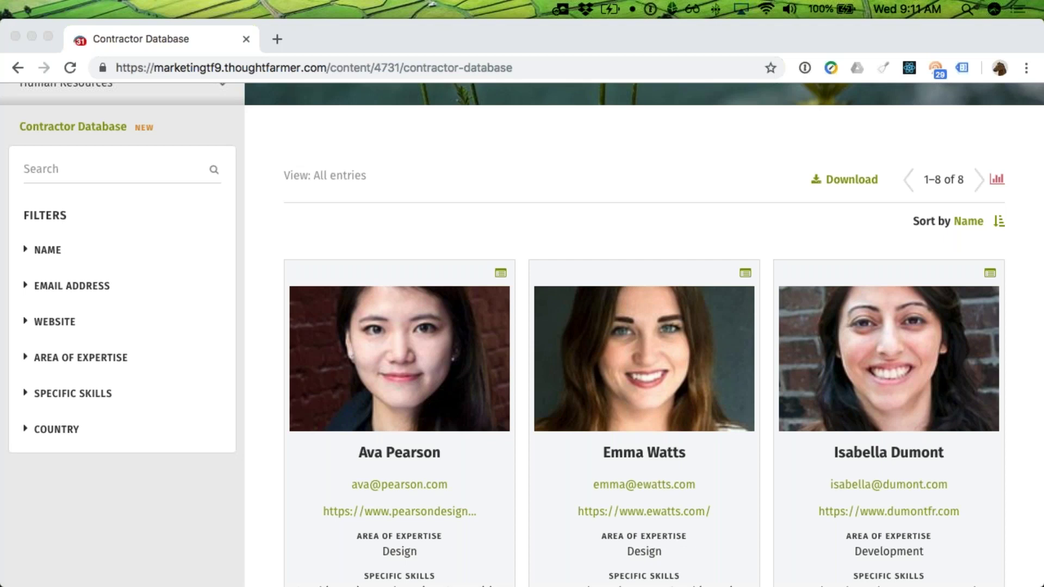
Step: Browse the contractor cards, return to the top, and open the user account menu
{"action": "left_click", "coordinate": [402, 228]}
{"action": "scroll", "coordinate": [384, 217], "scroll_direction": "up", "scroll_amount": 1}
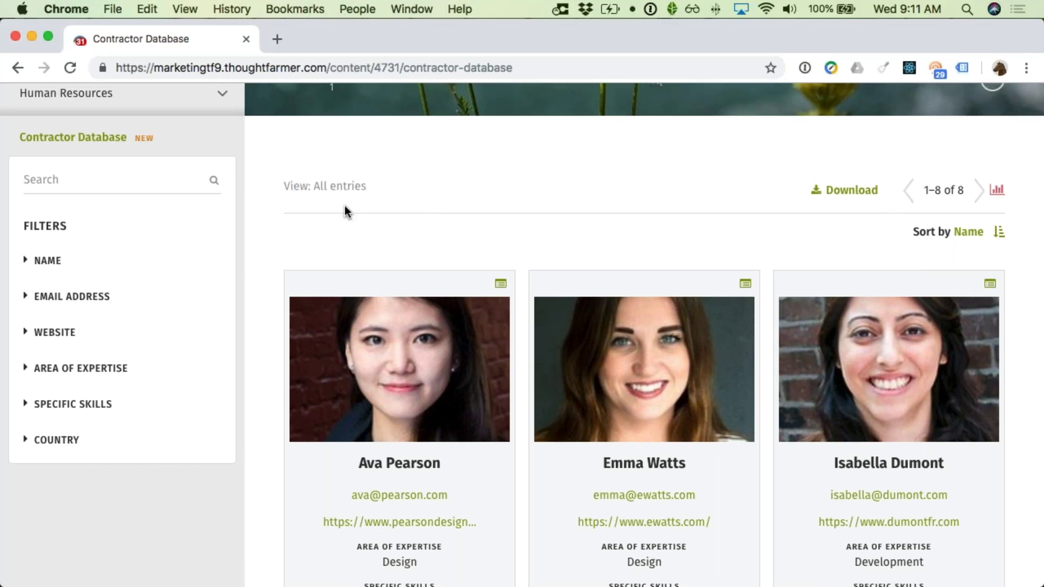
{"action": "scroll", "coordinate": [345, 205], "scroll_direction": "down", "scroll_amount": 2}
{"action": "scroll", "coordinate": [344, 205], "scroll_direction": "up", "scroll_amount": 1}
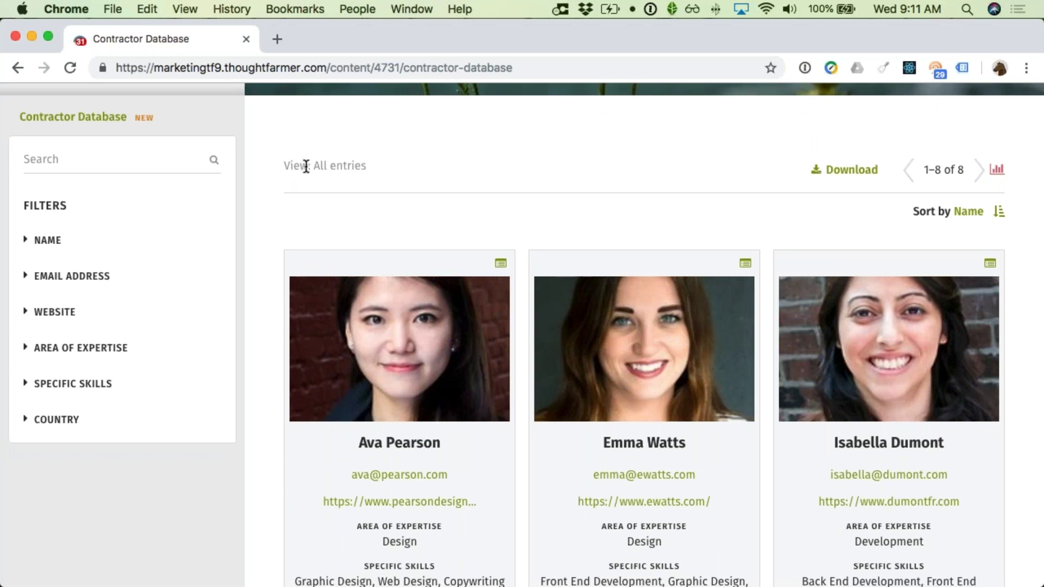
{"action": "scroll", "coordinate": [305, 165], "scroll_direction": "down", "scroll_amount": 1}
{"action": "scroll", "coordinate": [308, 165], "scroll_direction": "up", "scroll_amount": 2}
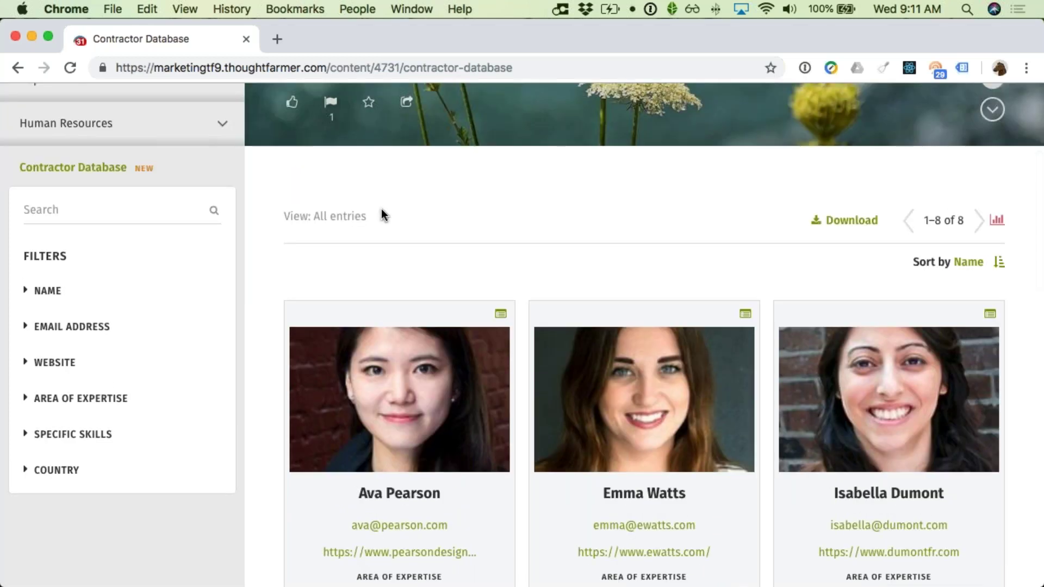
{"action": "scroll", "coordinate": [381, 217], "scroll_direction": "up", "scroll_amount": 8}
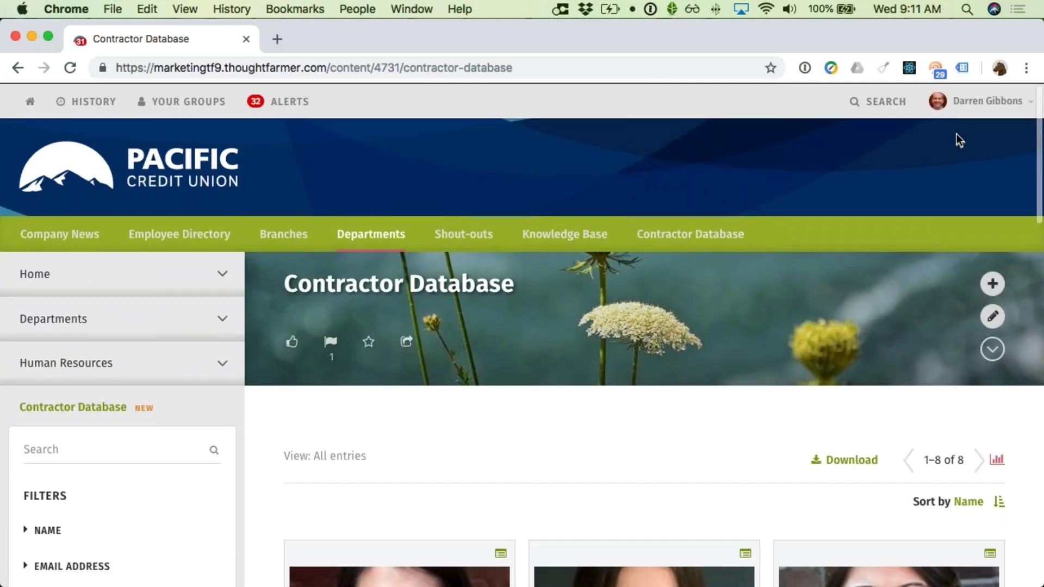
{"action": "left_click", "coordinate": [974, 101]}
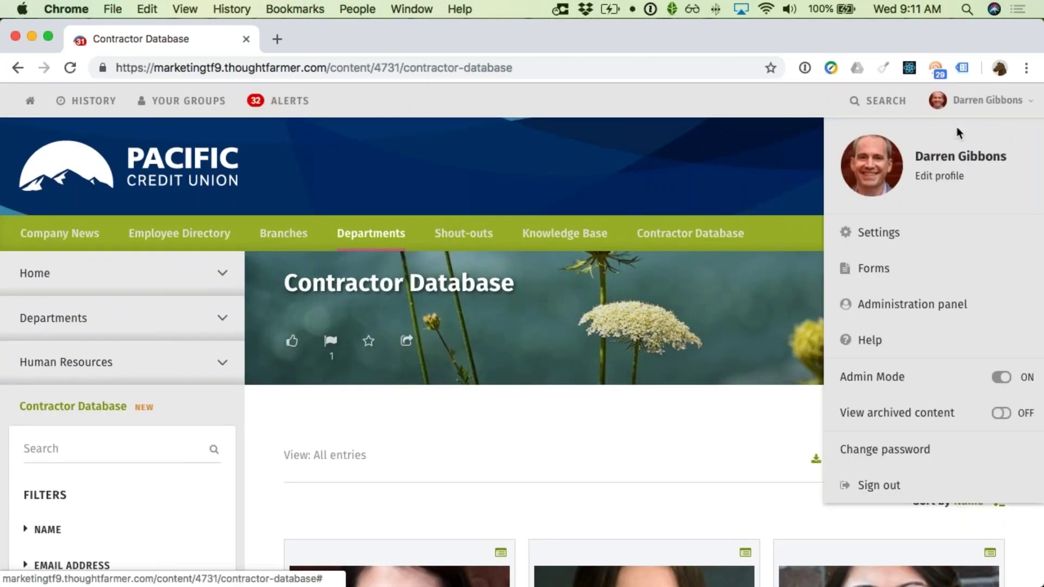
Step: In Forms > Entries, filter the list to the Contractor Database form, leaving the status view unchanged
{"action": "left_click", "coordinate": [895, 266]}
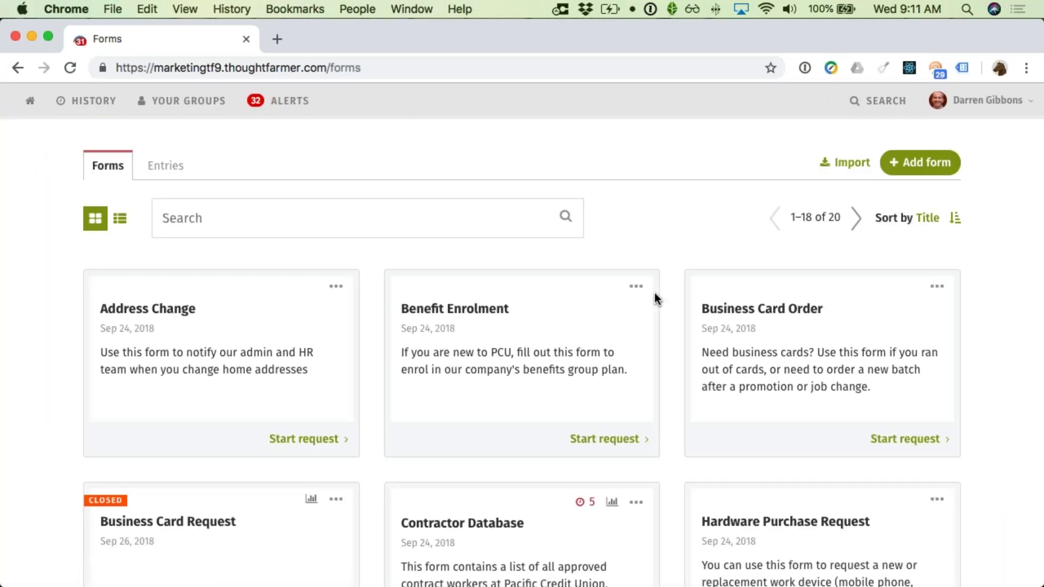
{"action": "left_click", "coordinate": [156, 175]}
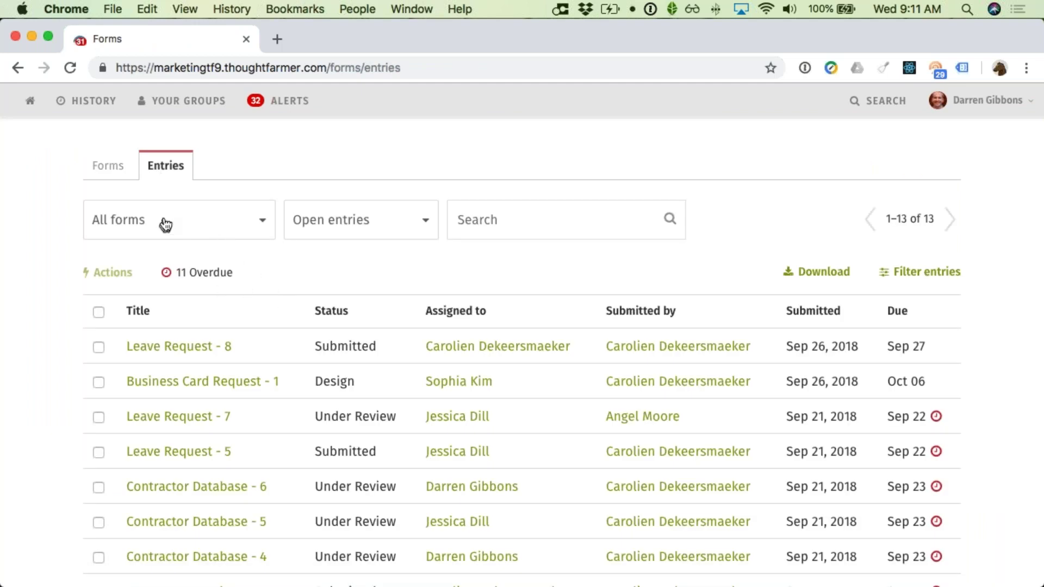
{"action": "left_click", "coordinate": [234, 223]}
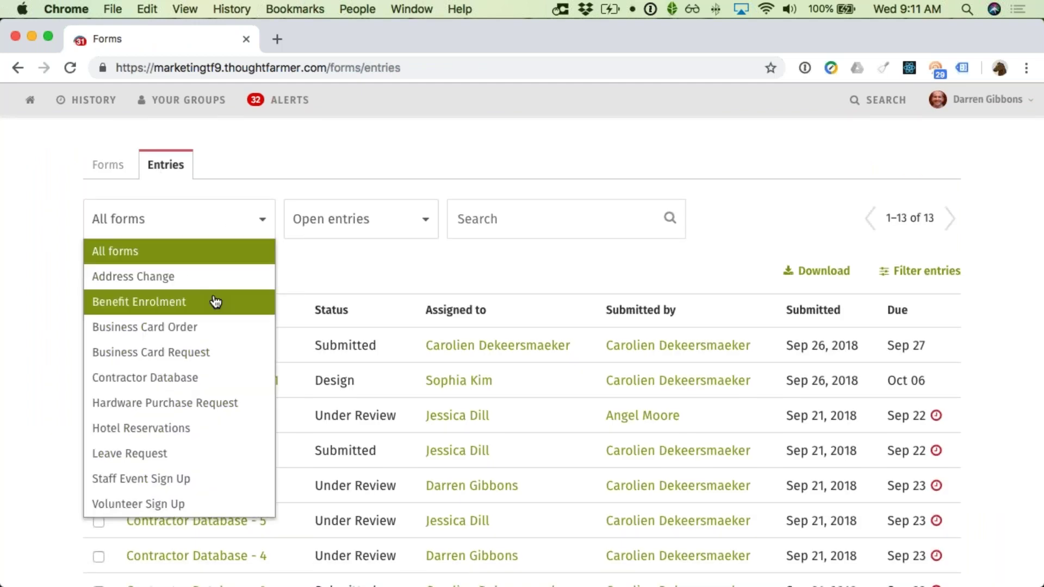
{"action": "scroll", "coordinate": [215, 302], "scroll_direction": "down", "scroll_amount": 1}
{"action": "left_click", "coordinate": [185, 361]}
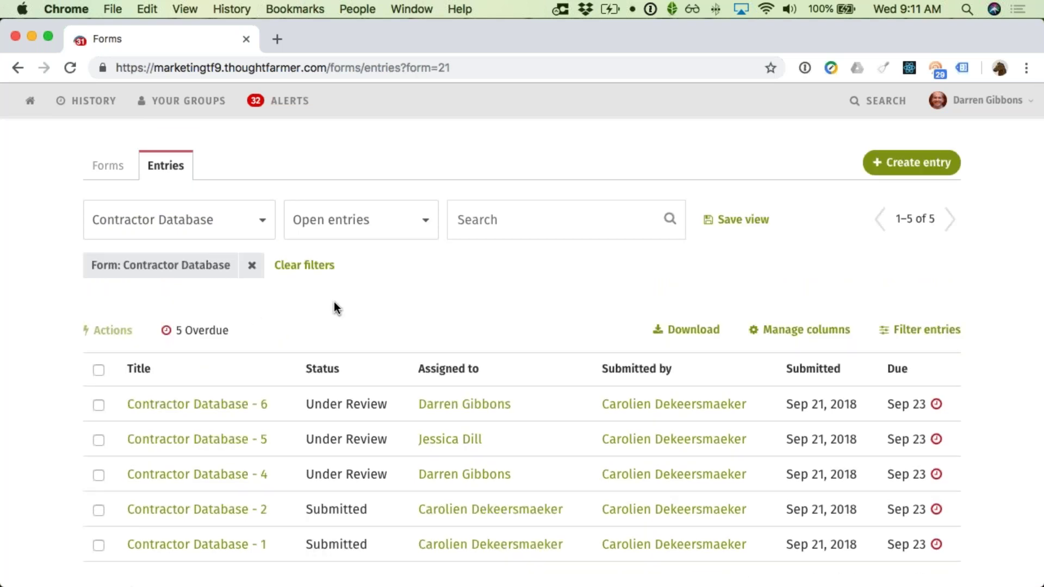
{"action": "left_click", "coordinate": [417, 225]}
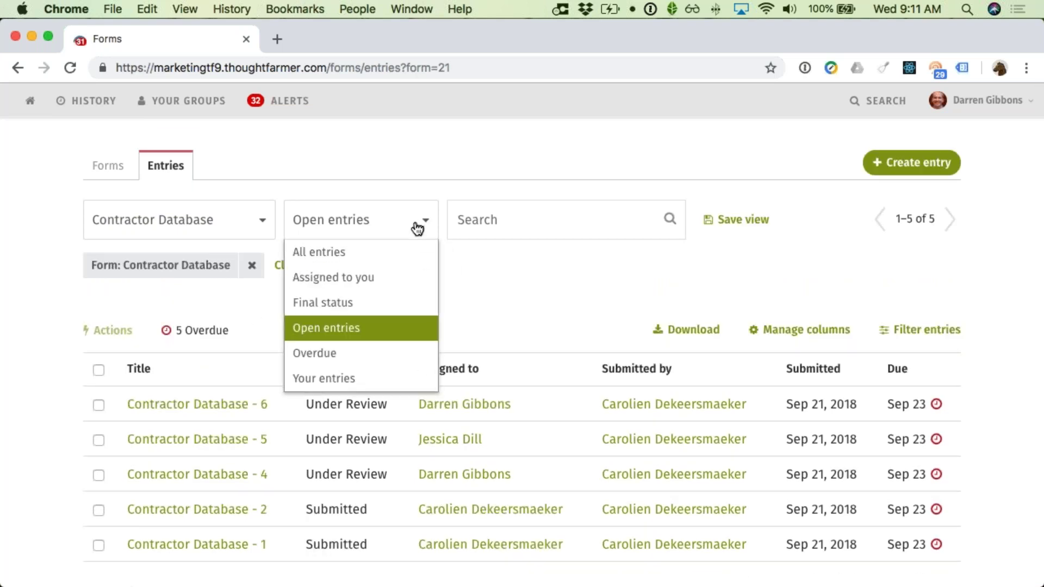
{"action": "left_click", "coordinate": [487, 253]}
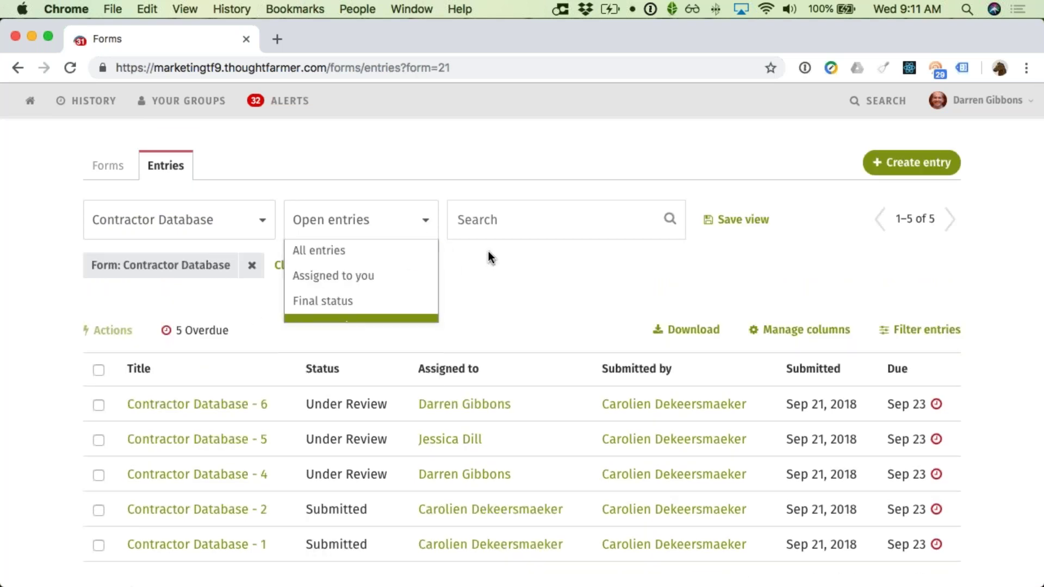
{"action": "left_click", "coordinate": [523, 226]}
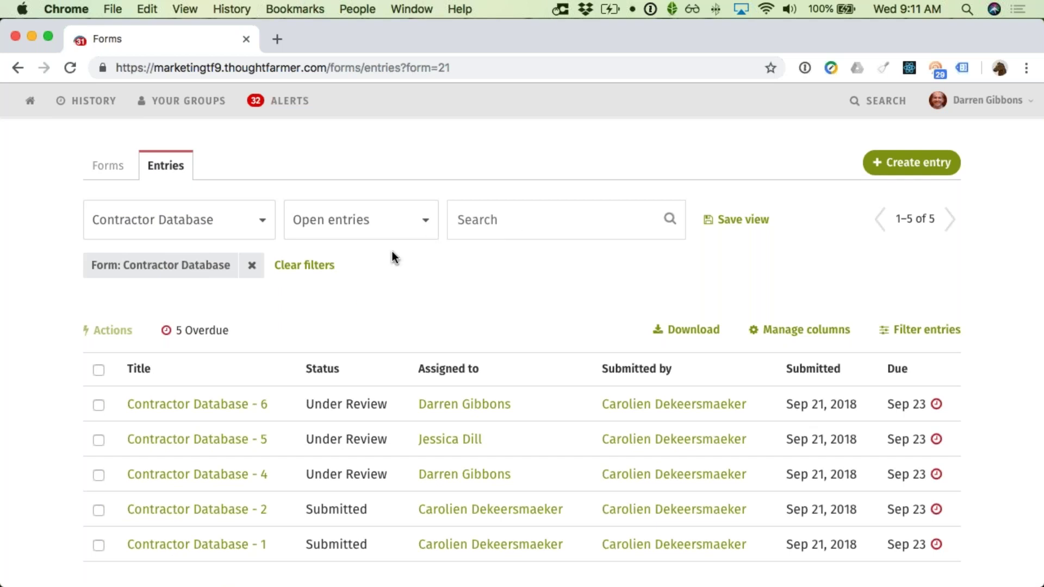
Step: Filter the entries to Final status and set up a shared view named 'Final items'
{"action": "left_click", "coordinate": [366, 231]}
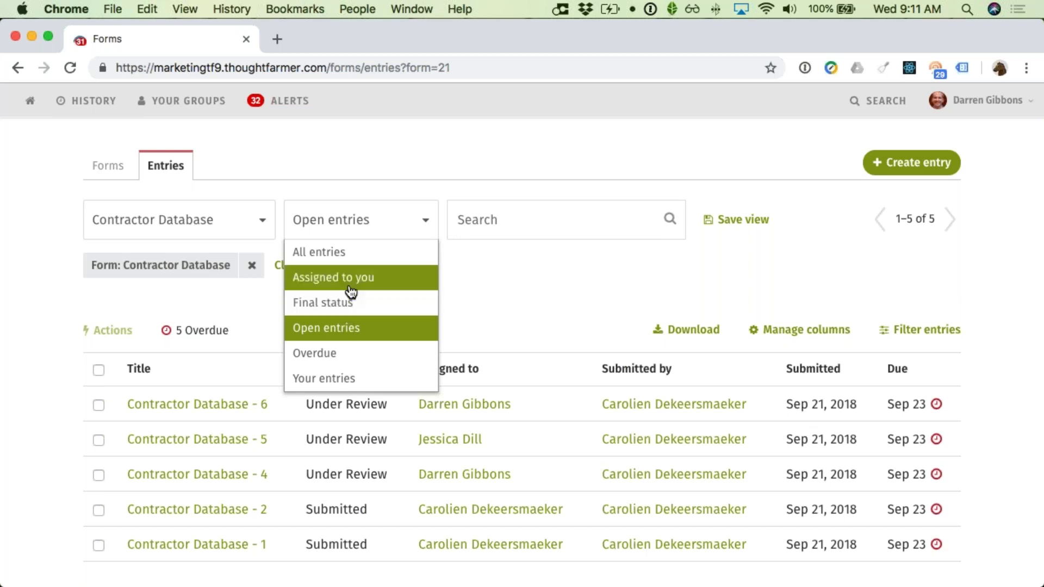
{"action": "left_click", "coordinate": [348, 306]}
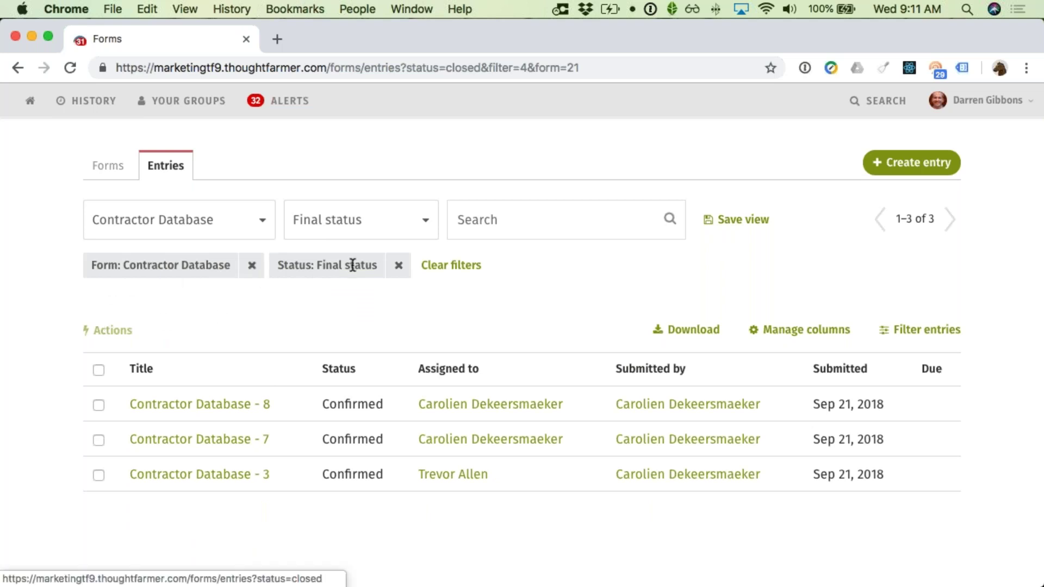
{"action": "left_click", "coordinate": [746, 225]}
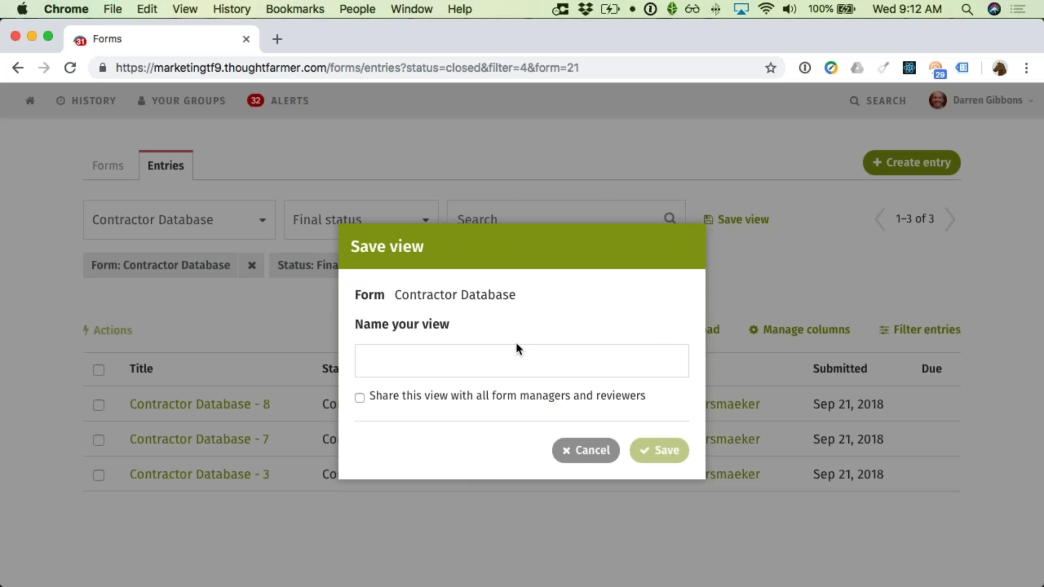
{"action": "left_click", "coordinate": [502, 361]}
{"action": "type", "text": "Final items"}
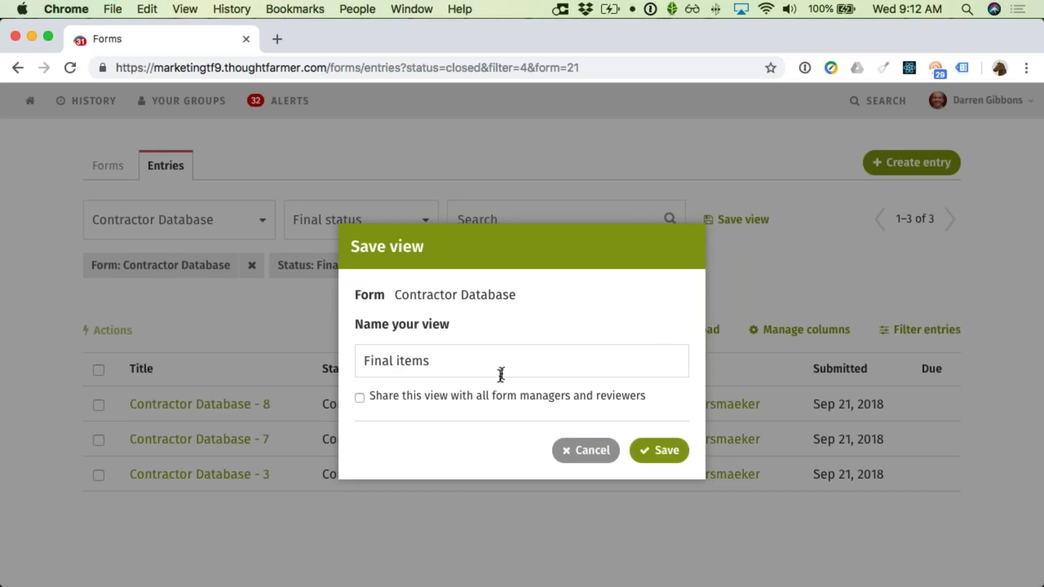
{"action": "left_click", "coordinate": [488, 401]}
Step: Save the 'Final items' view and return to the Contractor Database page via History
{"action": "left_click", "coordinate": [670, 455]}
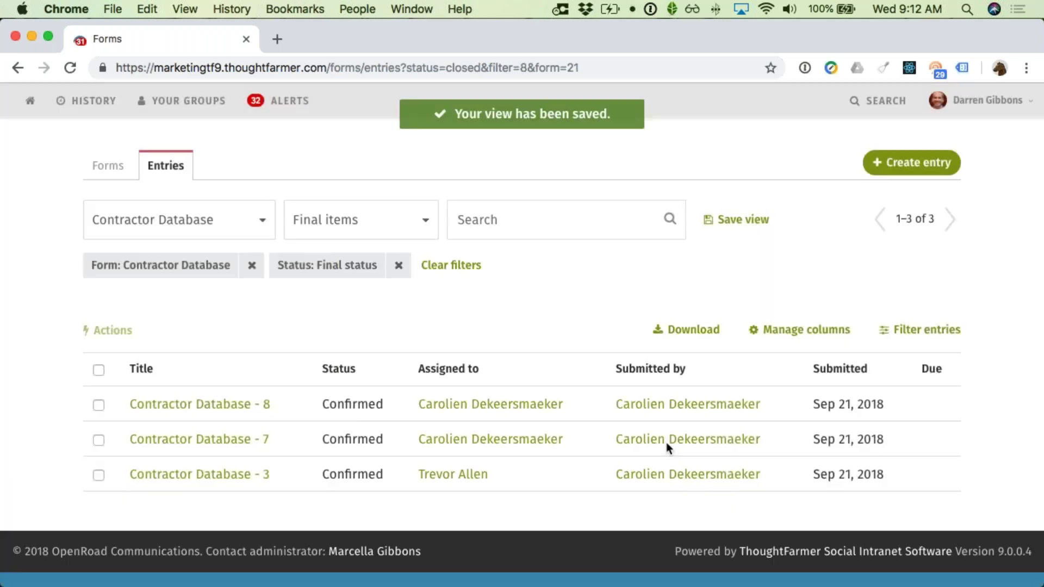
{"action": "left_click", "coordinate": [100, 115]}
{"action": "left_click", "coordinate": [104, 172]}
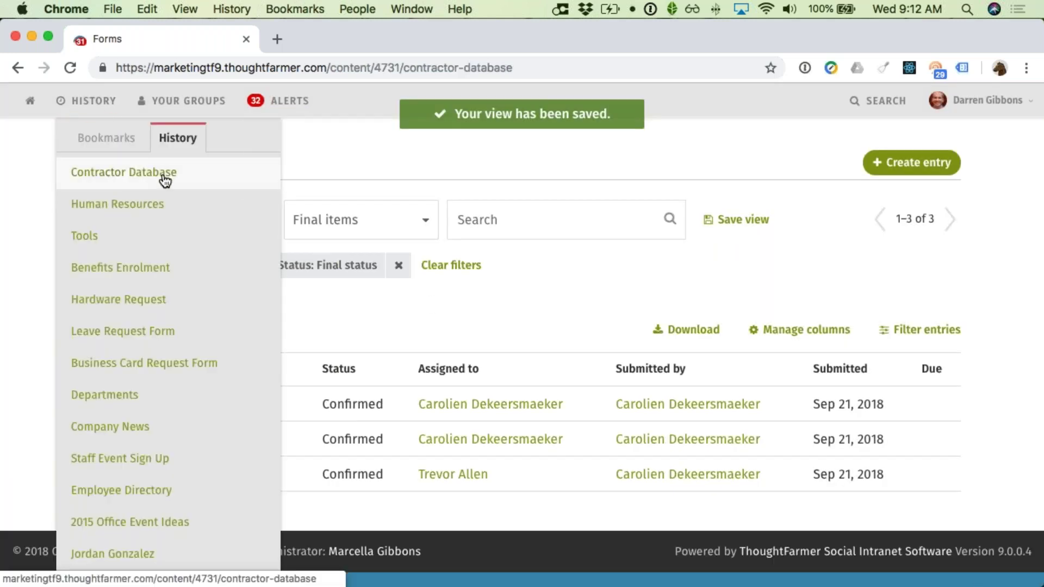
{"action": "scroll", "coordinate": [326, 304], "scroll_direction": "down", "scroll_amount": 5}
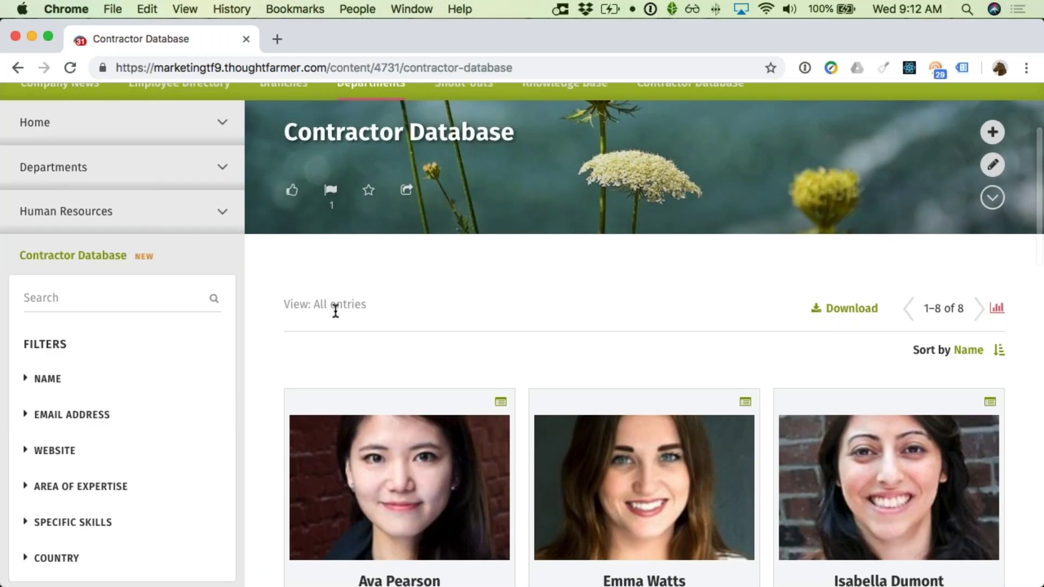
{"action": "scroll", "coordinate": [334, 308], "scroll_direction": "down", "scroll_amount": 1}
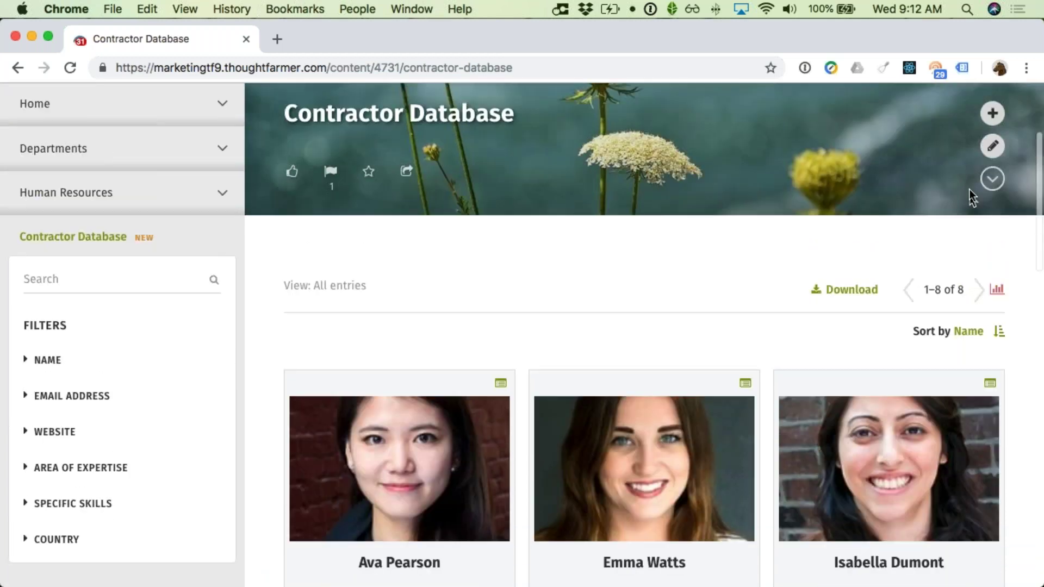
Step: Edit the Contractor Database page and set its Layout view type to 'Final status'
{"action": "left_click", "coordinate": [986, 152]}
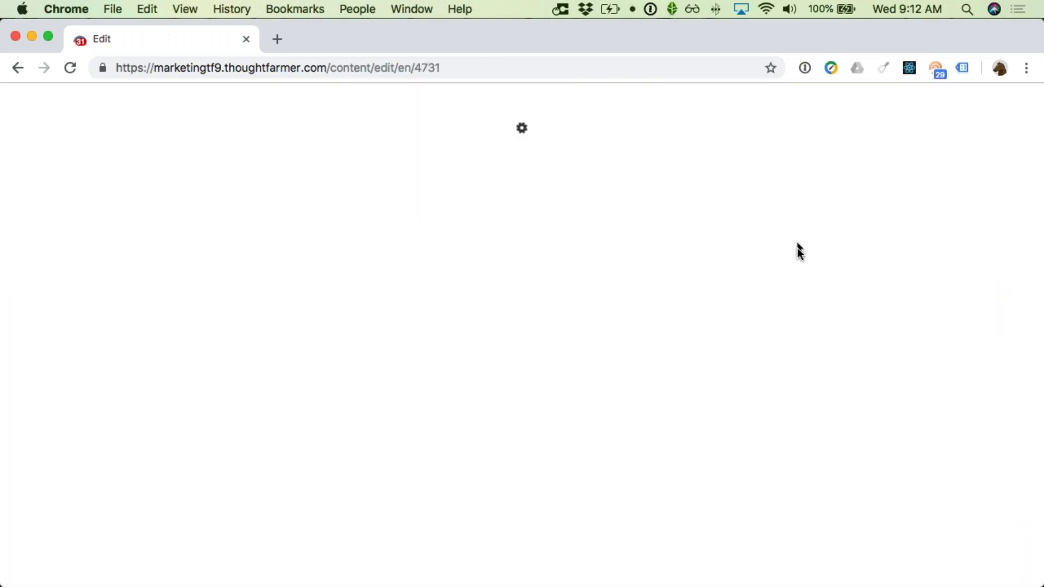
{"action": "scroll", "coordinate": [792, 292], "scroll_direction": "down", "scroll_amount": 1}
{"action": "scroll", "coordinate": [791, 294], "scroll_direction": "down", "scroll_amount": 7}
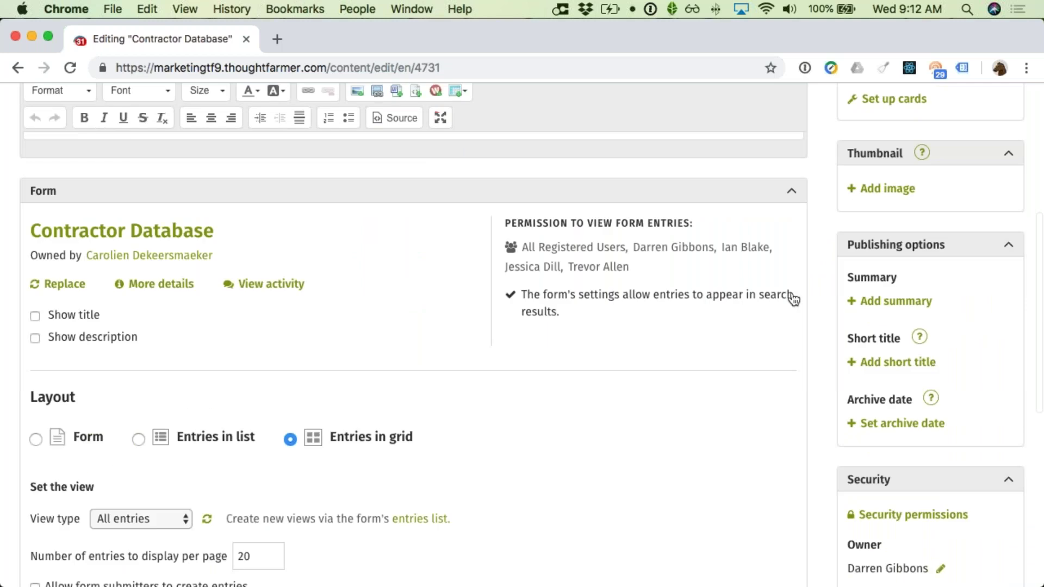
{"action": "left_click", "coordinate": [137, 419]}
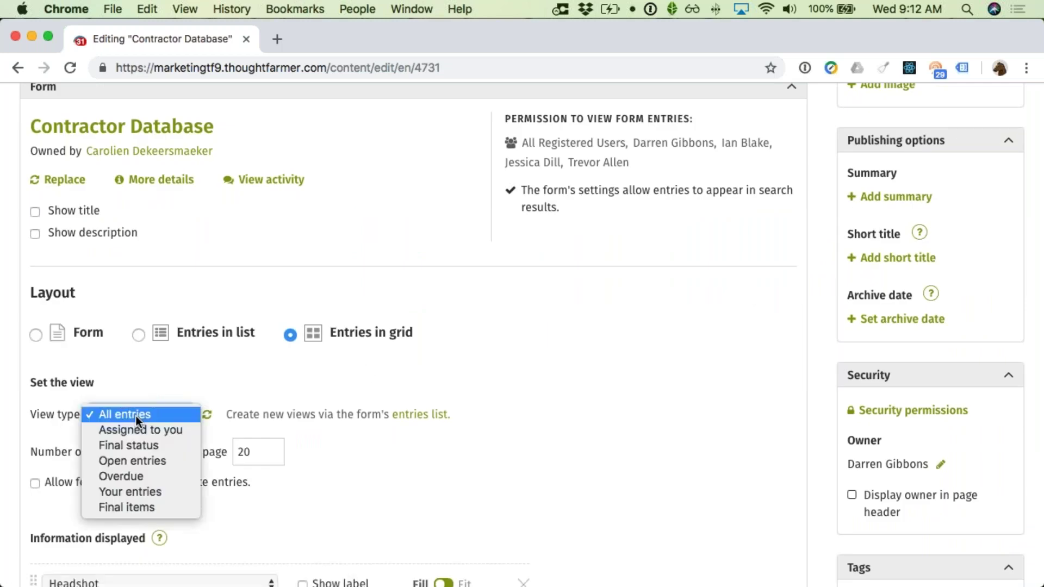
{"action": "left_click", "coordinate": [138, 445]}
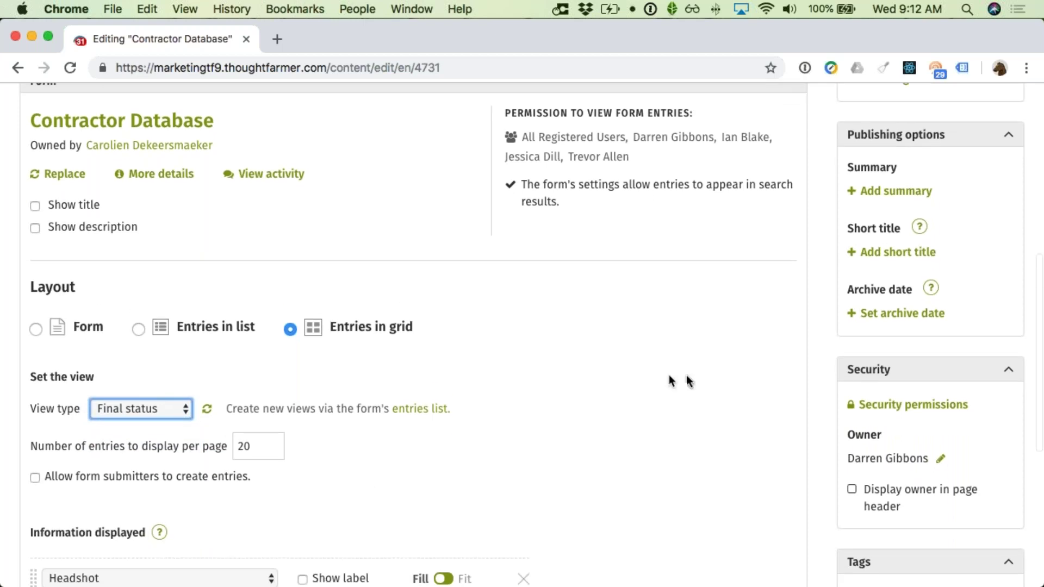
{"action": "scroll", "coordinate": [713, 378], "scroll_direction": "up", "scroll_amount": 6}
{"action": "scroll", "coordinate": [883, 207], "scroll_direction": "up", "scroll_amount": 3}
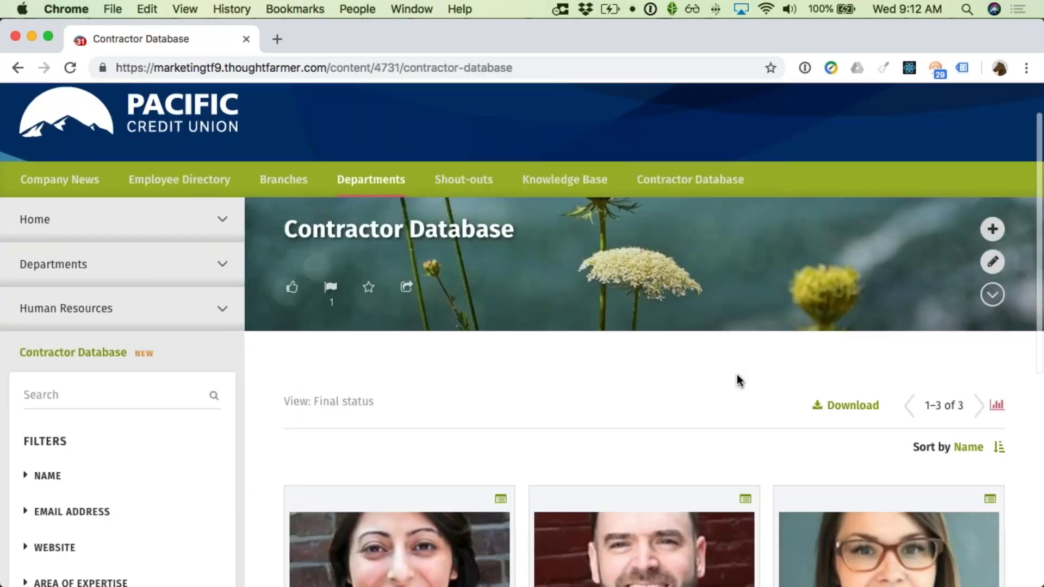
Step: Review the Contractor Database page showing its 3 Final status contractor cards
{"action": "scroll", "coordinate": [737, 374], "scroll_direction": "down", "scroll_amount": 3}
{"action": "scroll", "coordinate": [737, 374], "scroll_direction": "down", "scroll_amount": 5}
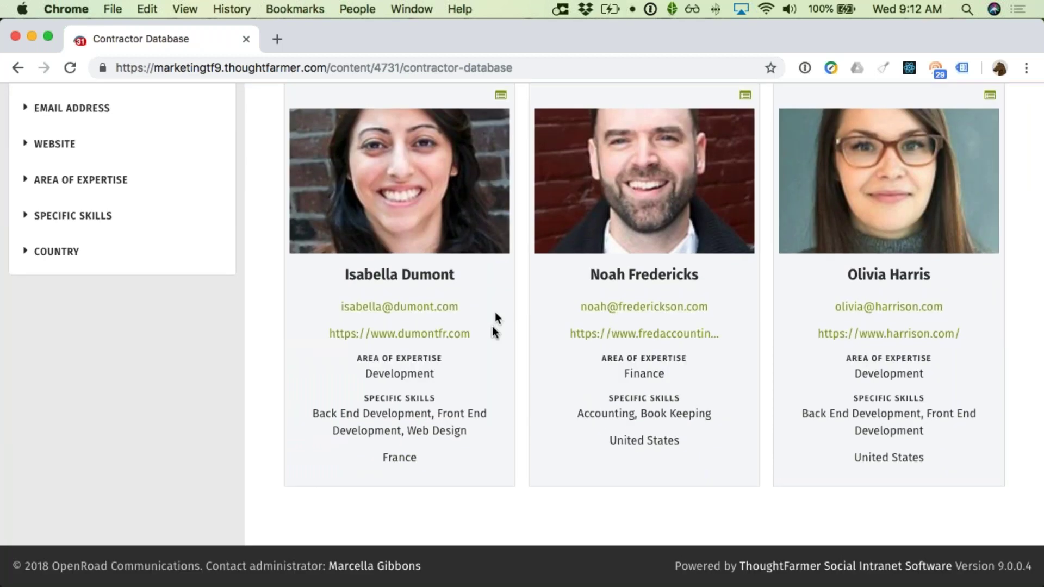
{"action": "scroll", "coordinate": [673, 318], "scroll_direction": "up", "scroll_amount": 5}
{"action": "scroll", "coordinate": [676, 322], "scroll_direction": "down", "scroll_amount": 2}
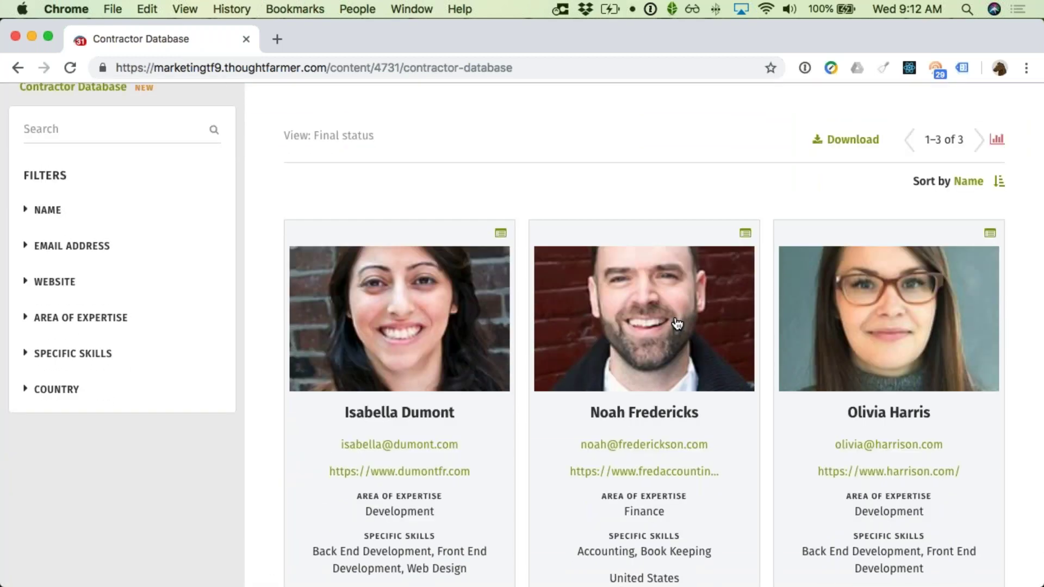
{"action": "scroll", "coordinate": [678, 322], "scroll_direction": "up", "scroll_amount": 1}
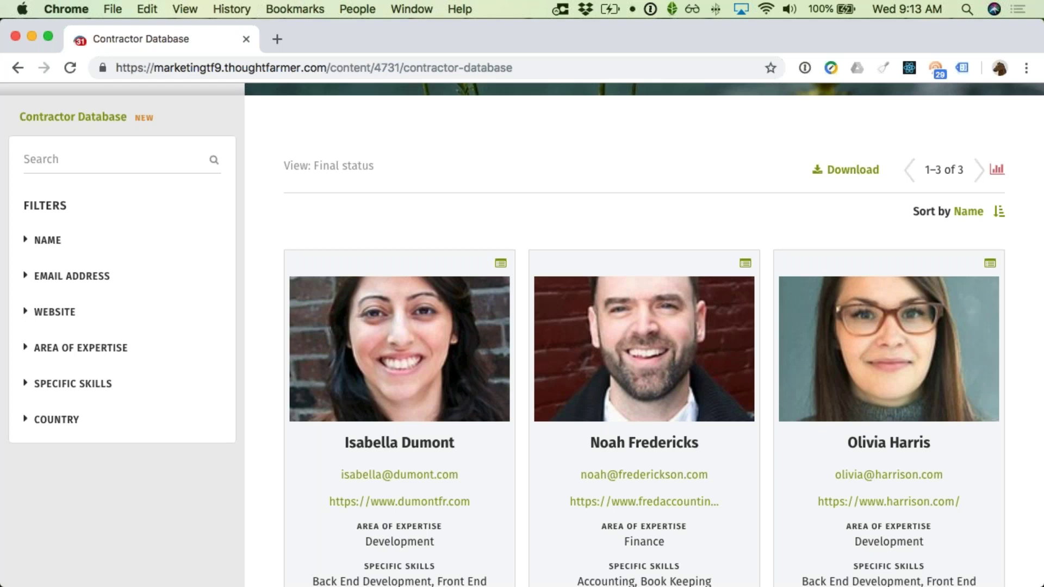
{"action": "key", "text": "alt+super+2"}
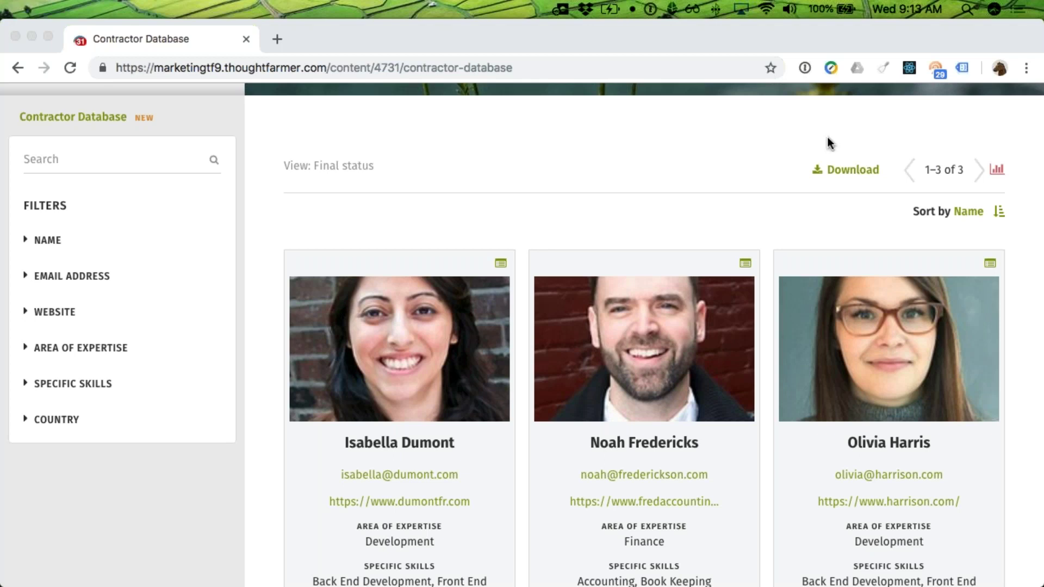
{"action": "left_click", "coordinate": [875, 133]}
Step: From the Forms overview, add and save a new form named 'Student submission'
{"action": "scroll", "coordinate": [876, 132], "scroll_direction": "up", "scroll_amount": 5}
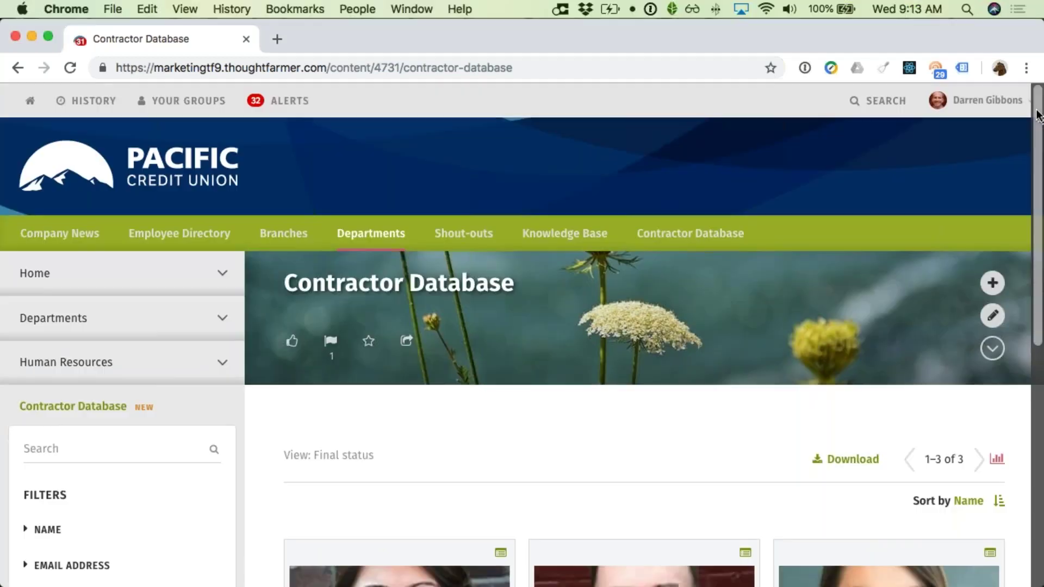
{"action": "left_click", "coordinate": [1019, 102]}
{"action": "left_click", "coordinate": [916, 273]}
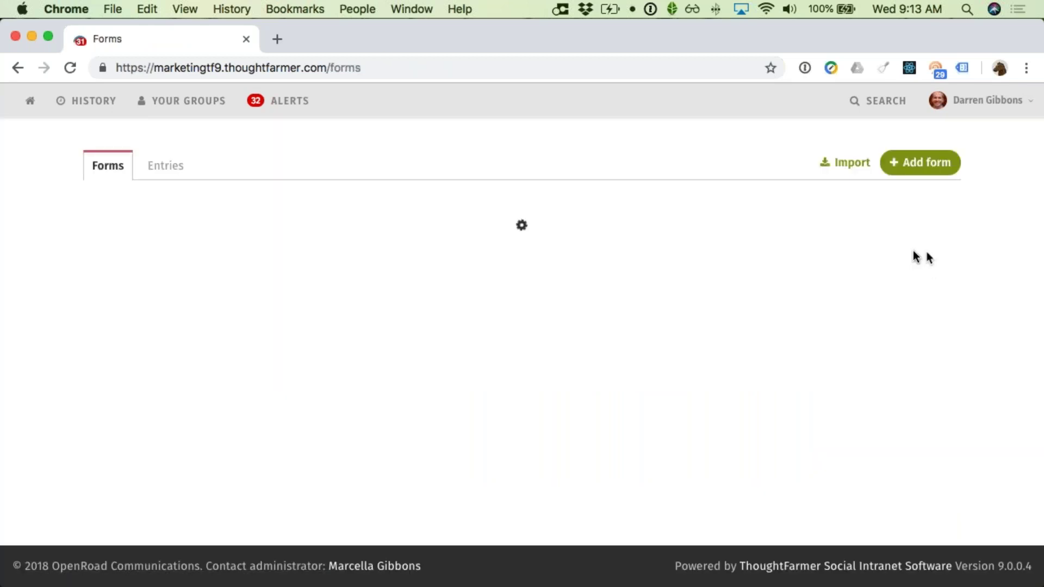
{"action": "left_click", "coordinate": [924, 165]}
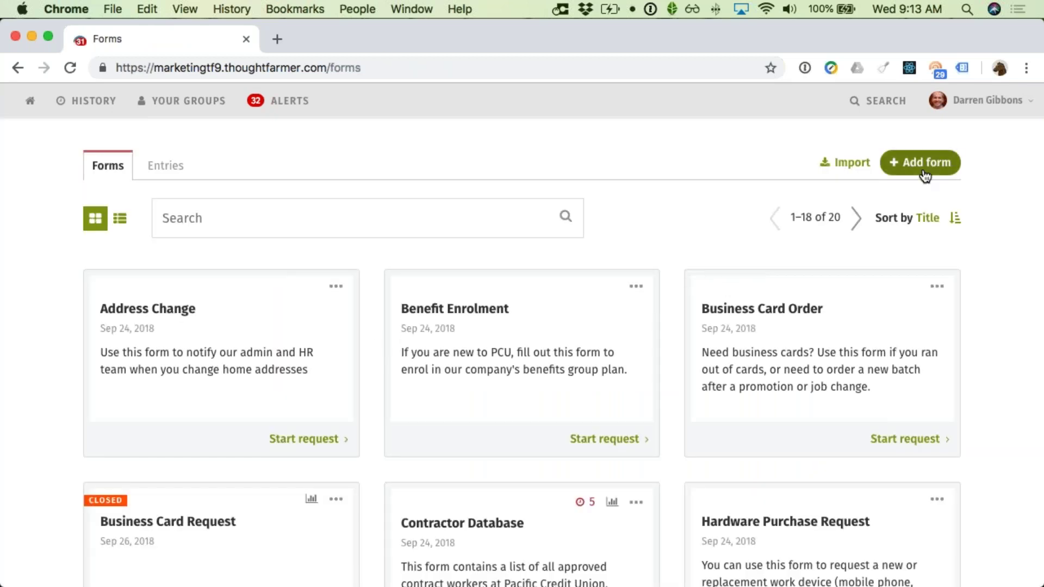
{"action": "left_click", "coordinate": [534, 352]}
{"action": "type", "text": "Student submission"}
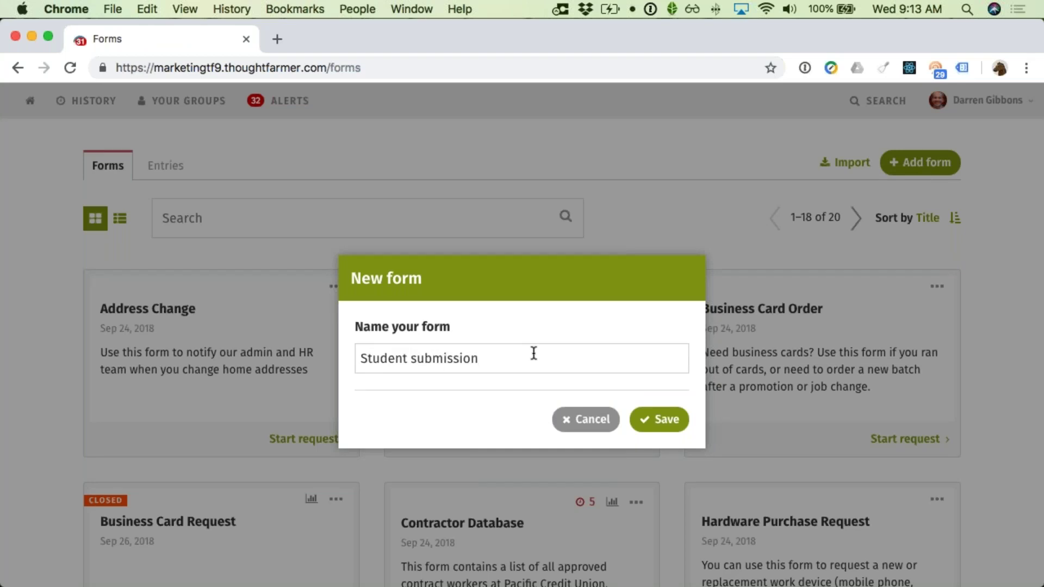
{"action": "left_click", "coordinate": [661, 419]}
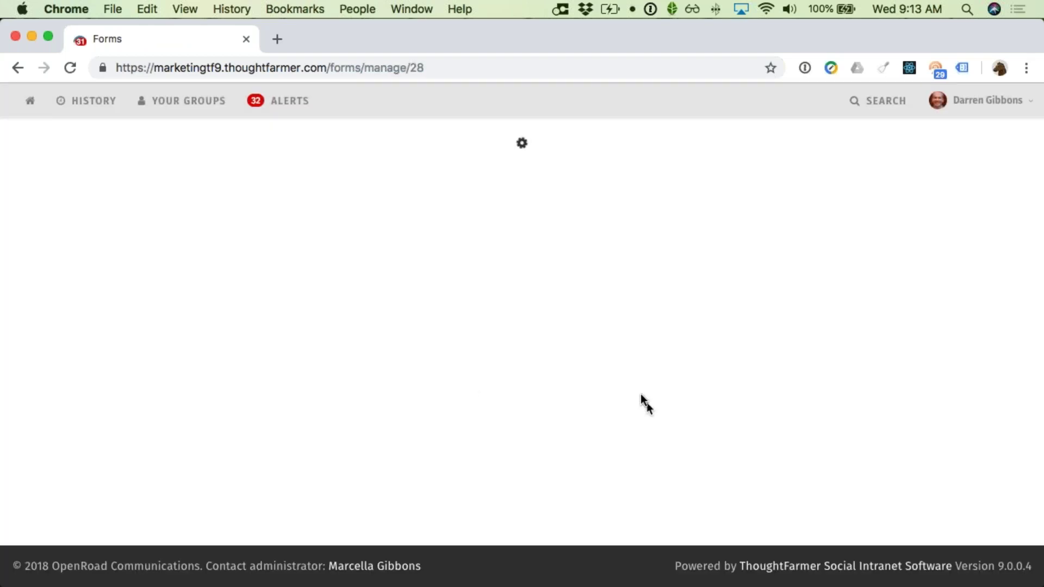
Step: Scroll through the Select elements panel and the empty Section 1 of the new form builder
{"action": "scroll", "coordinate": [223, 432], "scroll_direction": "down", "scroll_amount": 5}
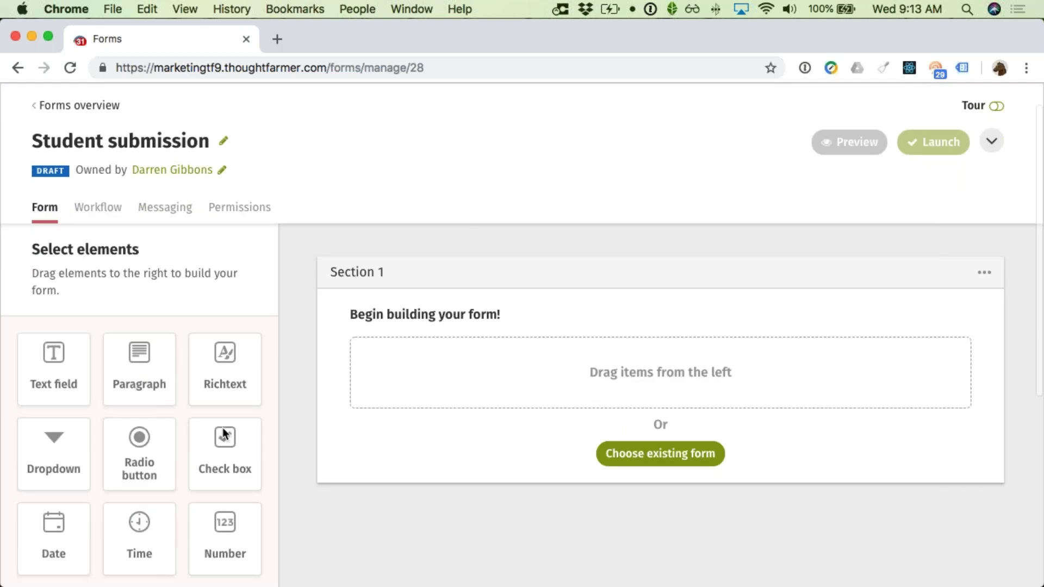
{"action": "scroll", "coordinate": [223, 433], "scroll_direction": "down", "scroll_amount": 4}
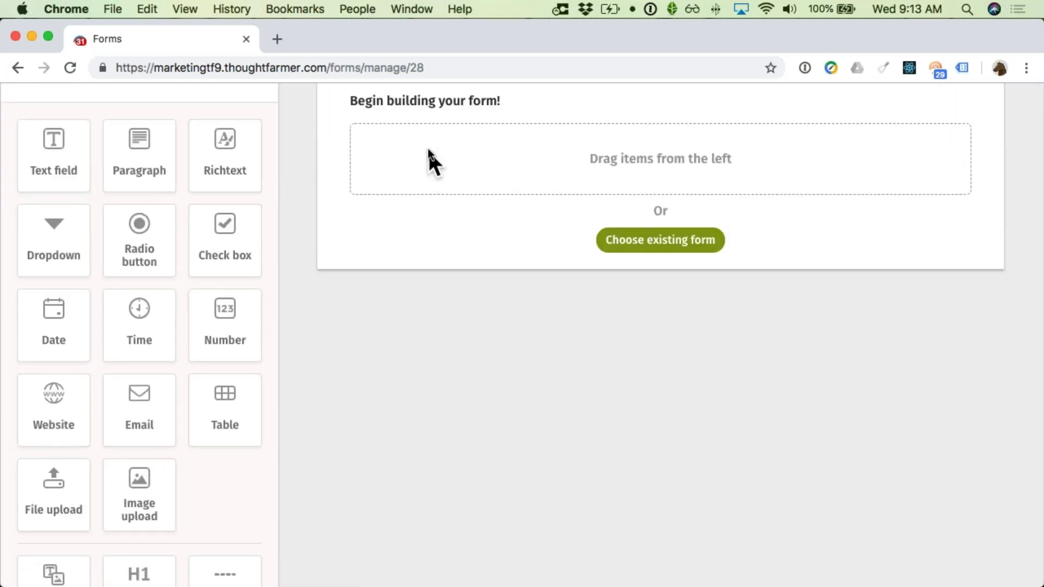
{"action": "scroll", "coordinate": [413, 190], "scroll_direction": "up", "scroll_amount": 2}
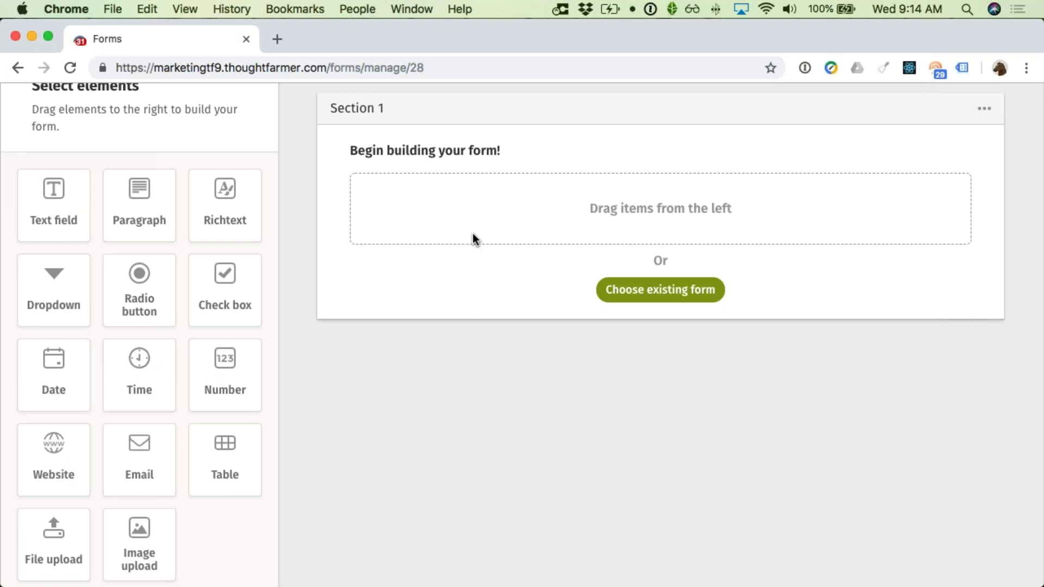
{"action": "scroll", "coordinate": [462, 242], "scroll_direction": "down", "scroll_amount": 3}
{"action": "scroll", "coordinate": [534, 270], "scroll_direction": "up", "scroll_amount": 2}
{"action": "scroll", "coordinate": [536, 266], "scroll_direction": "up", "scroll_amount": 3}
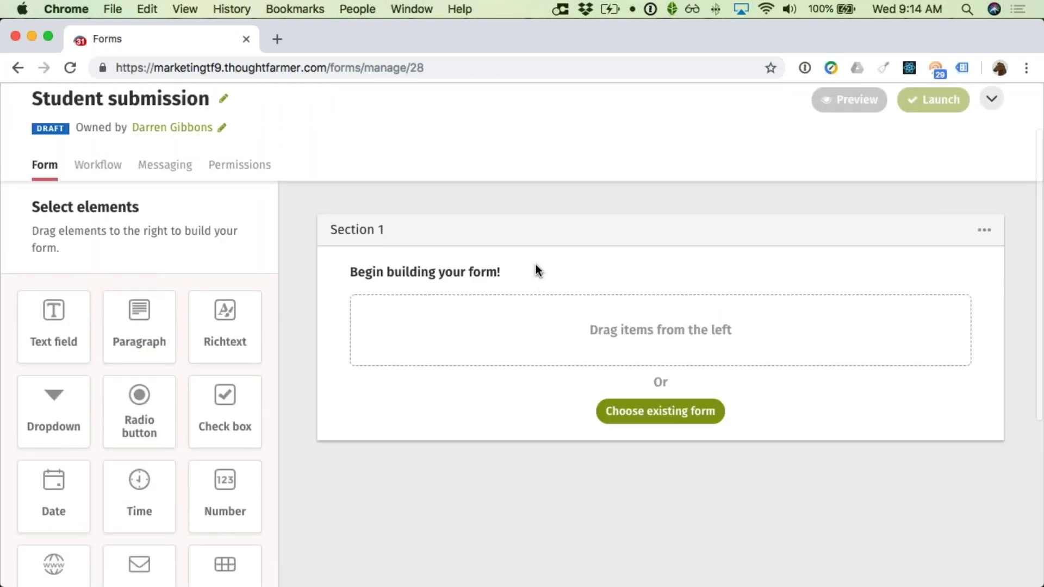